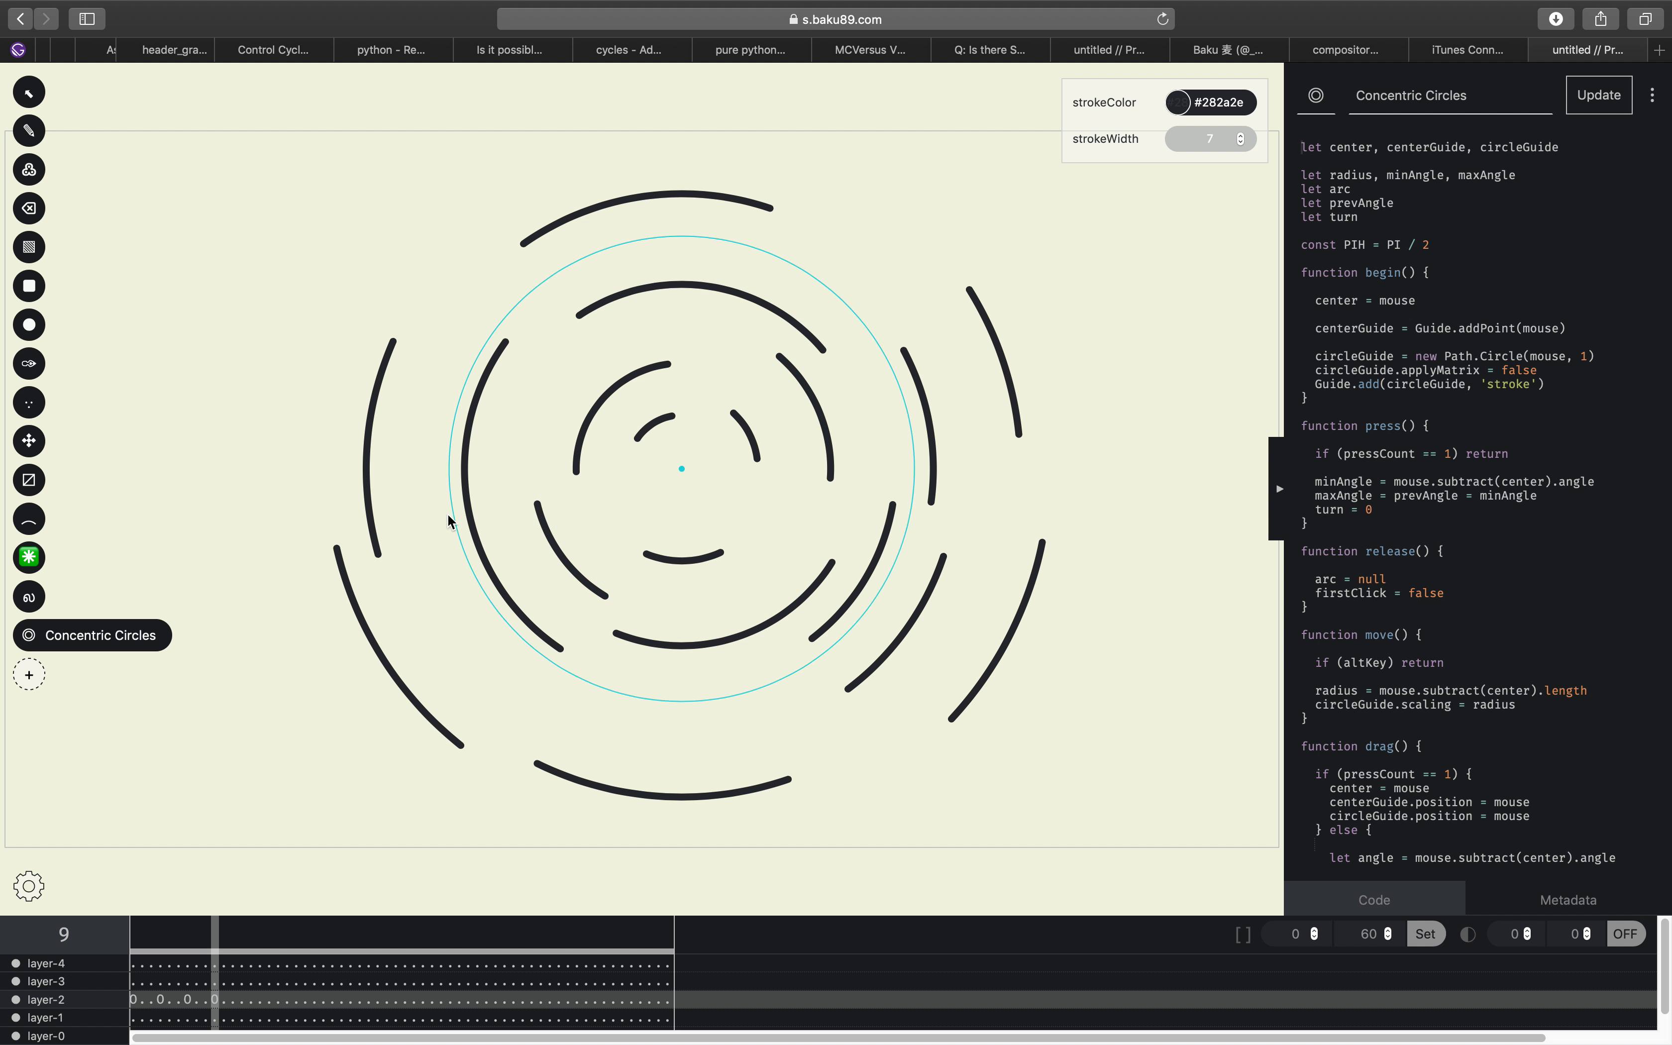
Draw seven more black arcs at different radii around the existing centre with the Concentric Circles tool.
left_click_drag(1034, 684, 889, 872)
left_click_drag(764, 926, 763, 925)
left_click_drag(1111, 492, 1034, 225)
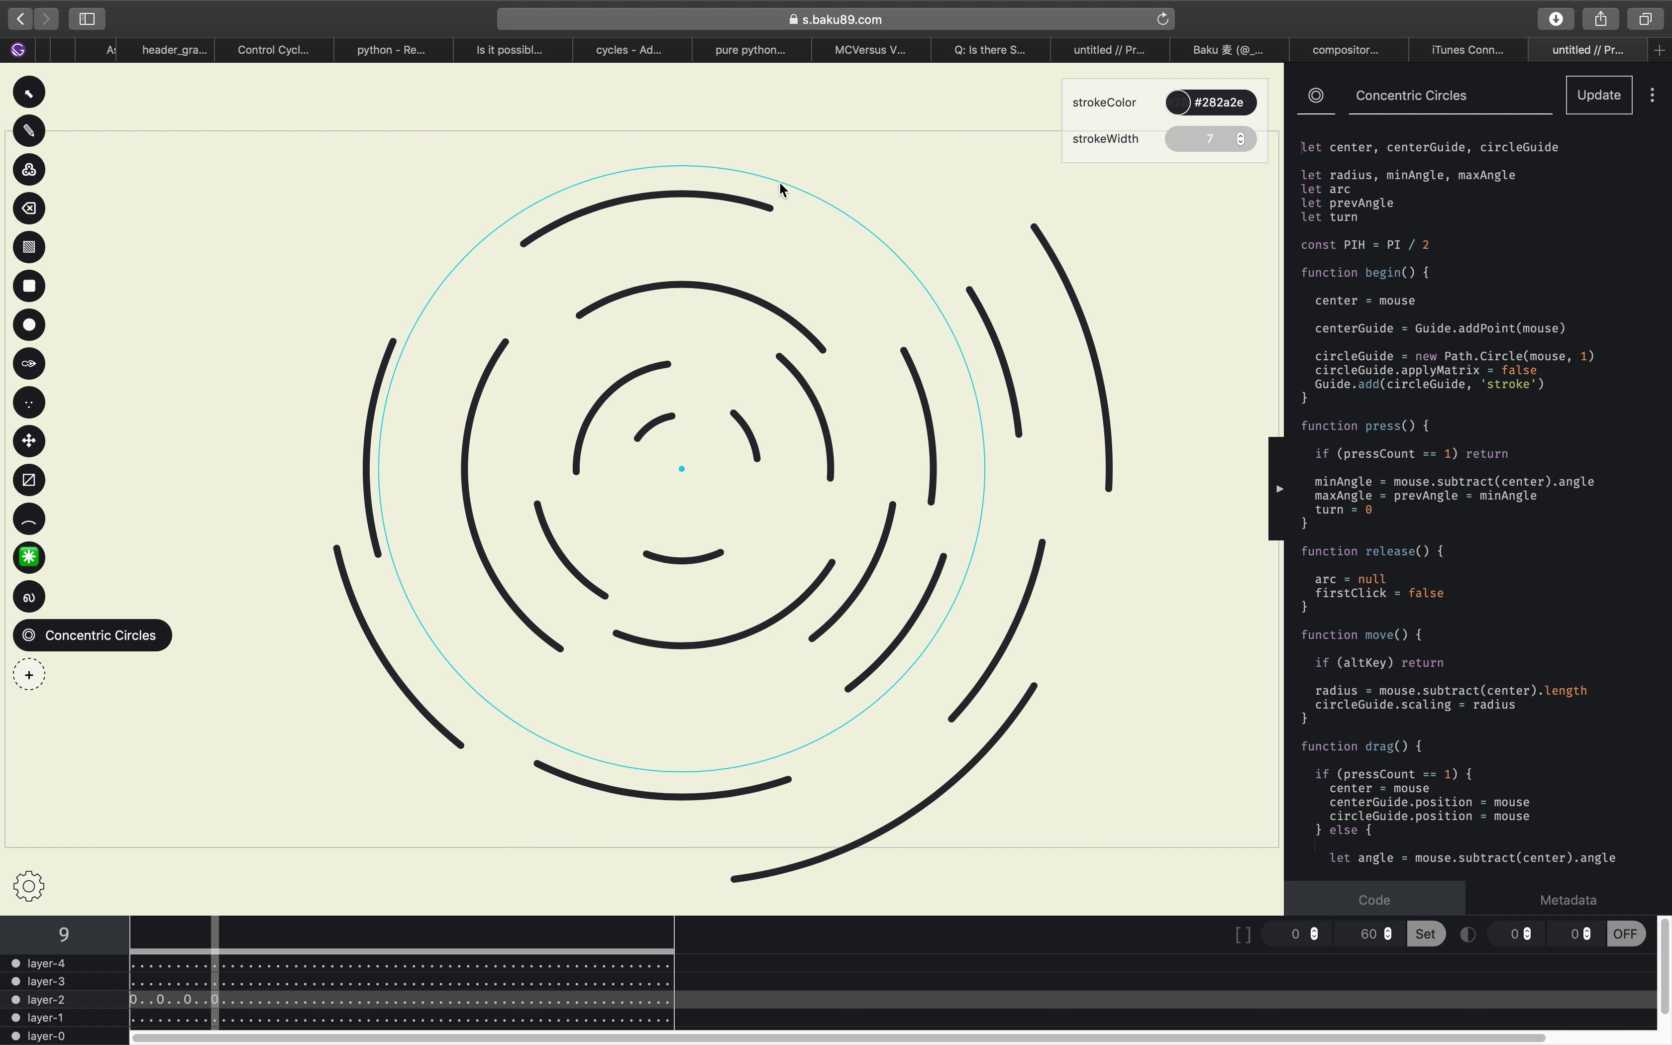
left_click_drag(708, 145, 658, 164)
left_click_drag(671, 239, 765, 257)
left_click_drag(523, 296, 449, 421)
left_click_drag(828, 265, 874, 307)
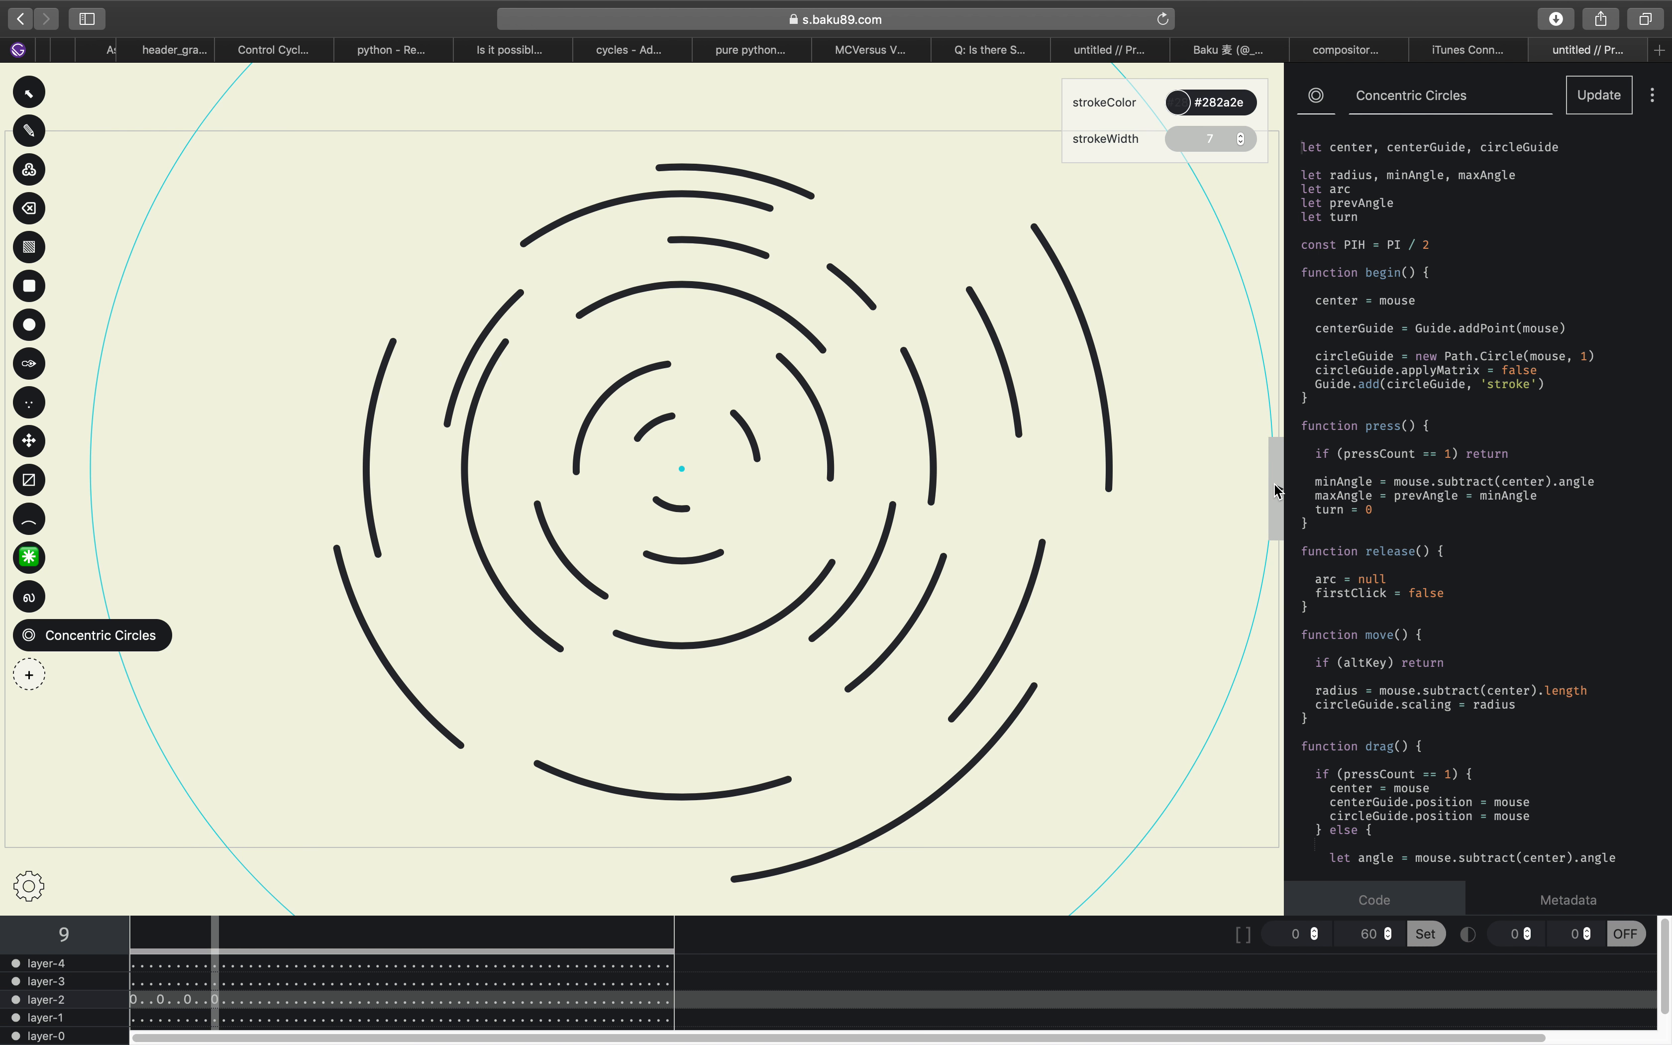
Collapse the code editor and export the animation frames as SVG.
left_click(1279, 488)
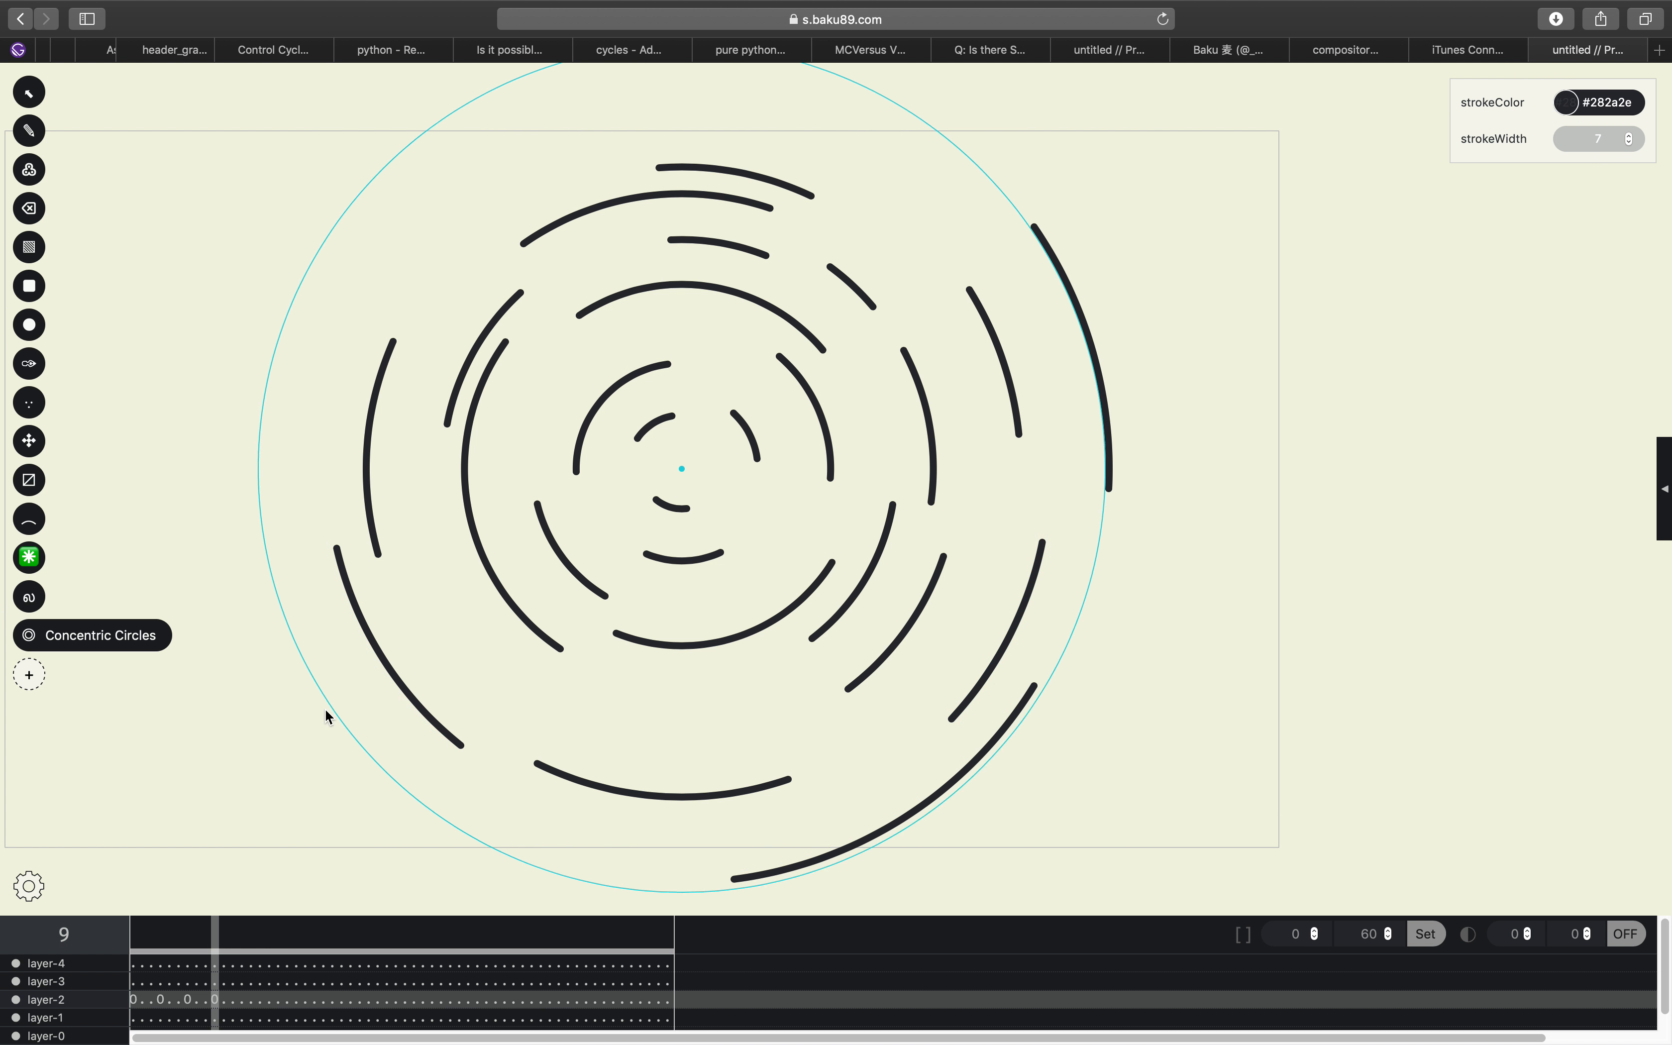
left_click(29, 887)
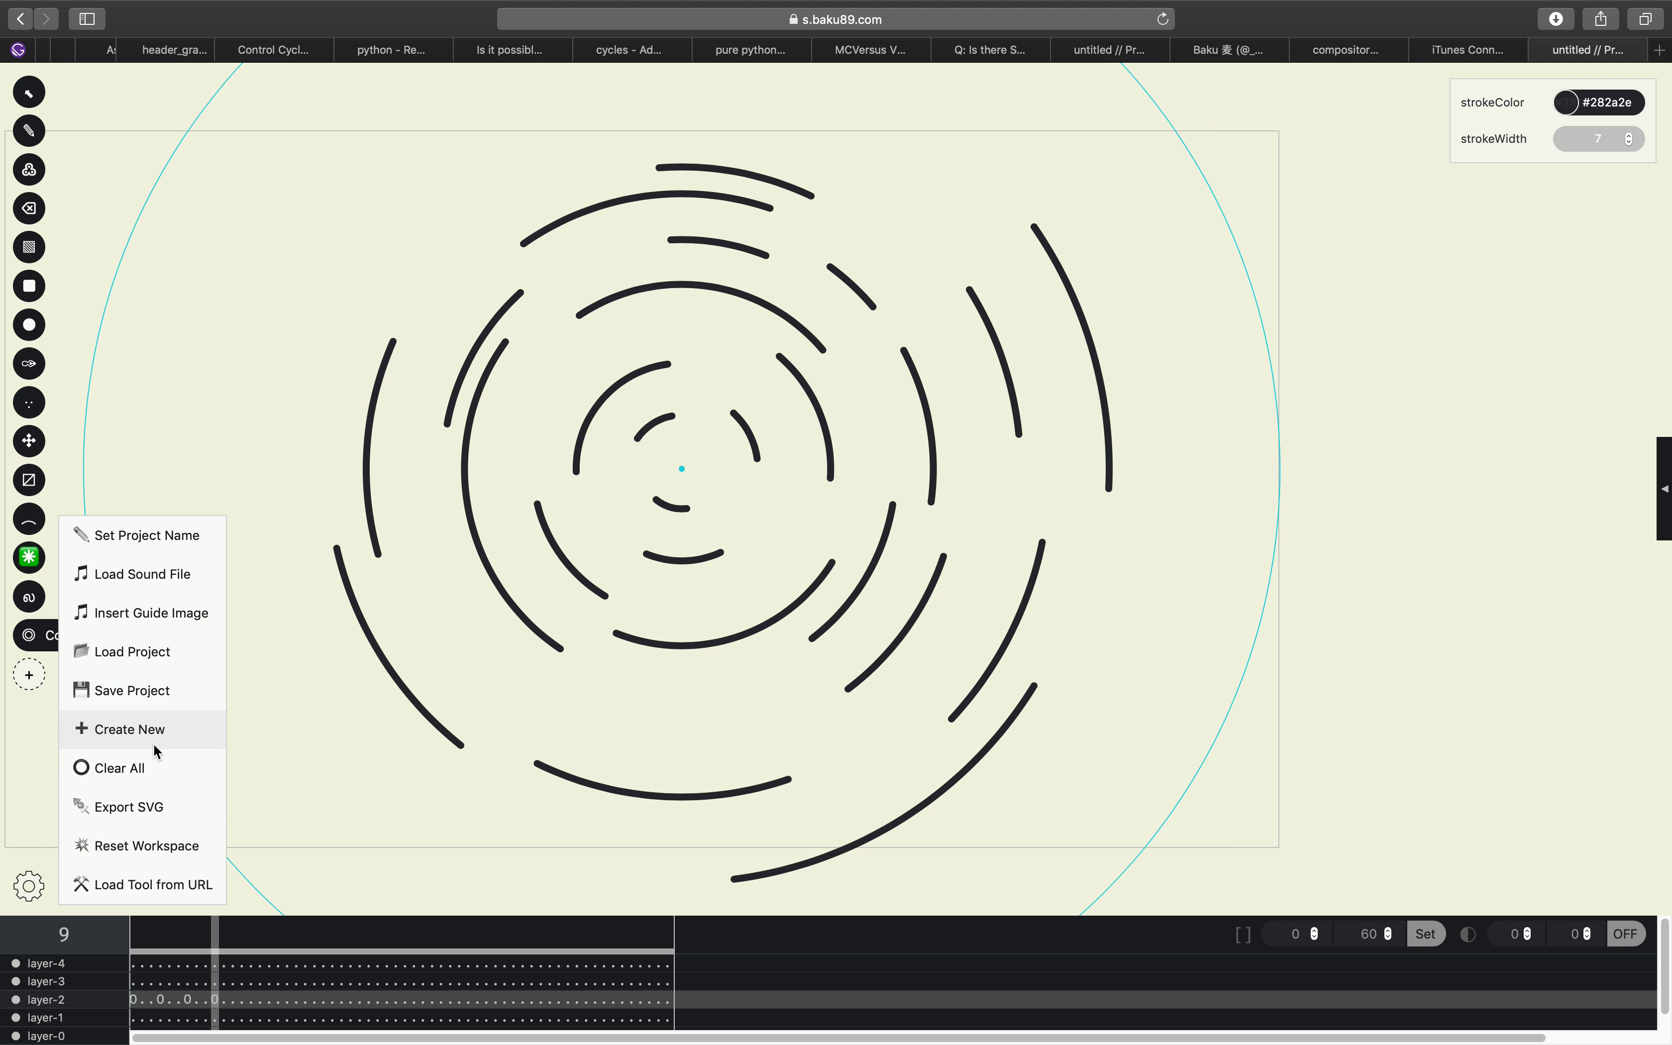
left_click(152, 808)
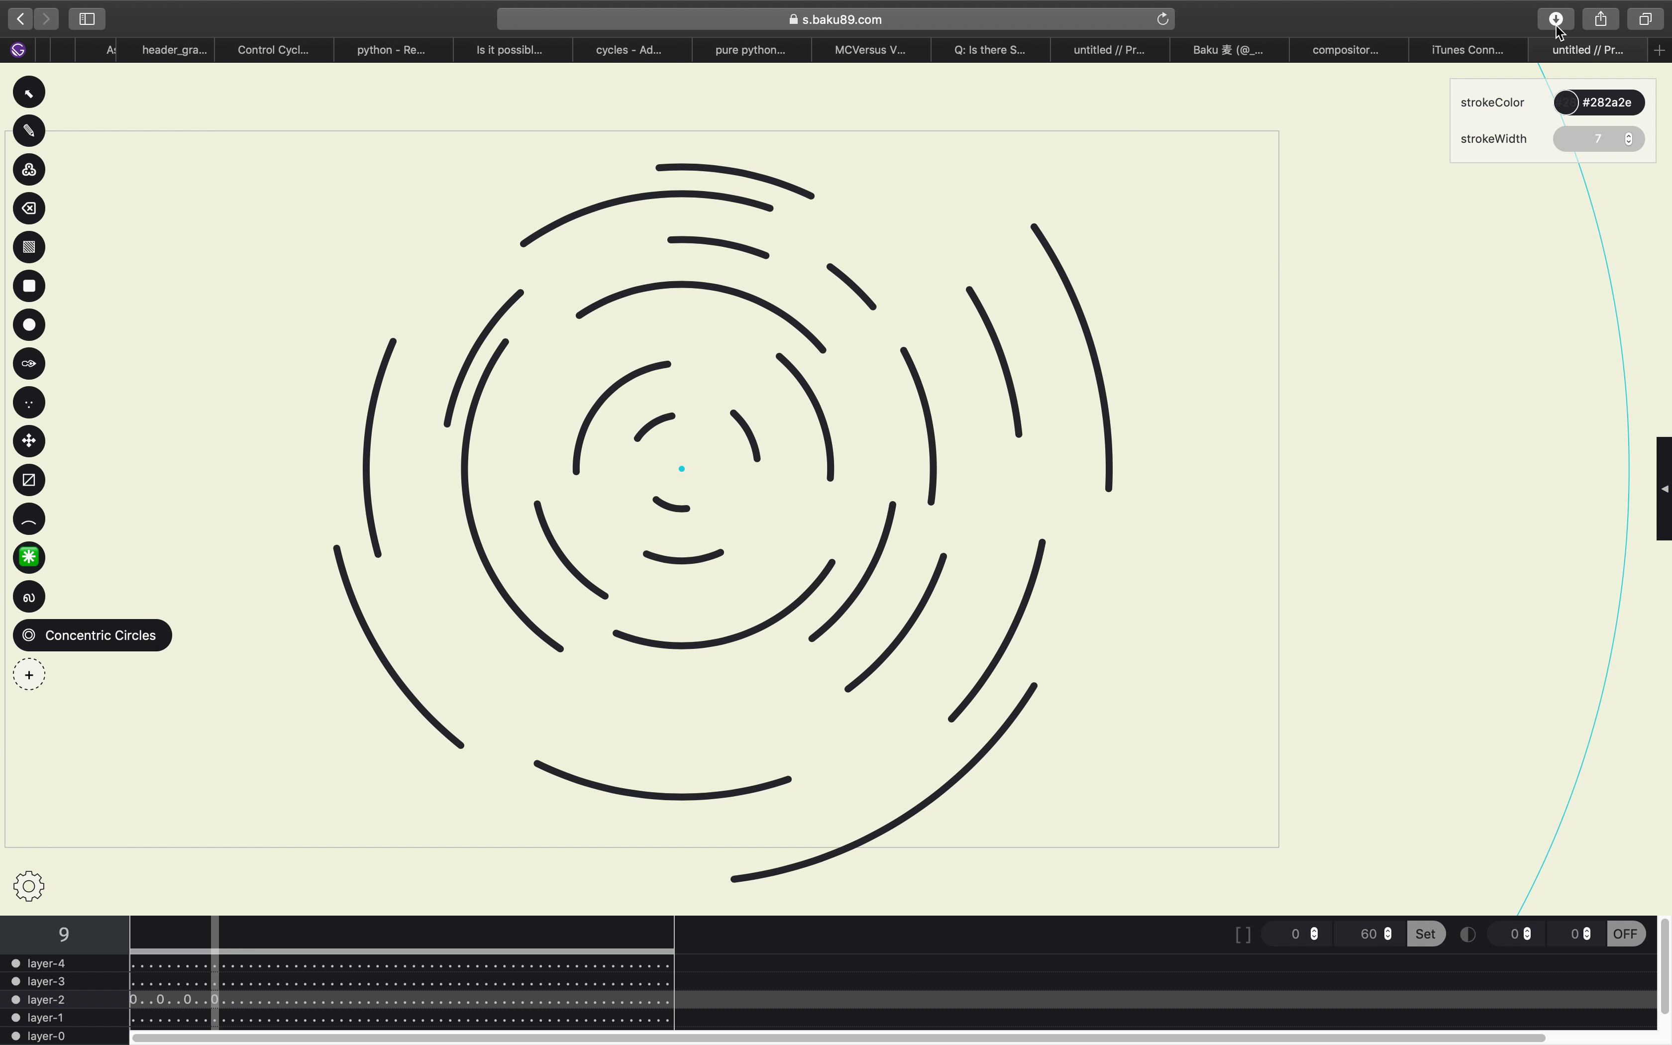
Step back and forth through the timeline frames to review the drawing on each layer-2 keyframe.
left_click(156, 942)
mouse_move(157, 942)
left_mouse_down()
mouse_move(134, 942)
mouse_move(213, 941)
mouse_move(184, 940)
left_mouse_up()
left_click(196, 942)
key("f")
key("Left")
key("Left")
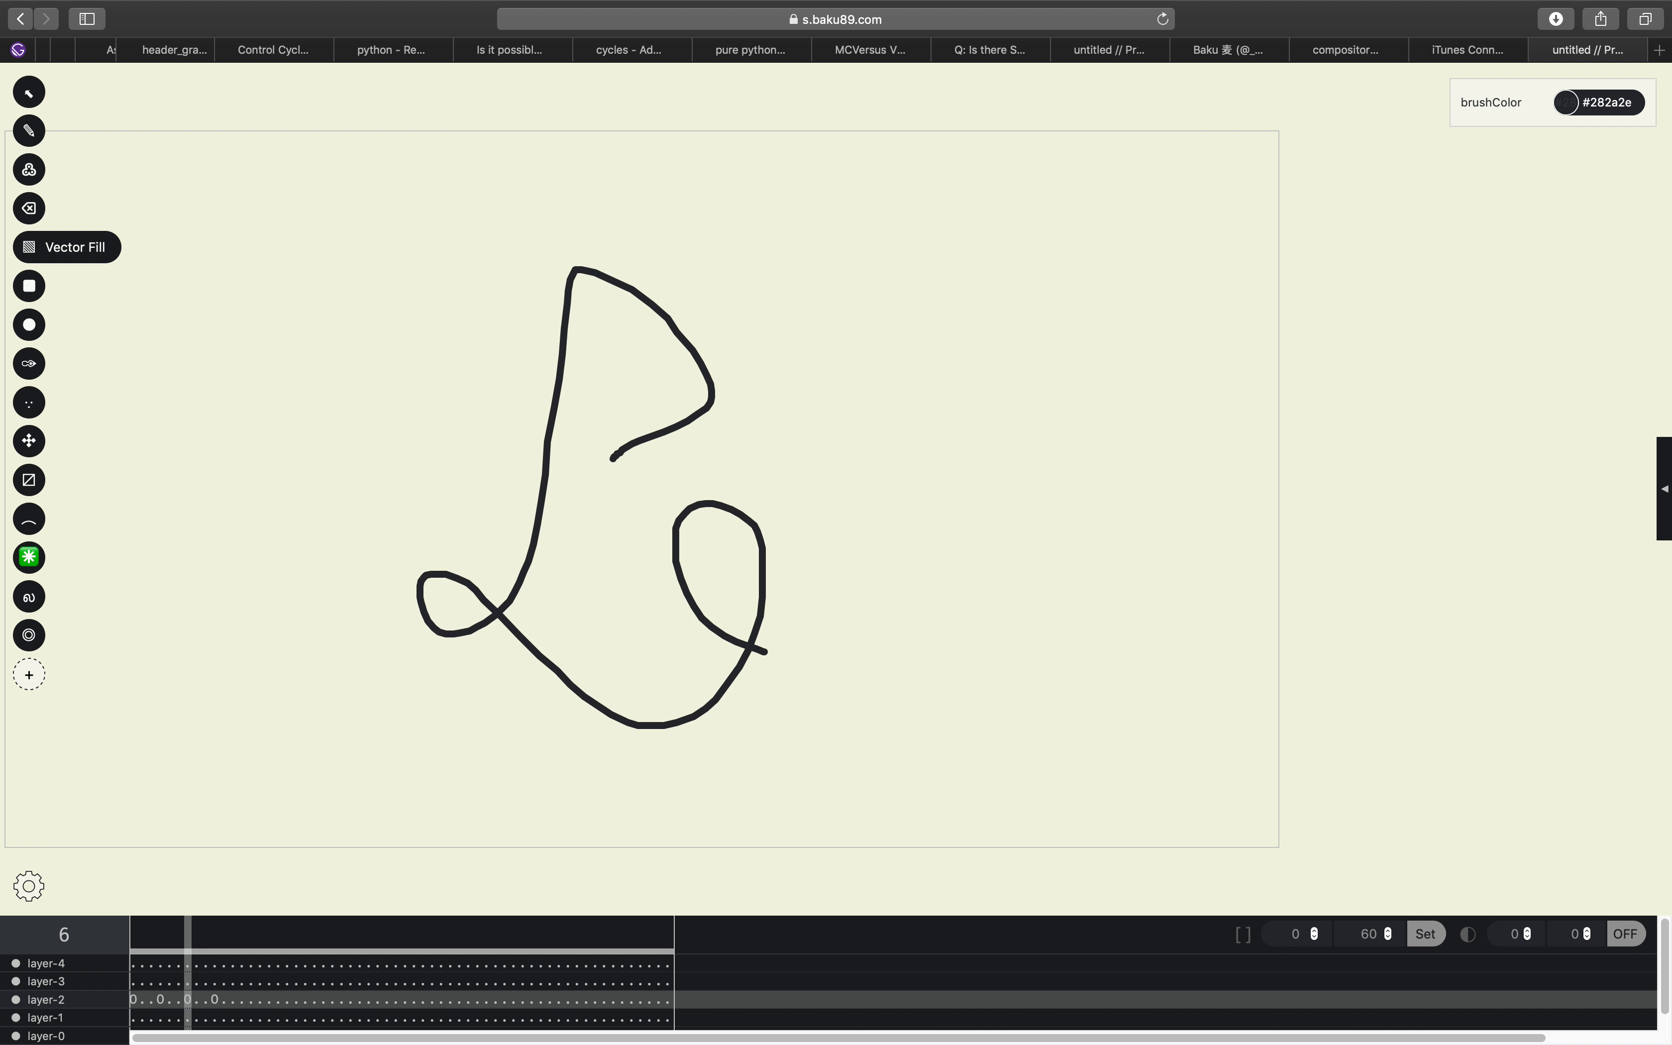
key("Right")
key("Left")
key("Left")
key("Left")
key("Left")
key("Left")
key("Right")
key("Right")
key("Right")
key("Right")
key("Left")
key("Left")
Show the full address of the pen tool page, close its browser tab and switch to the desktop.
left_click(870, 21)
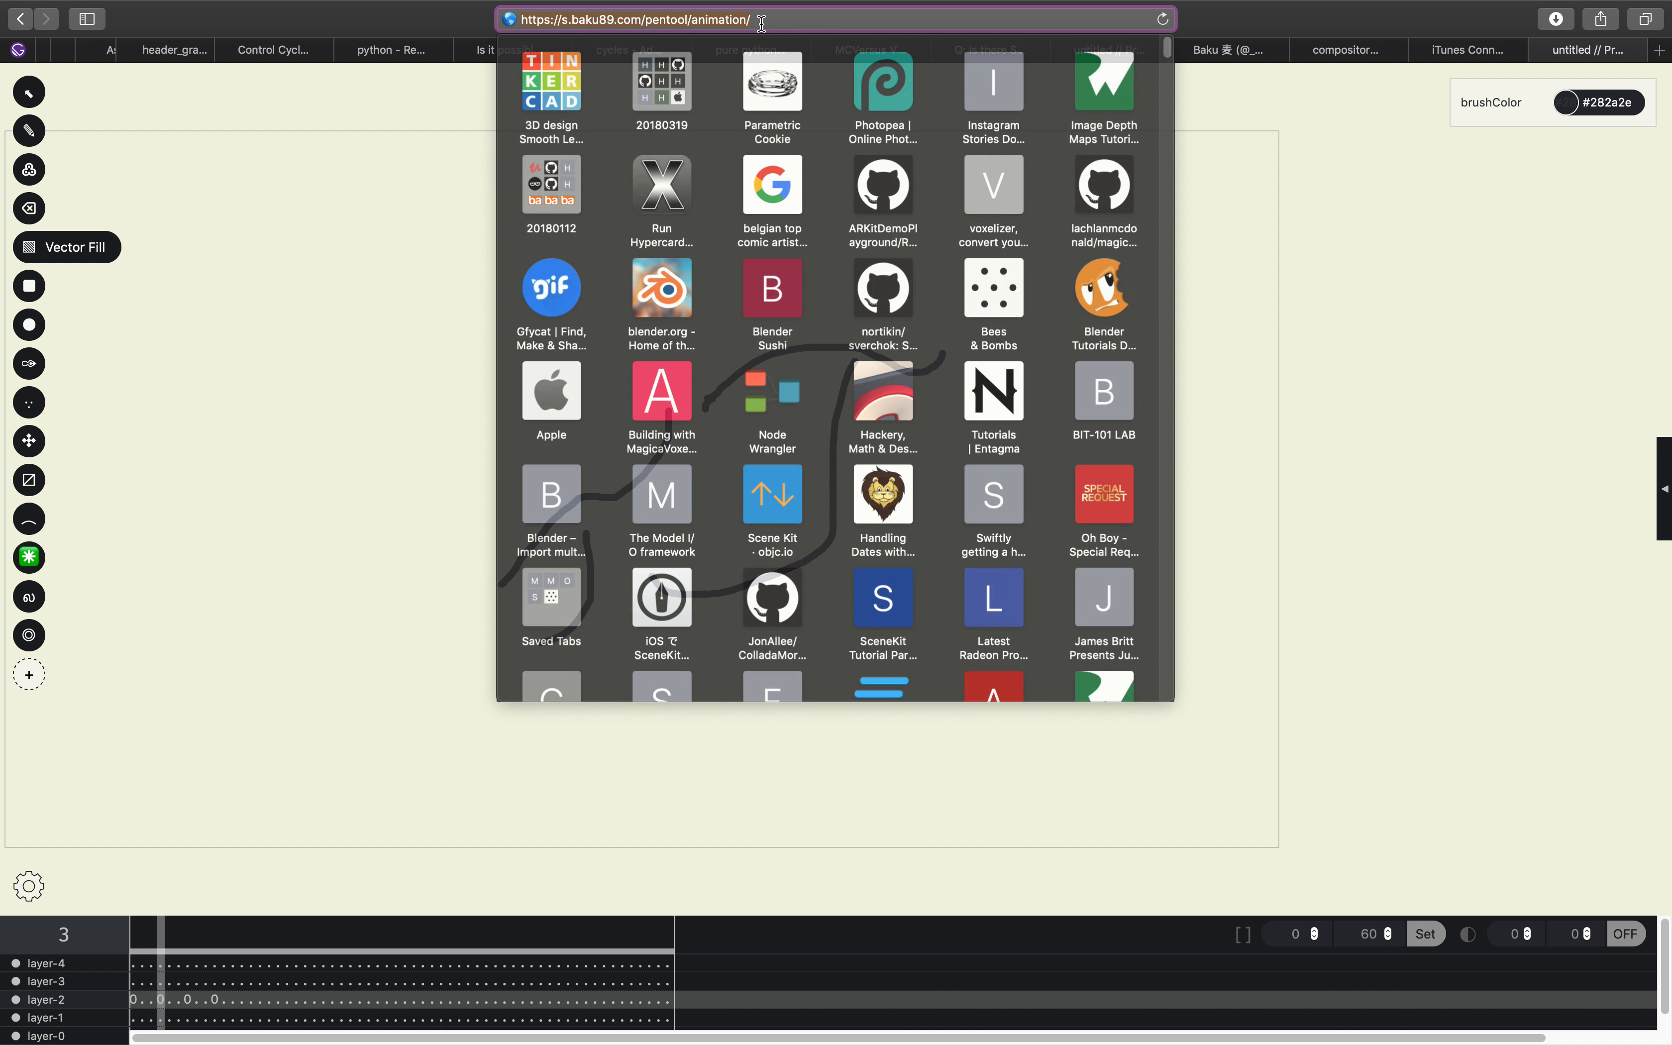
left_click(1540, 64)
left_click(1542, 50)
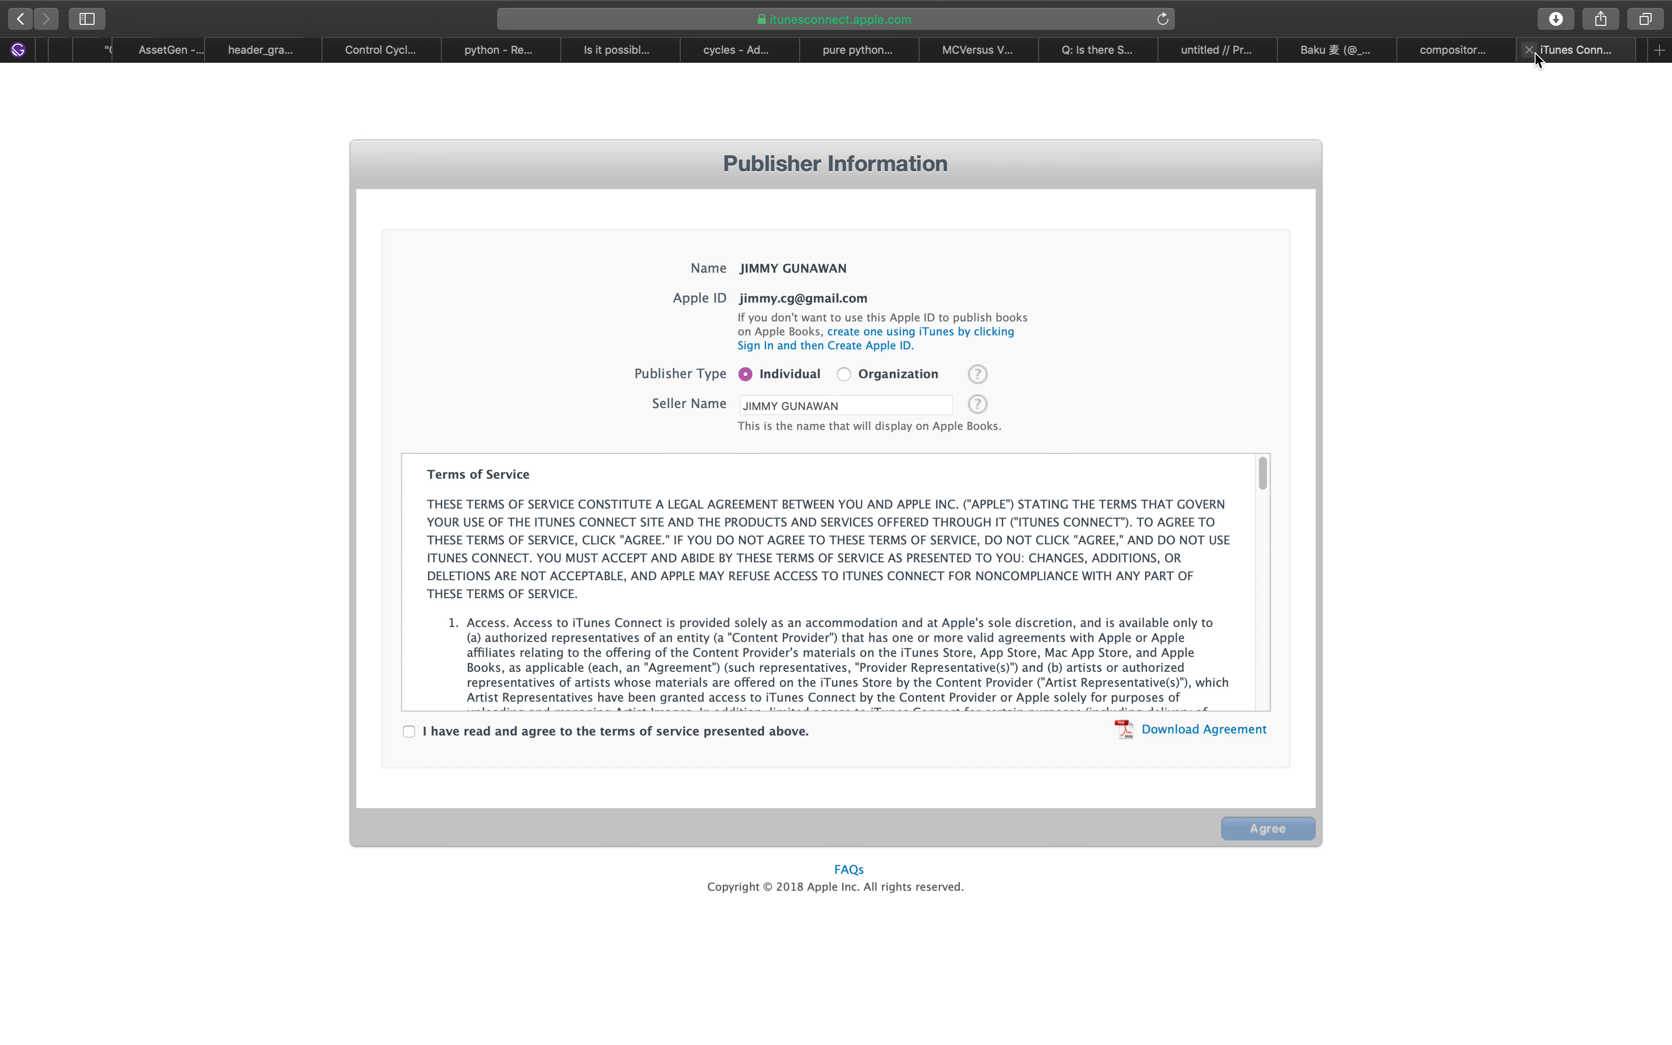
left_click(1455, 44)
key("ctrl+Left")
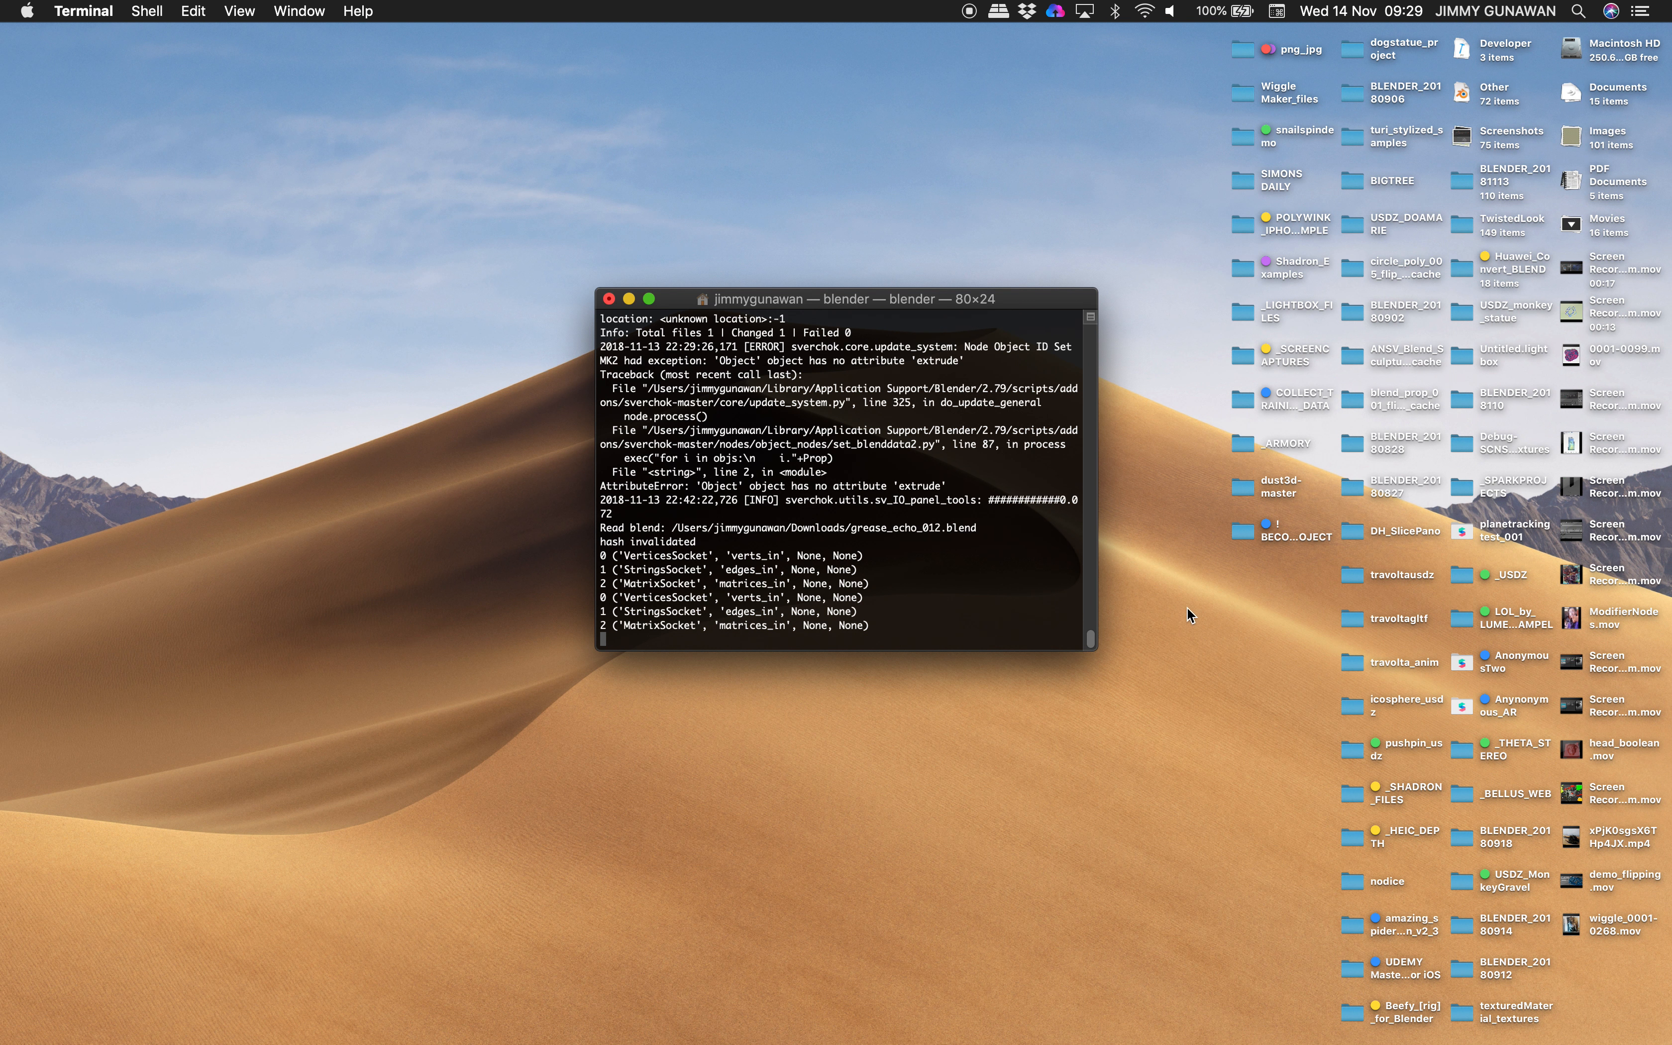
Open the Downloads folder in Finder and extract untitled-4.zip.
left_click(1244, 488)
key("super+o")
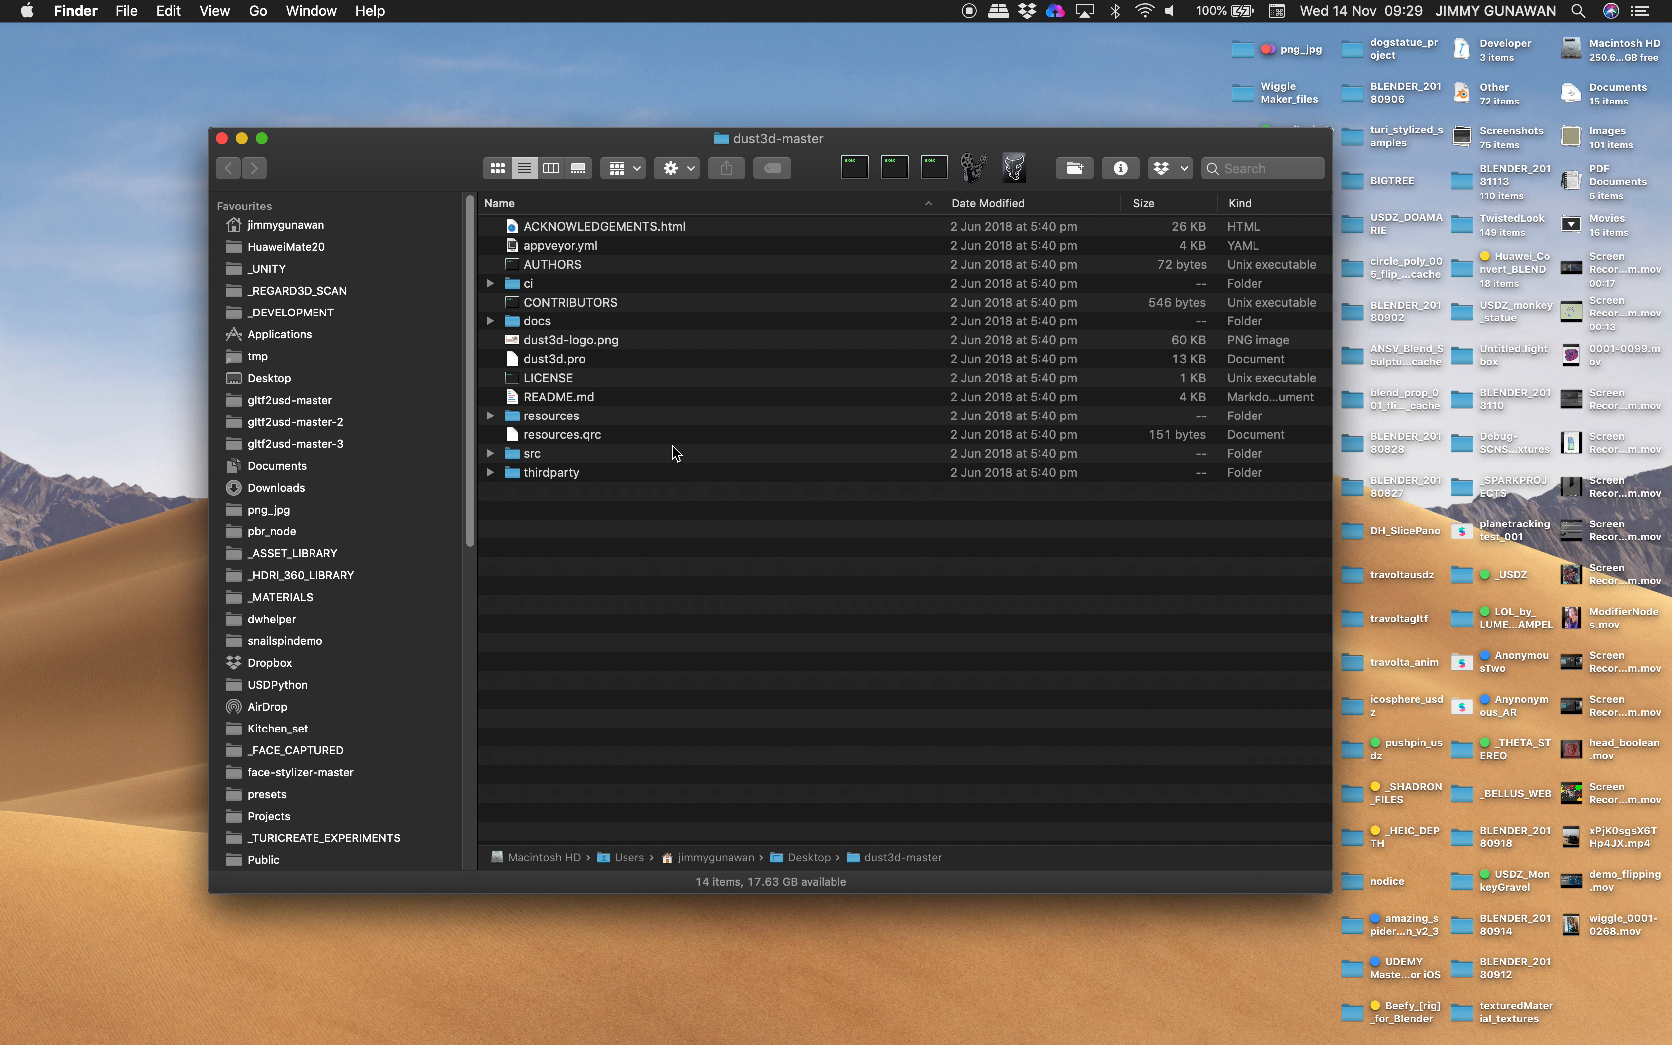
left_click(285, 489)
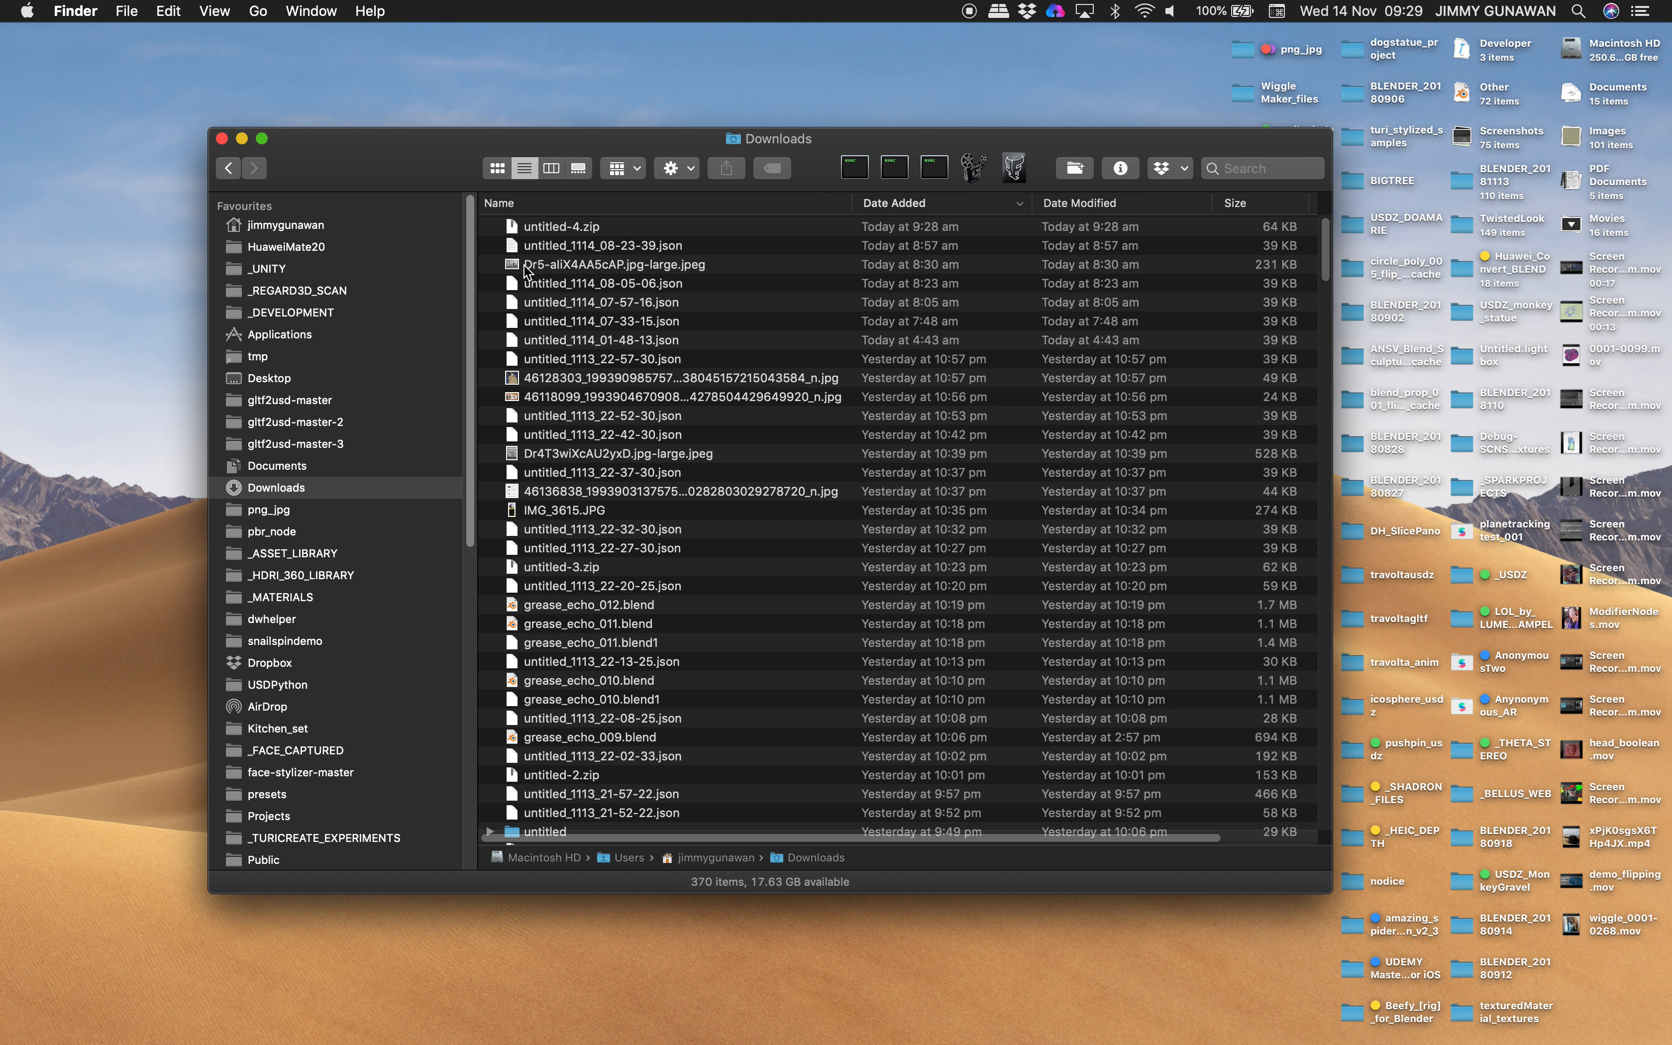
left_click(553, 227)
double_click(573, 228)
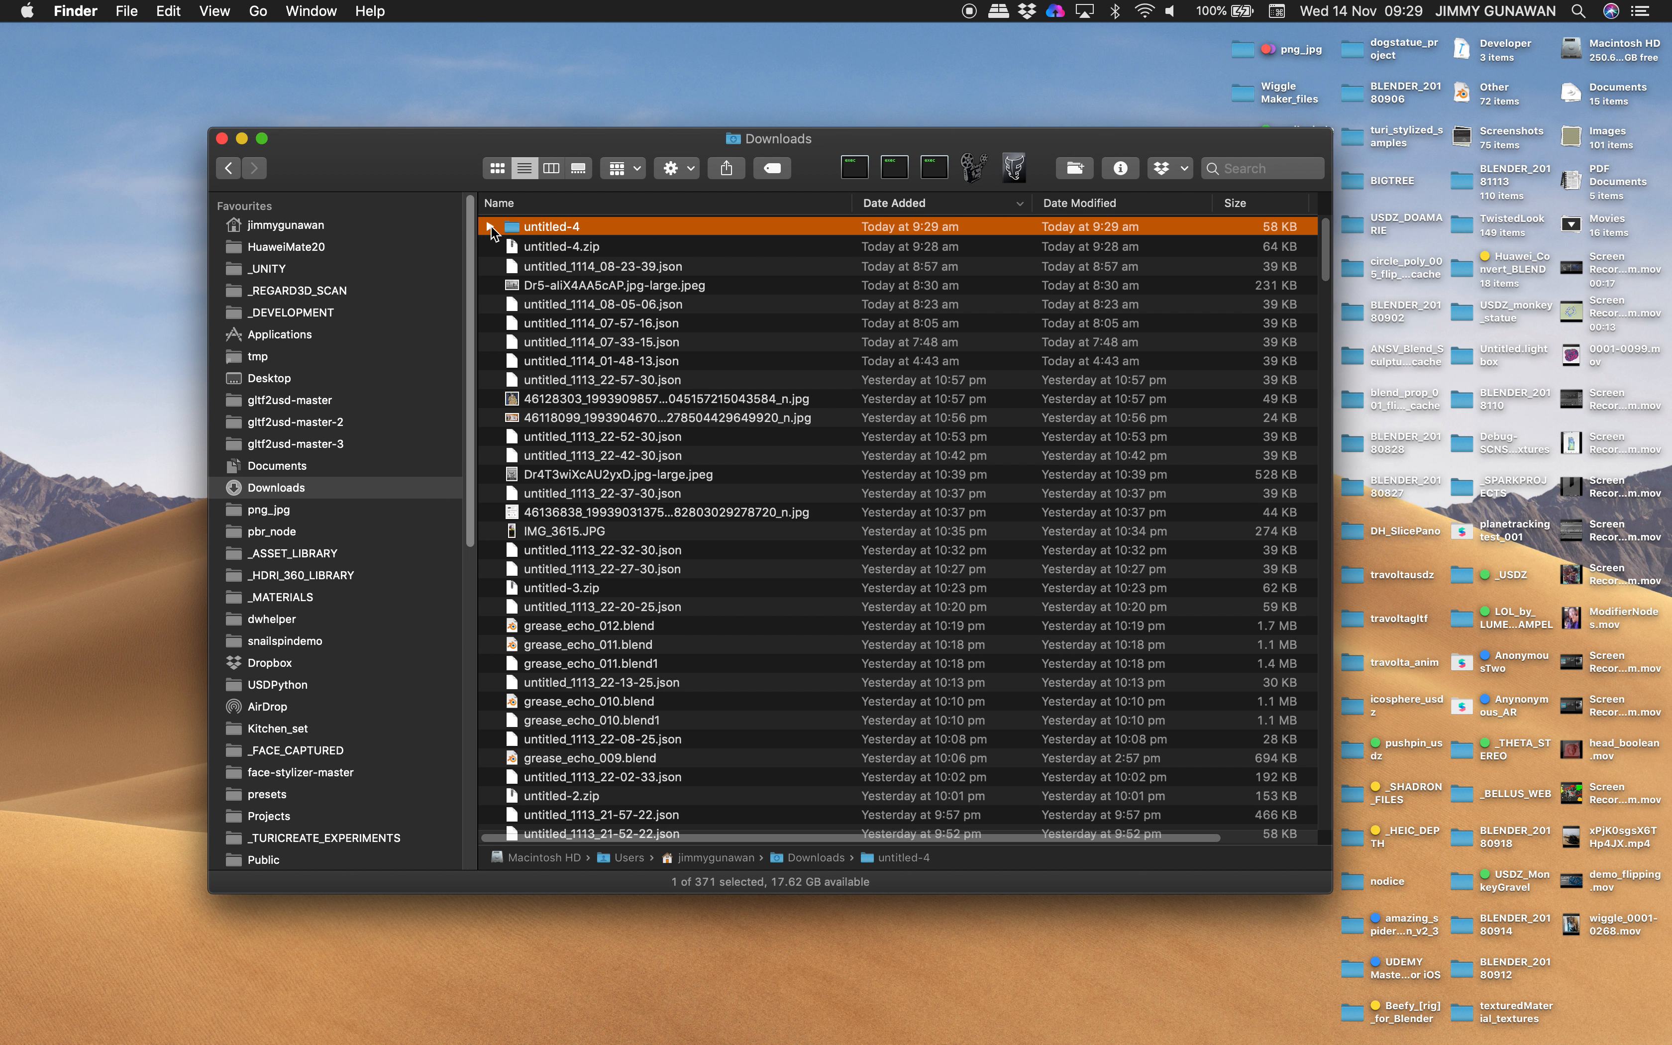
Expand the untitled-4 folder and select untitled_009.svg.
left_click(490, 227)
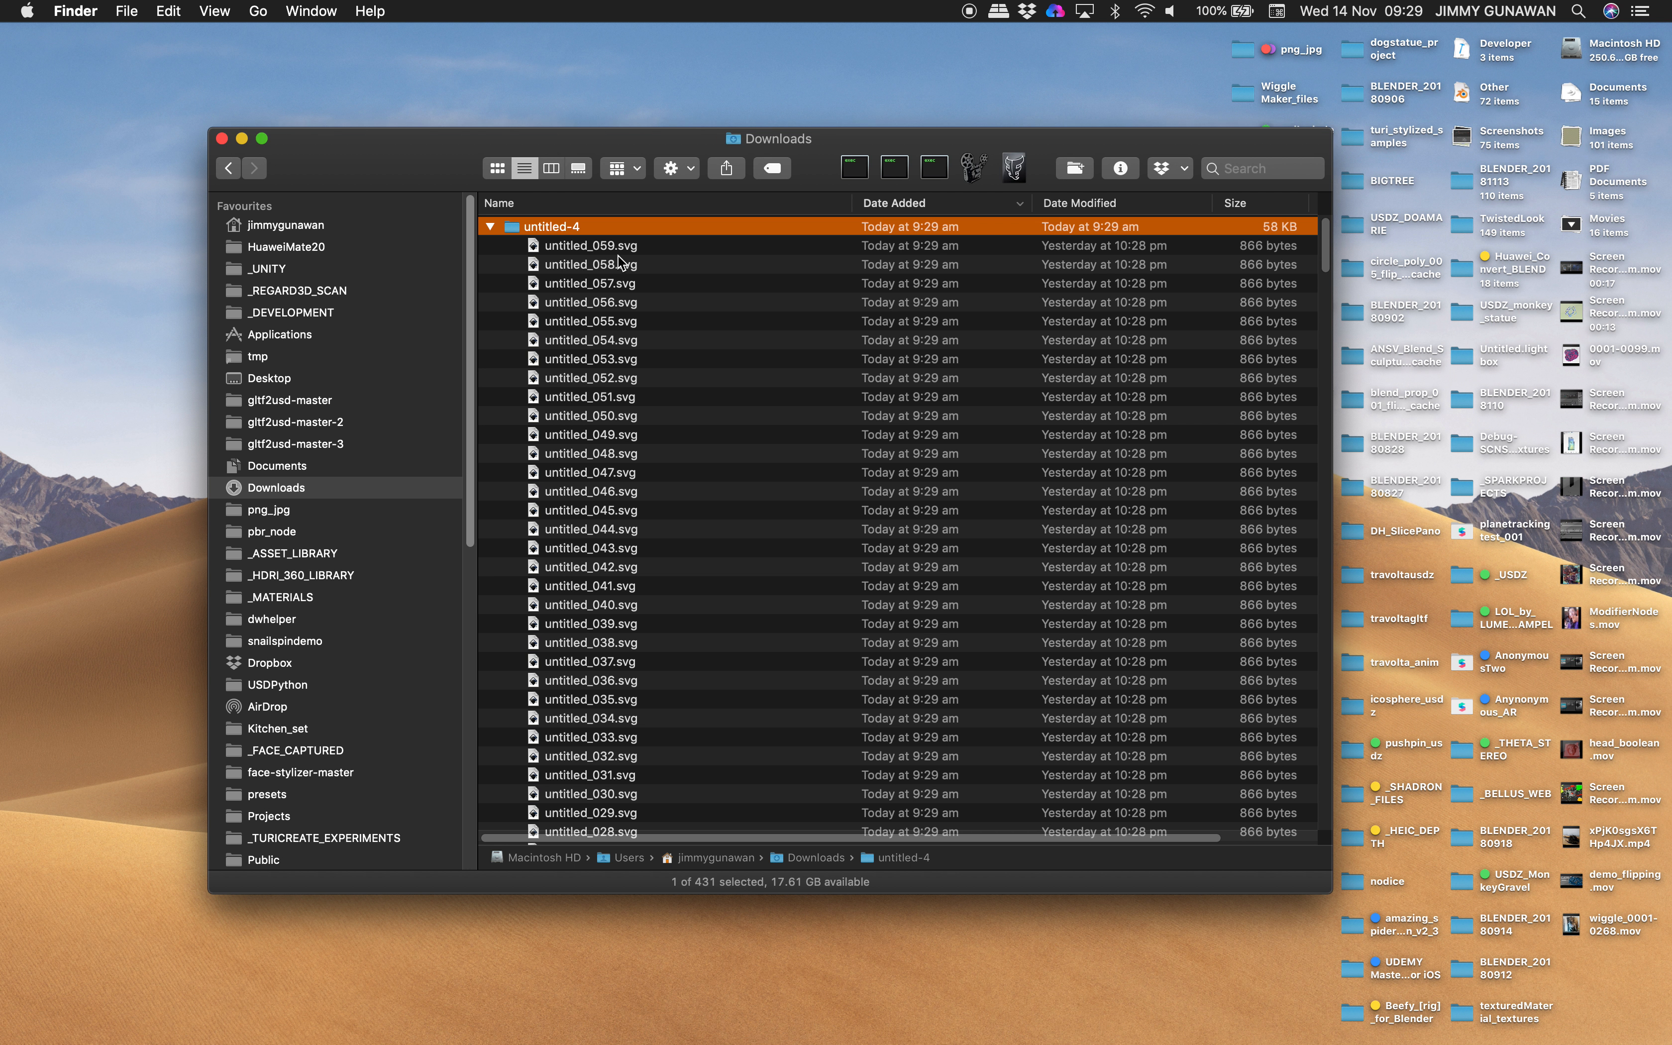
scroll(634, 366, "down", 10)
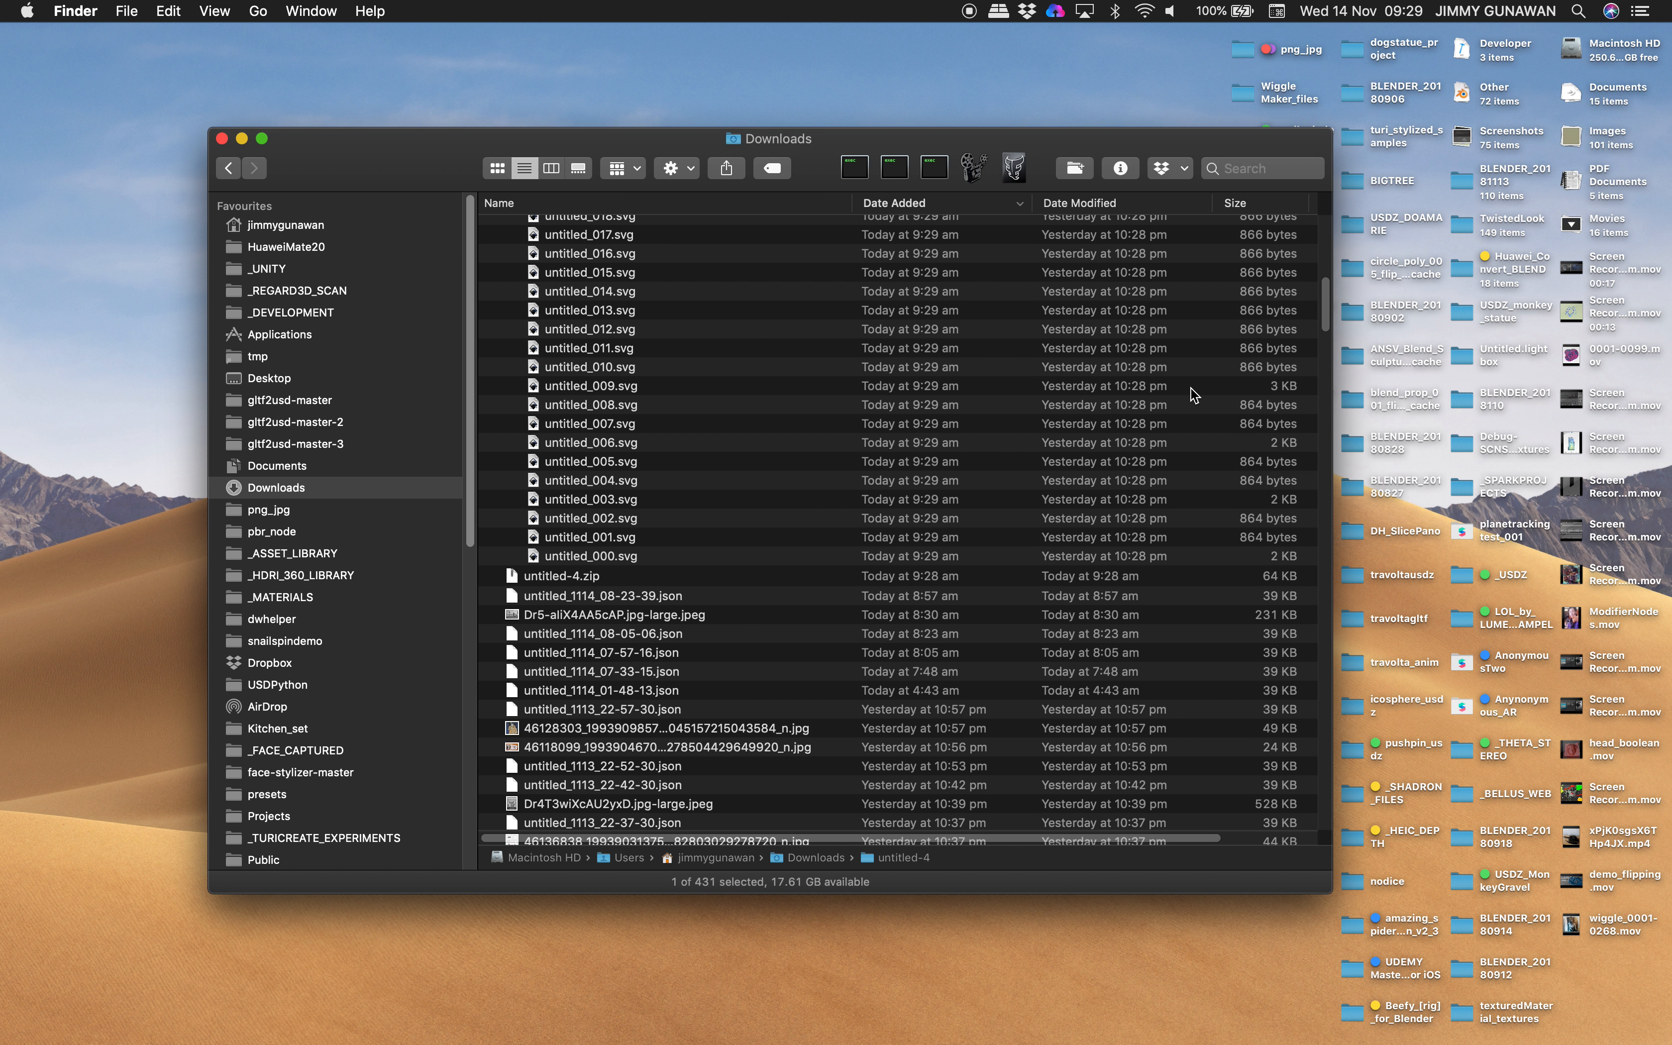
left_click(1191, 388)
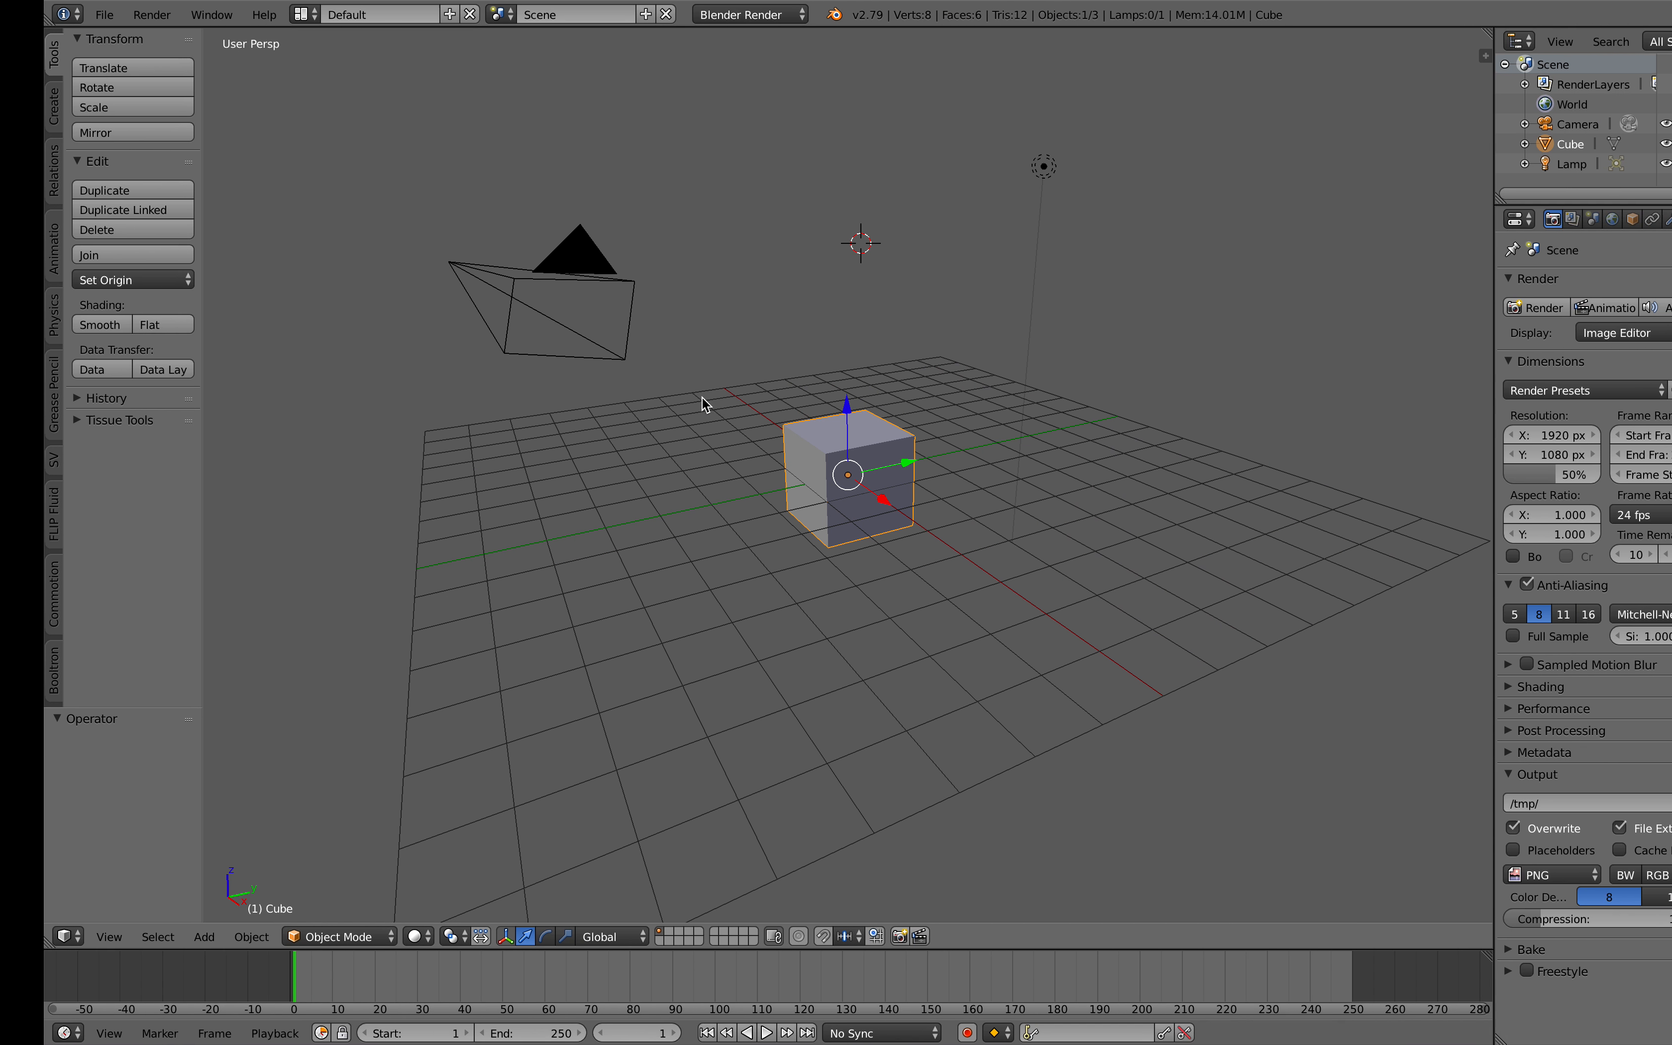
Start a new Blender file and delete all default objects from the scene.
left_click(61, 16)
left_click(75, 41)
left_click(76, 48)
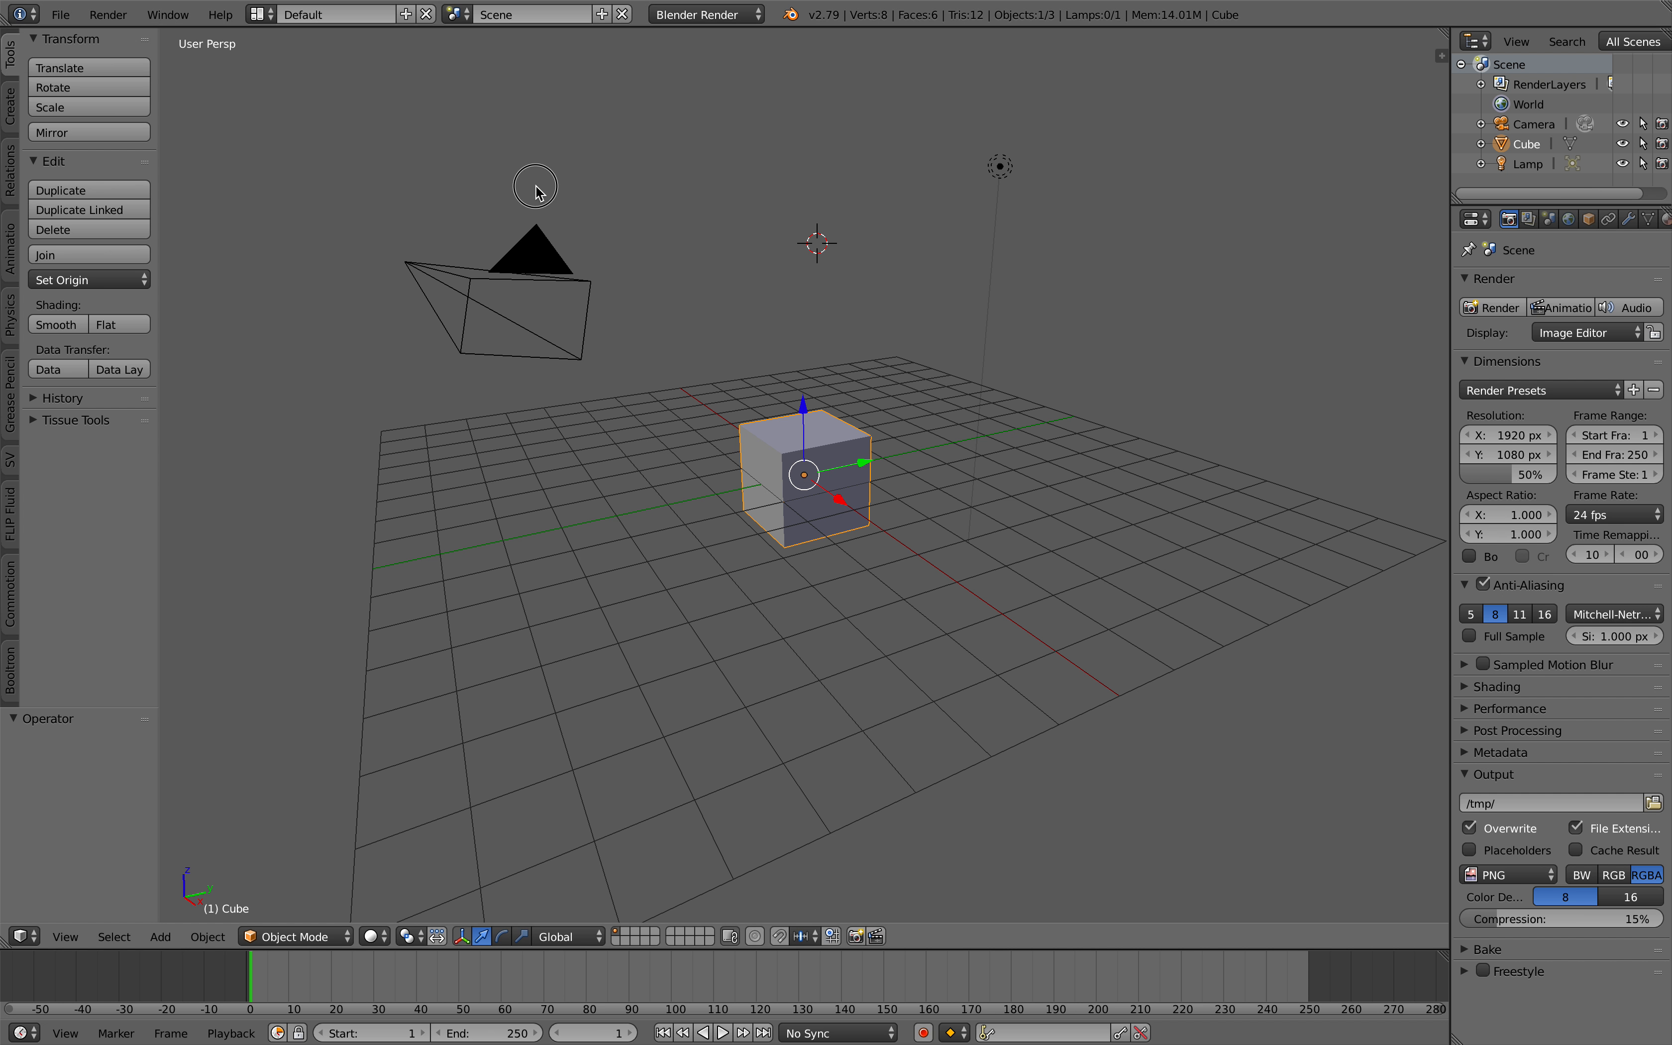
key("a")
key("Delete")
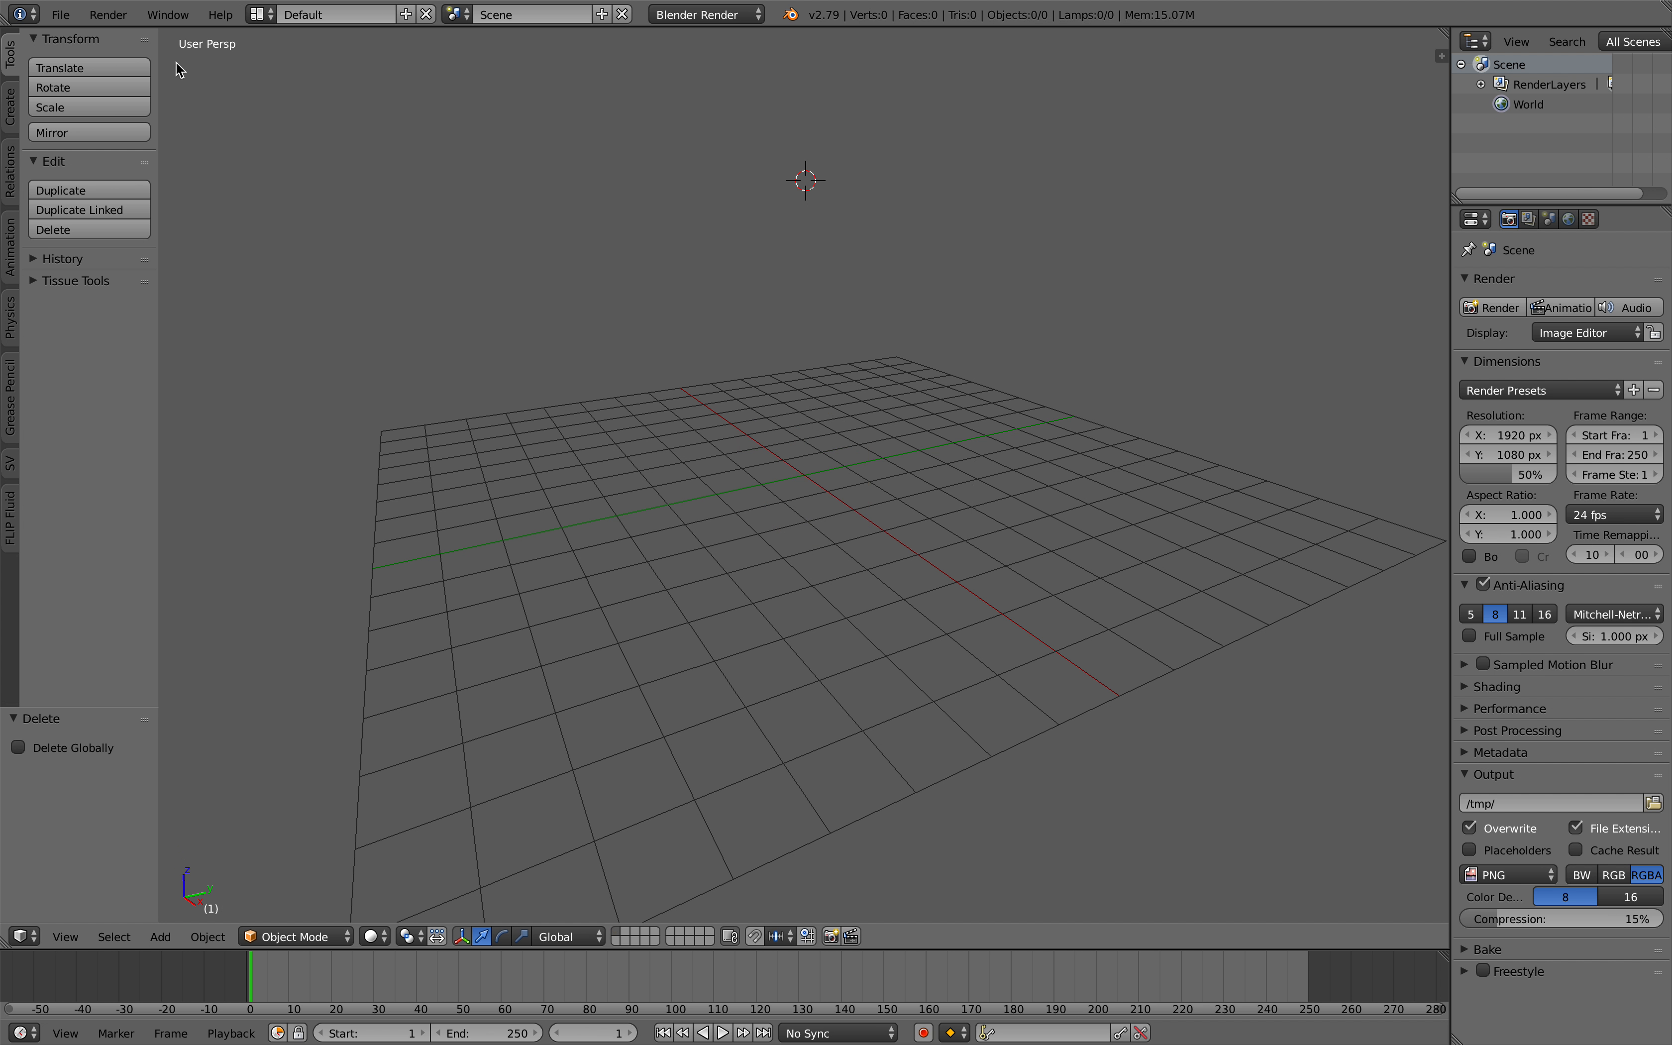
Import untitled_009.svg from the Downloads/untitled-4 folder as Scalable Vector Graphics, taking its path from Finder.
left_click(61, 14)
mouse_move(155, 391)
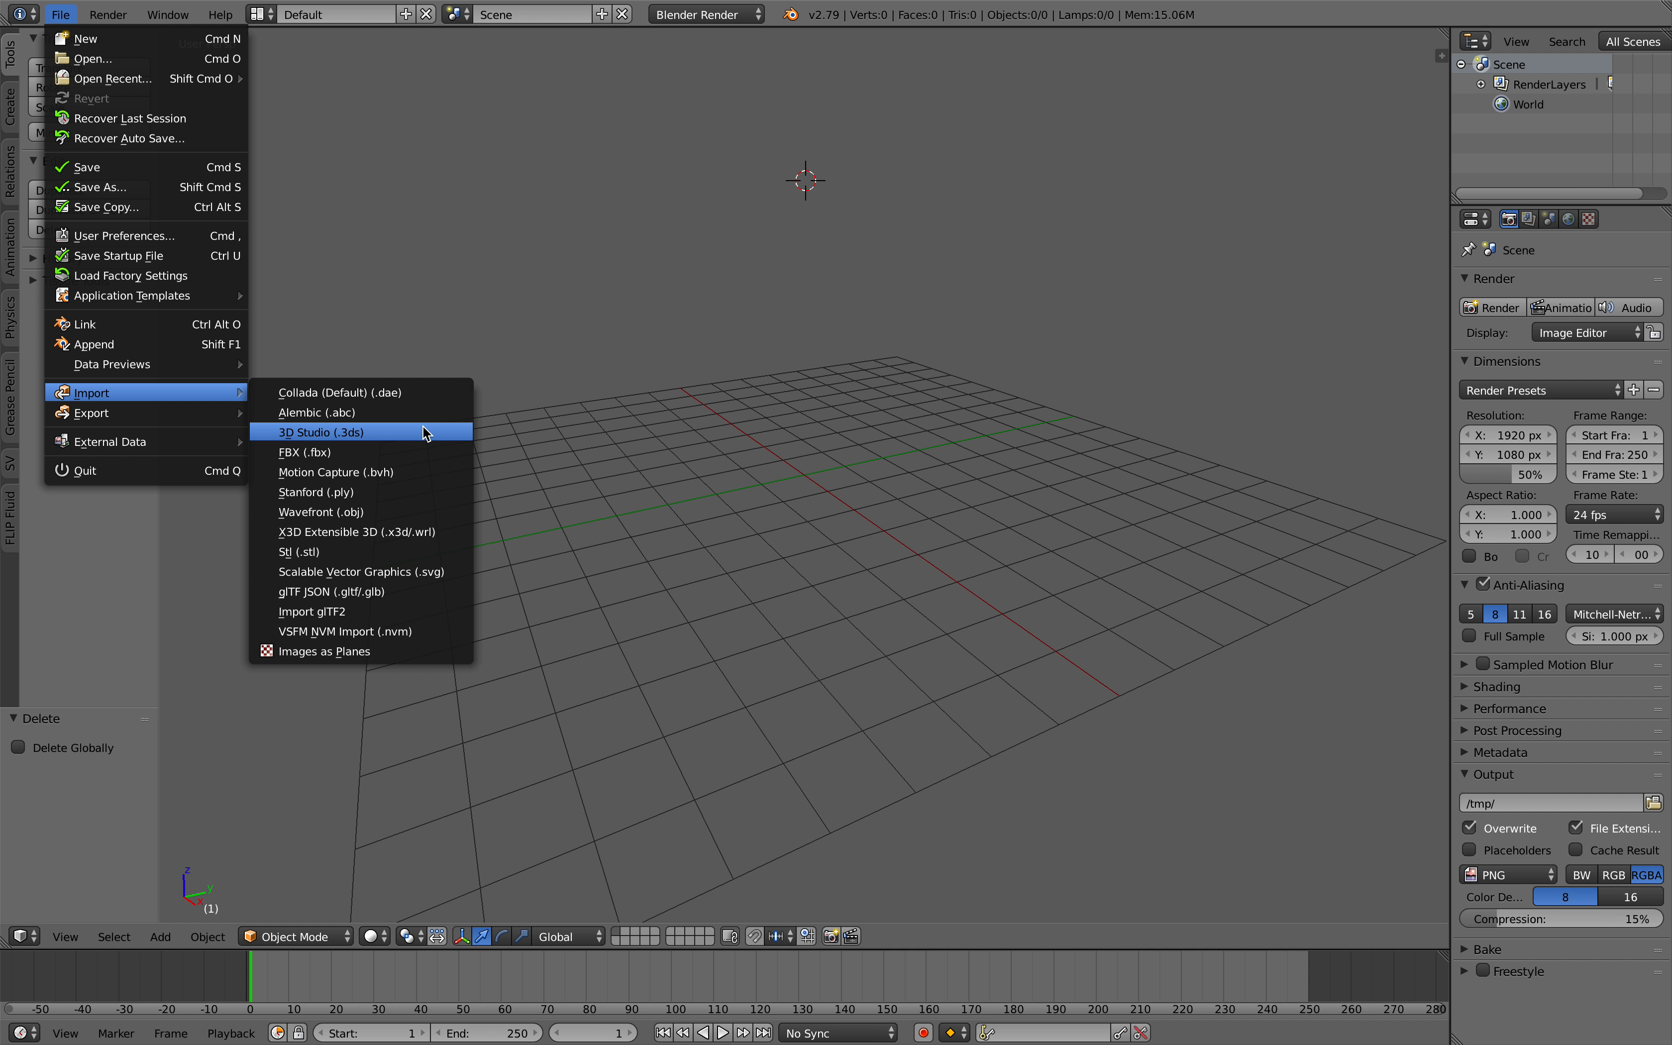
left_click(429, 572)
key("ctrl+Left")
key("ctrl+Left")
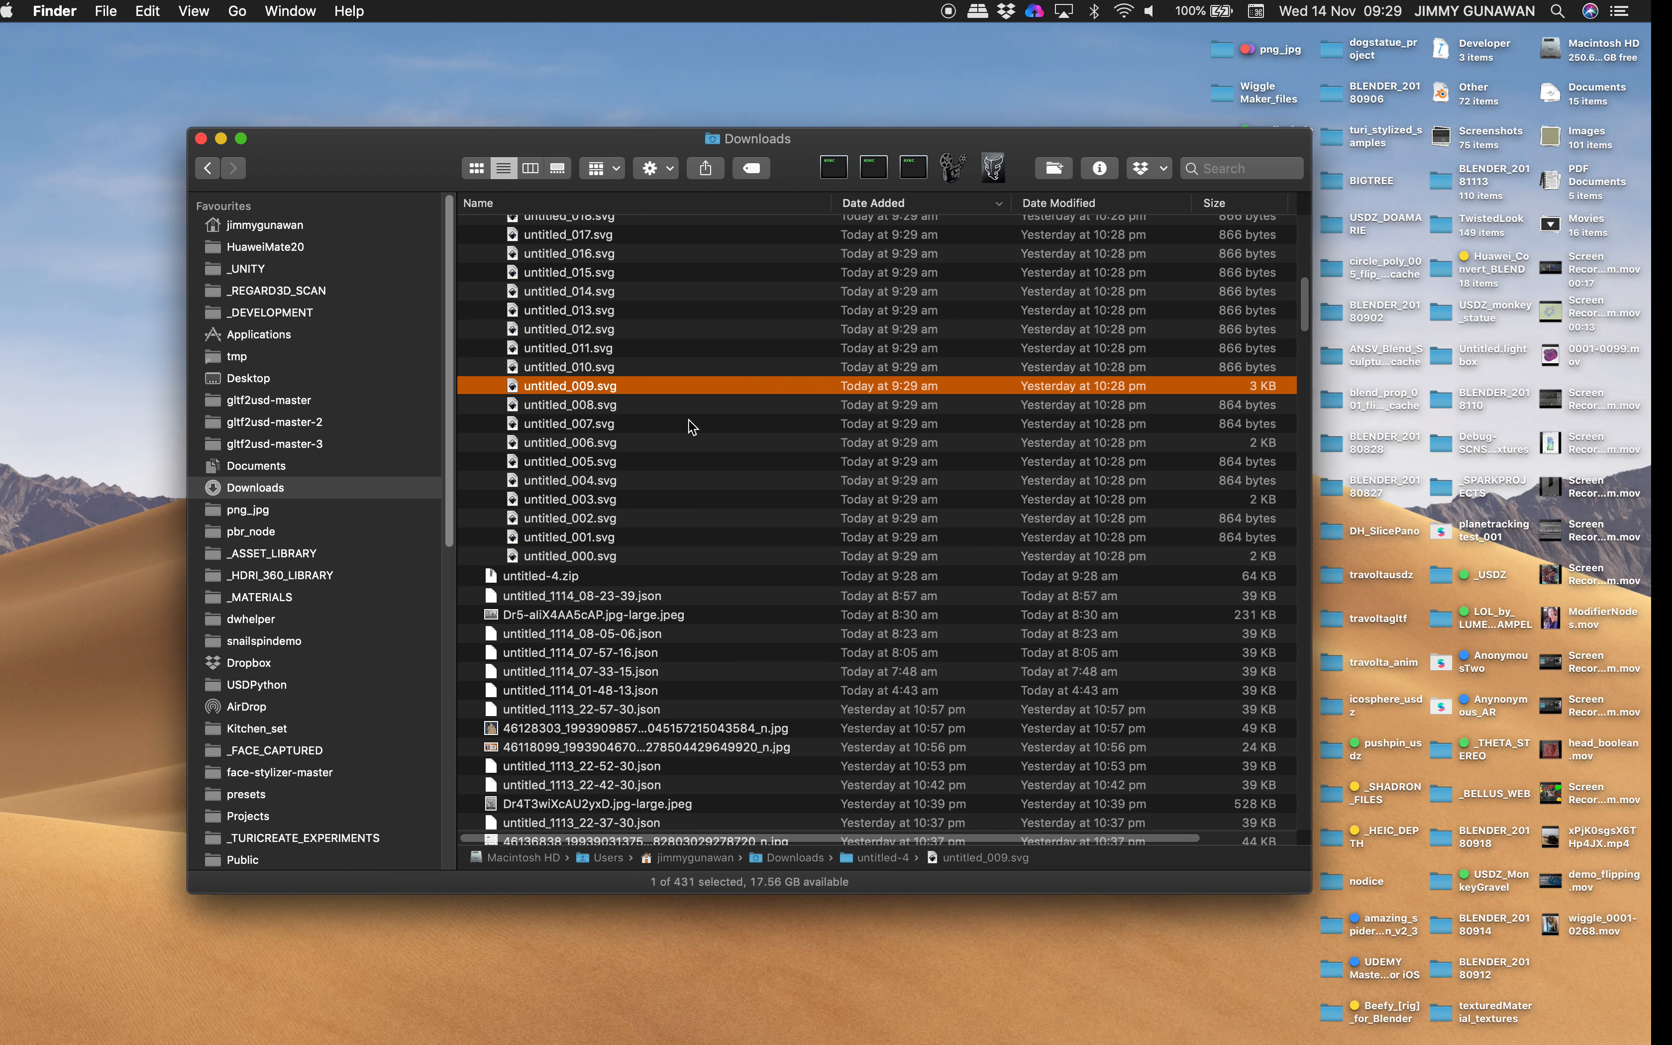
left_click_drag(581, 388, 747, 484)
key("ctrl+Right")
key("ctrl+Right")
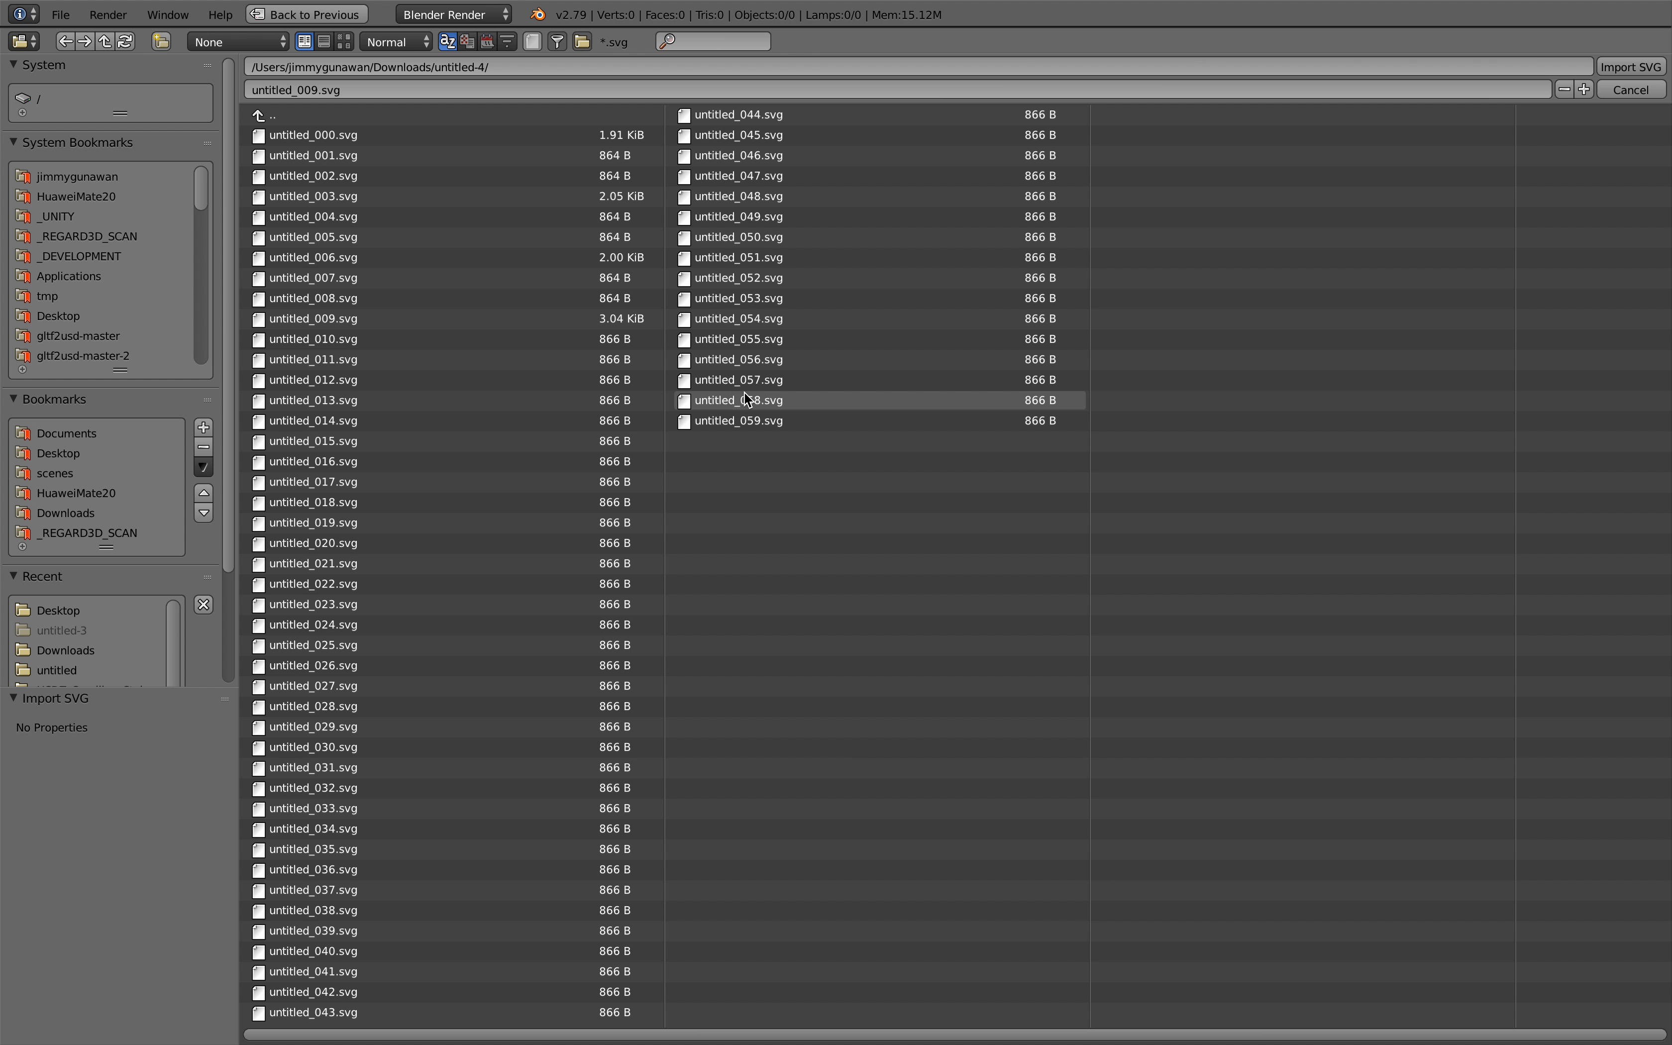
double_click(412, 321)
scroll(760, 498, "down", 5)
scroll(765, 526, "up", 10)
scroll(790, 515, "up", 8)
middle_click_drag(801, 503, 789, 571)
scroll(789, 571, "up", 4)
scroll(808, 646, "down", 8)
scroll(815, 588, "down", 8)
key("s")
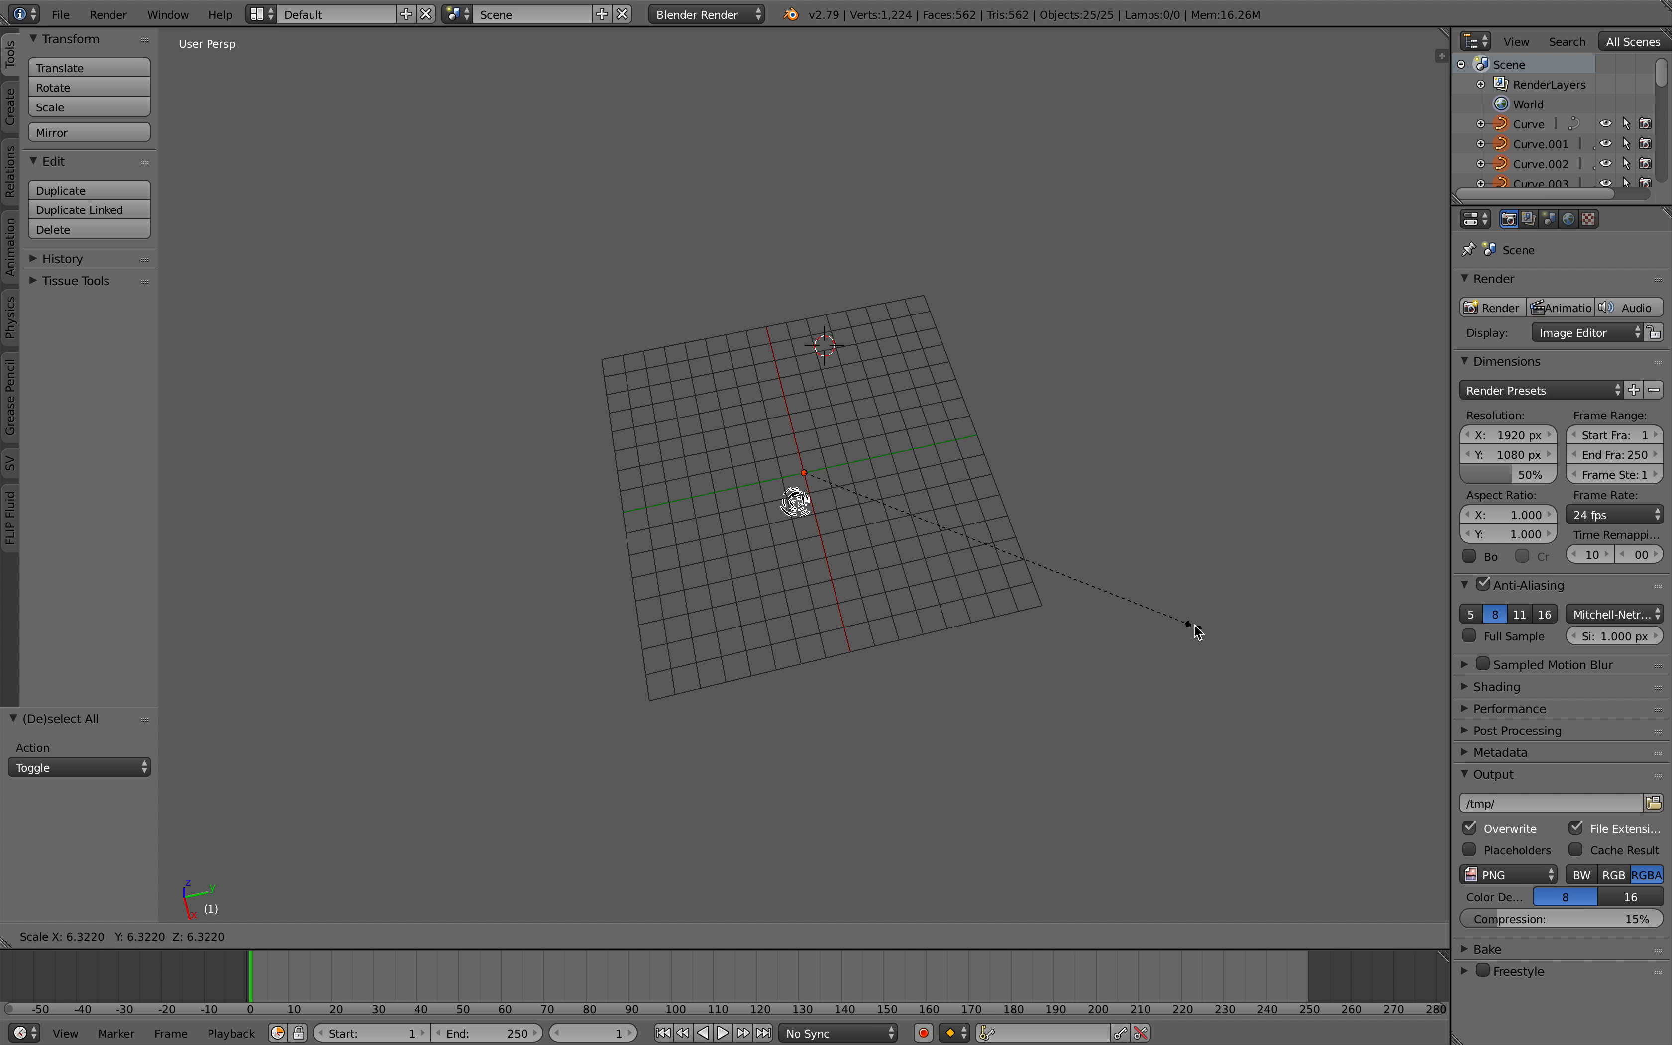
key("Escape")
Scale all the imported curves uniformly by a factor of 20.
scroll(981, 562, "up", 12)
middle_click_drag(933, 547, 986, 557)
scroll(953, 557, "down", 3)
scroll(957, 564, "down", 4)
key("s")
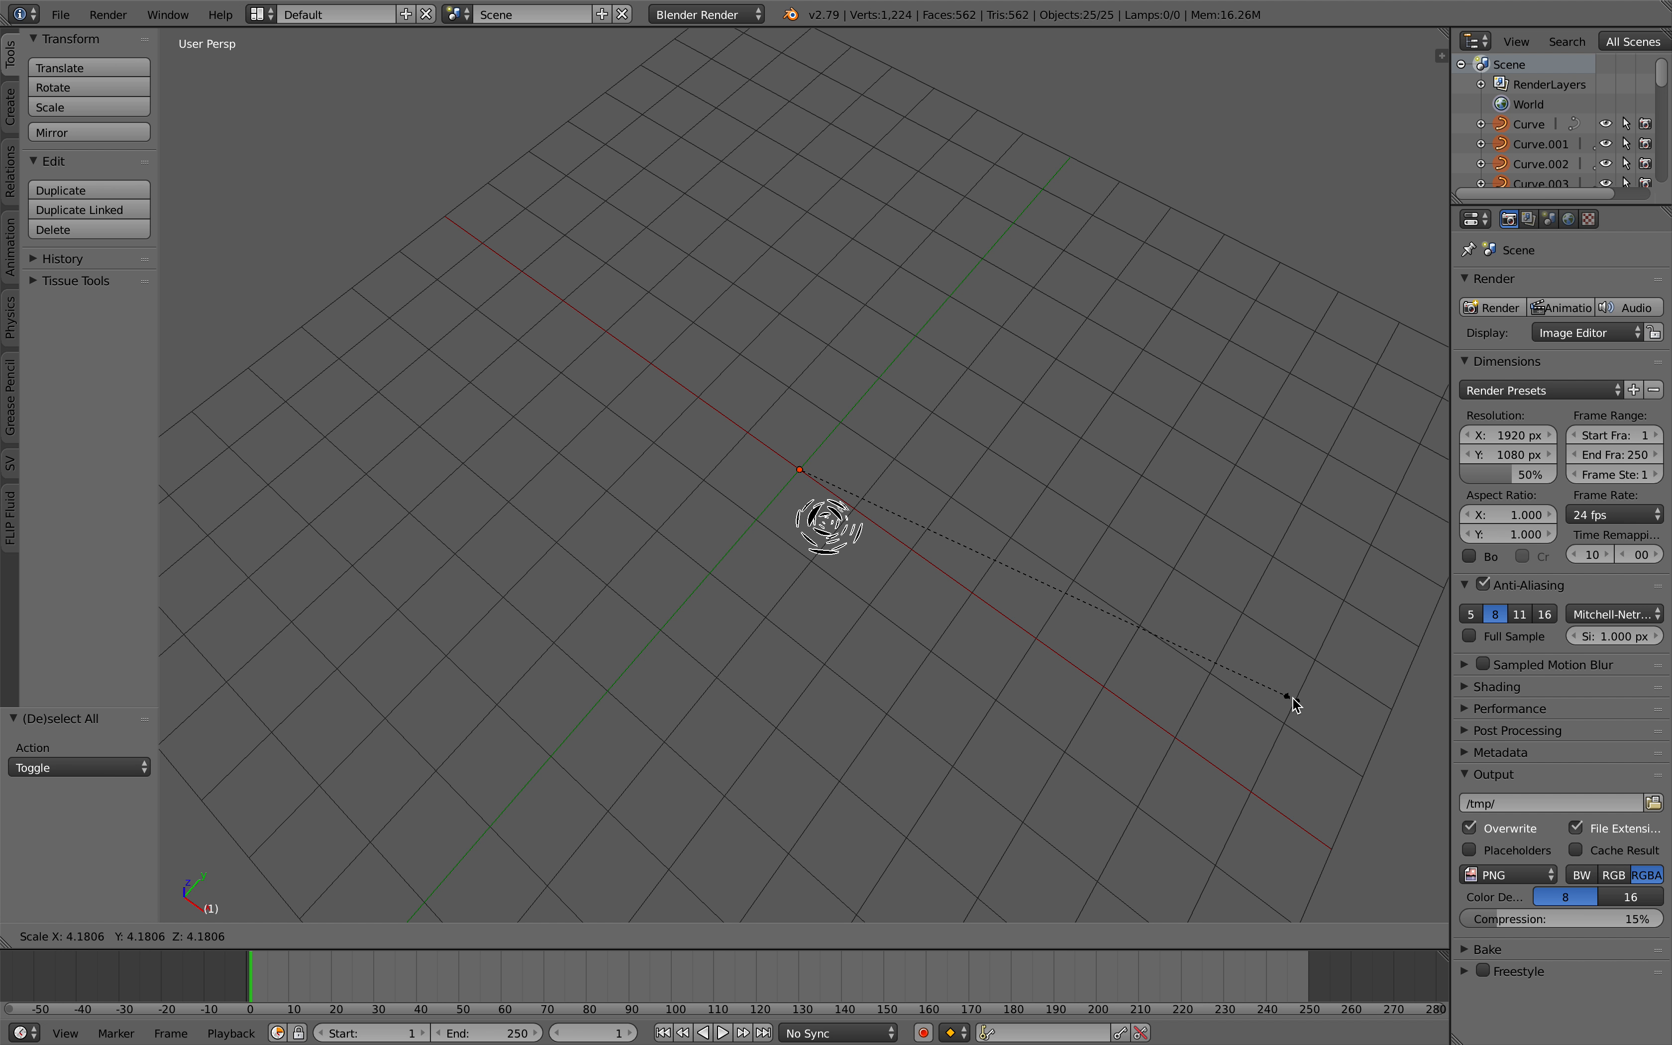
type("20")
key("Return")
Widen the outliner and properties column and enlarge the outliner to list all the imported curves.
middle_click_drag(1254, 700, 987, 432, "shift")
middle_click_drag(915, 388, 948, 427)
scroll(970, 407, "up", 2)
scroll(982, 419, "down", 1)
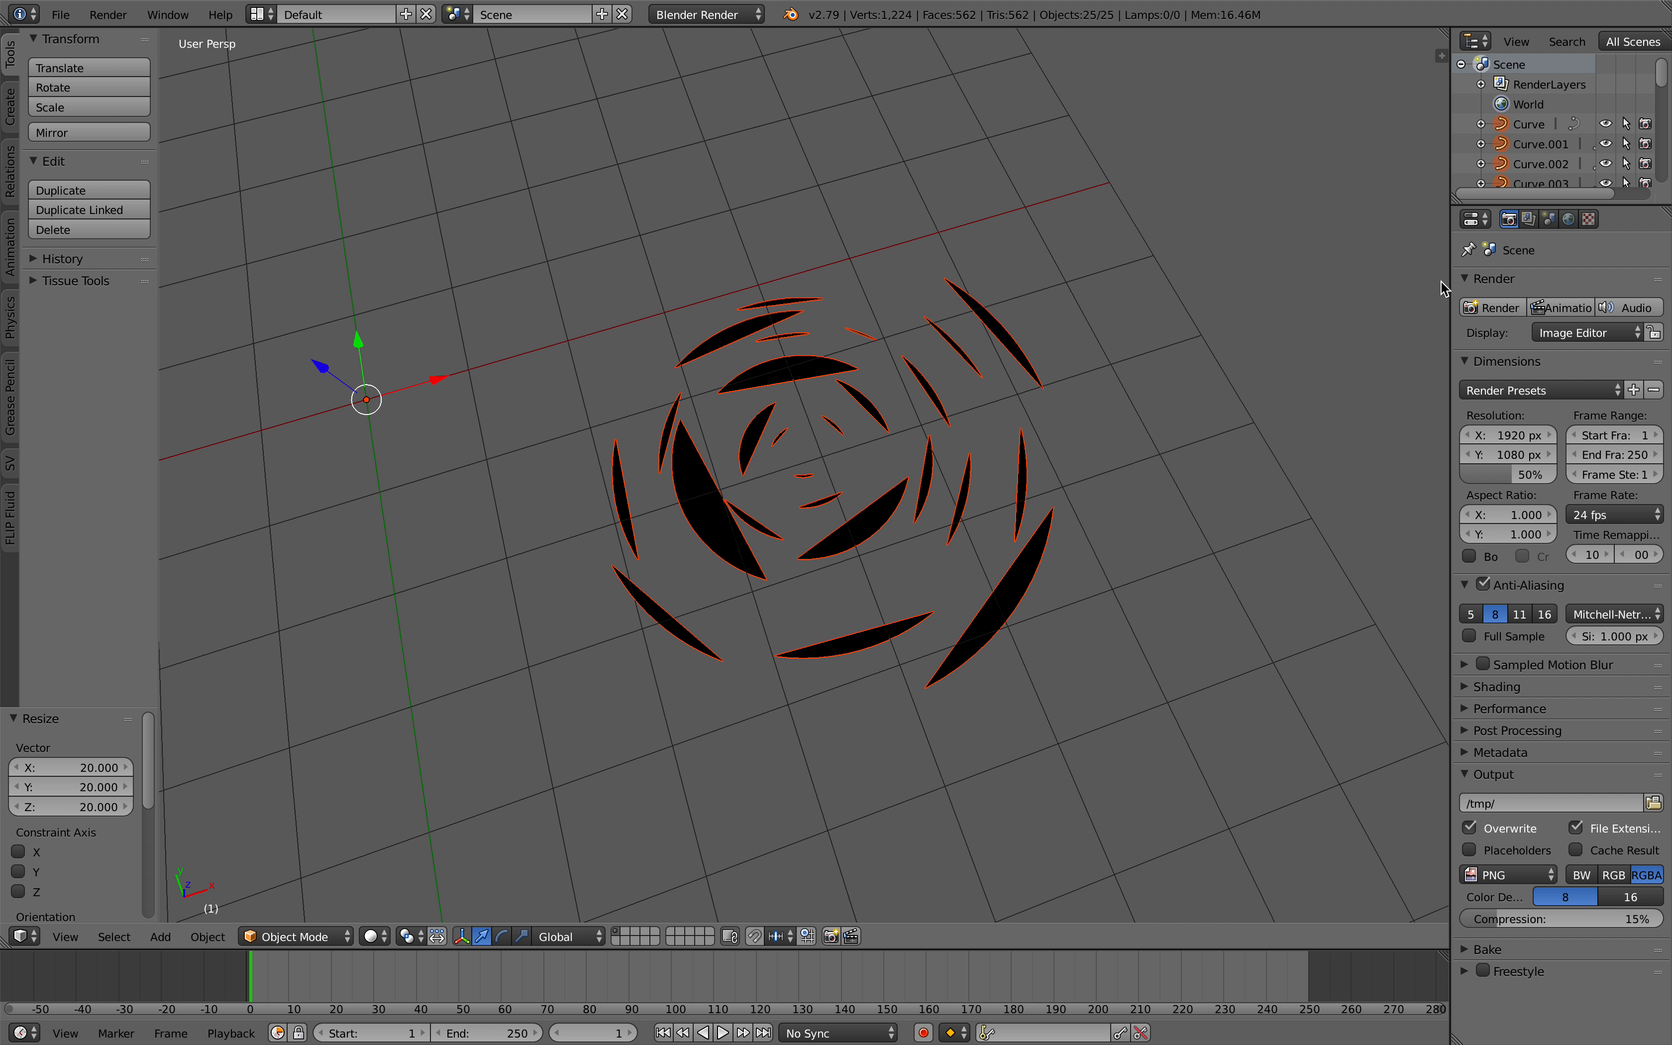
left_click_drag(1450, 265, 1251, 256)
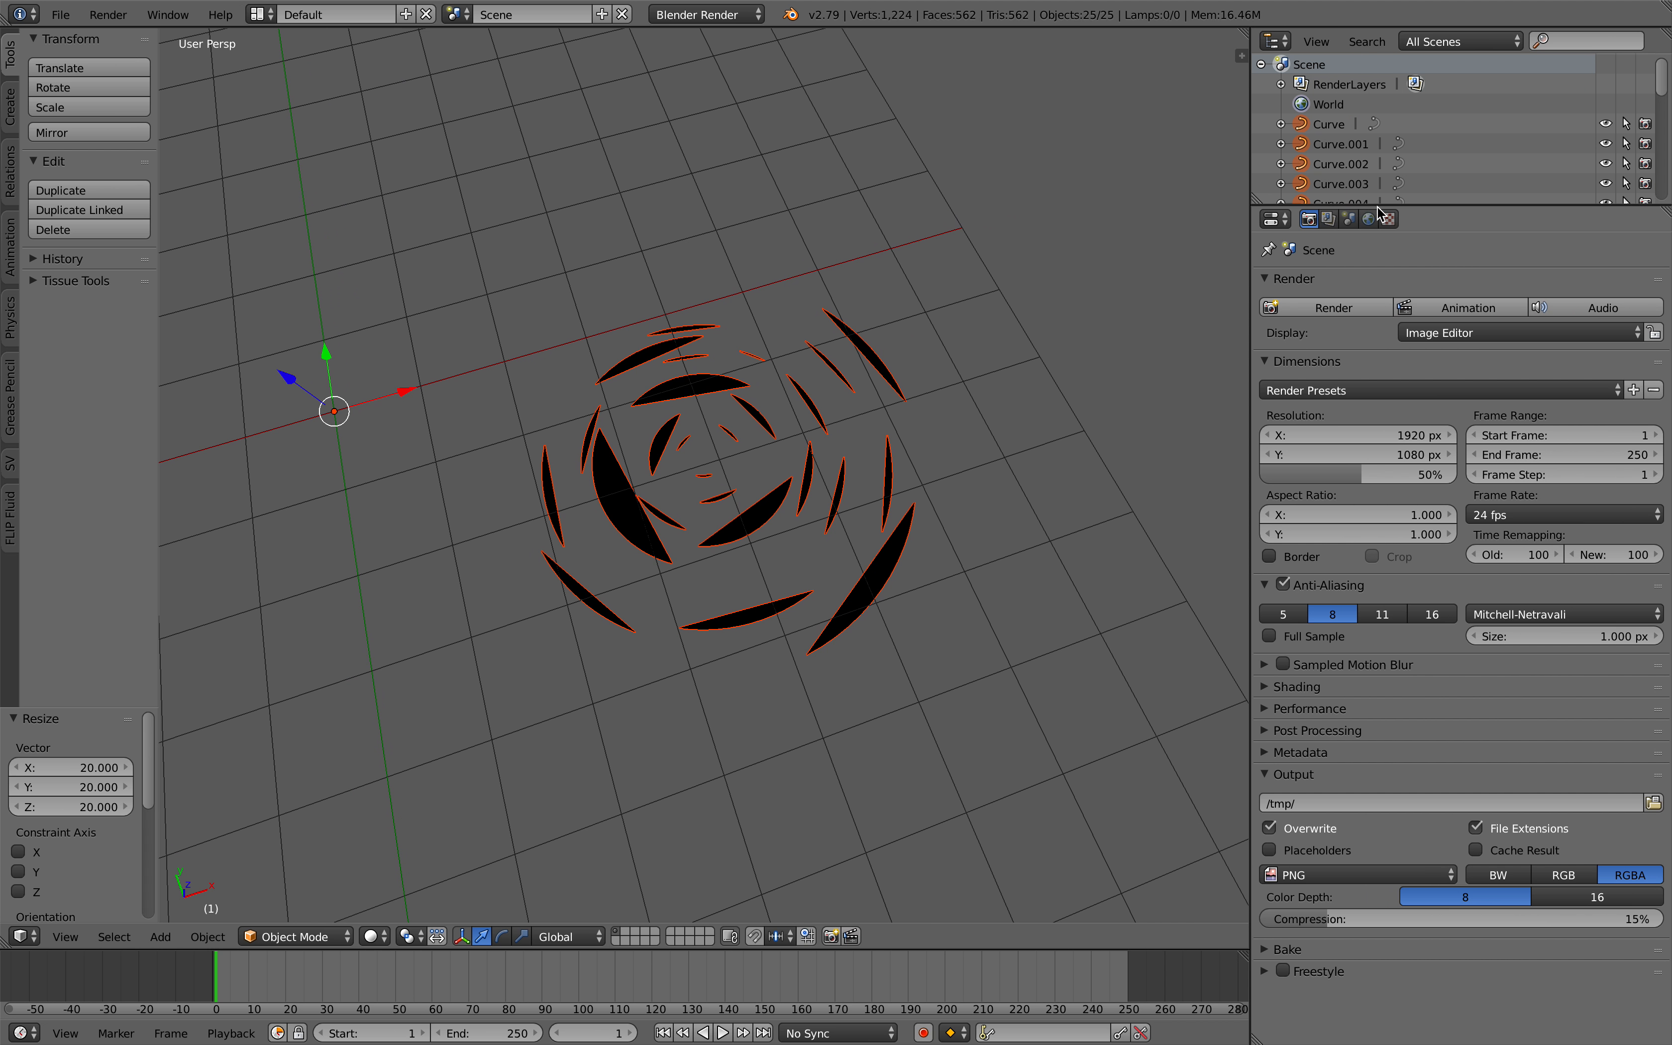
left_click_drag(1377, 204, 1390, 623)
scroll(592, 433, "up", 2)
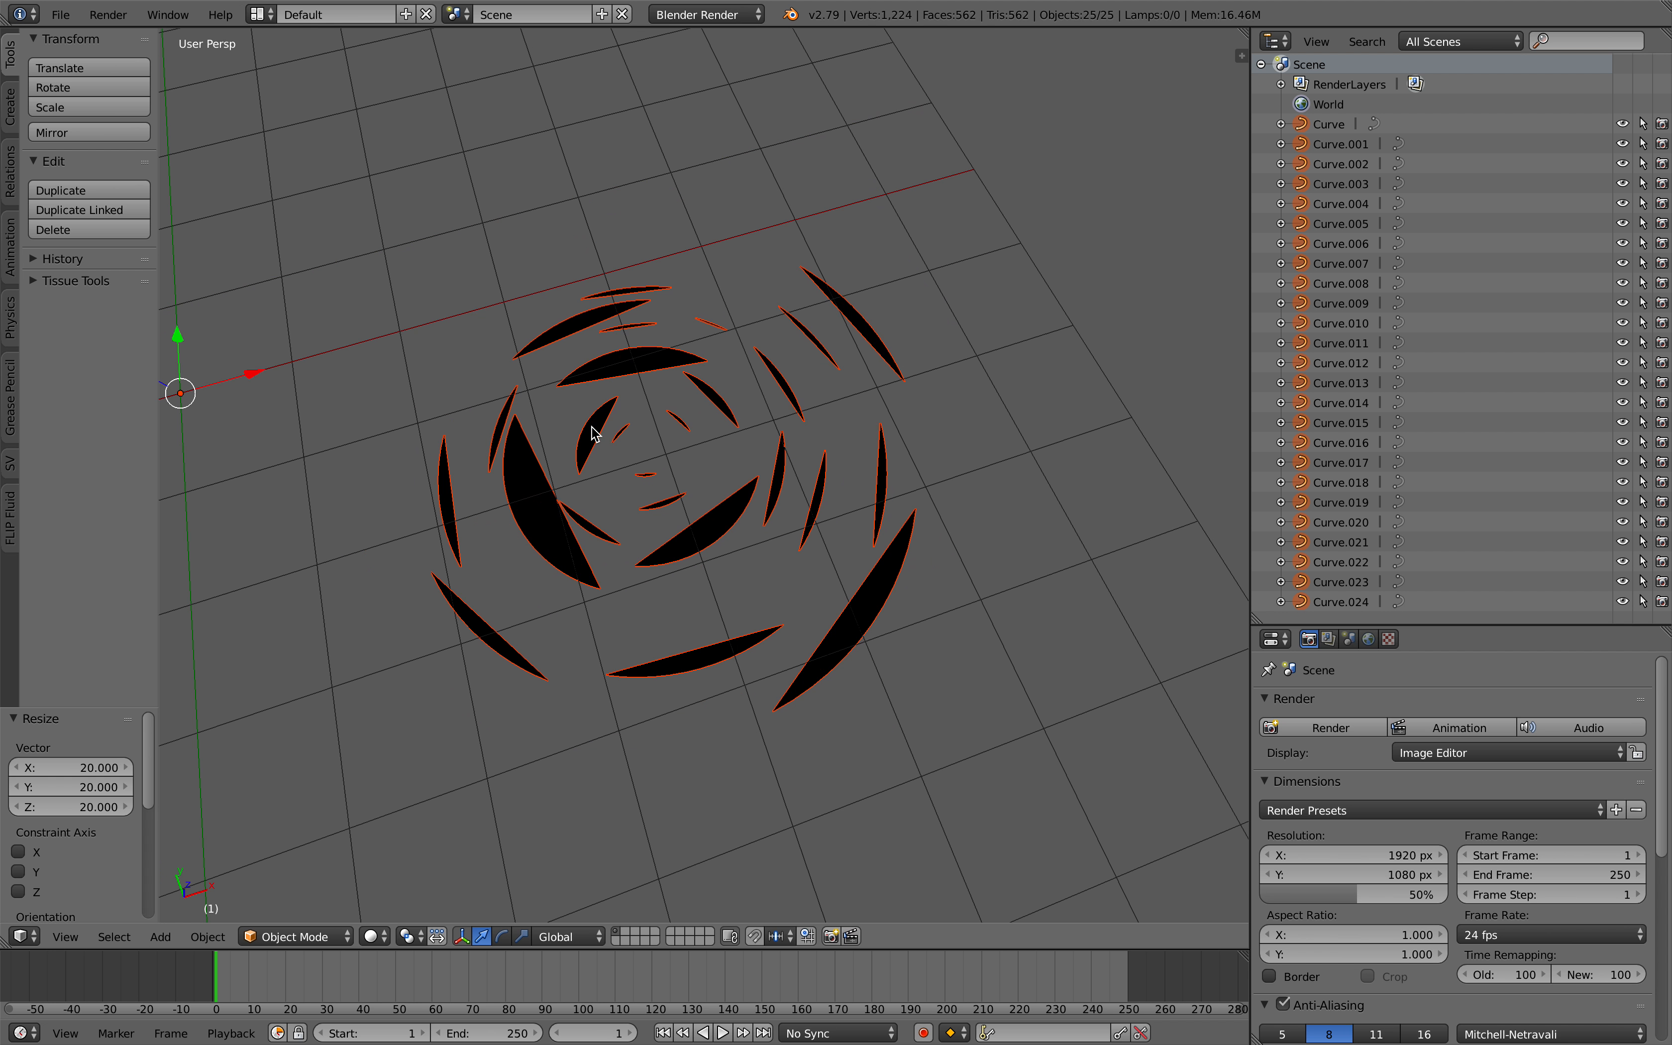
Save the Blender file in the Desktop folder under a new name beginning with "cur".
left_click(61, 14)
left_click(83, 188)
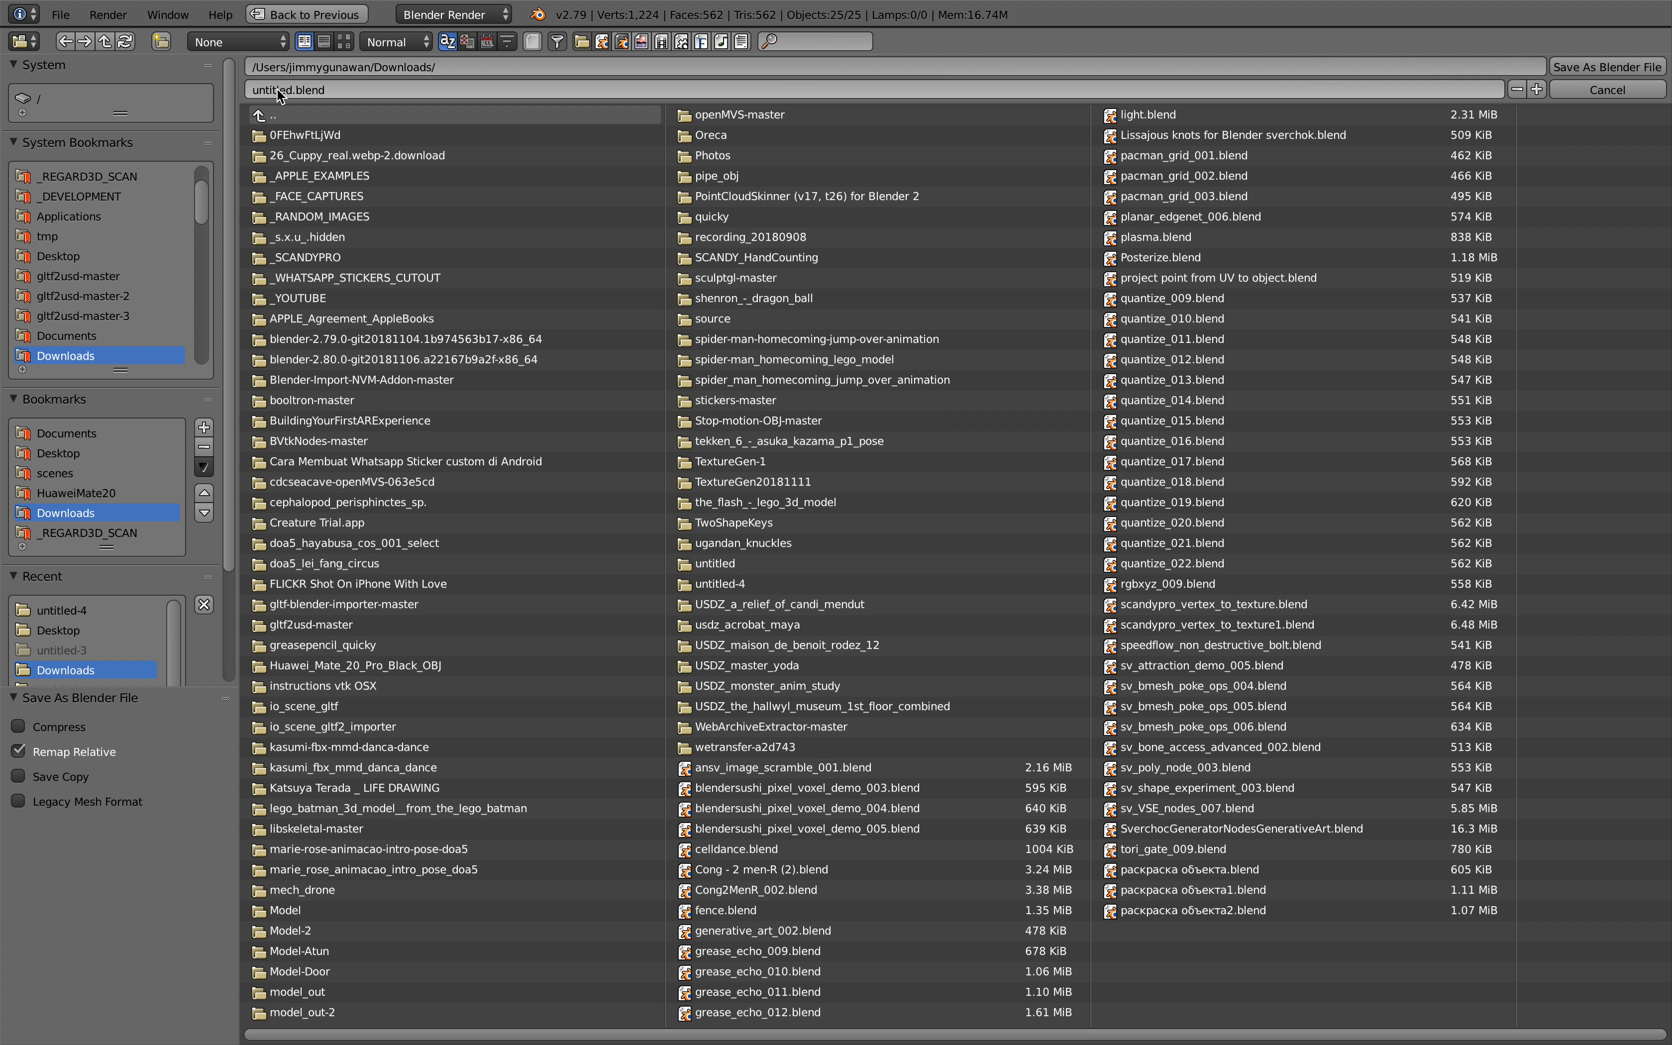
left_click(56, 276)
left_click(62, 256)
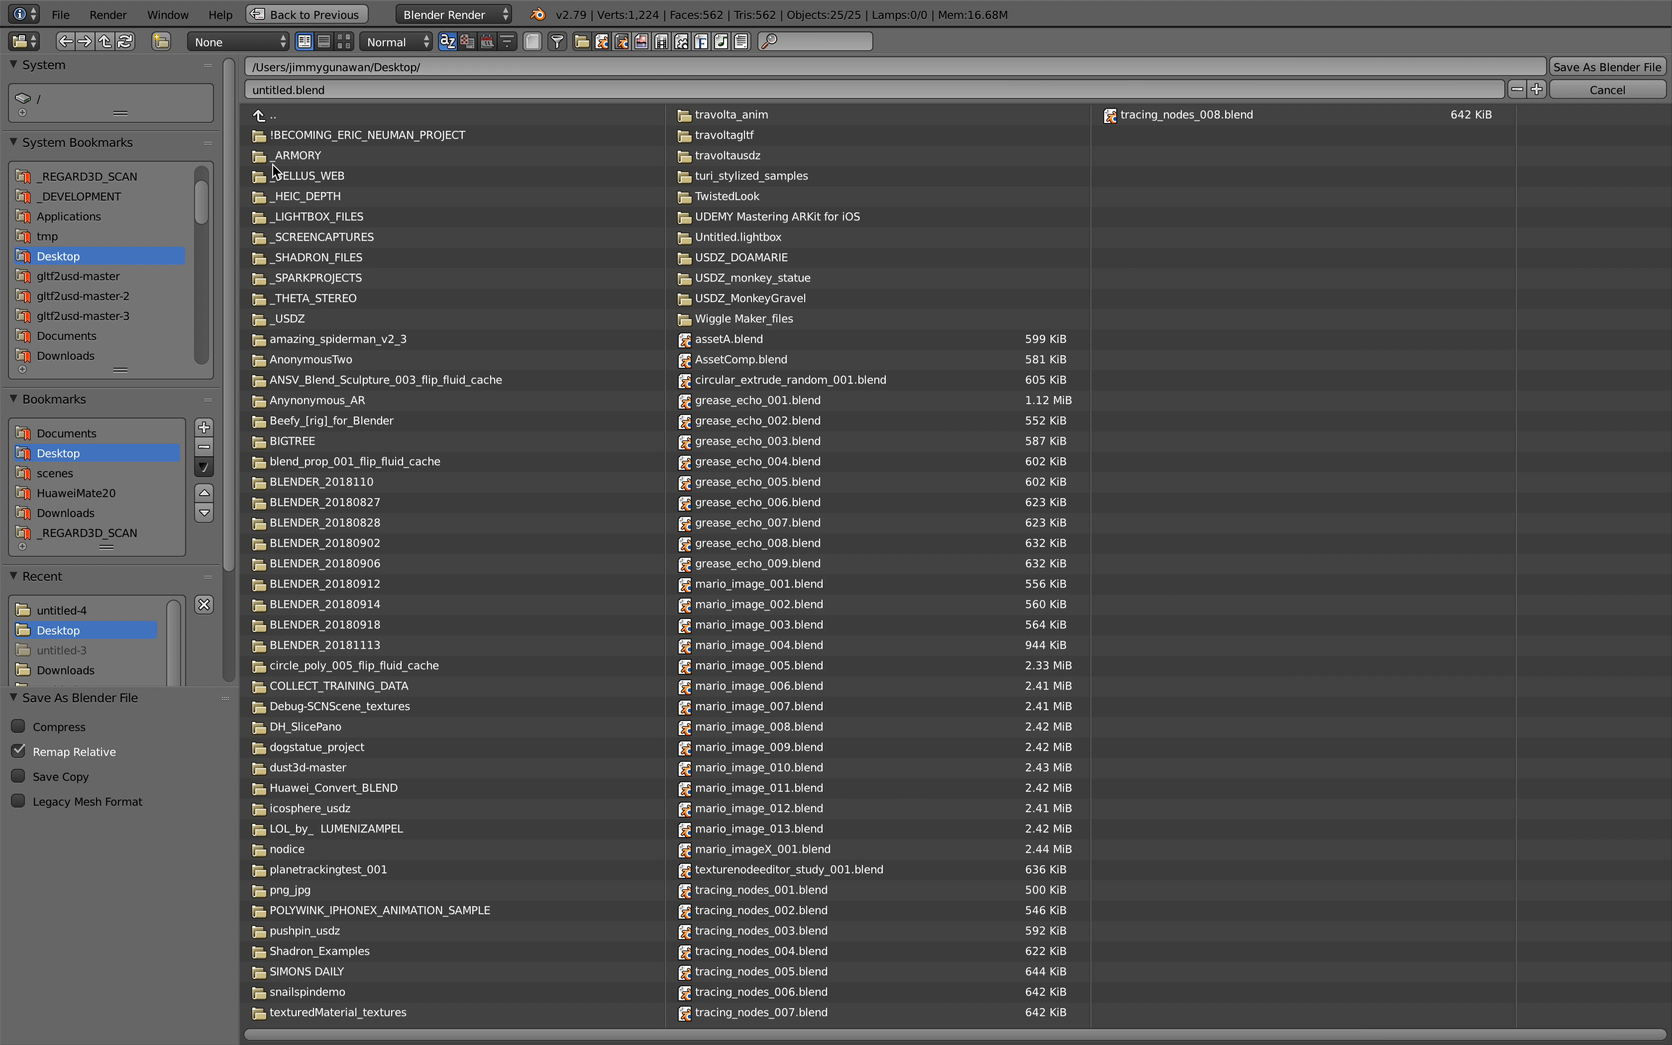
left_click(276, 89)
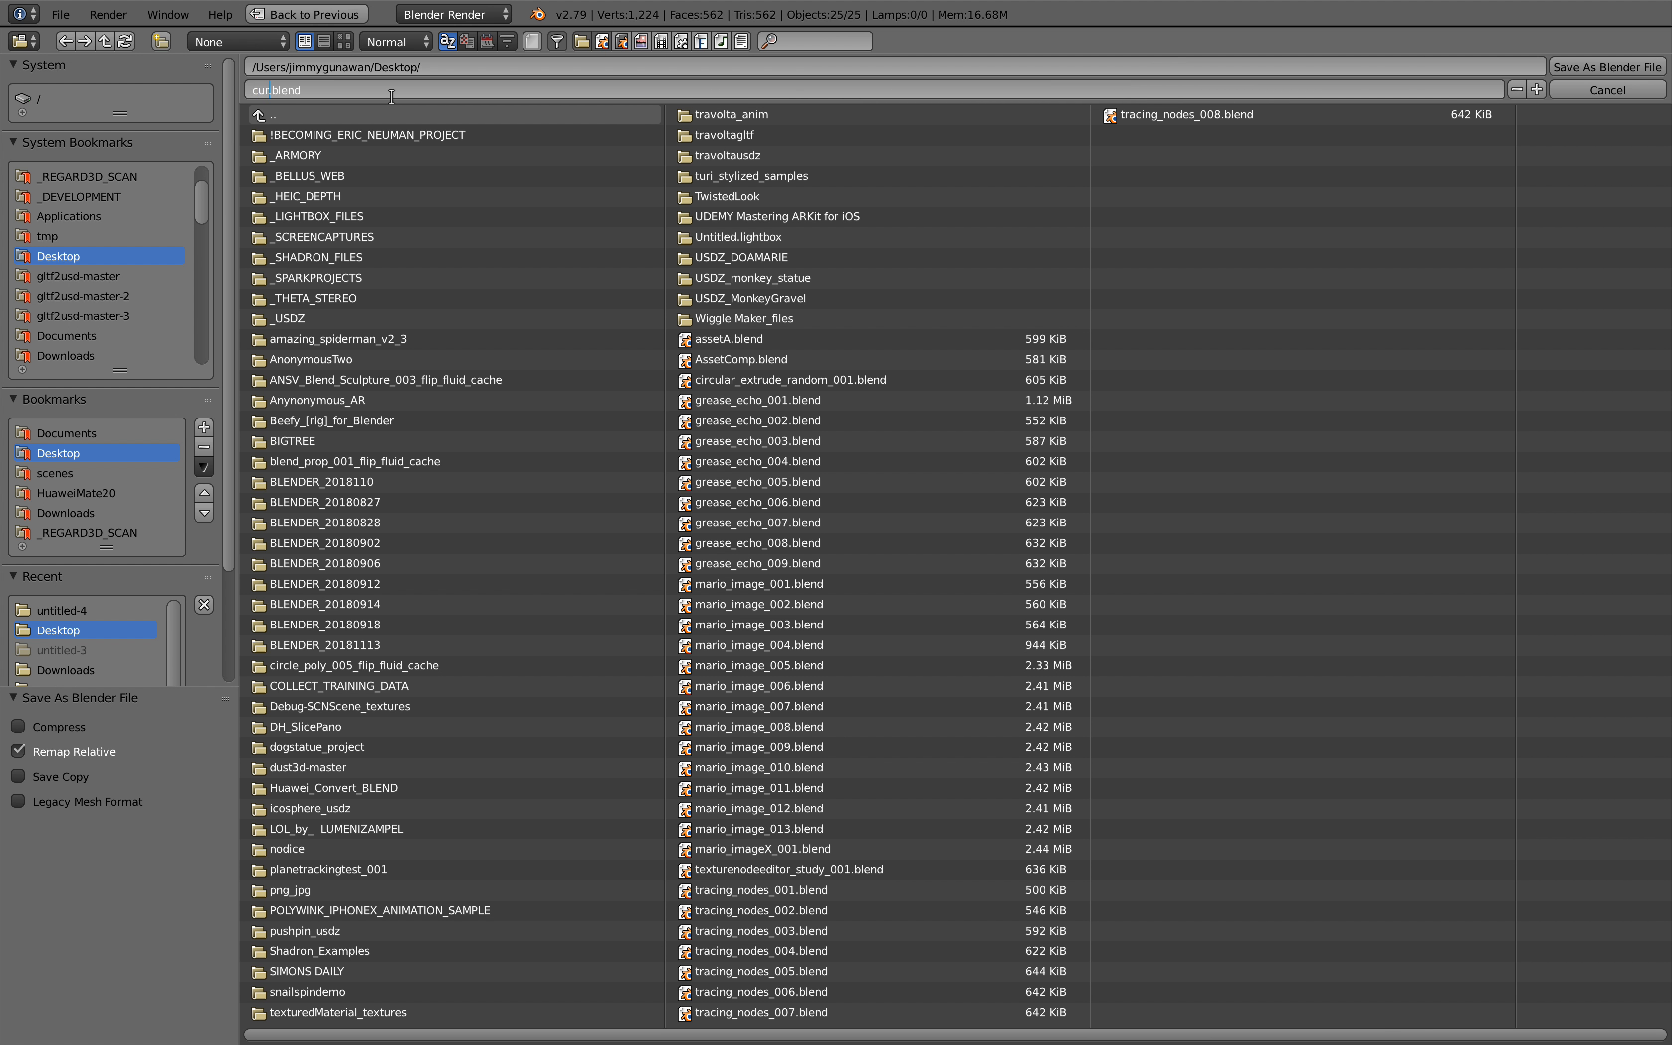
key("Return")
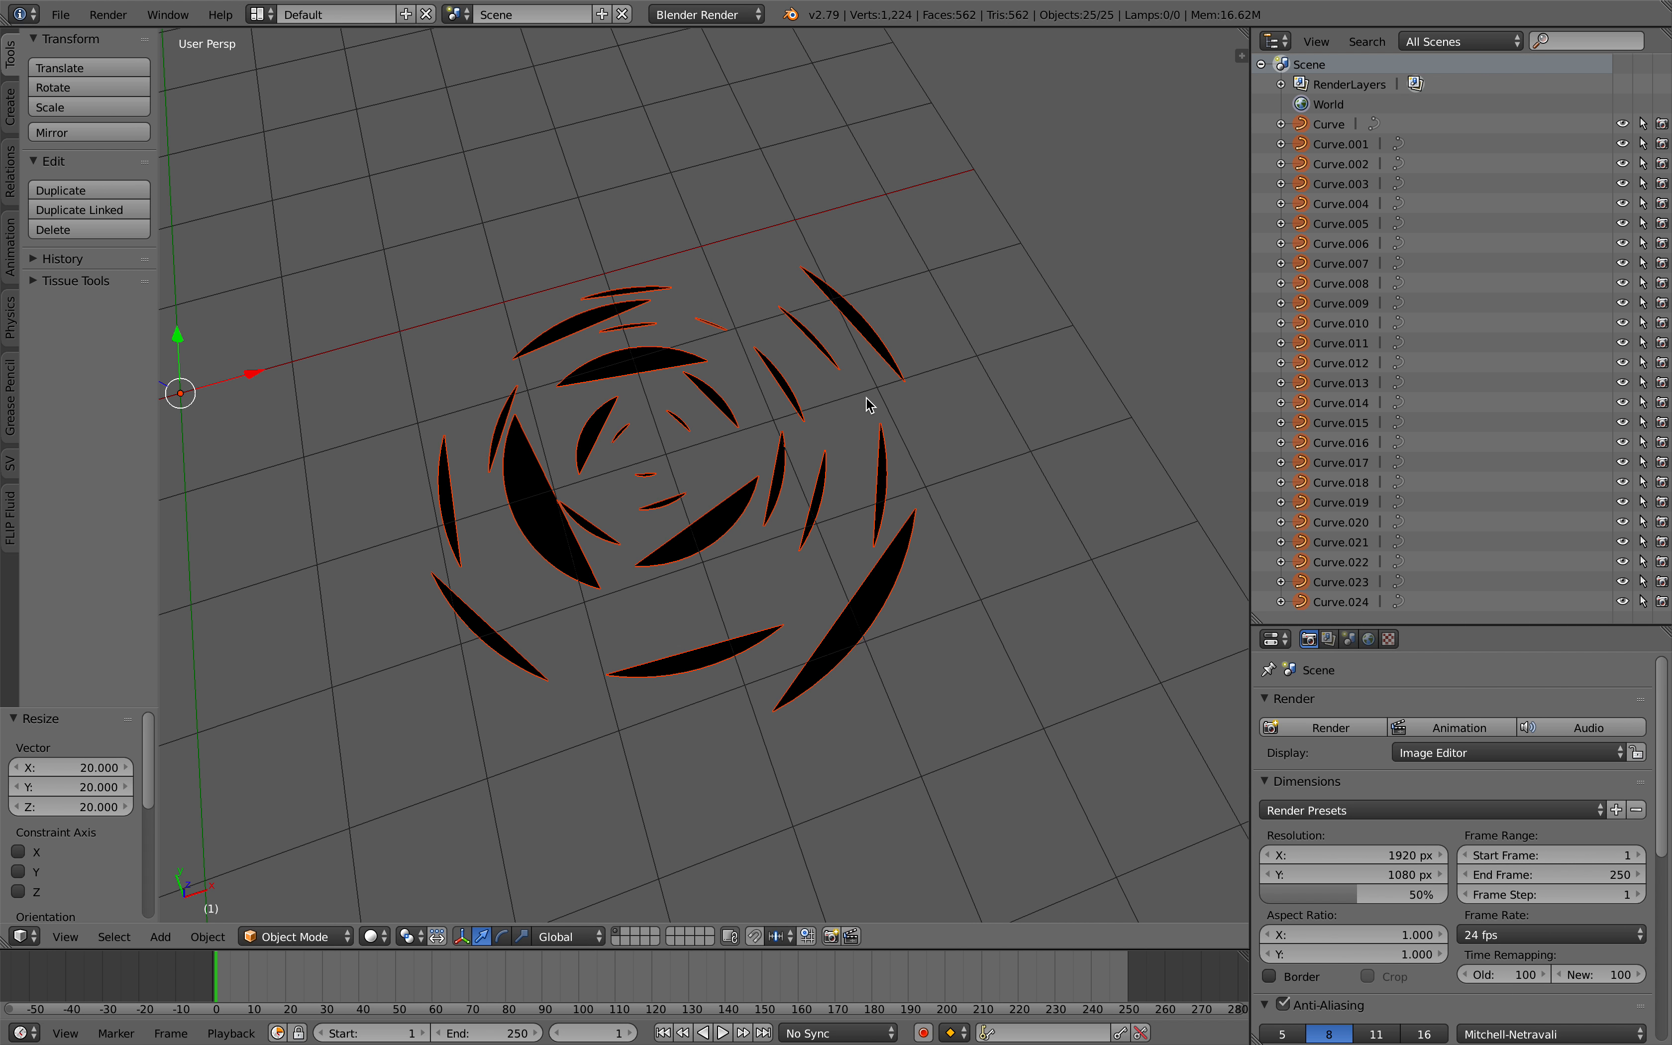
Shrink the outliner, make the outermost upper-right arc the active curve, and show its Active Spline settings.
middle_click_drag(870, 404, 912, 408)
left_click_drag(1298, 622, 951, 291)
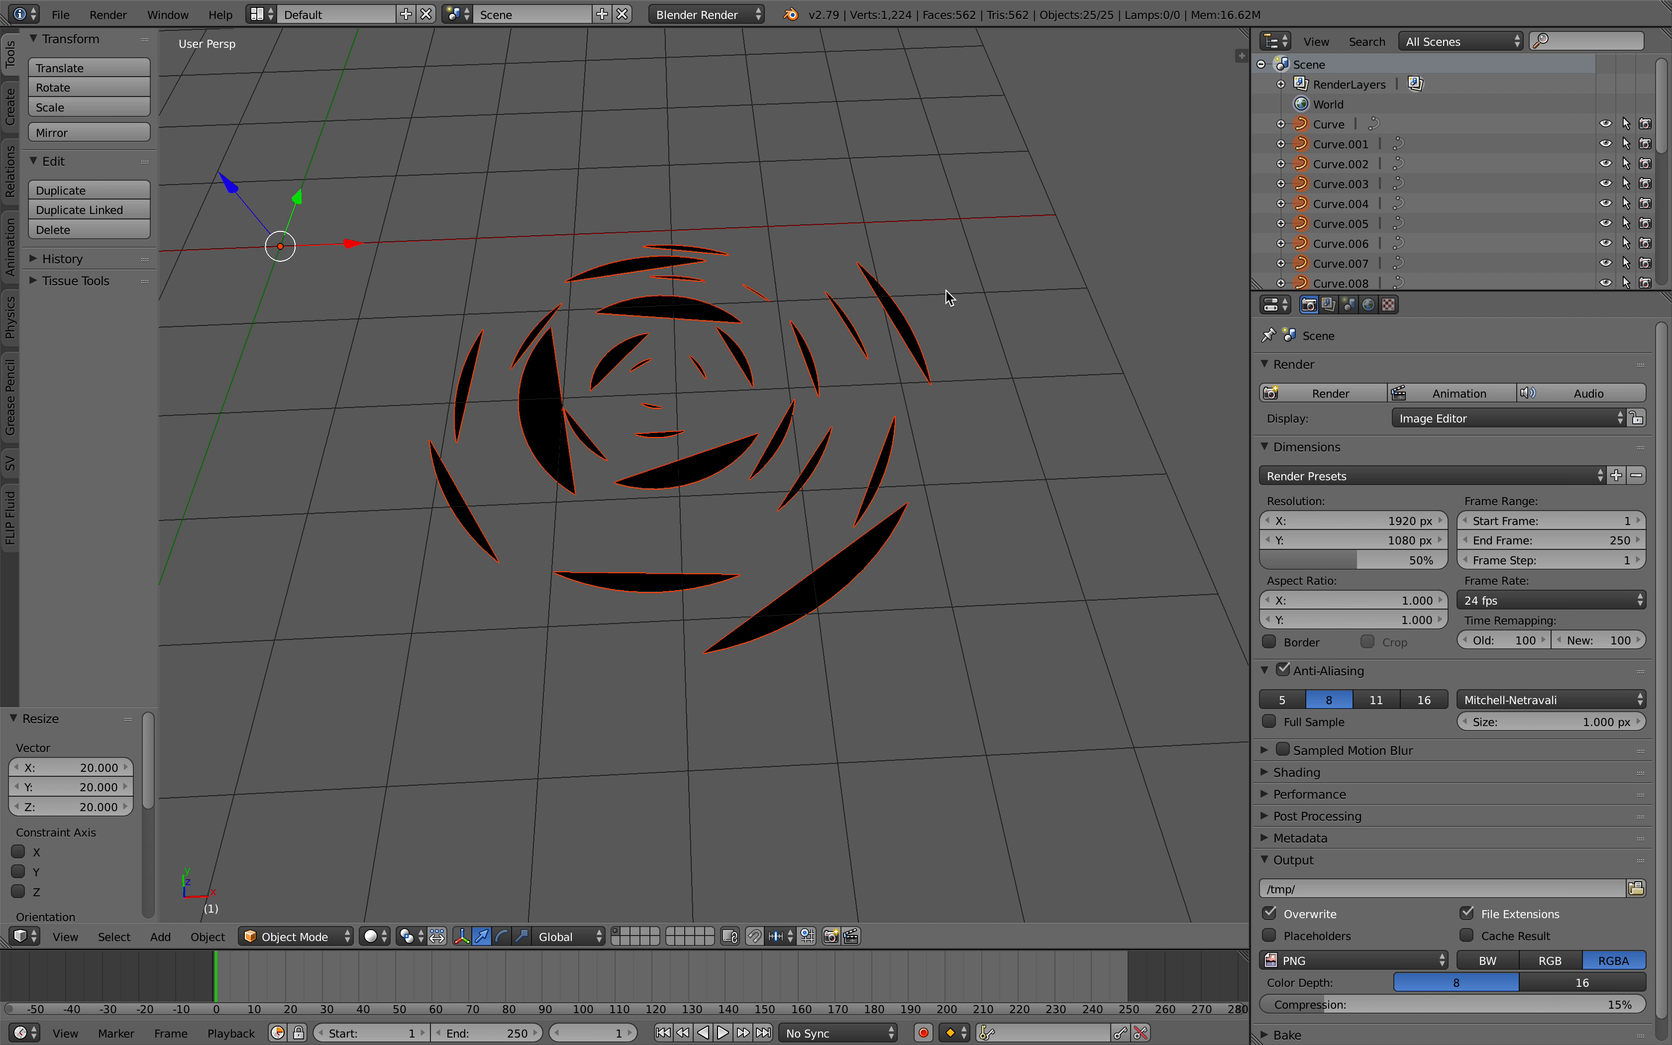
right_click(898, 320)
left_click(1448, 306)
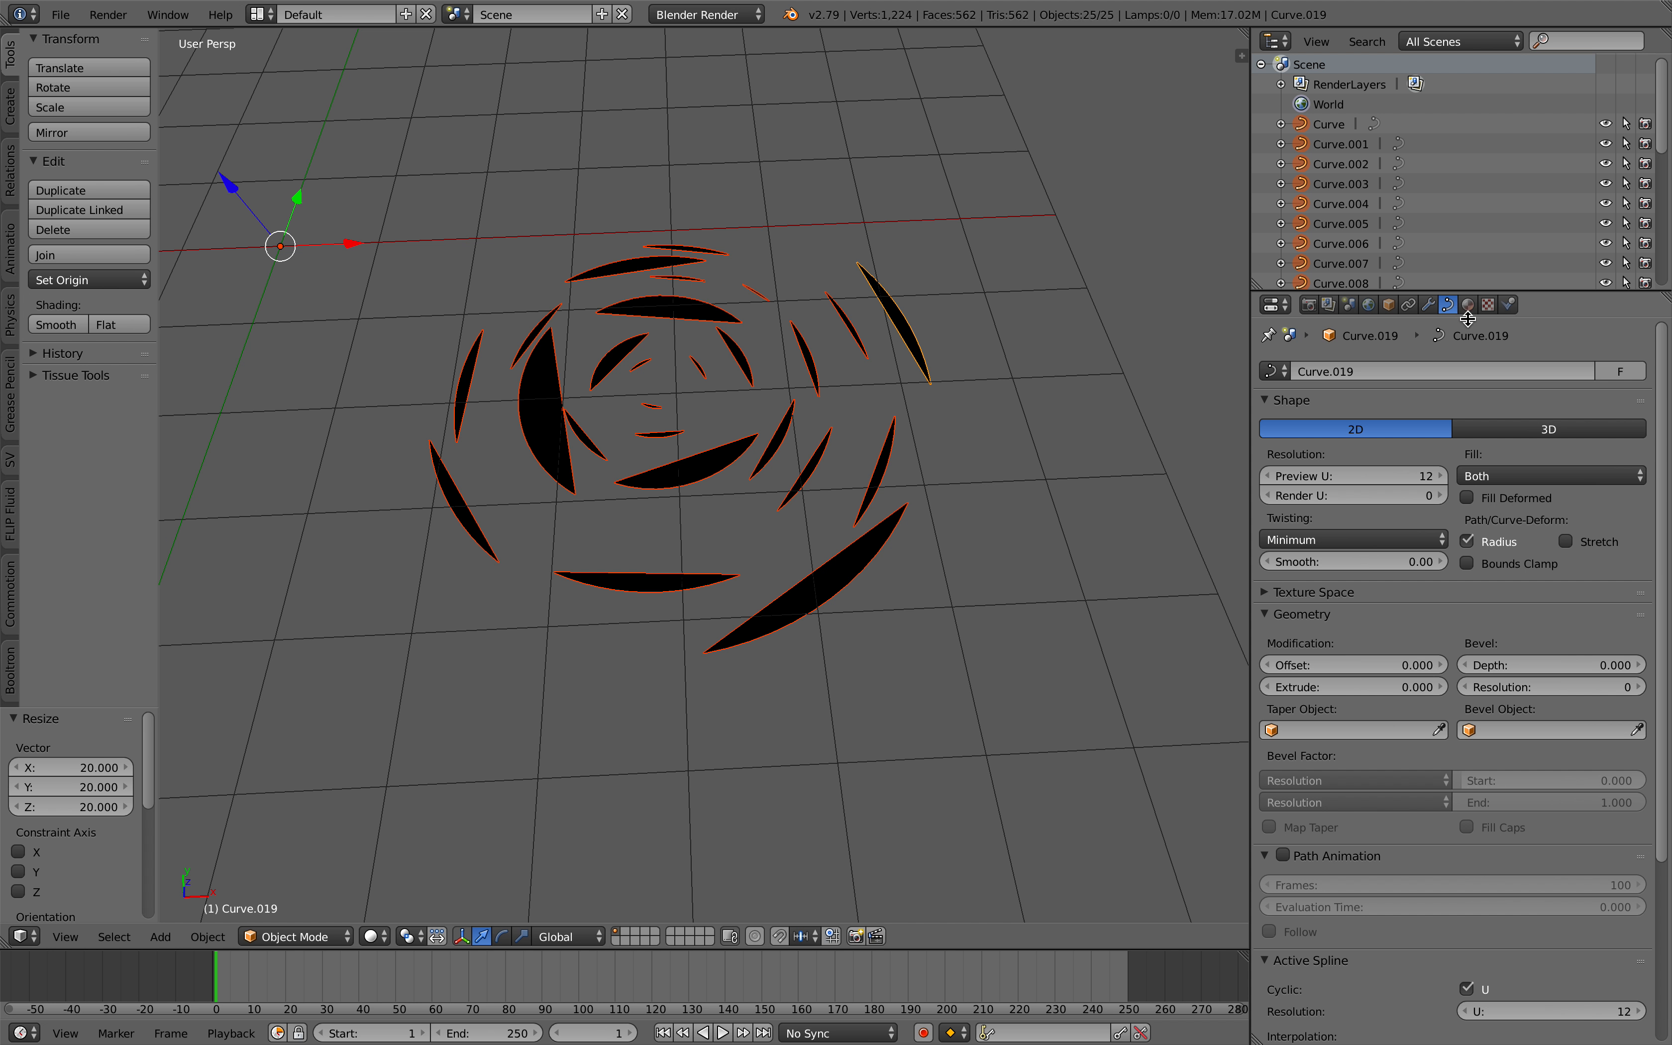
scroll(1663, 526, "down", 8)
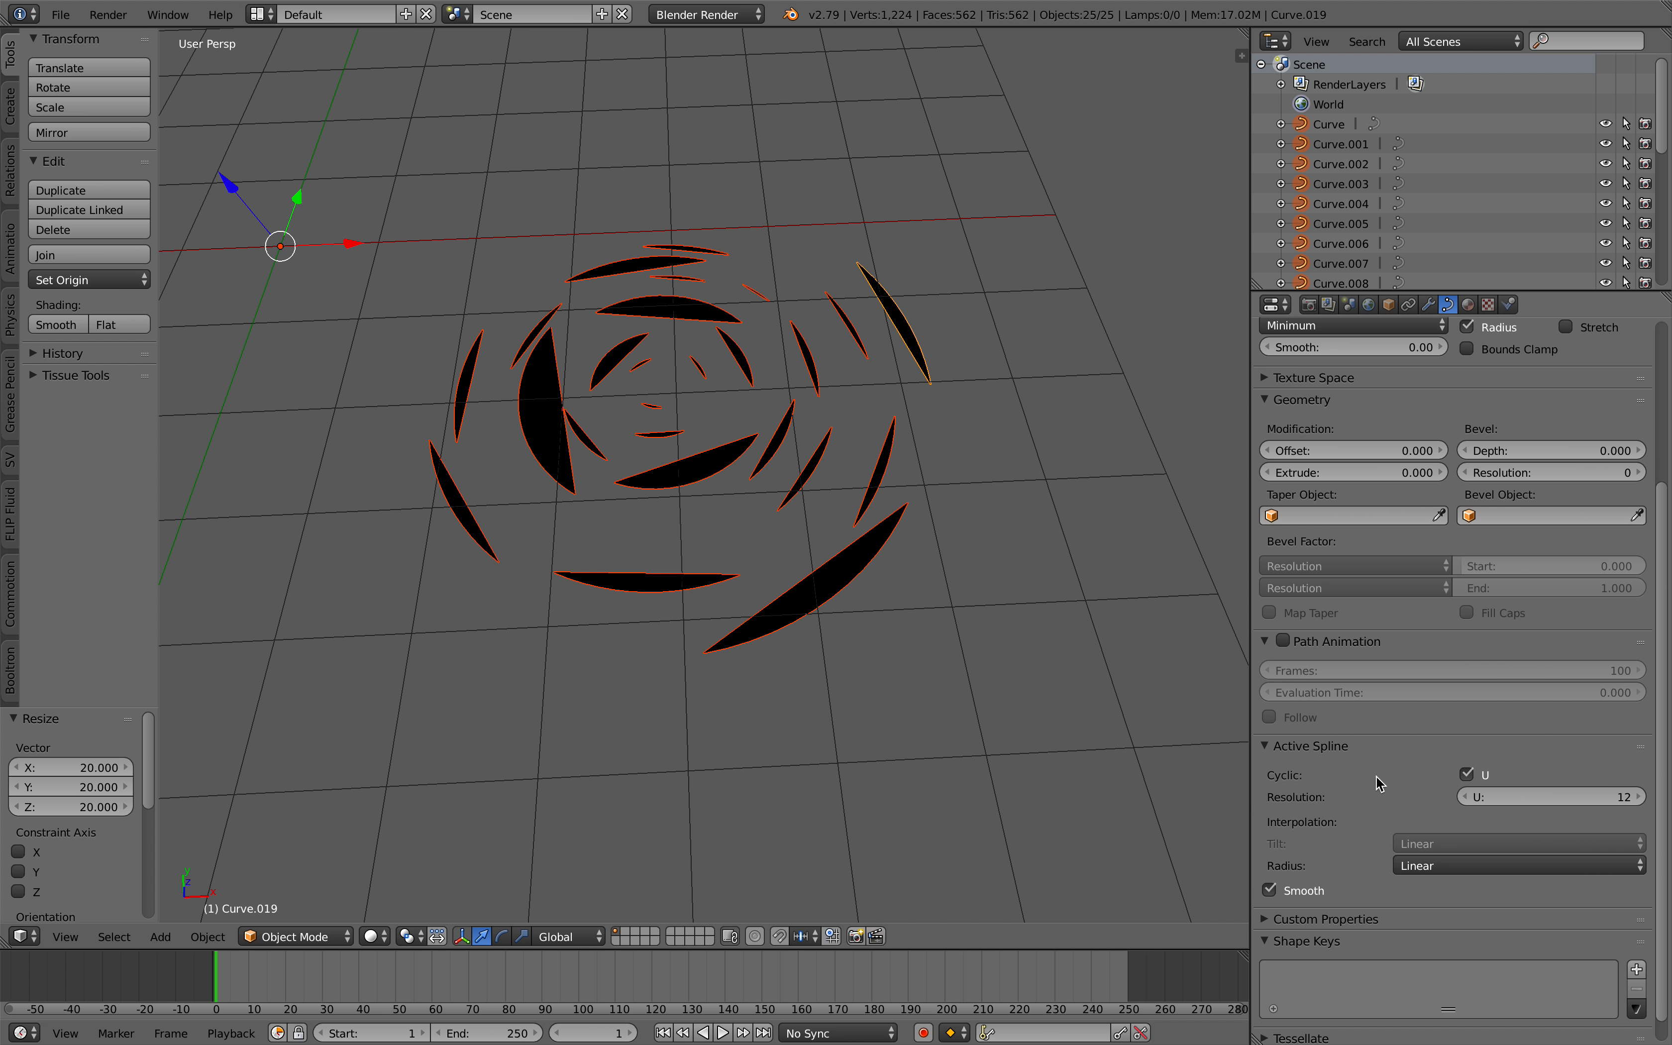
Turn off the Cyclic U option on all the imported curves so they are open arcs.
middle_click_drag(957, 559, 941, 555)
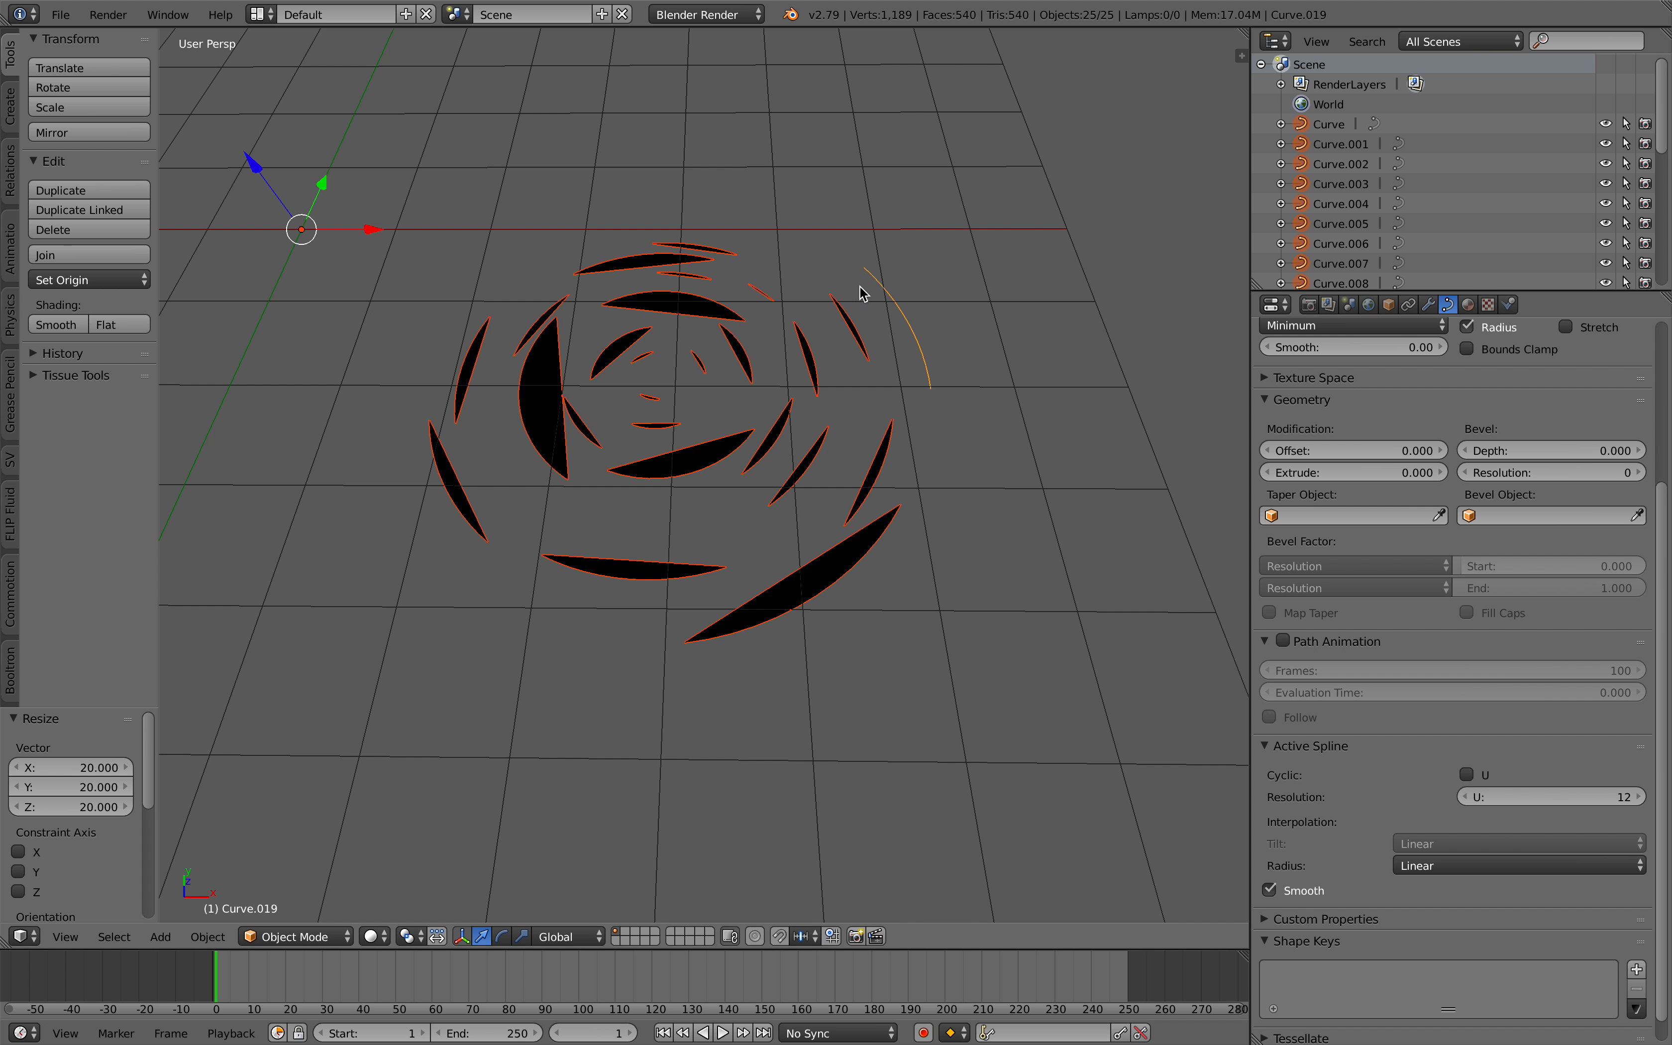
left_click(1466, 775)
left_click(1466, 775)
left_click(1466, 775)
left_click(1466, 775)
left_click(1466, 775)
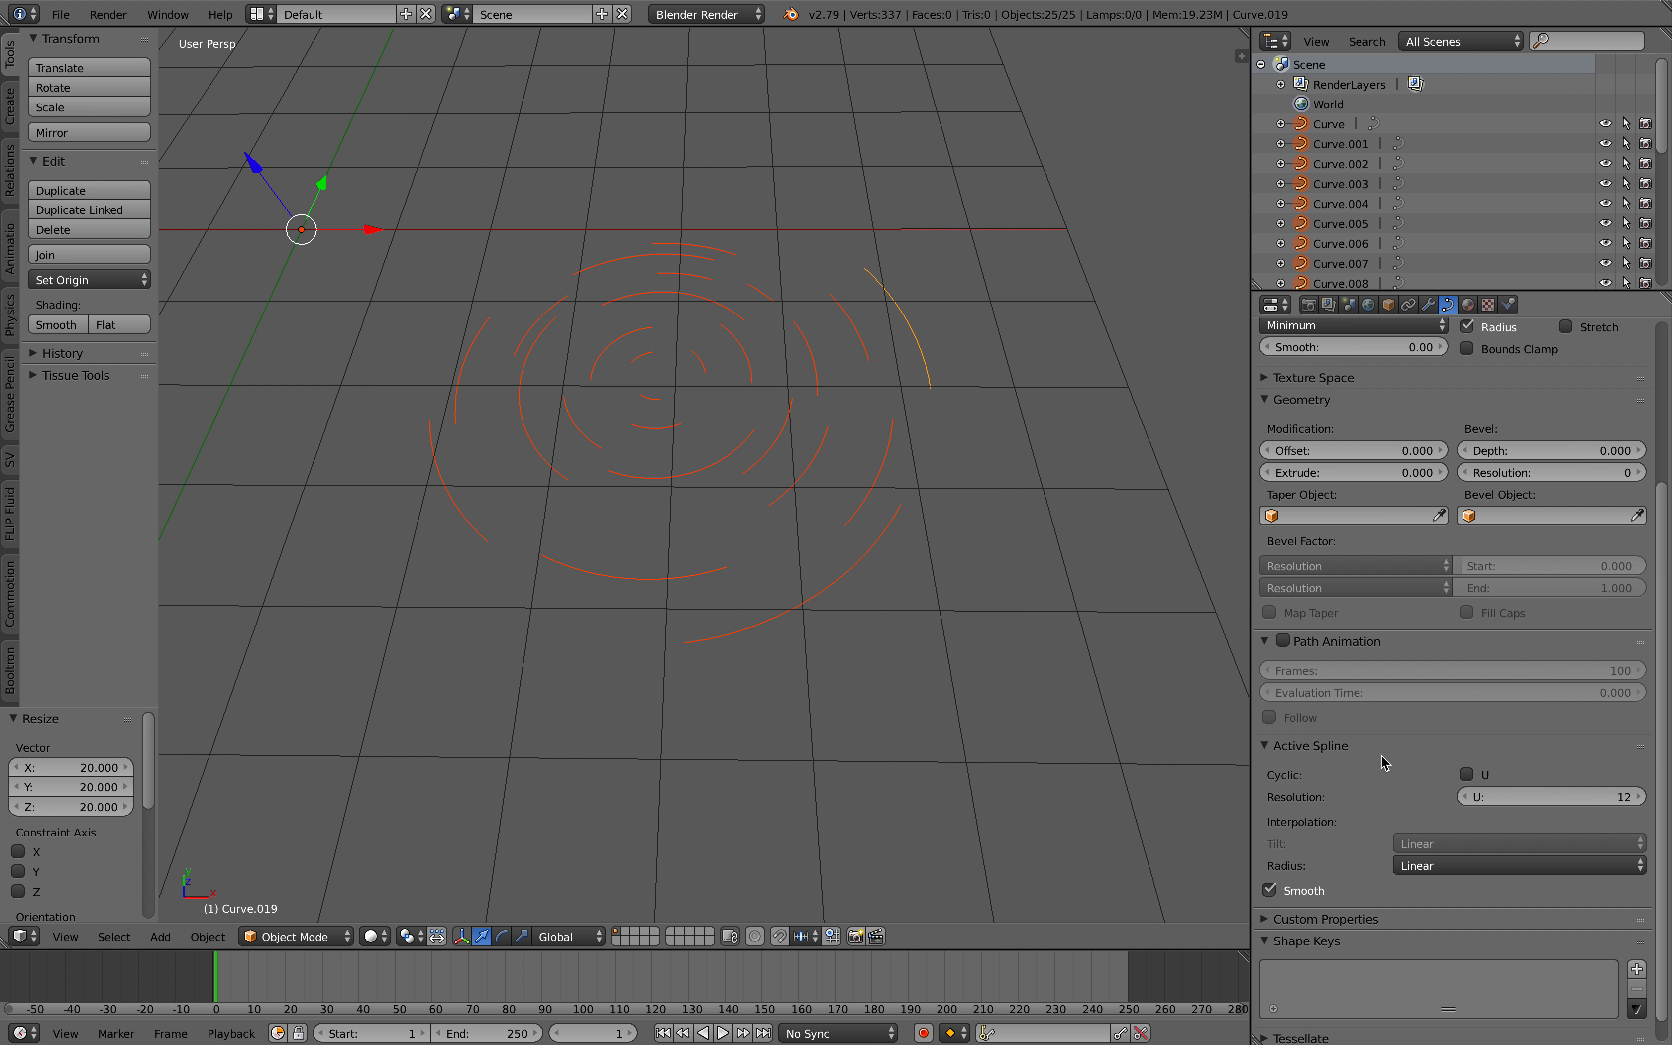
scroll(858, 440, "up", 3)
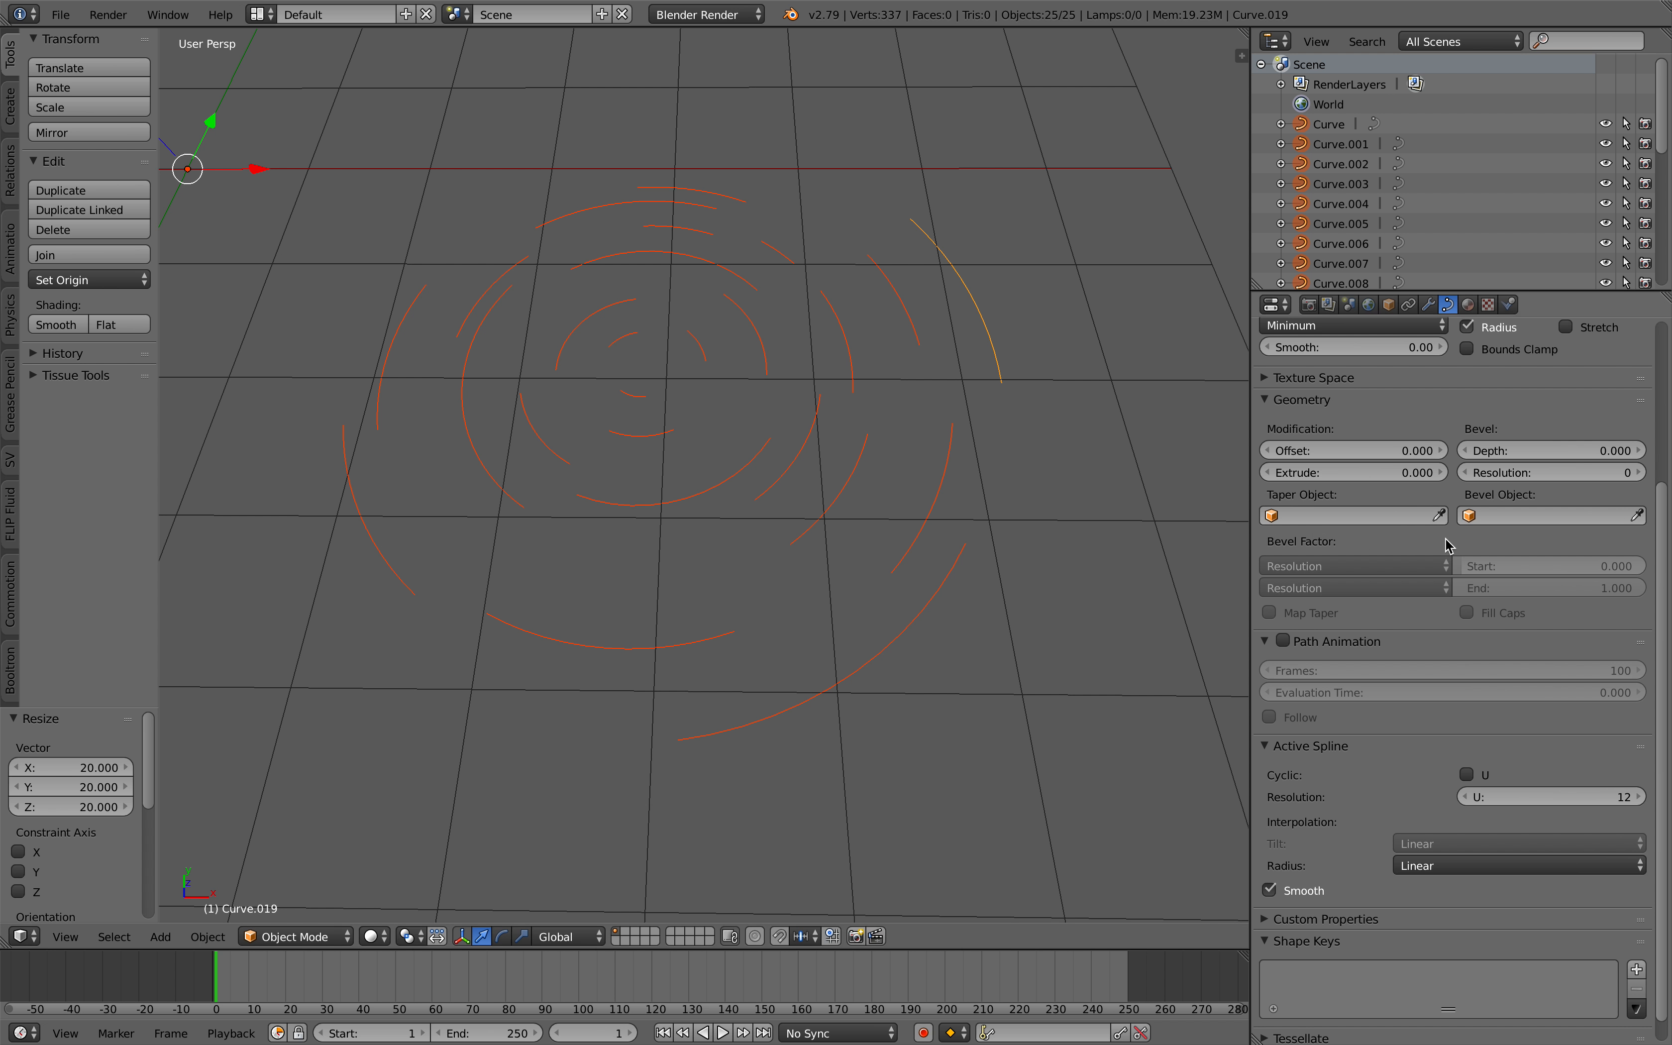
Set extrude to about 0.019 and bevel depth to about 0.004 on all the selected curves.
scroll(1355, 573, "up", 2)
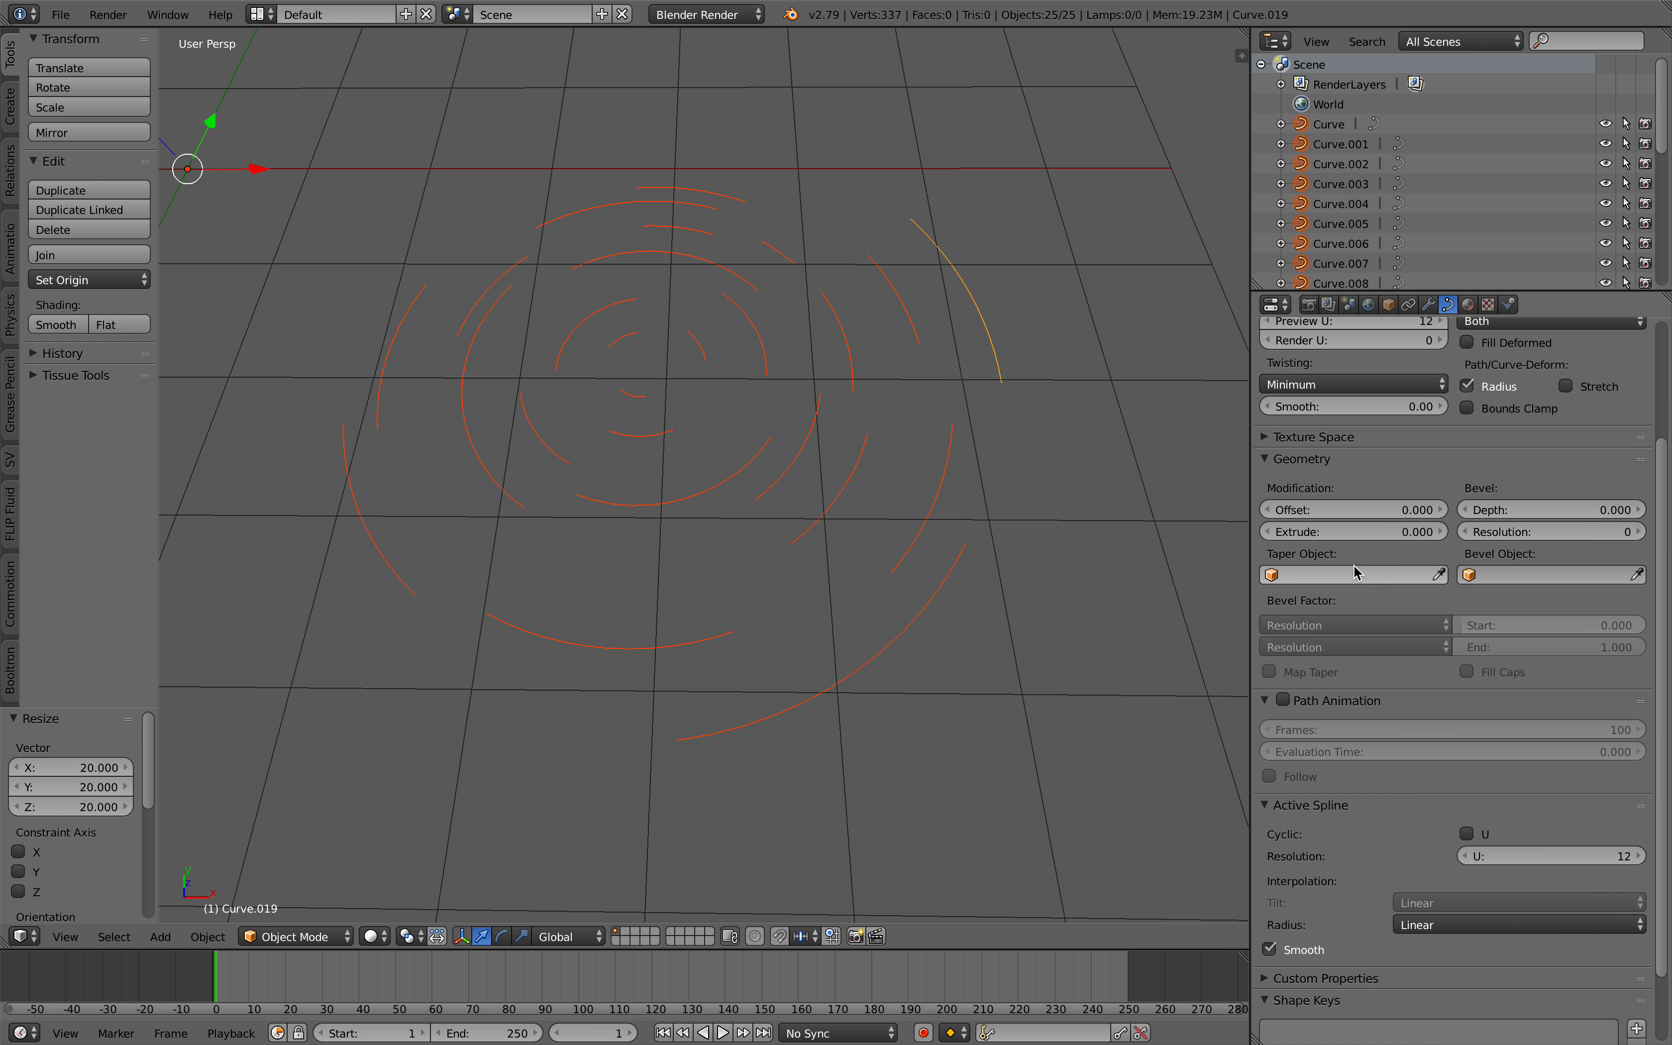
left_click_drag(1354, 531, 1367, 532)
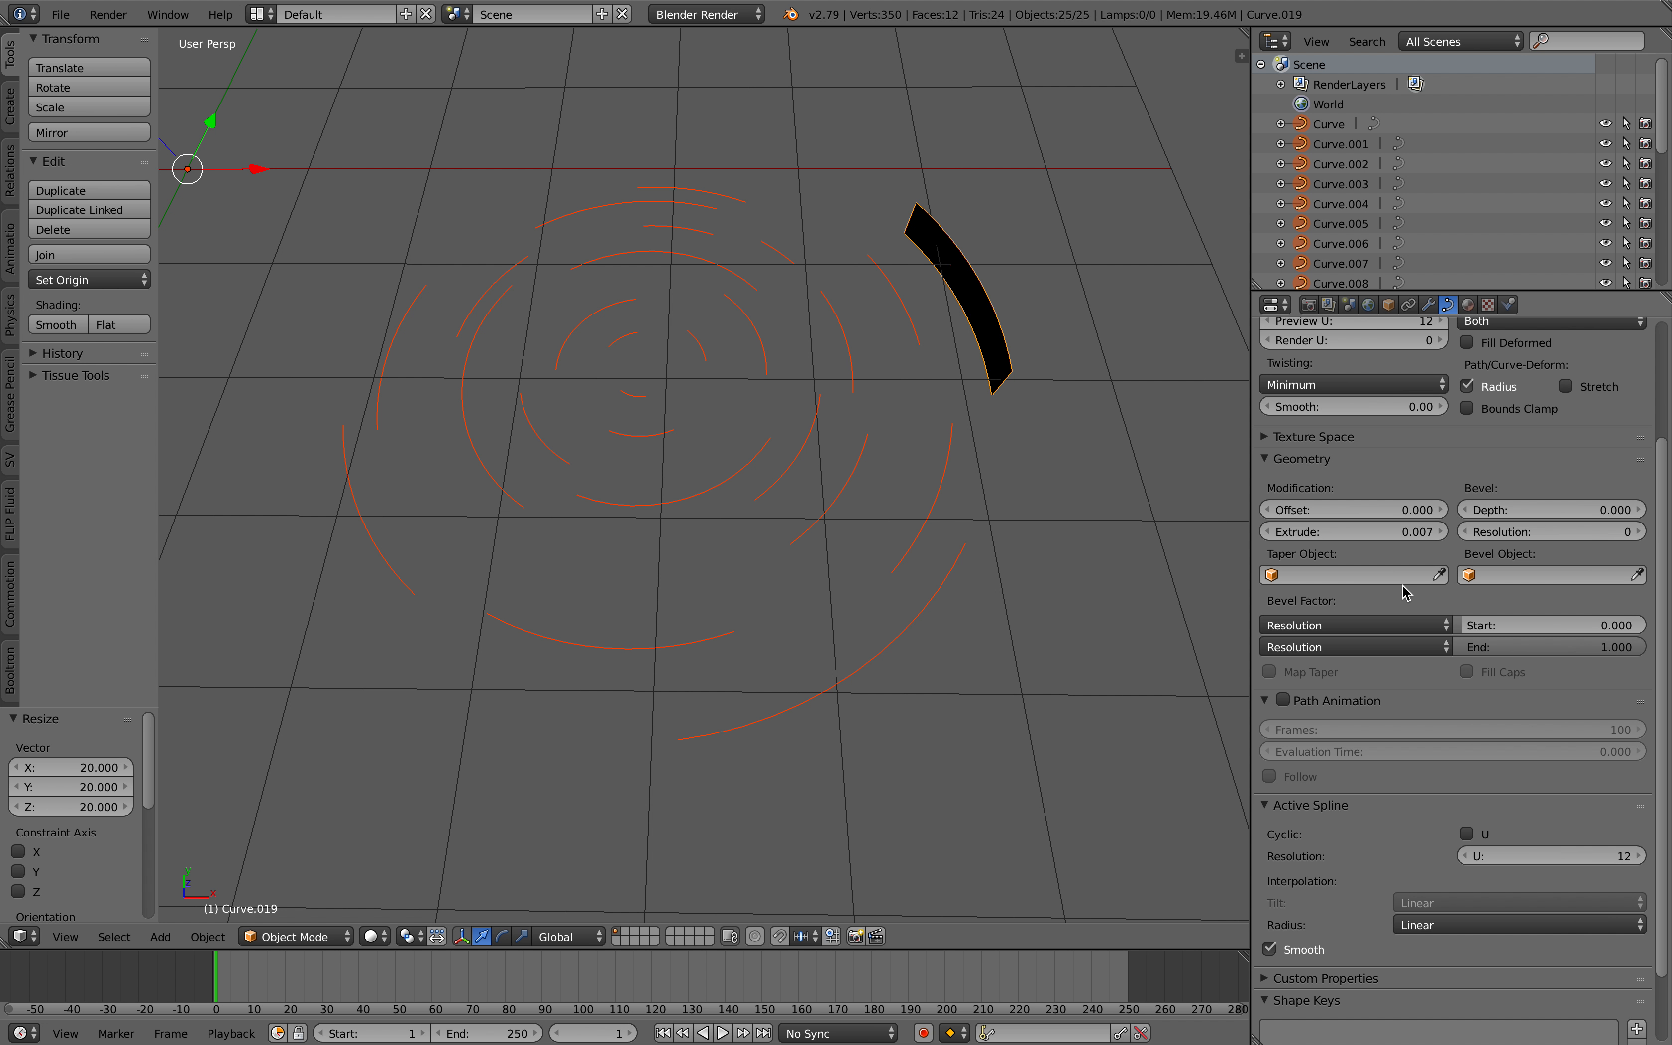
left_click_drag(1355, 532, 1392, 540, "alt")
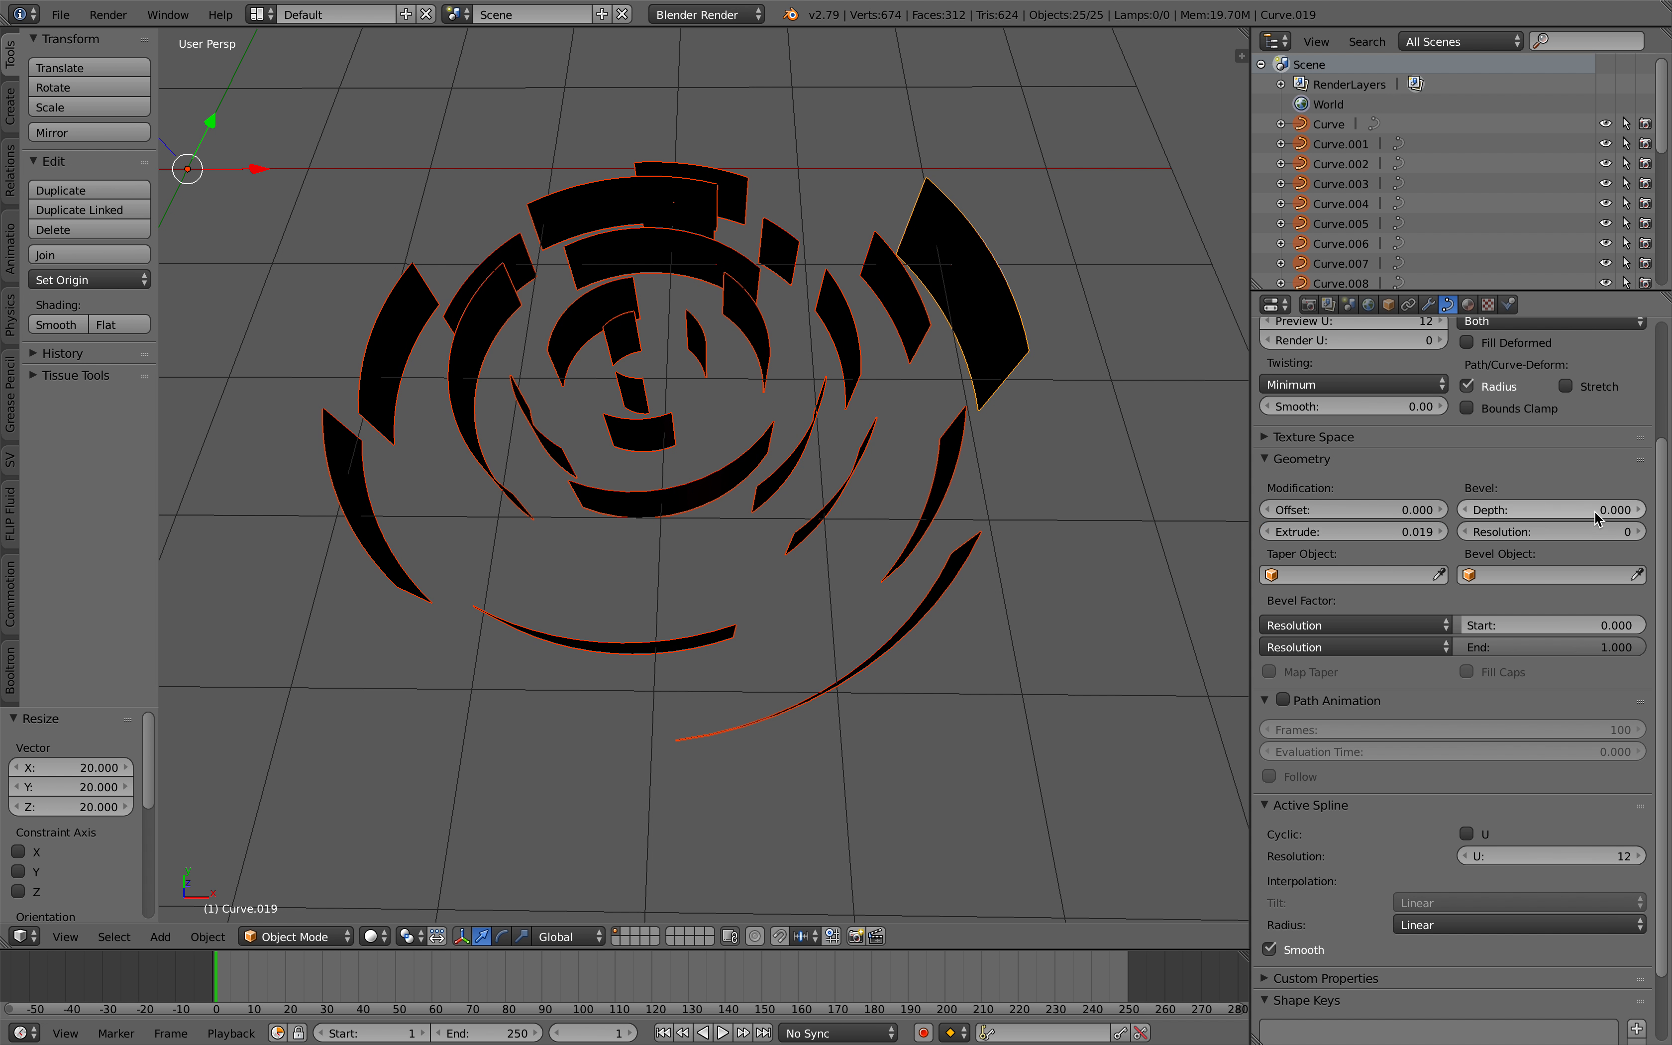
mouse_move(1596, 517)
left_mouse_down("alt")
mouse_move(1621, 518)
mouse_move(1606, 518)
left_mouse_up("alt")
mouse_move(865, 594)
middle_mouse_down()
mouse_move(888, 531)
mouse_move(852, 575)
middle_mouse_up()
Change the diffuse color of the curves' shared material SVGMat.001 to a soft blue.
left_click_drag(1662, 512, 1661, 408)
left_click(1468, 305)
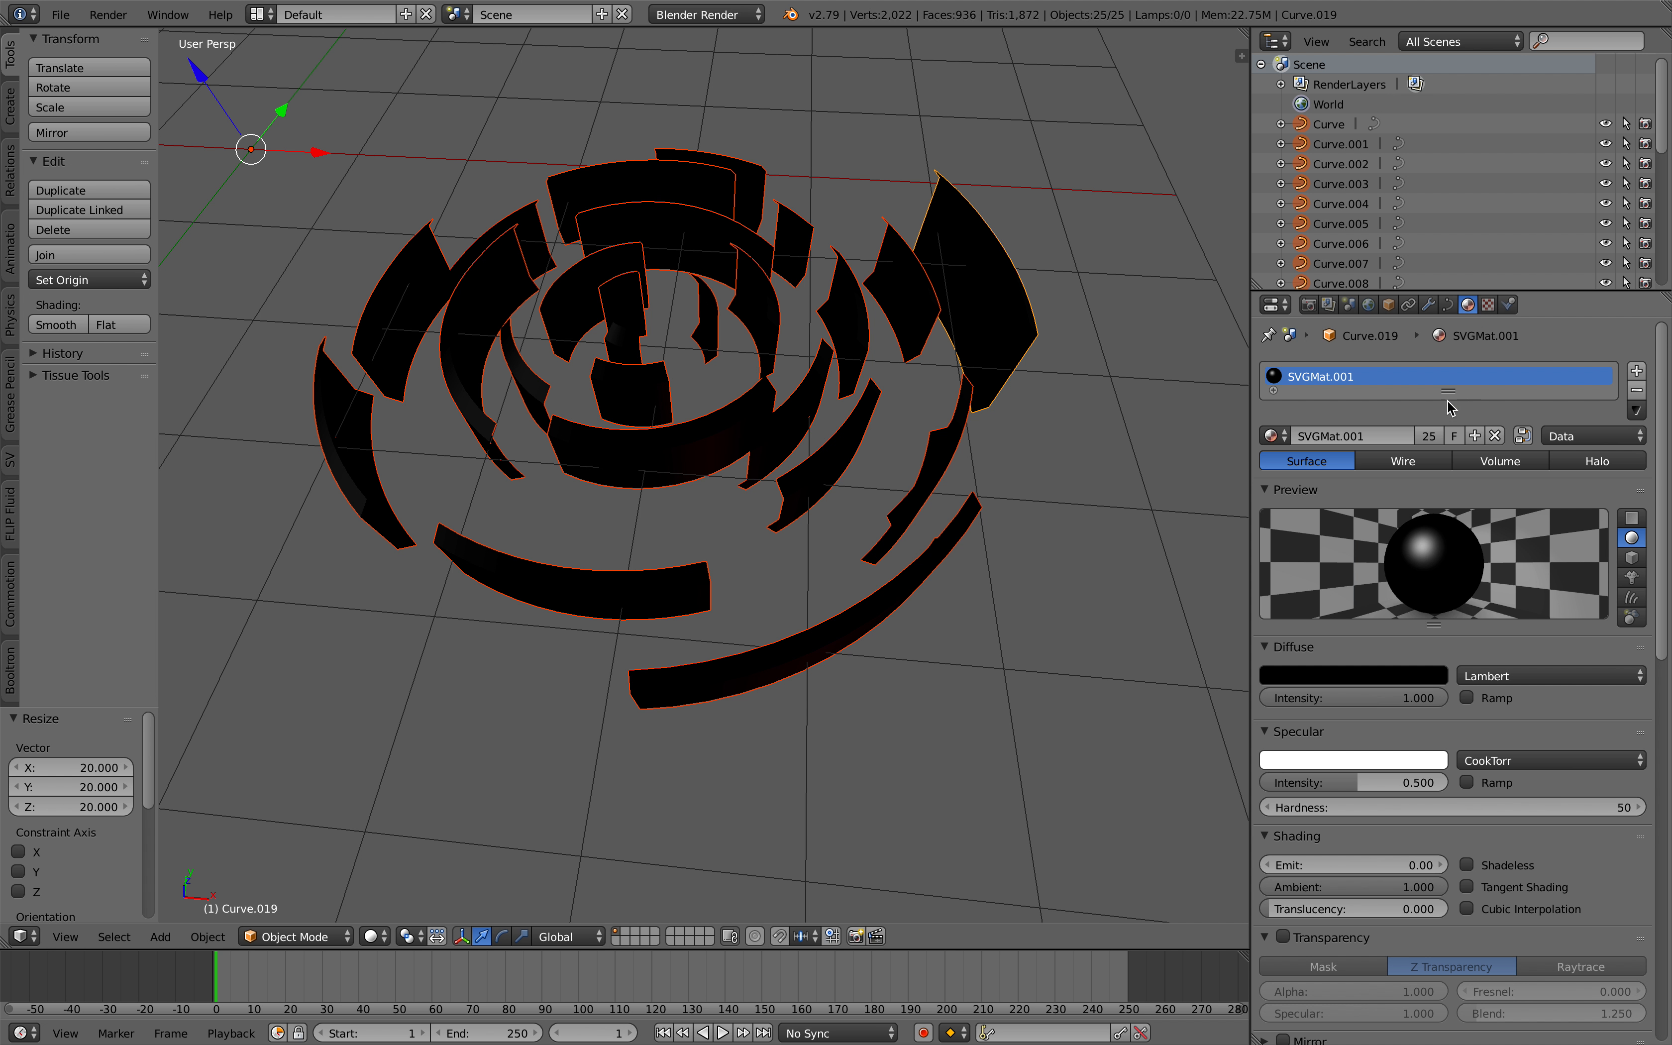
left_click(1343, 676)
left_click_drag(1438, 469, 1433, 448)
middle_click_drag(1175, 472, 1026, 530)
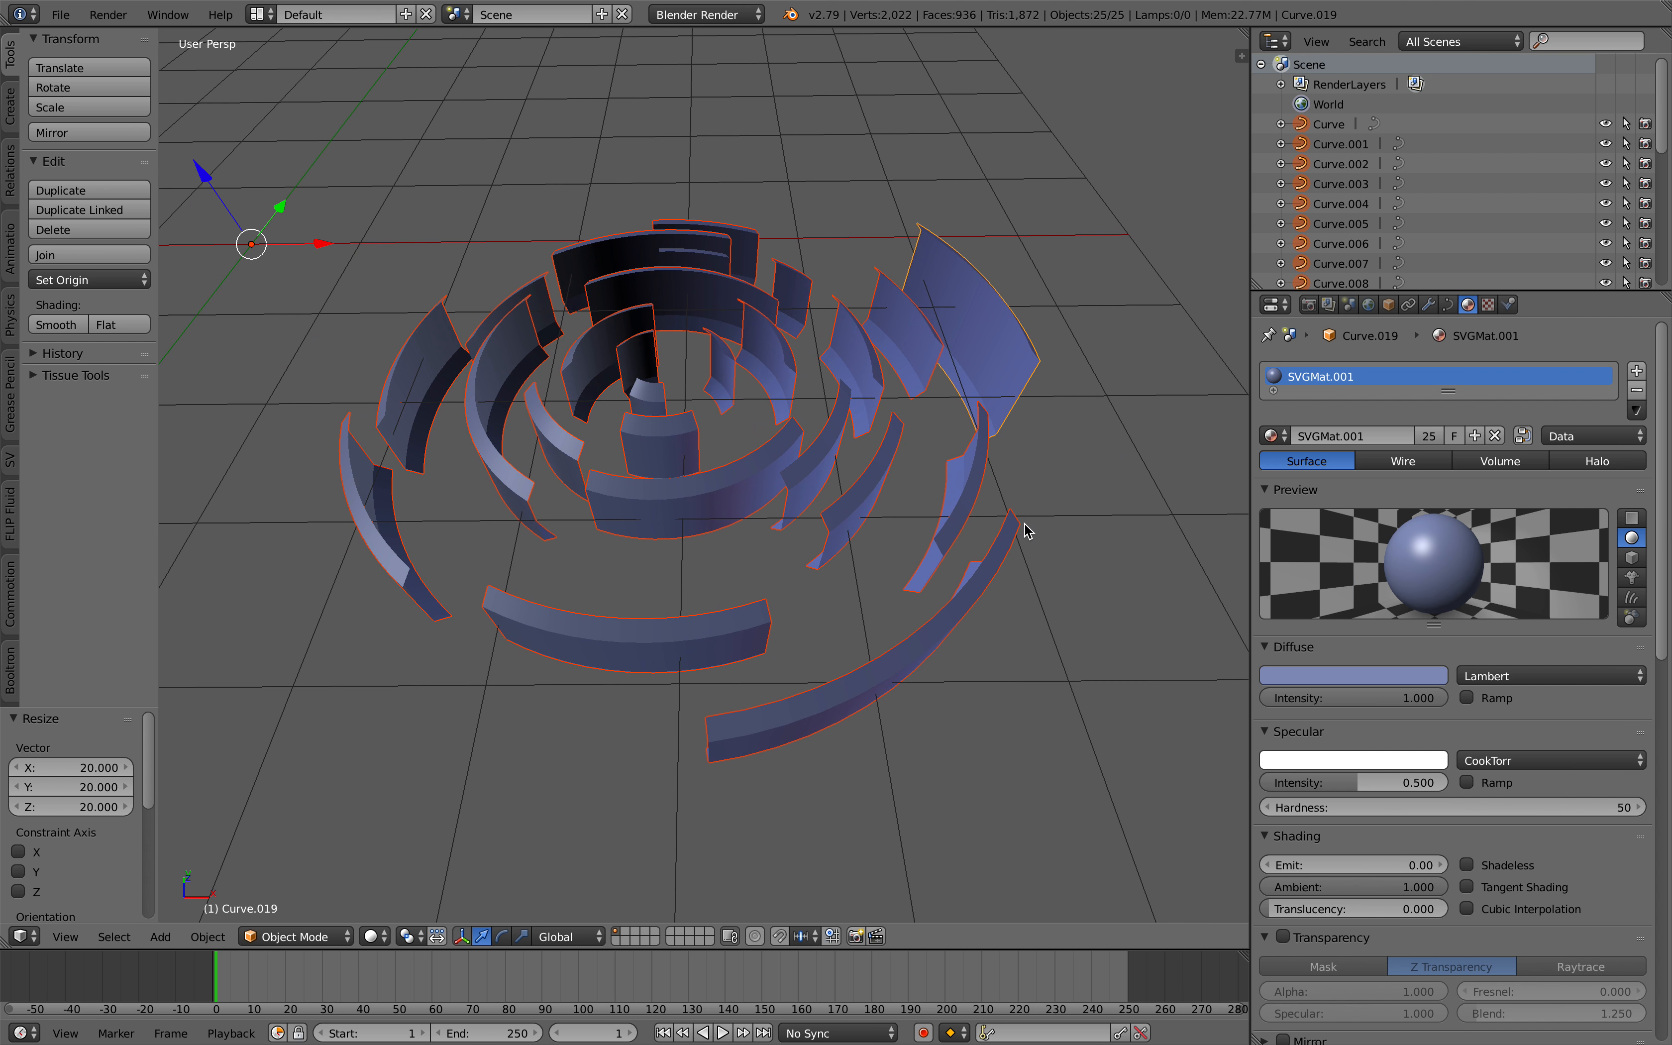
Switch the curves from 2D to 3D and set their fill mode to Full.
left_click(1448, 304)
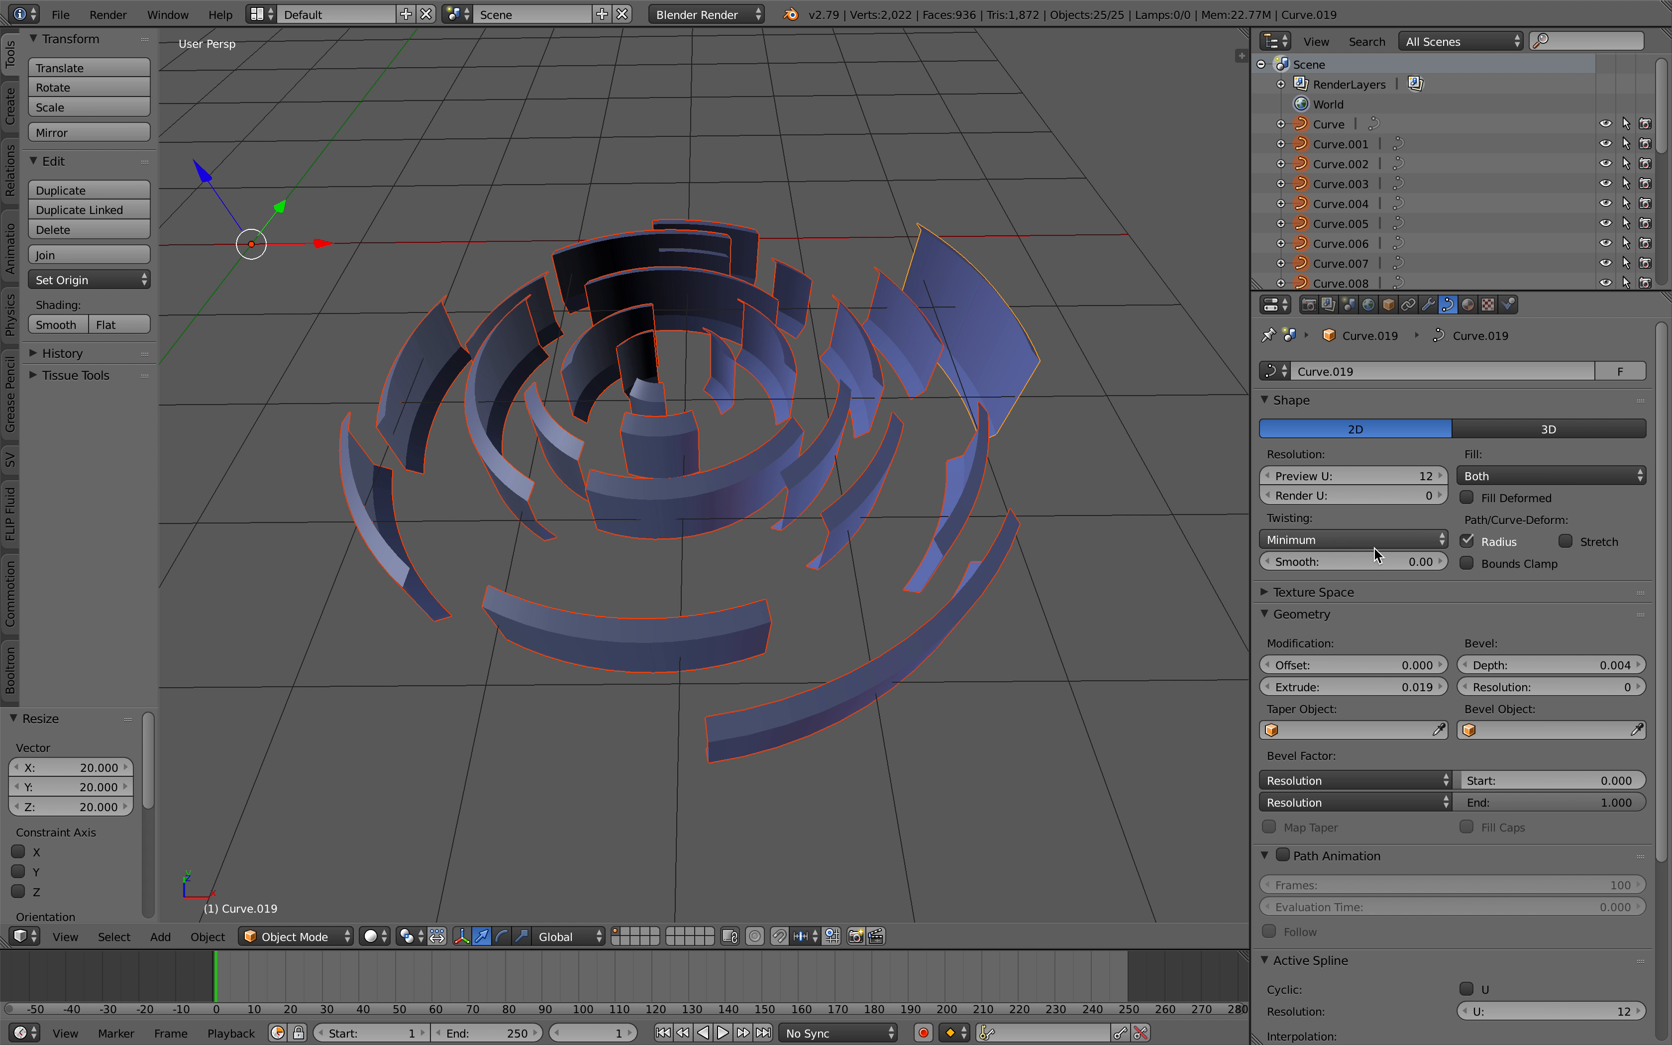
left_click(1511, 432)
middle_click_drag(1007, 467, 993, 466)
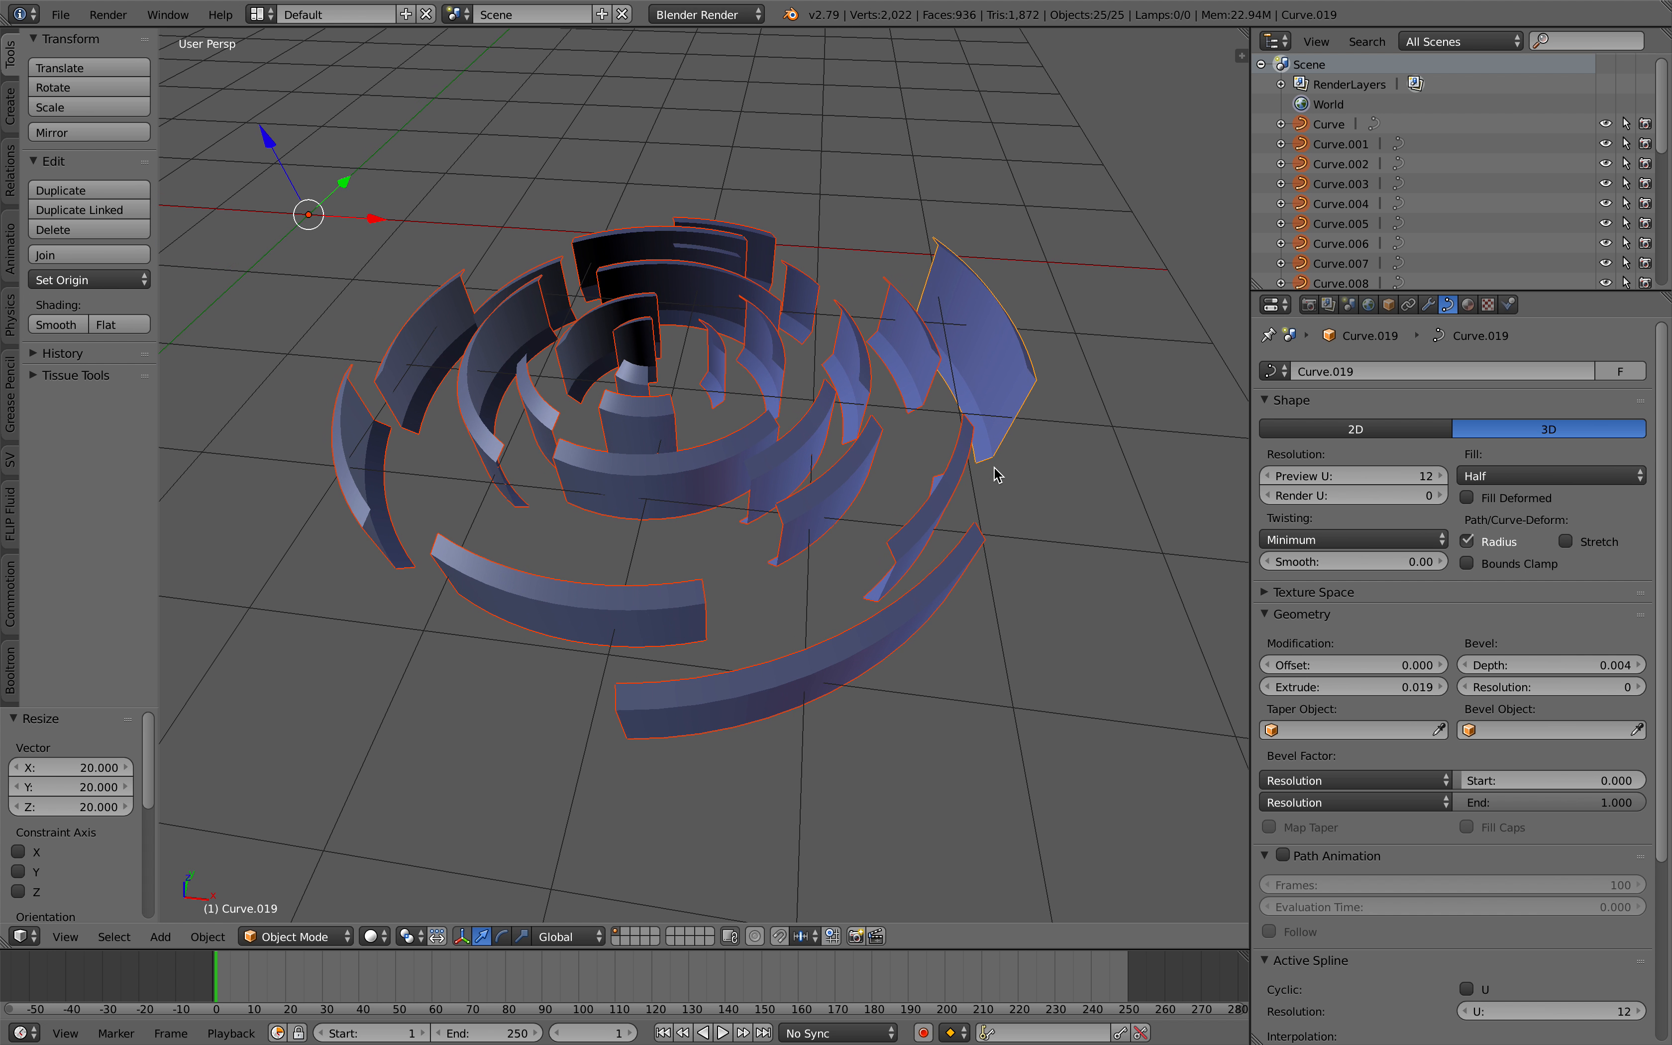
left_click(1541, 476)
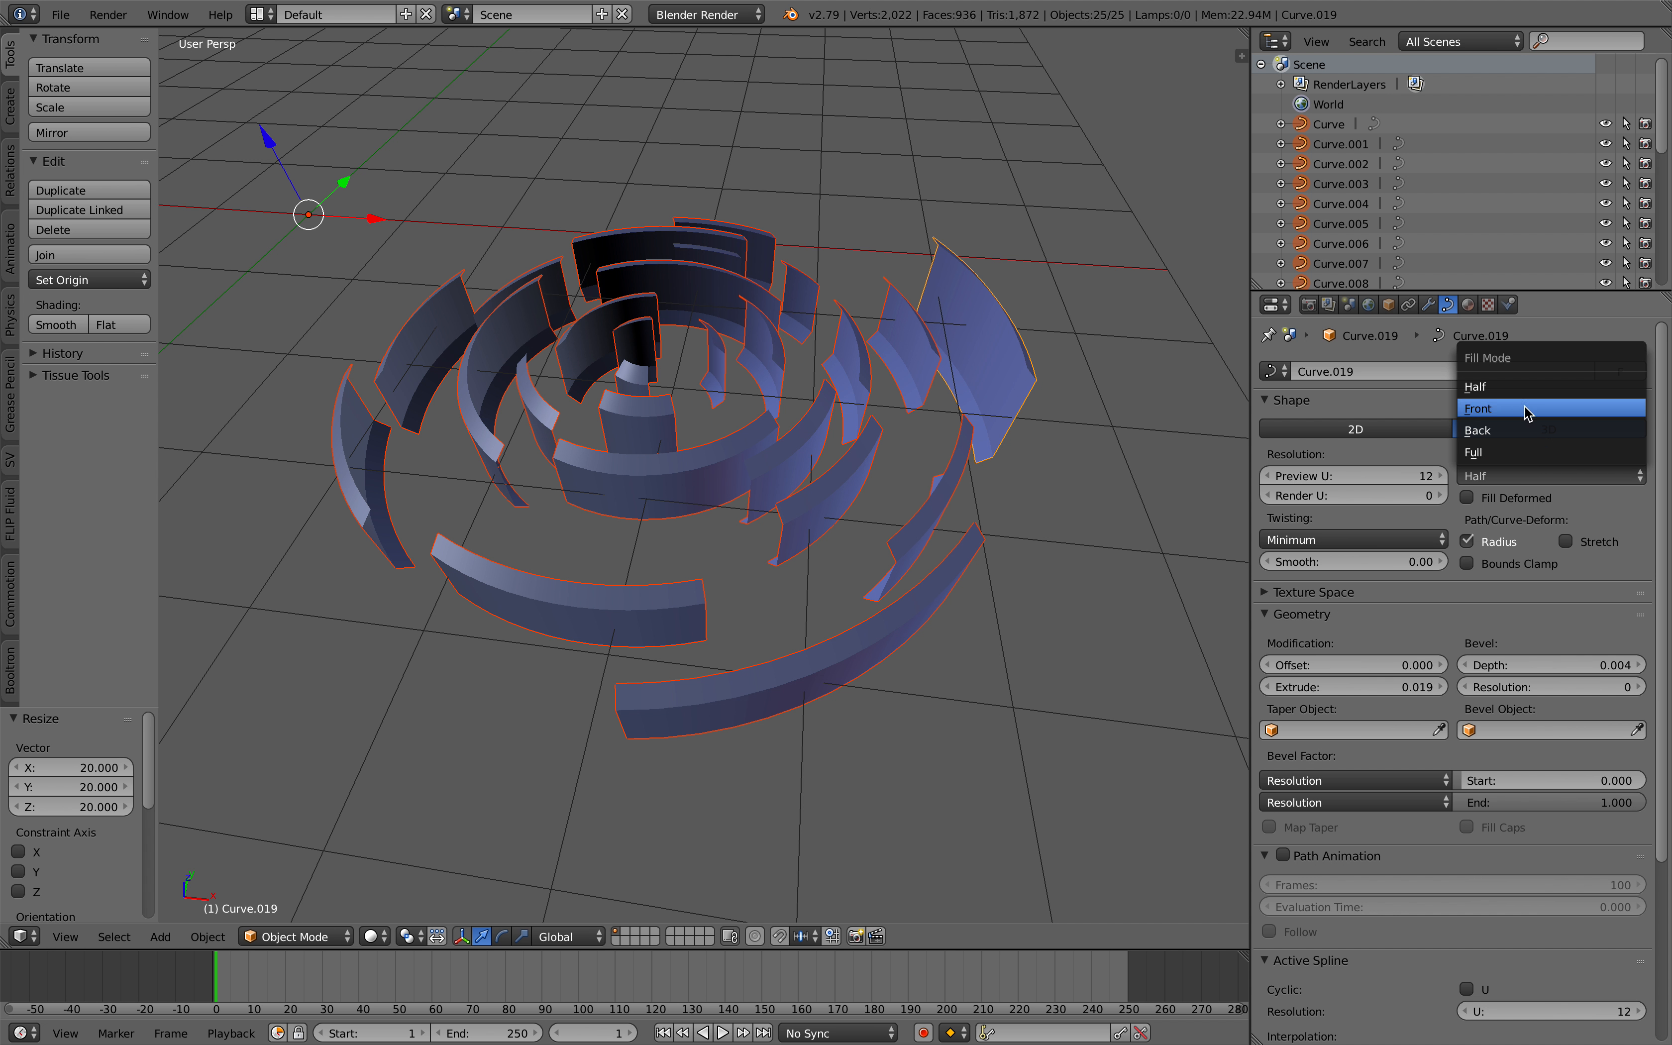
left_click(1530, 453)
middle_click_drag(1073, 462, 1059, 464)
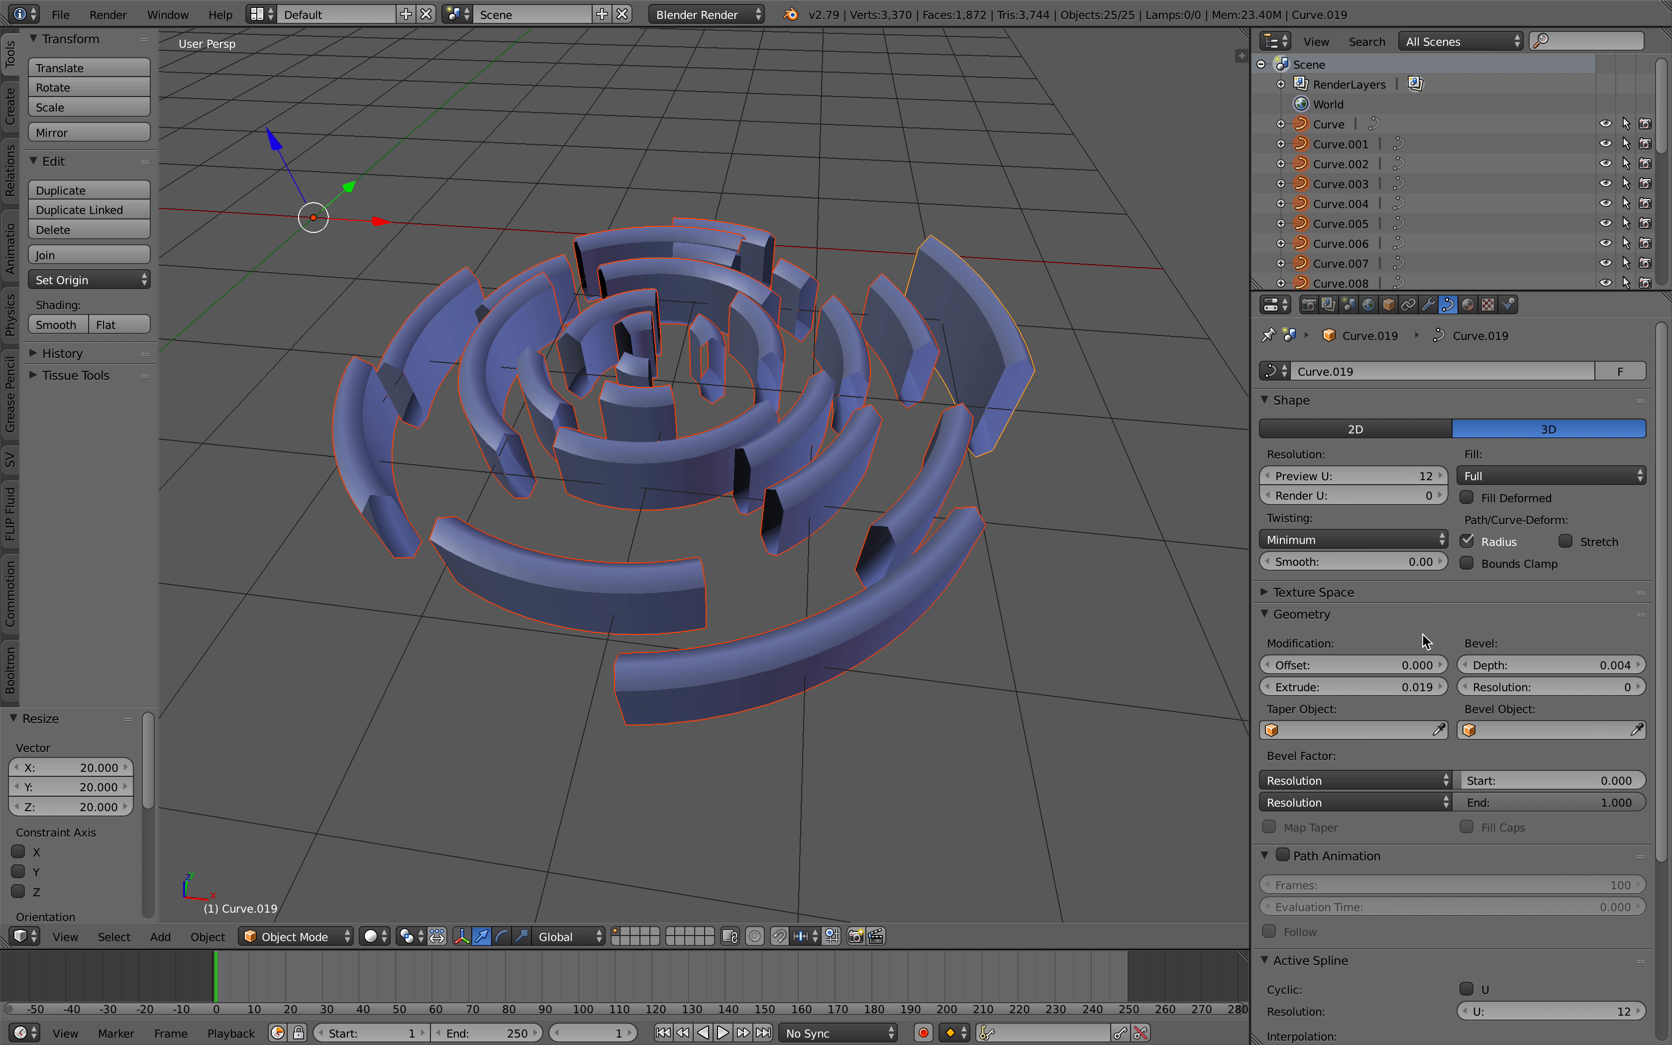
Set all the selected curves' extrude to about 0.026 and their bevel depth to 0.002.
mouse_move(1396, 693)
left_mouse_down()
mouse_move(1372, 693)
mouse_move(1403, 686)
left_mouse_up()
left_click_drag(1559, 665, 1541, 665)
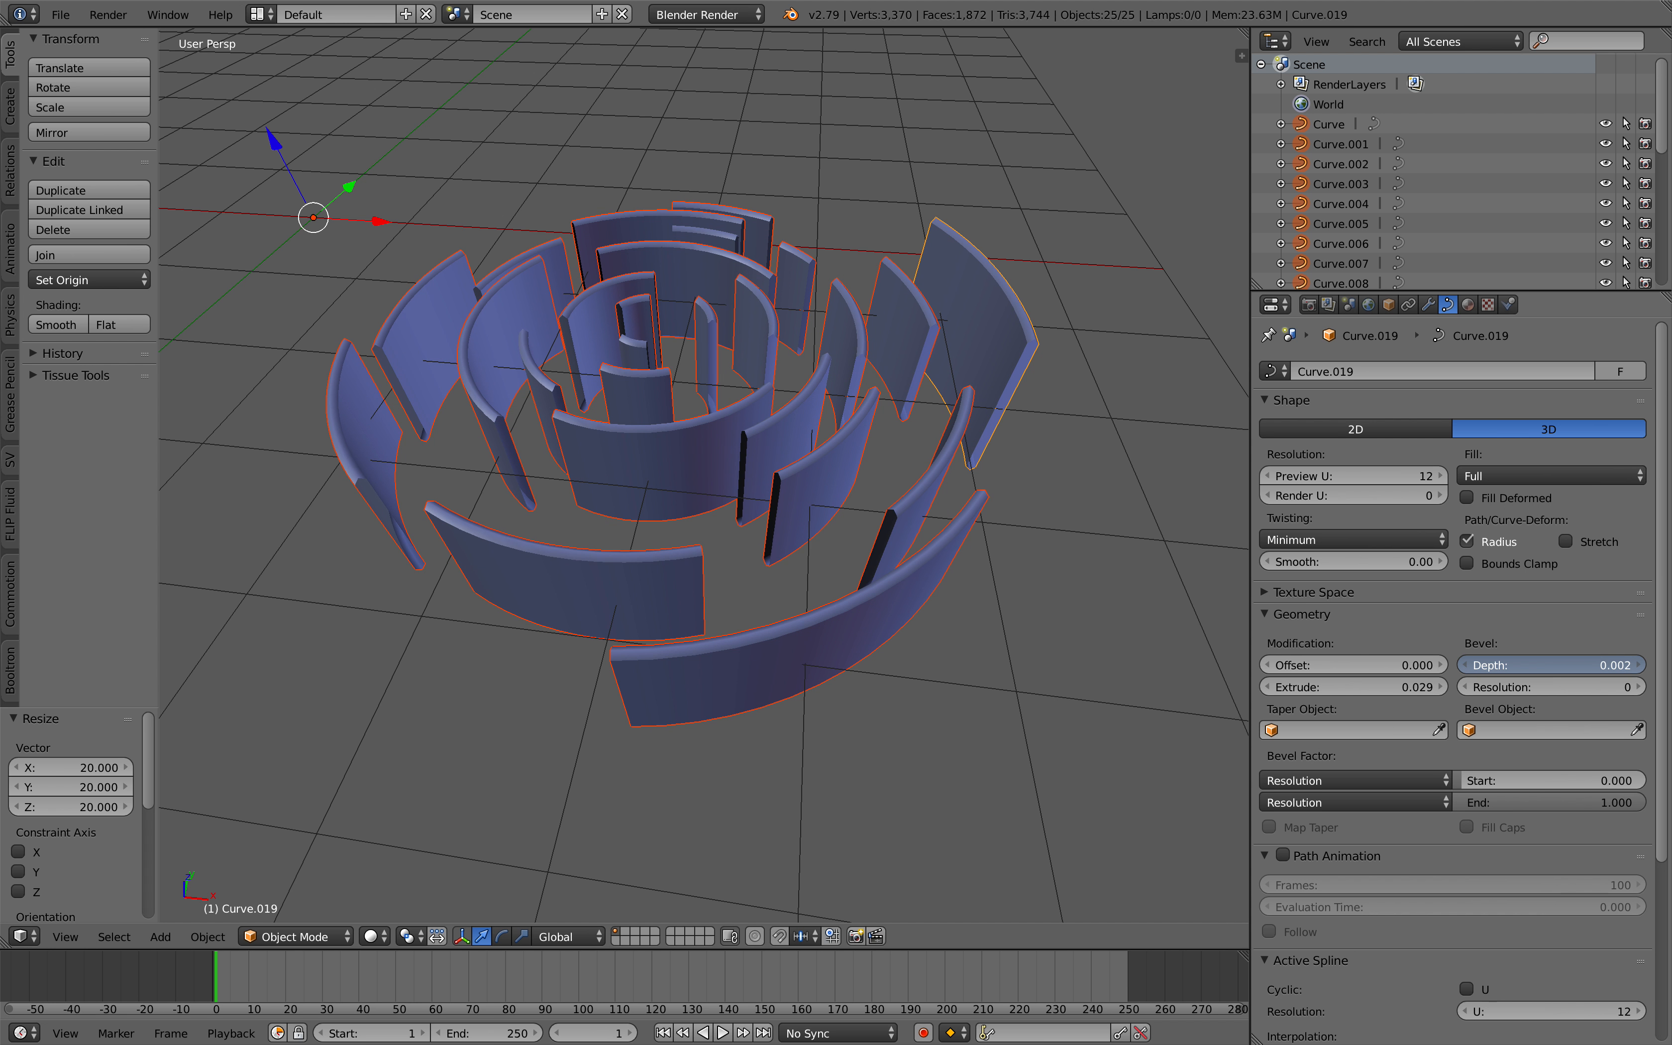
middle_click_drag(903, 571, 858, 363)
scroll(858, 362, "up", 3)
middle_click_drag(559, 517, 470, 498)
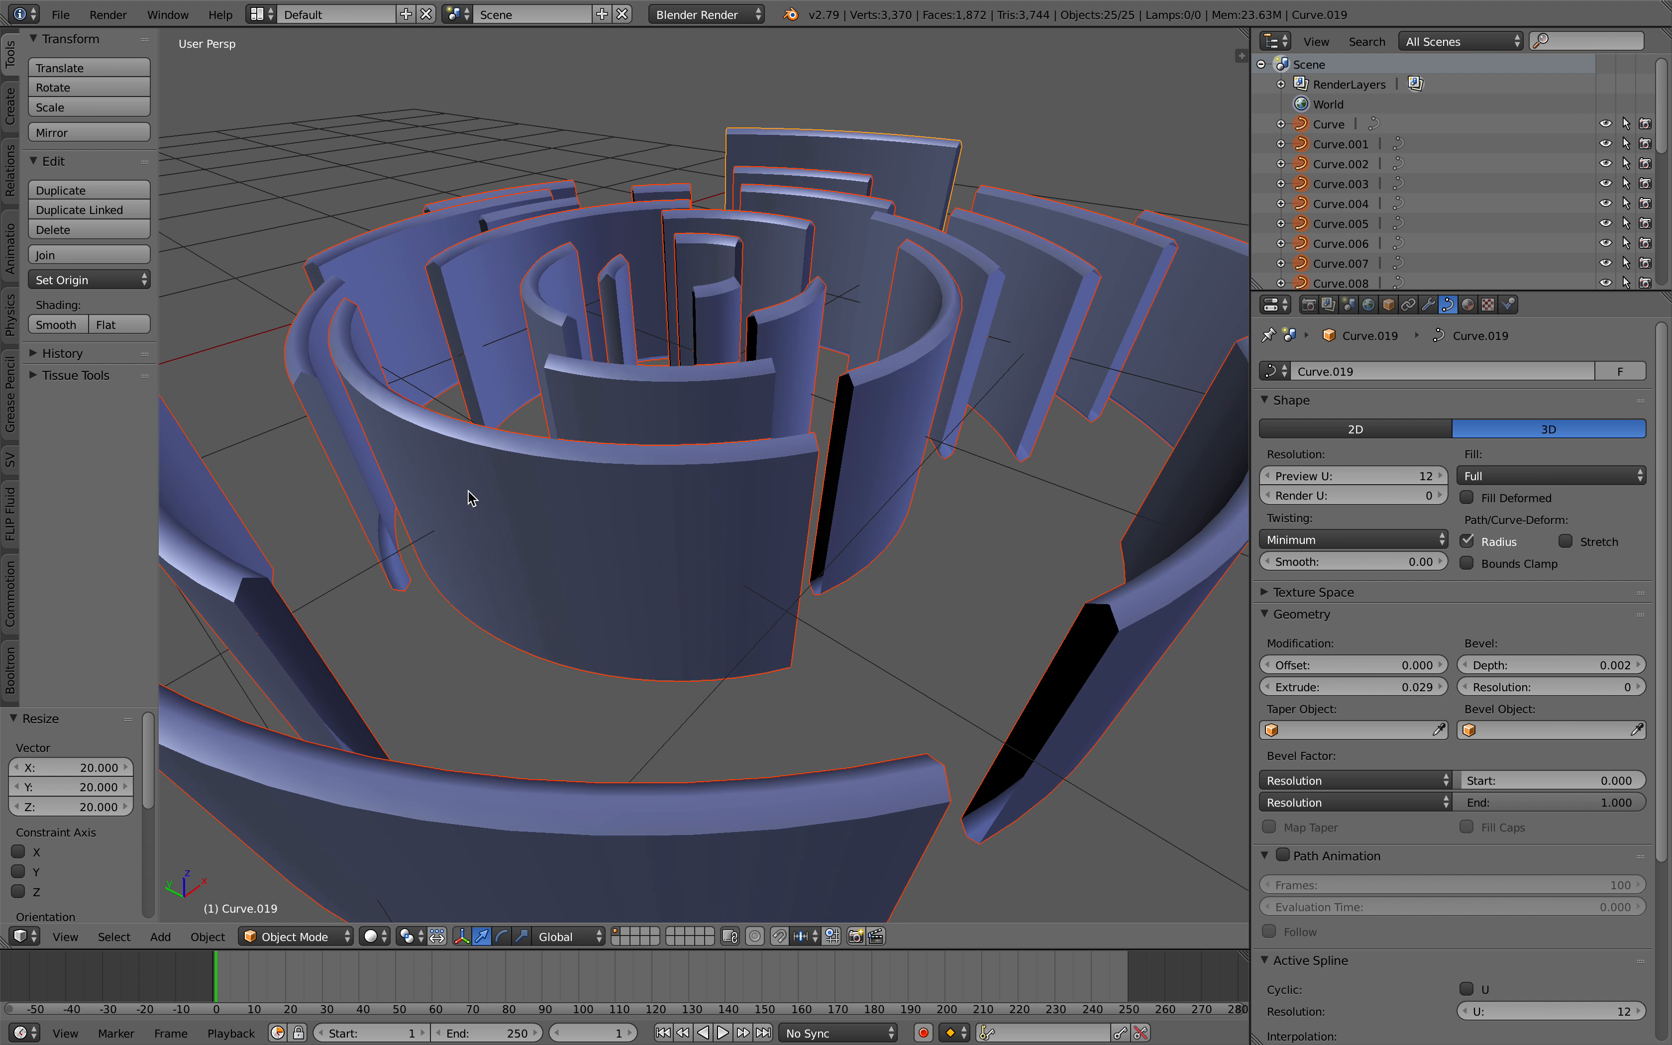
middle_click_drag(331, 449, 1090, 587)
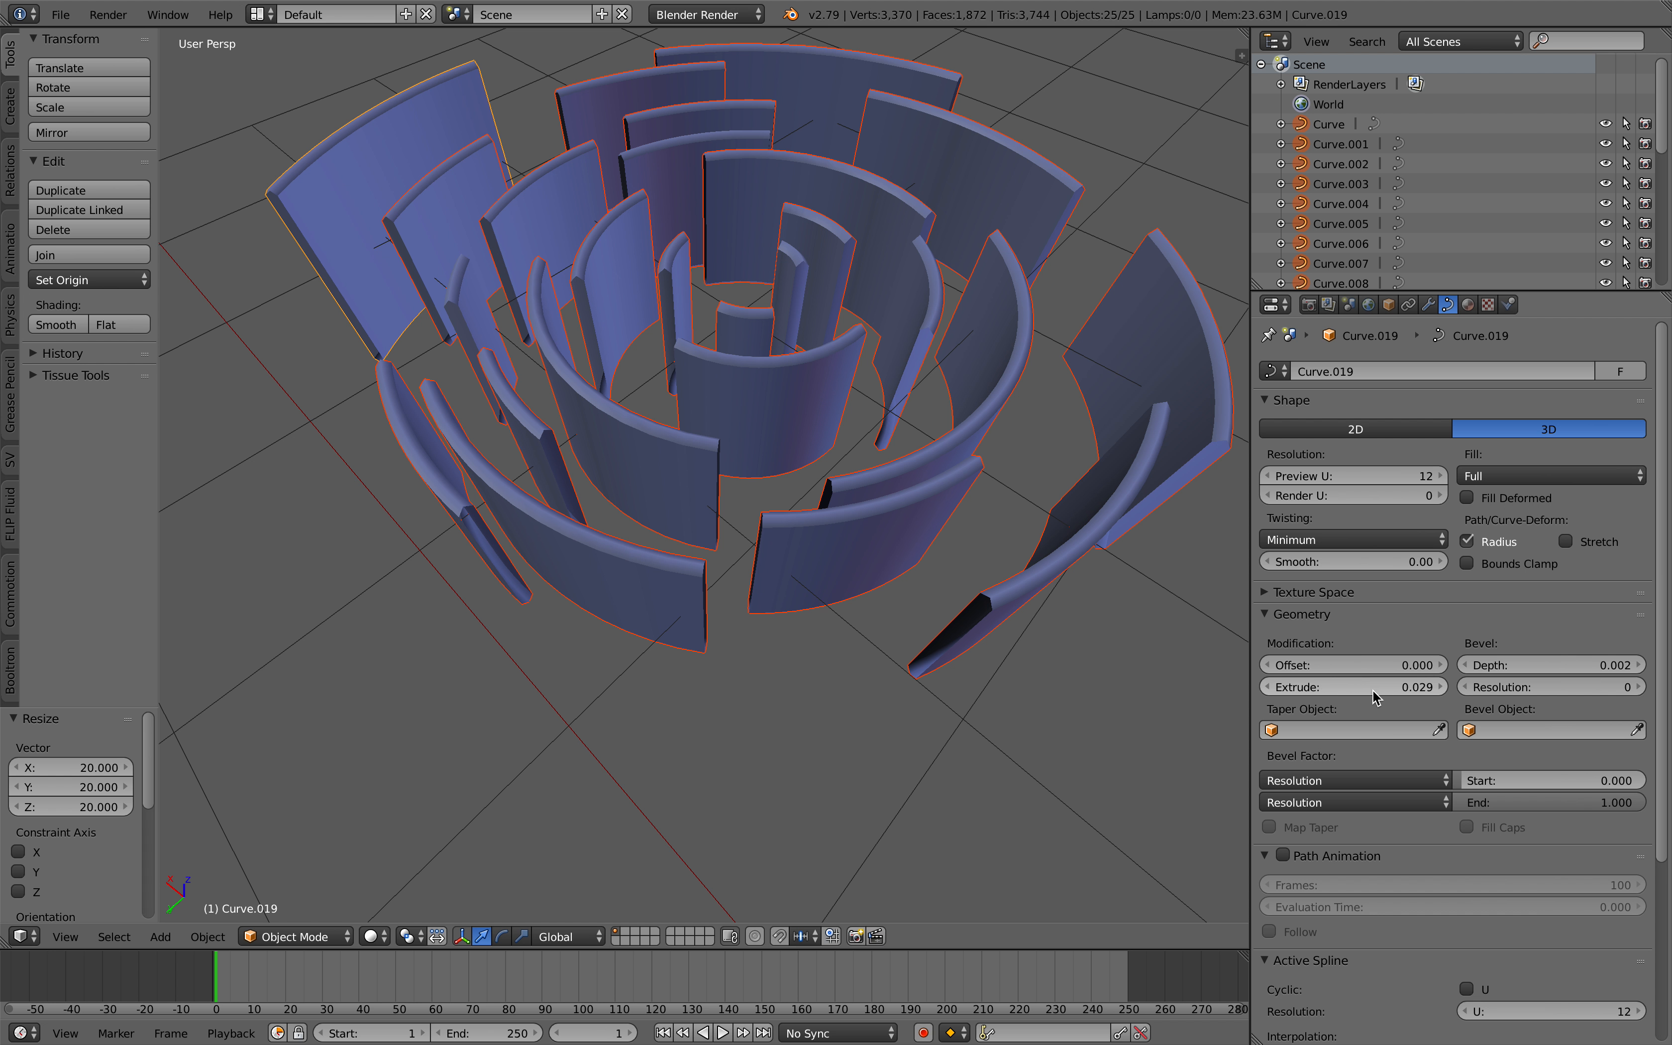
mouse_move(1354, 686)
left_mouse_down()
mouse_move(1313, 686)
mouse_move(1375, 687)
mouse_move(1350, 686)
left_mouse_up()
middle_click_drag(967, 625, 892, 594)
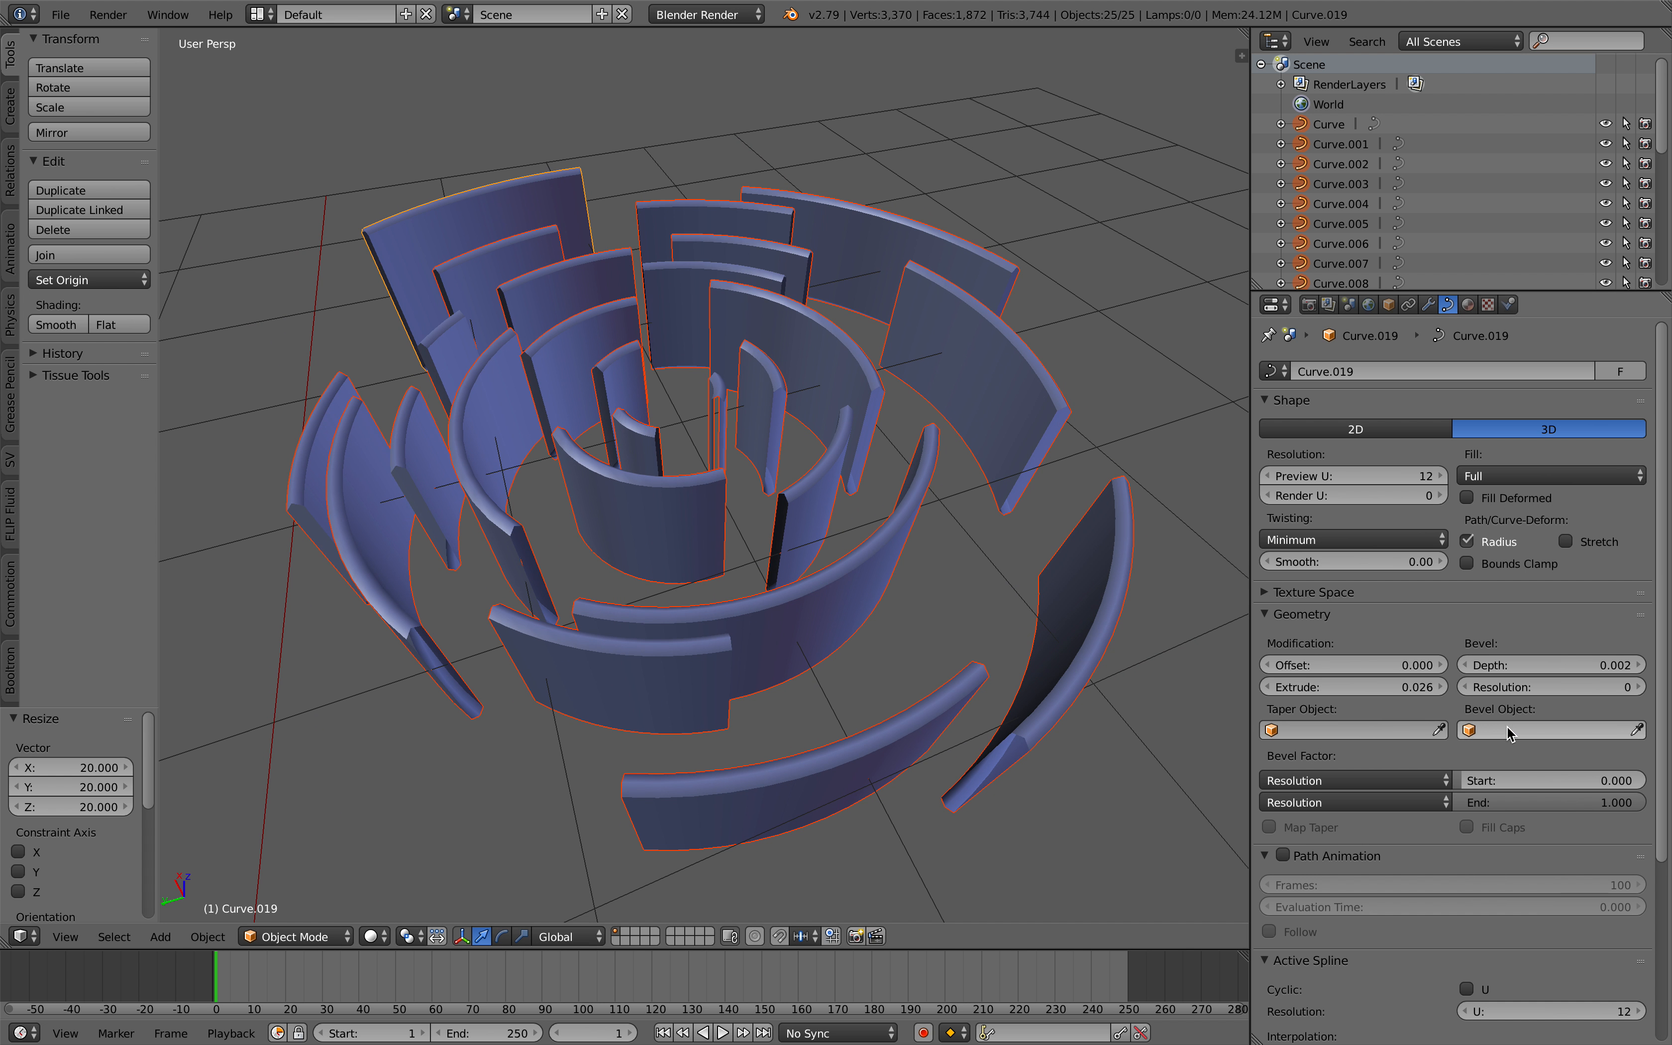
scroll(1098, 598, "down", 1)
middle_click_drag(1089, 600, 1037, 603)
Split the 3D view and make the upper area a Node Editor with a new Sverchok node tree.
left_click_drag(1245, 34, 1237, 389)
left_click(21, 379)
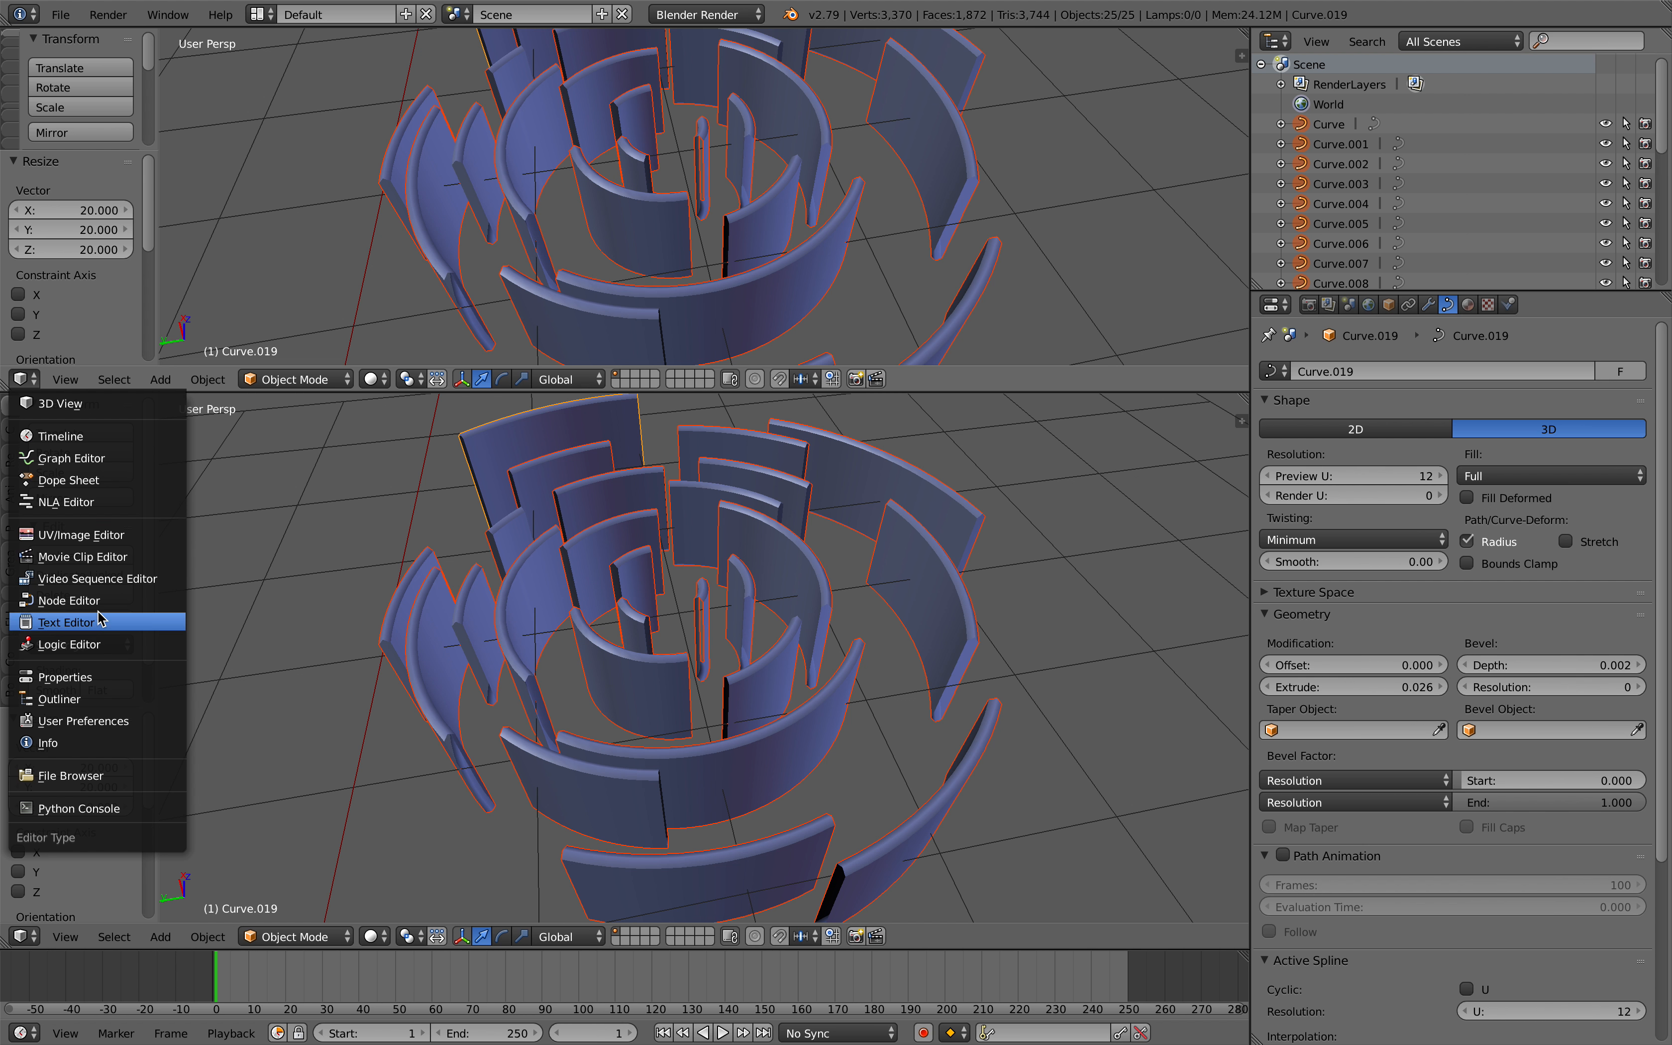
left_click(69, 601)
left_click(403, 379)
left_click_drag(428, 393, 426, 452)
mouse_move(694, 594)
middle_mouse_down()
mouse_move(656, 568)
mouse_move(709, 628)
mouse_move(719, 606)
mouse_move(693, 602)
middle_mouse_up()
scroll(657, 568, "down", 2)
scroll(718, 606, "up", 2)
Box-select all the arcs, set their extrude to 0.03, and deselect them.
key("a")
mouse_move(449, 594)
middle_mouse_down()
mouse_move(484, 591)
mouse_move(469, 585)
middle_mouse_up()
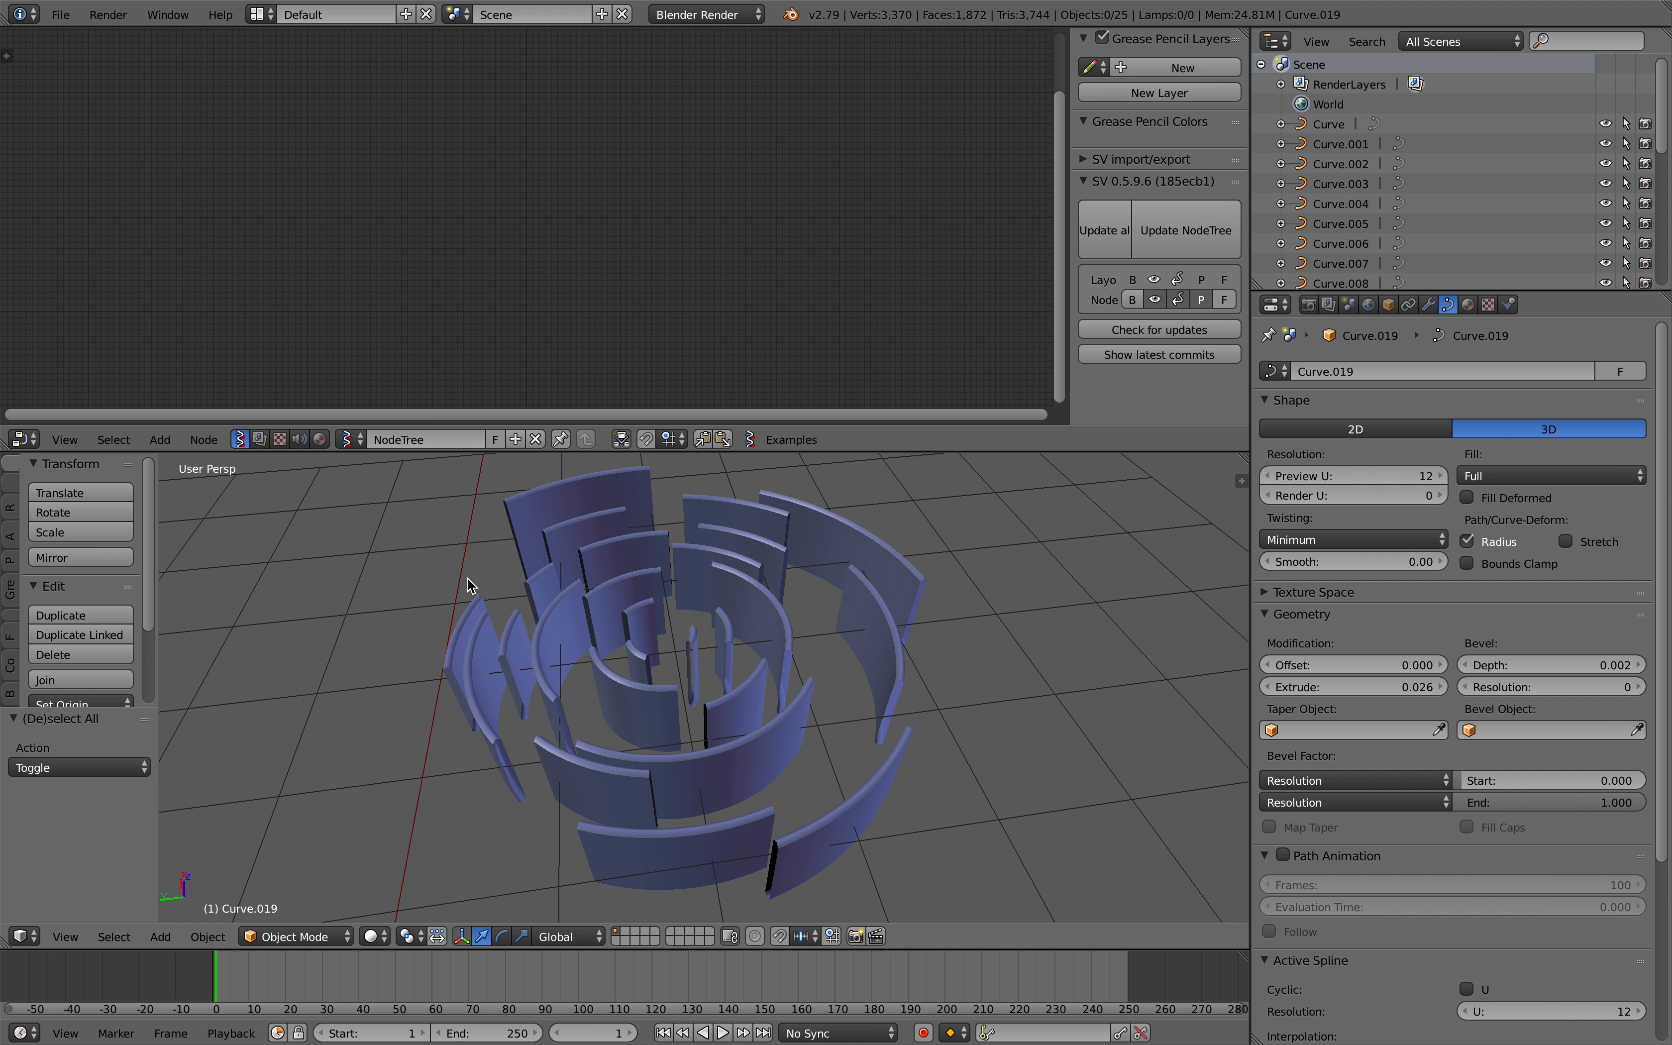
middle_click_drag(467, 584, 603, 615)
key("b")
left_click_drag(381, 489, 1071, 840)
middle_click_drag(1071, 840, 879, 589)
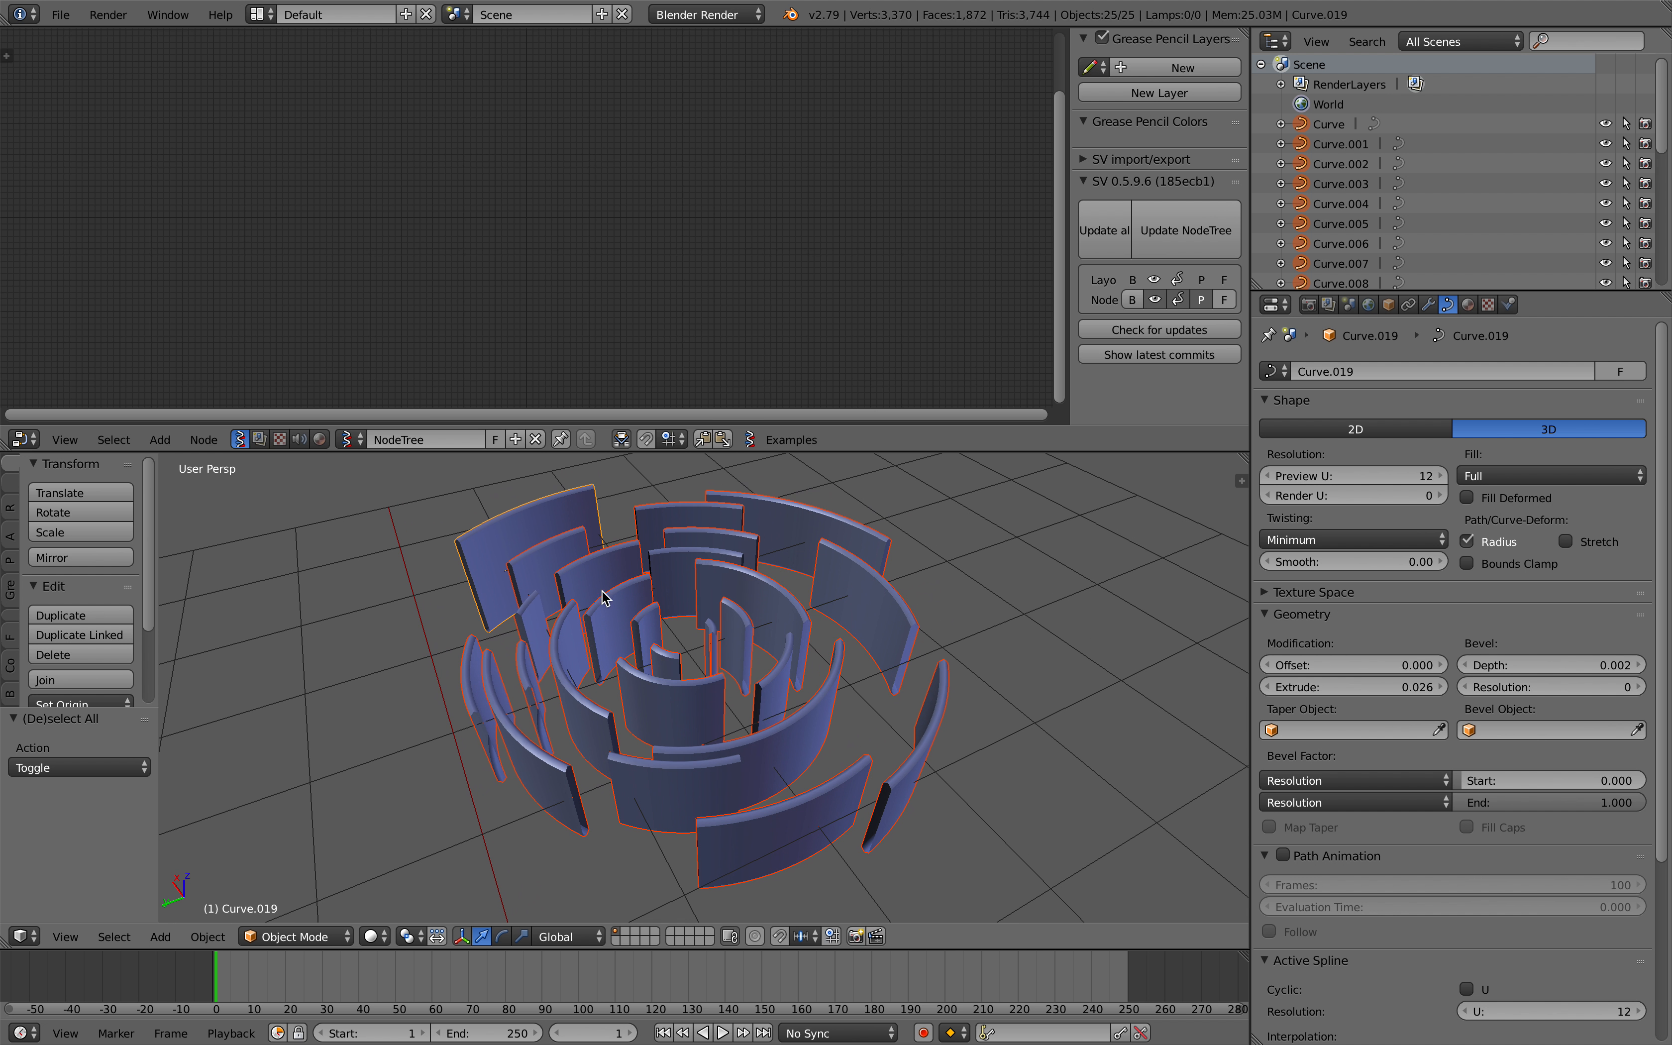
middle_click_drag(795, 722, 812, 690)
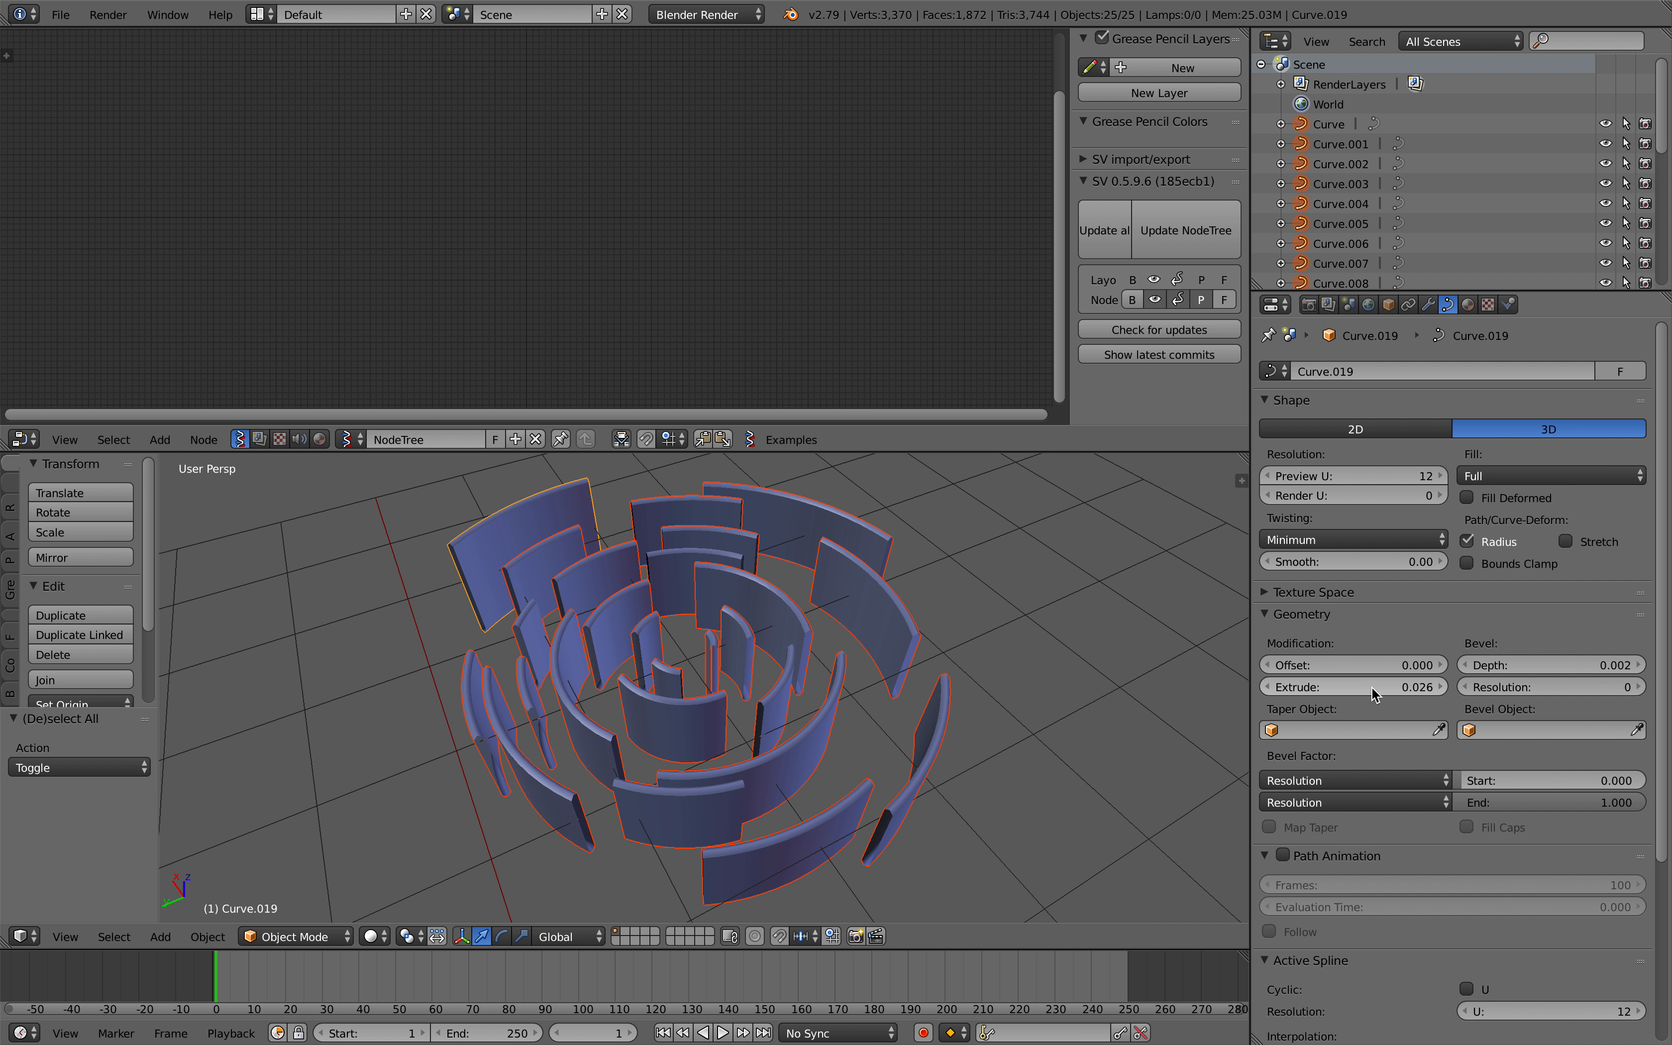
mouse_move(1373, 693)
left_mouse_down()
mouse_move(1445, 694)
mouse_move(1373, 698)
left_mouse_up()
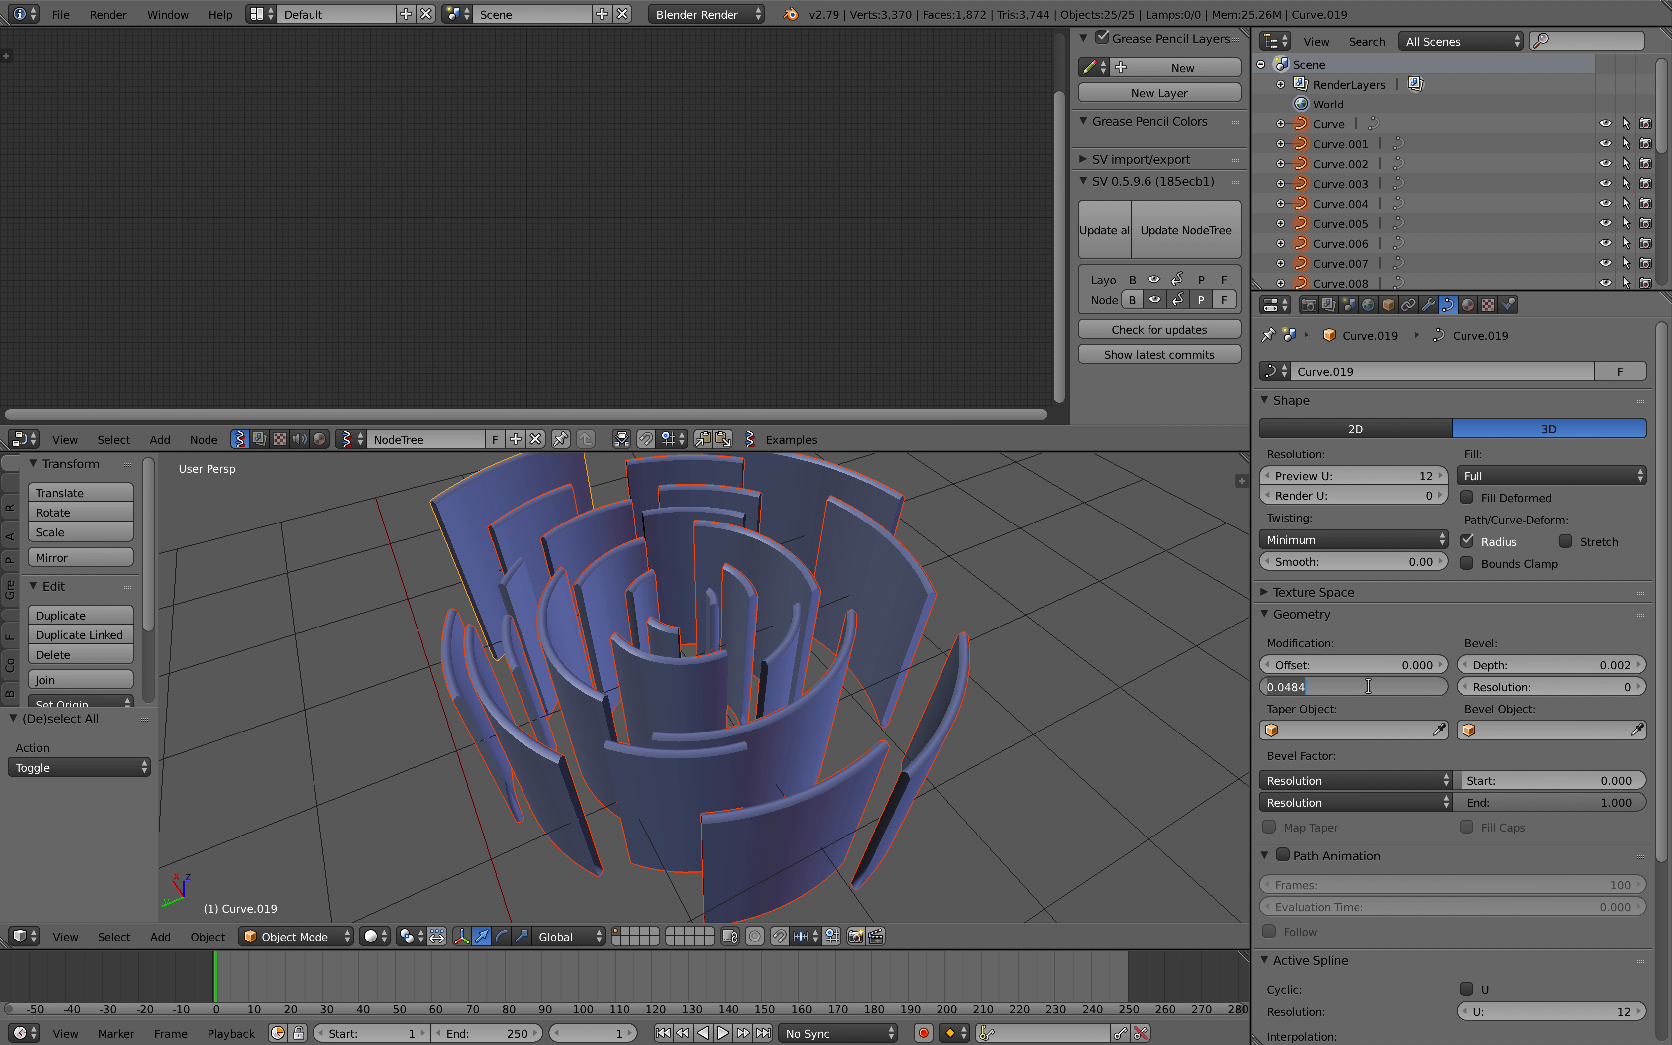
left_click(1369, 687)
type("0.03")
key("Return")
middle_click_drag(1112, 622, 911, 513)
key("a")
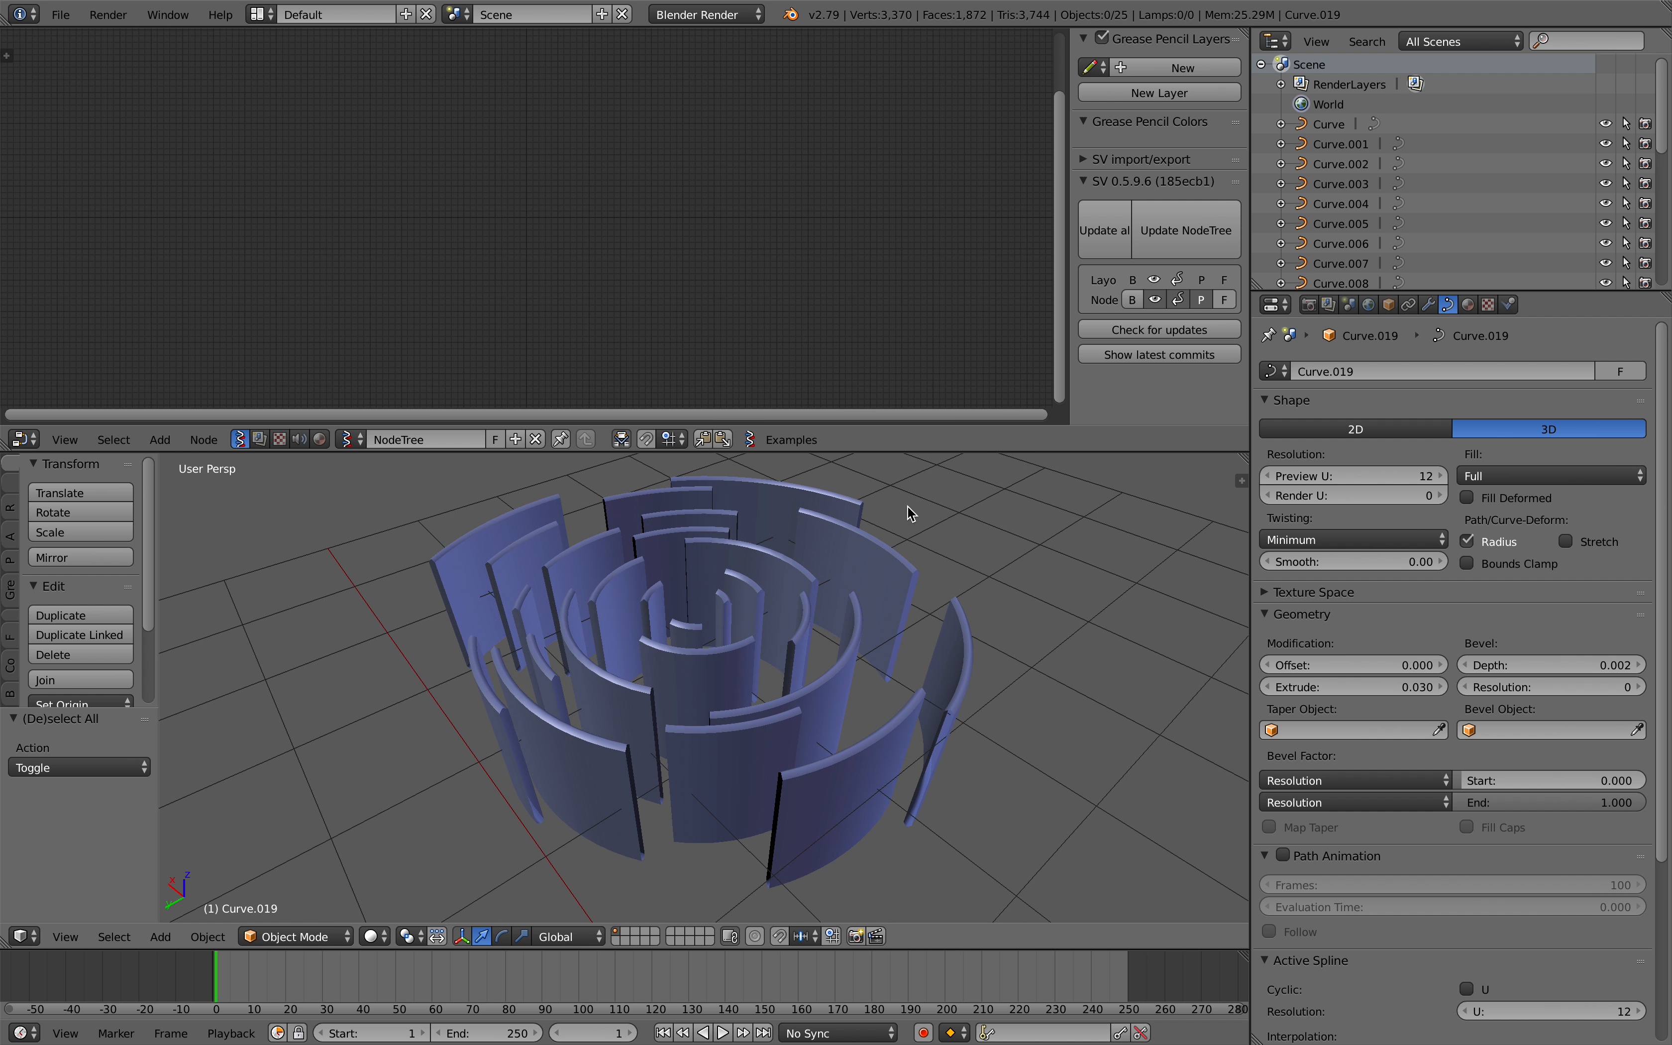
middle_click_drag(814, 574, 797, 649)
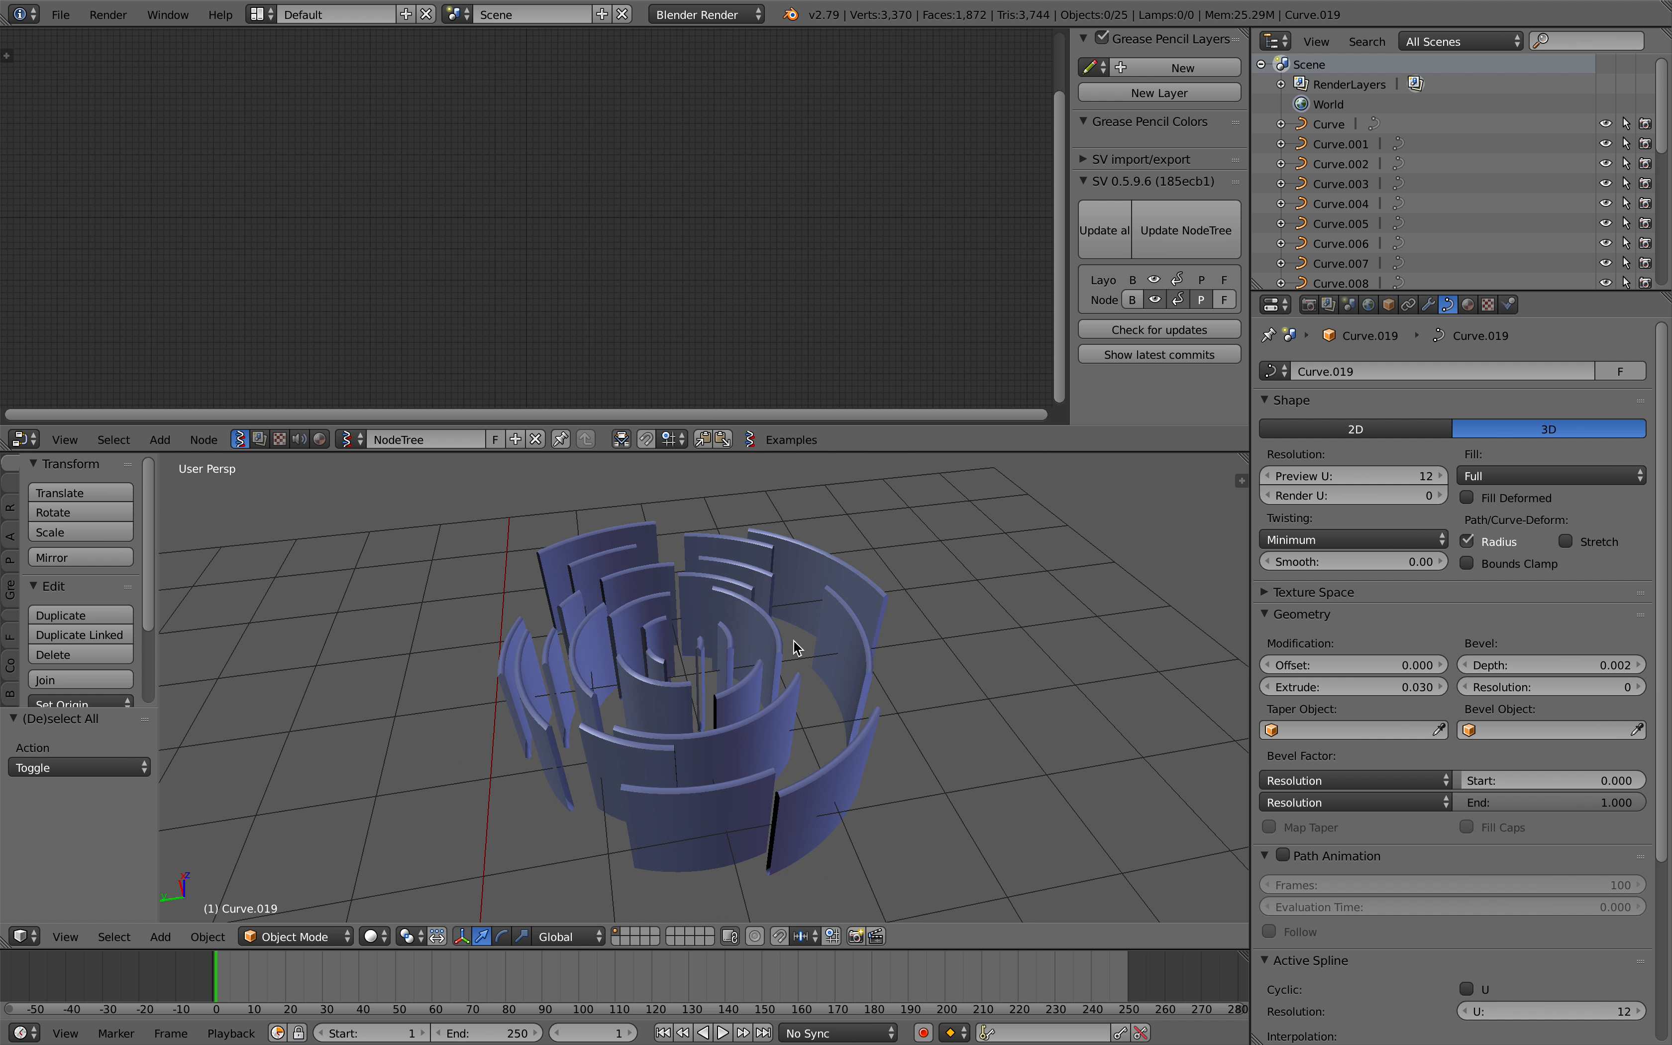
scroll(818, 645, "up", 1)
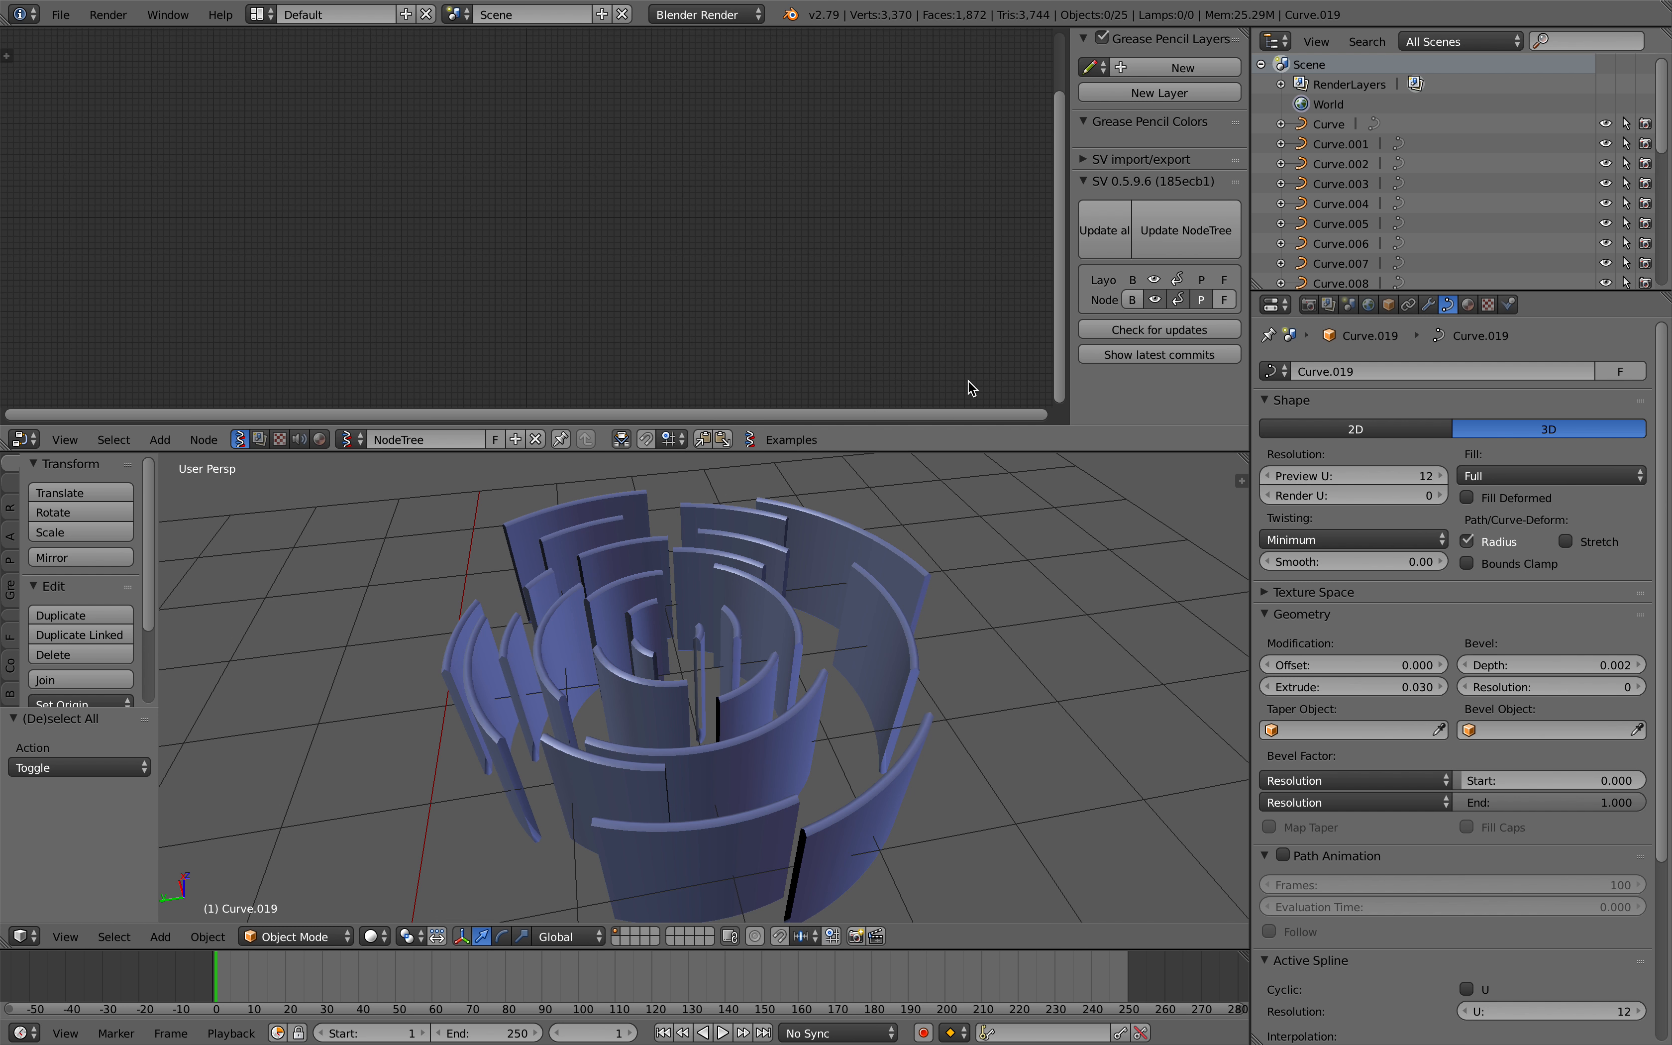
Add an Object ID Selector node to the node tree and set its type to CURVE.
left_click_drag(1001, 449, 1002, 462)
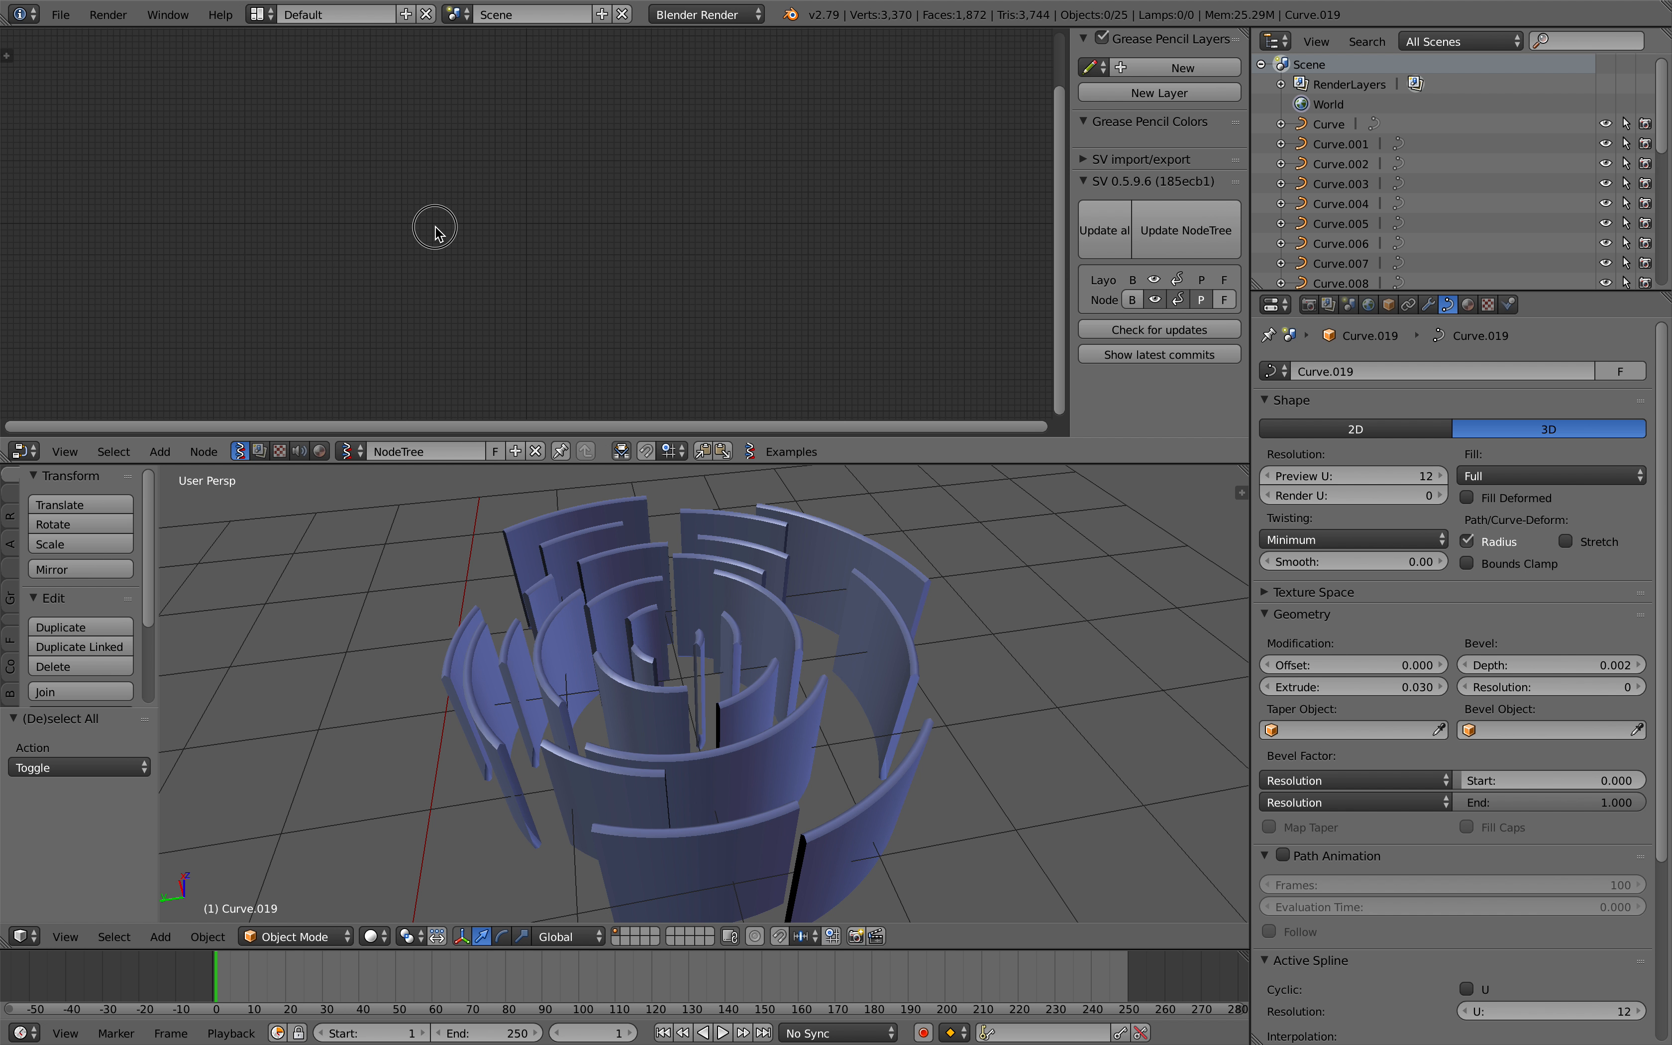
key("alt+space")
type("object id")
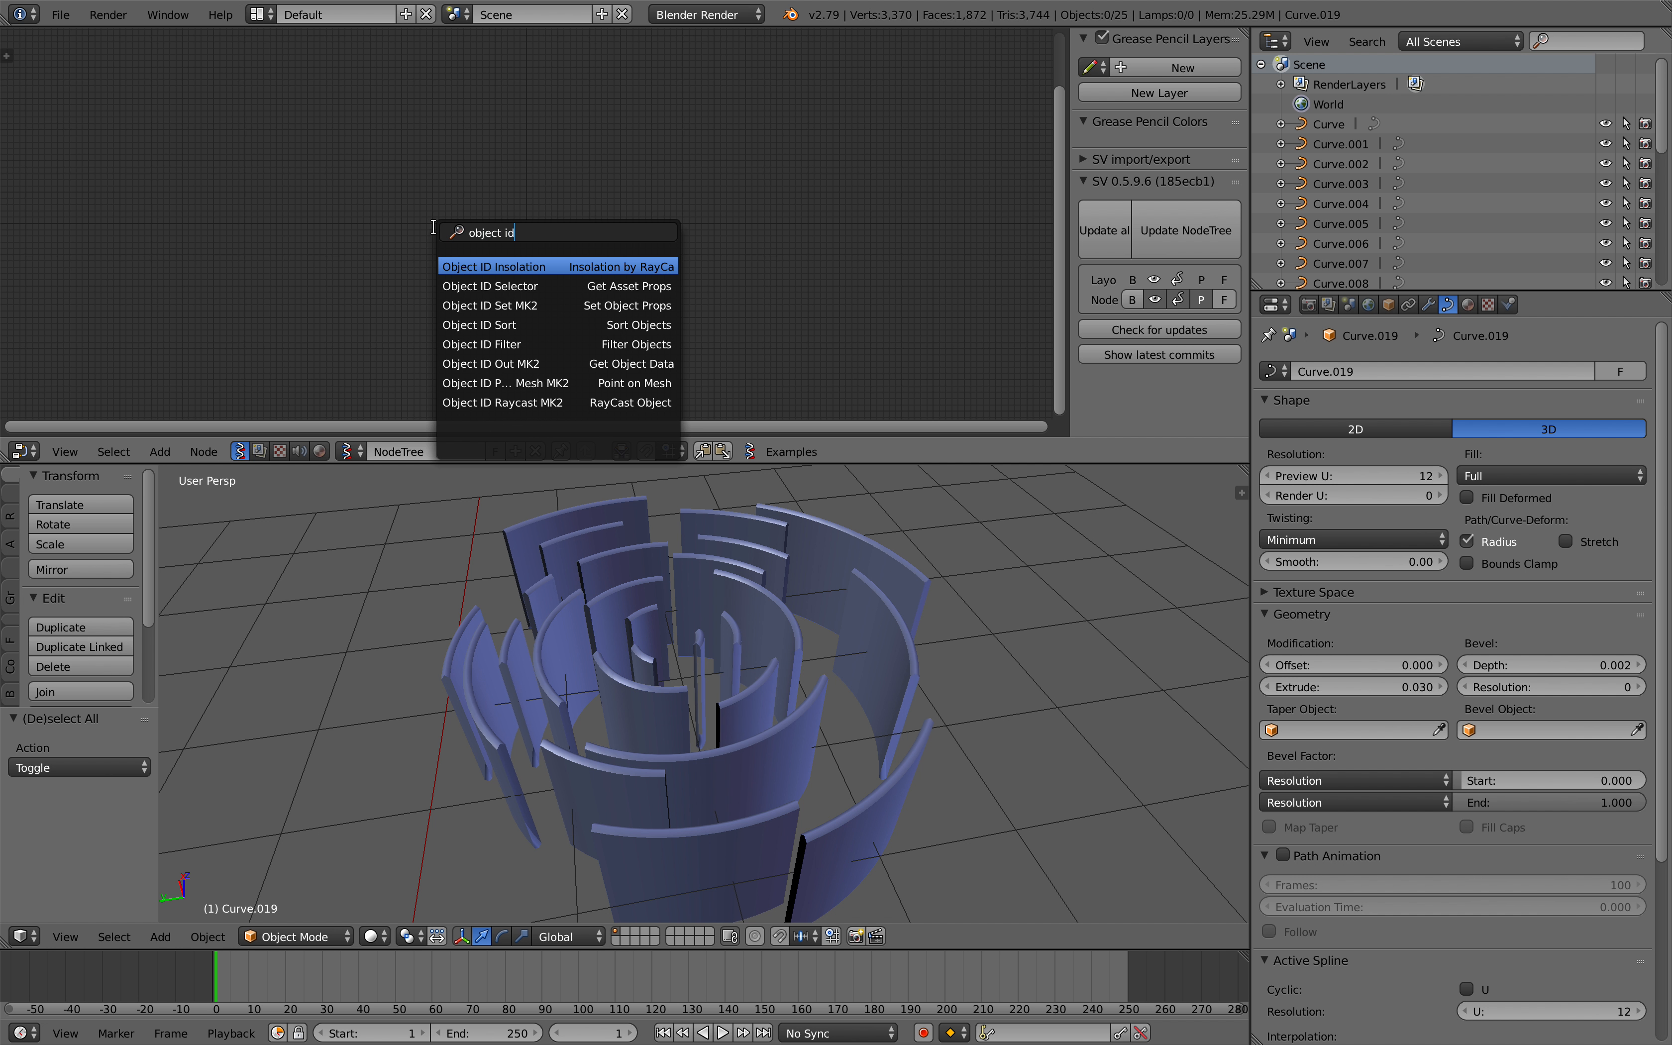
key("Down")
key("Return")
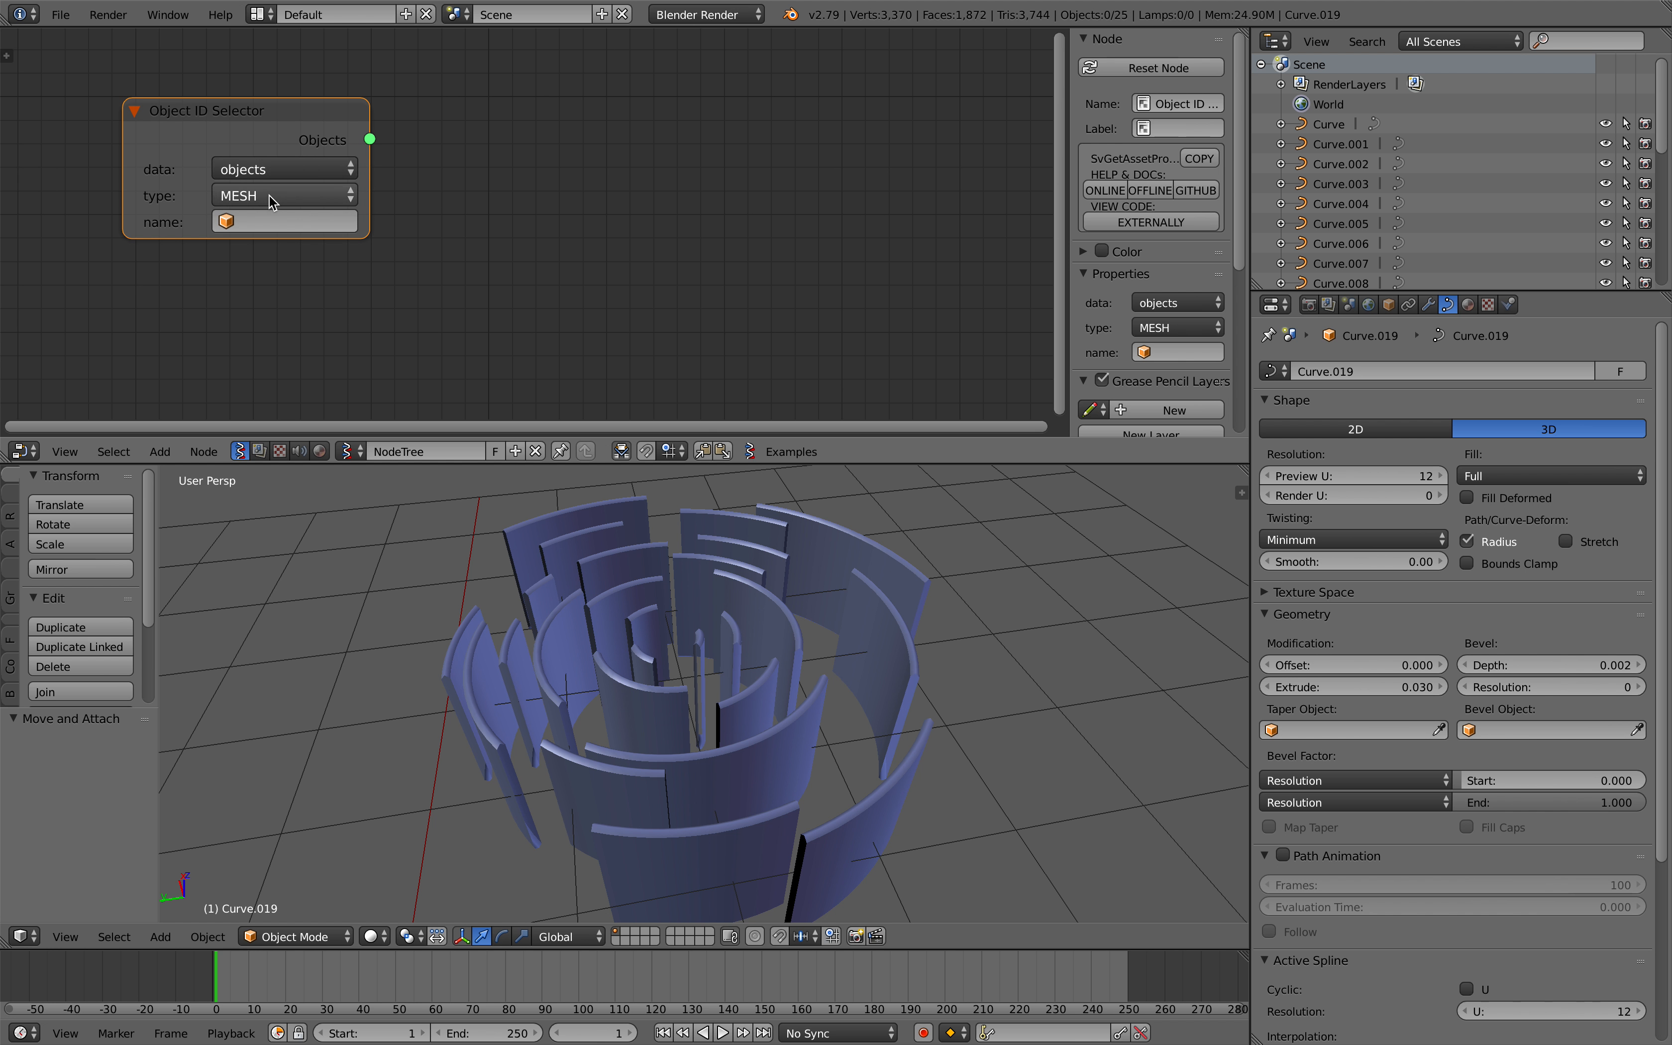
left_click(270, 201)
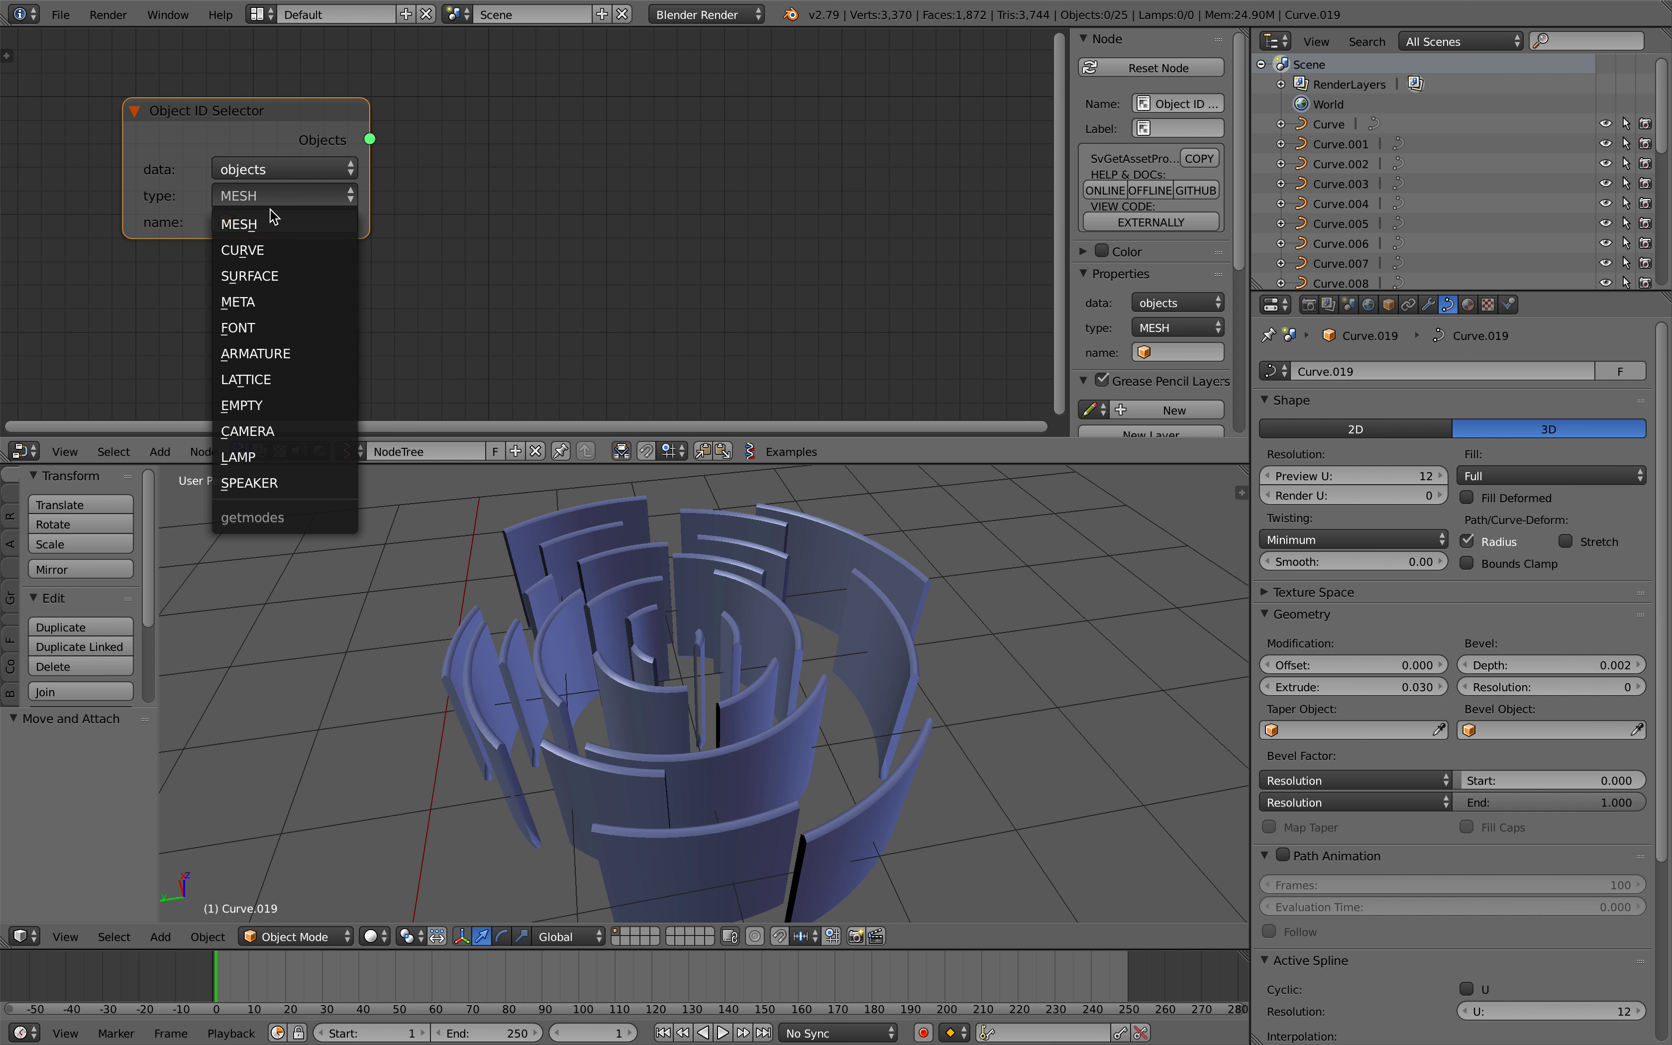
left_click(279, 260)
key("alt+space")
type("ste")
key("Down")
key("Return")
left_click(549, 114)
left_click_drag(366, 163, 579, 332)
left_click_drag(369, 165, 547, 322)
left_click_drag(288, 140, 456, 178)
left_click_drag(565, 321, 566, 321)
scroll(719, 191, "down", 2)
key("x")
Add an Object ID Set MK2 node and feed the selector's Objects output into its Object input.
key("shift+a")
left_click(584, 132)
type("object id s")
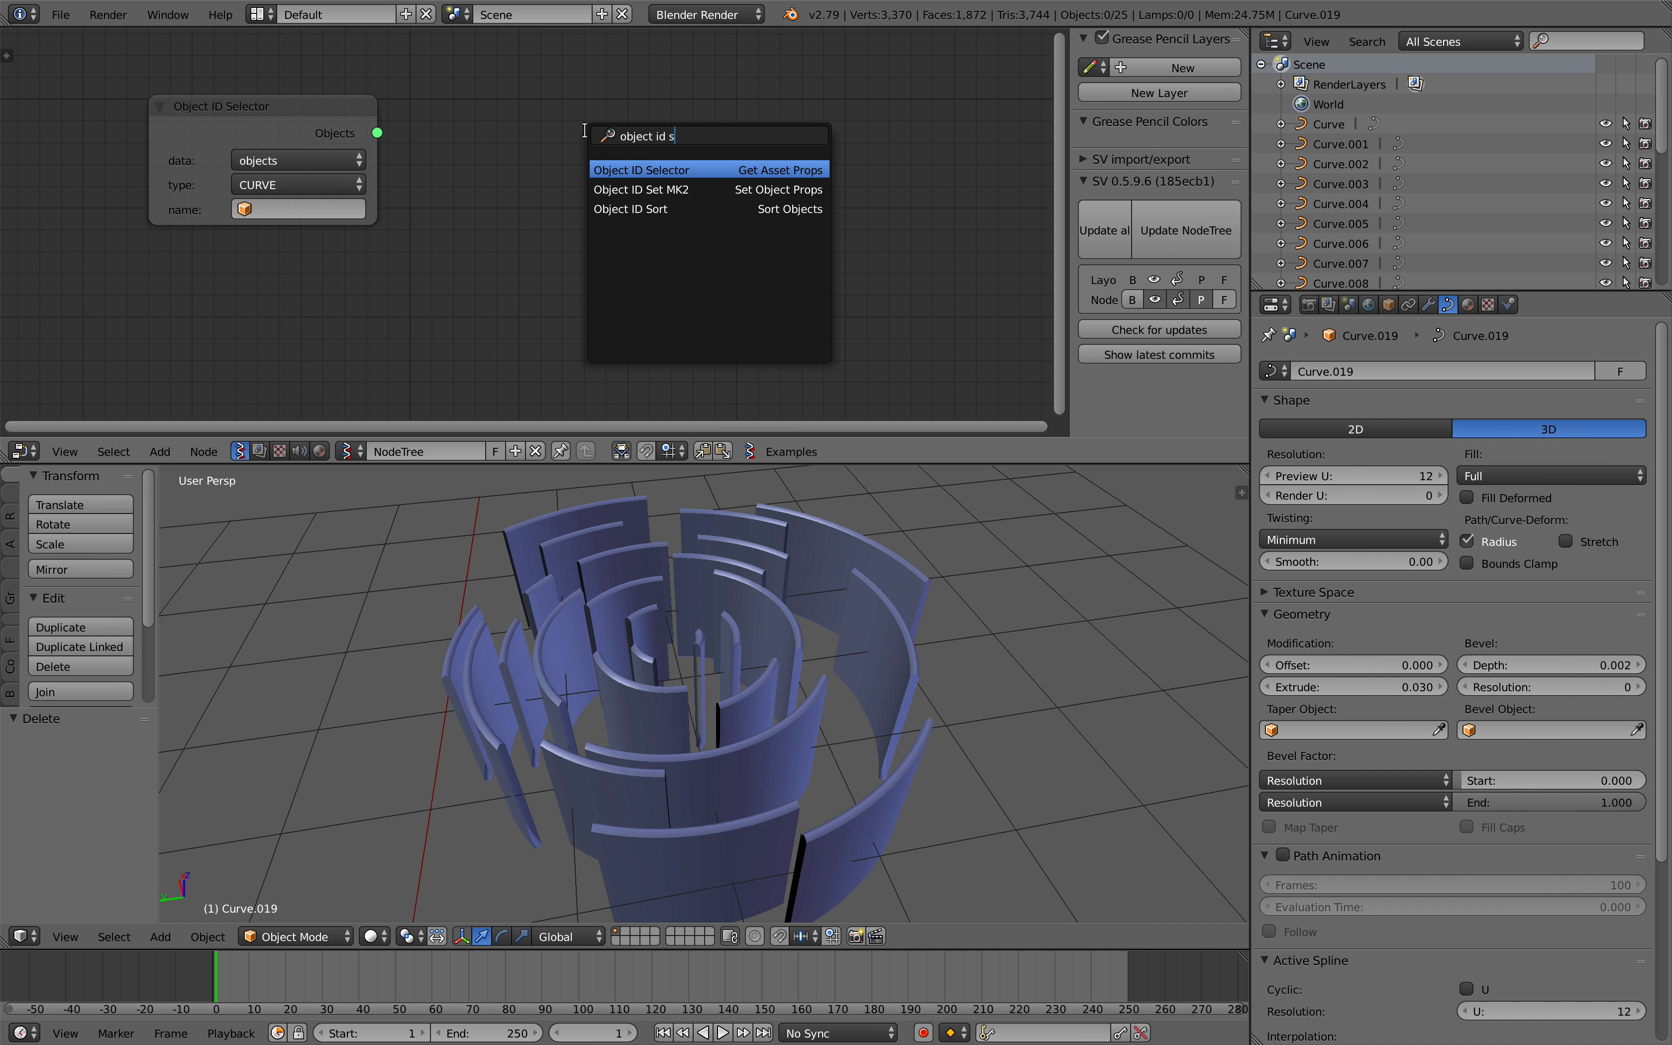
key("Down")
key("Return")
left_click(596, 133)
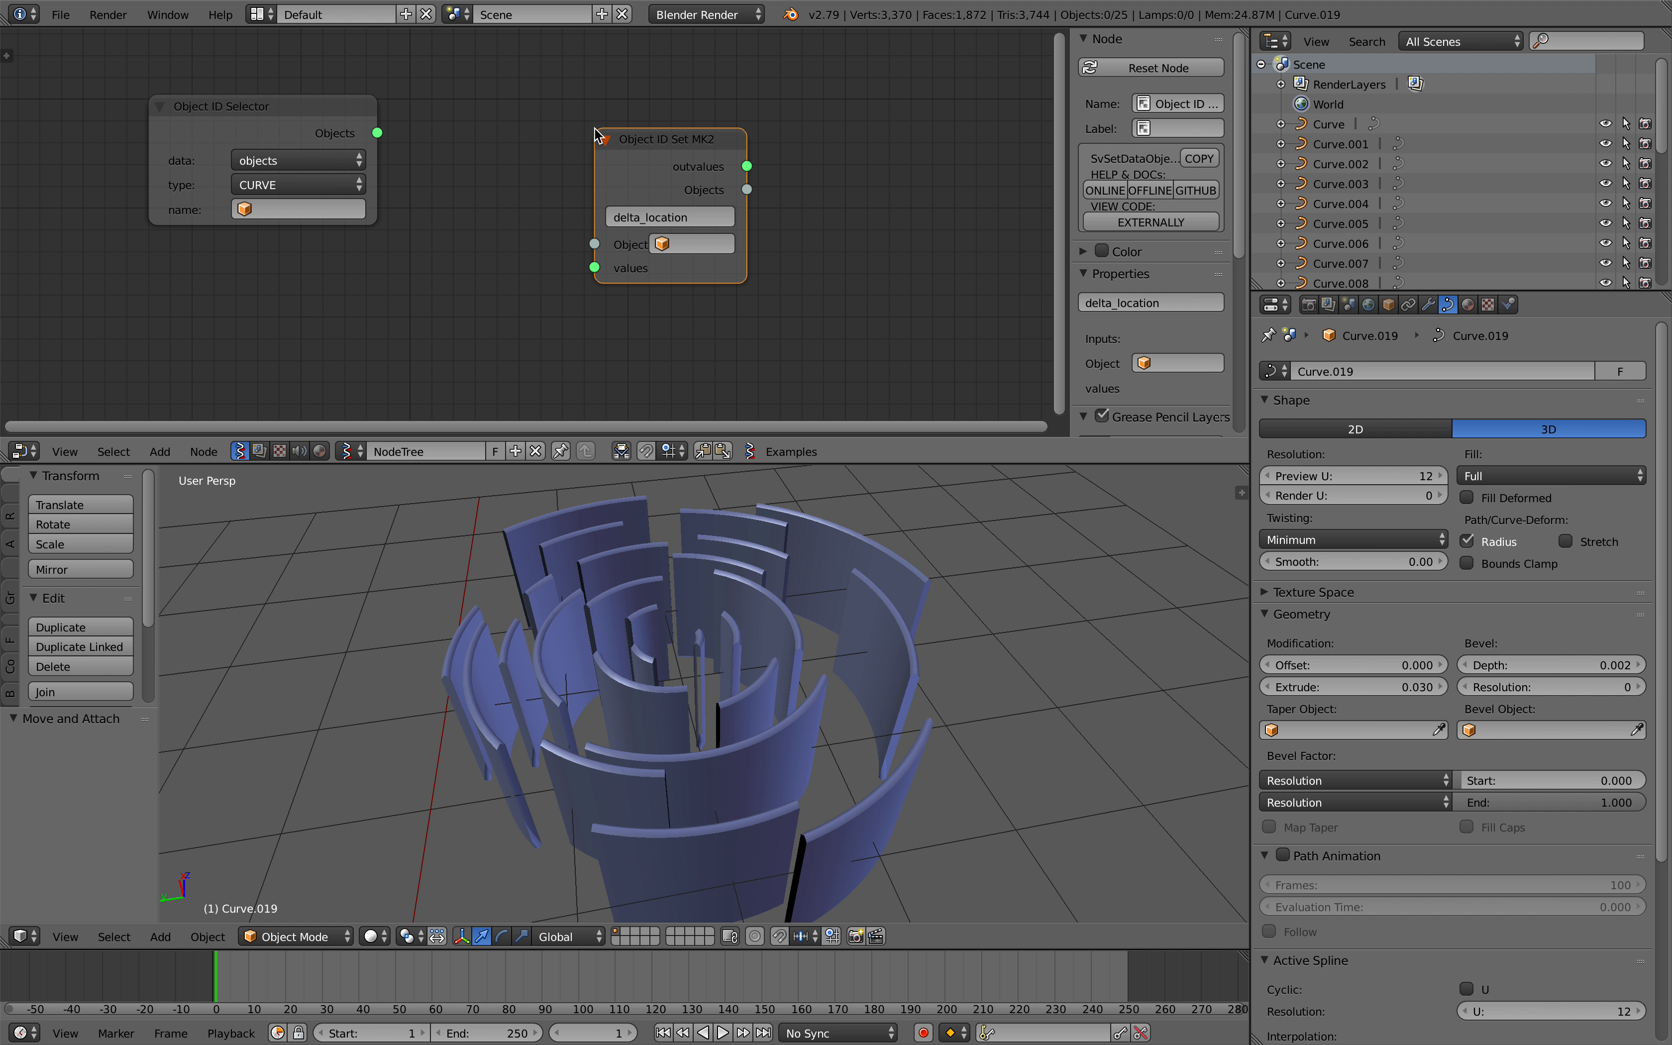
left_click_drag(377, 133, 560, 208)
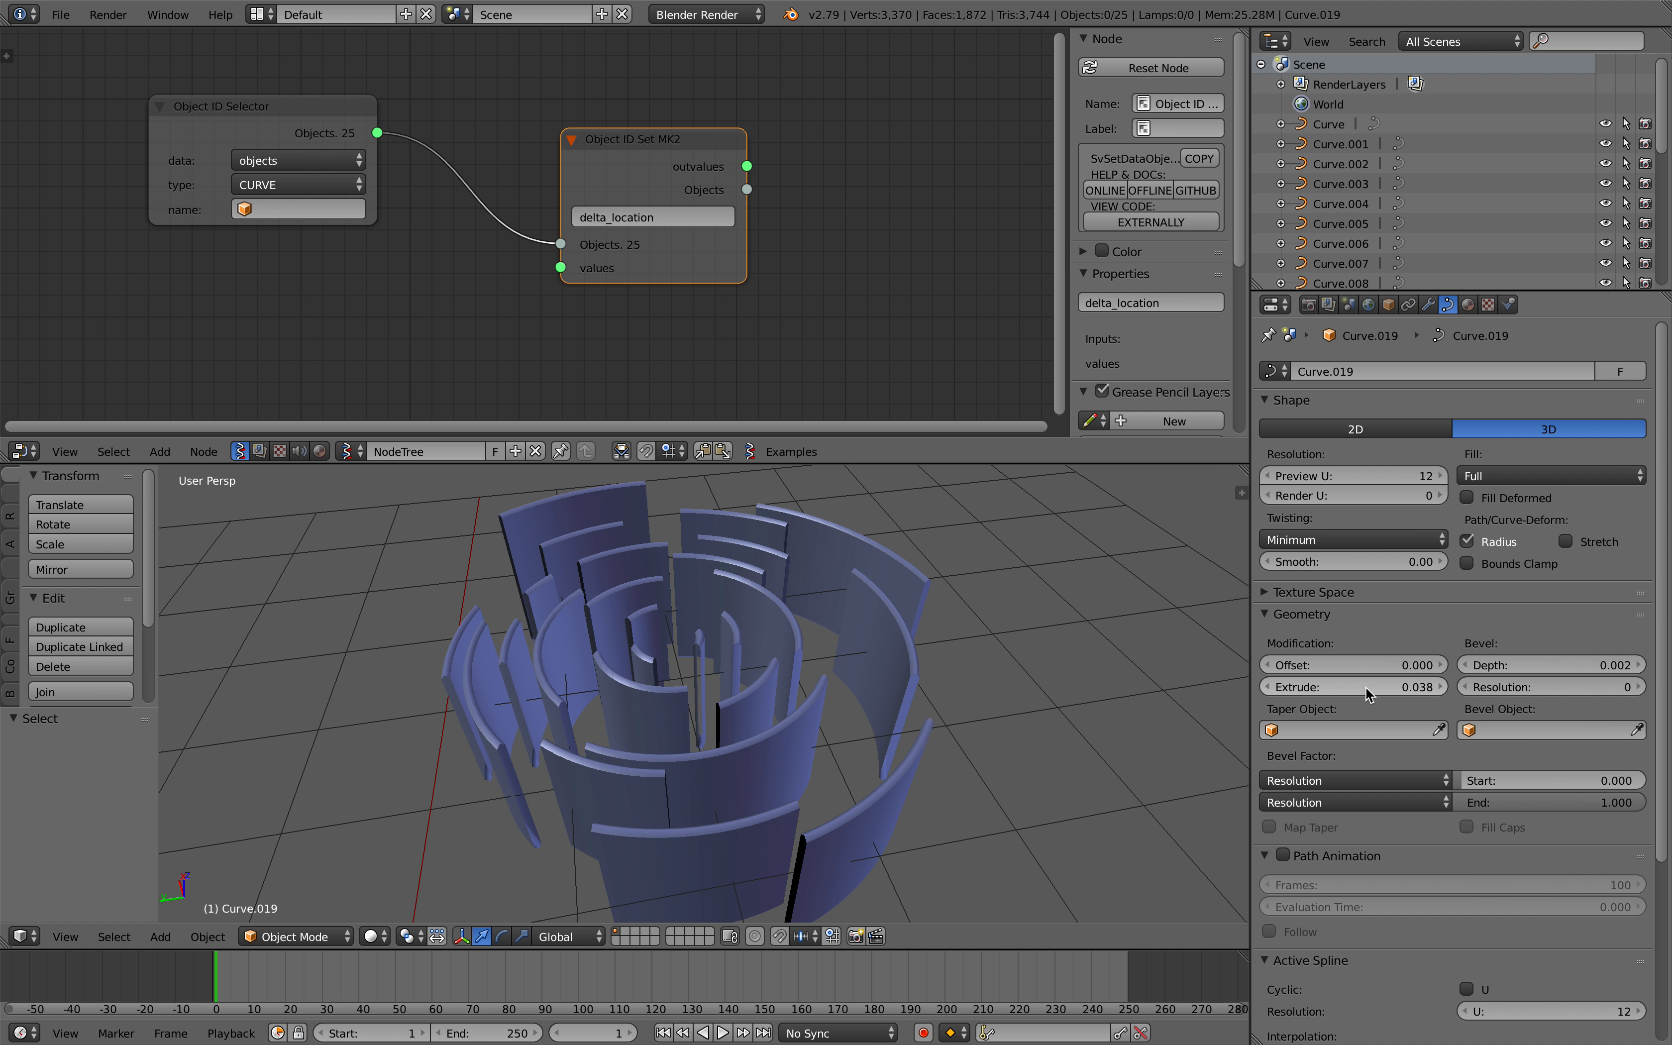
Reveal the Info log of Python commands and set the Object ID Set MK2 formula to data.extrude.
left_click_drag(833, 28, 836, 167)
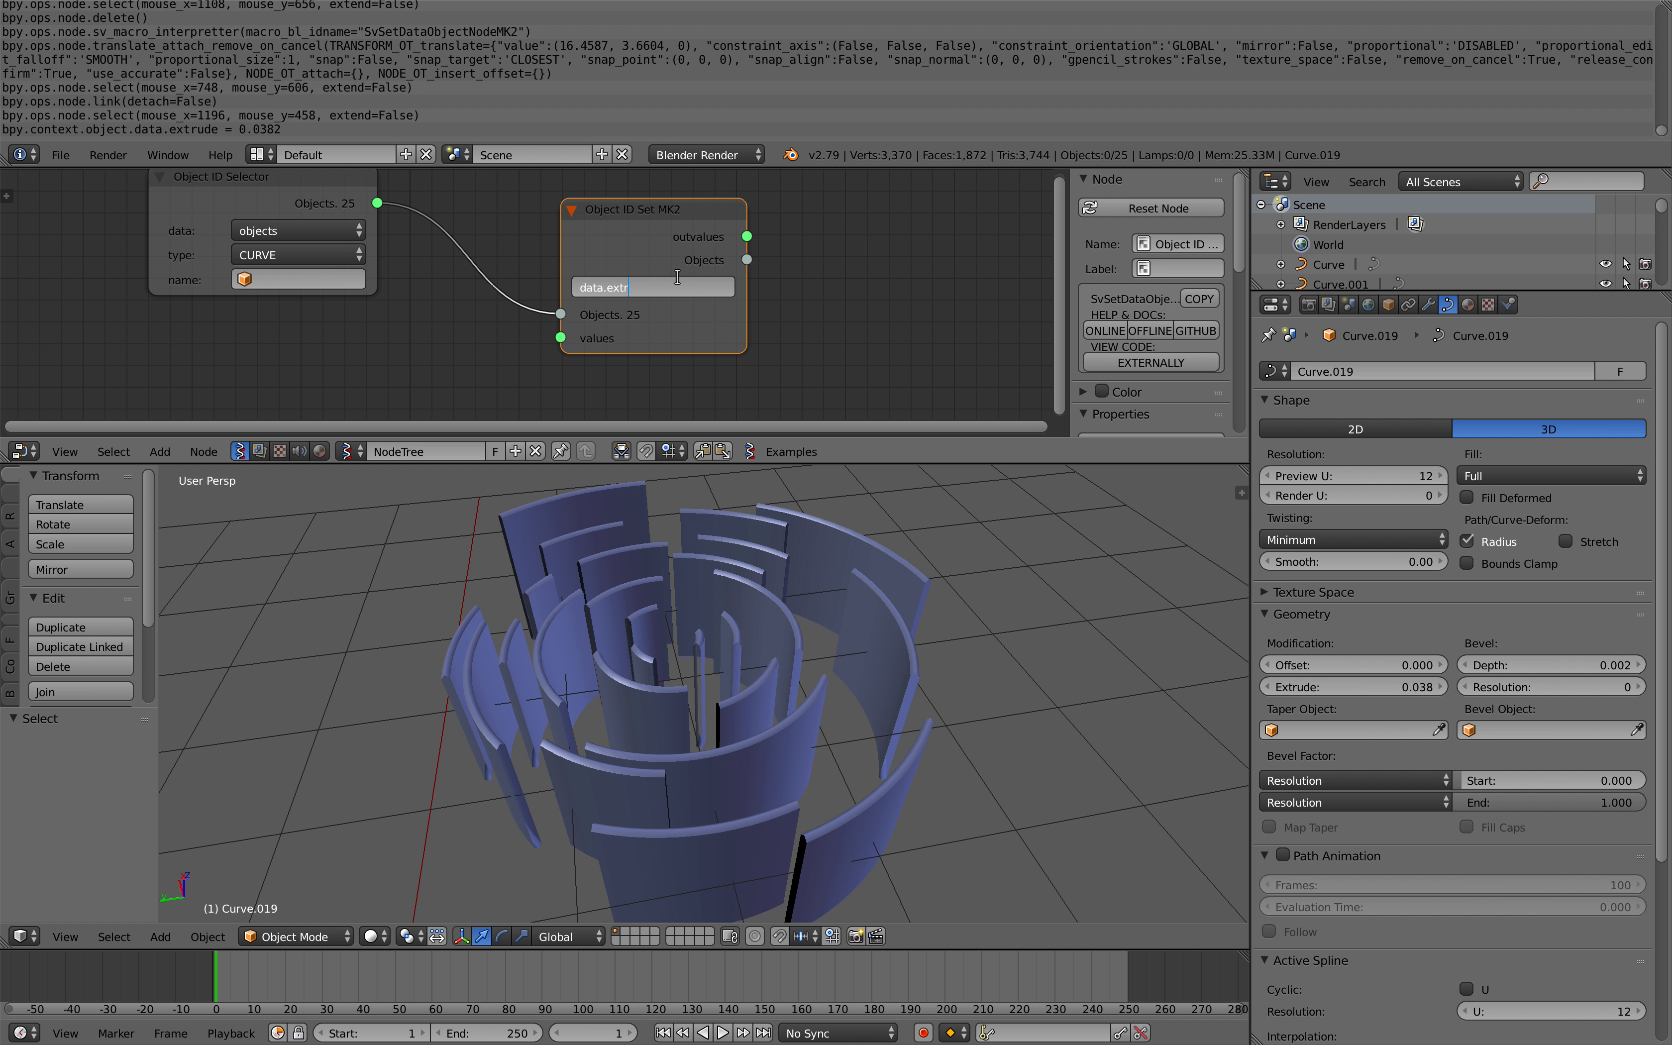
type("ude")
key("Return")
Add a Float node and connect its output to the values input of the Object ID Set MK2 node.
middle_click_drag(332, 345, 435, 247)
key("shift+a")
left_click(360, 239)
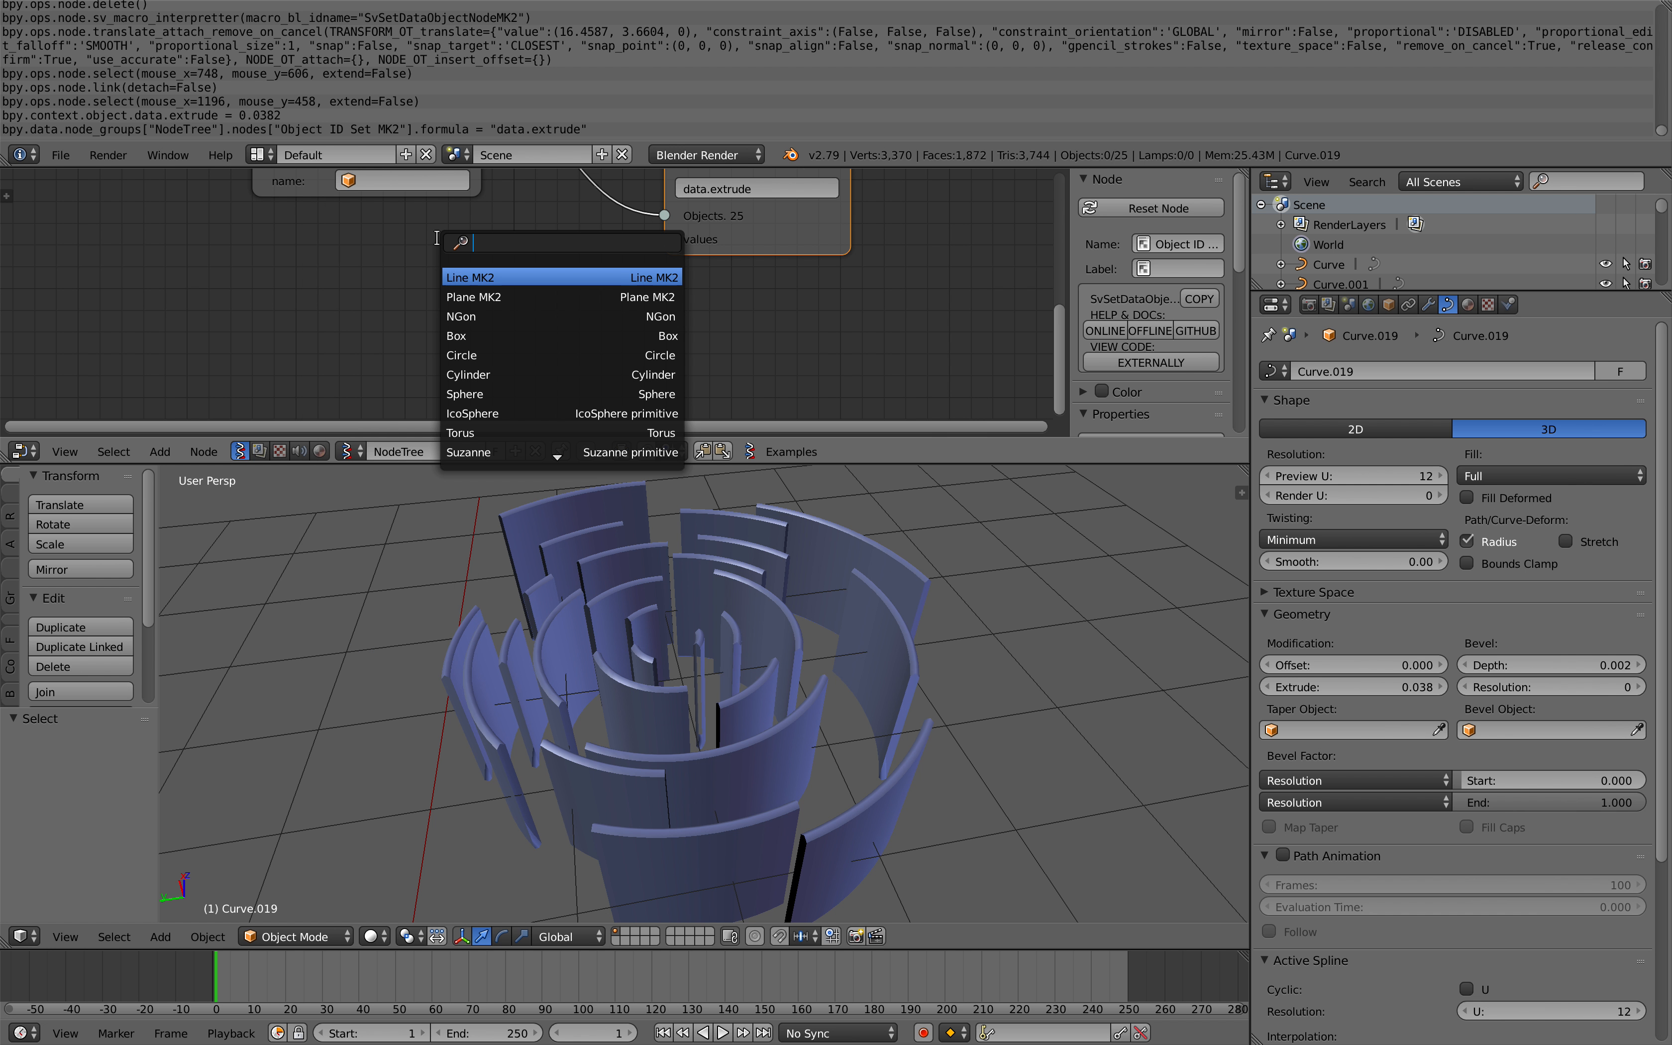
type("float")
key("Down")
key("Return")
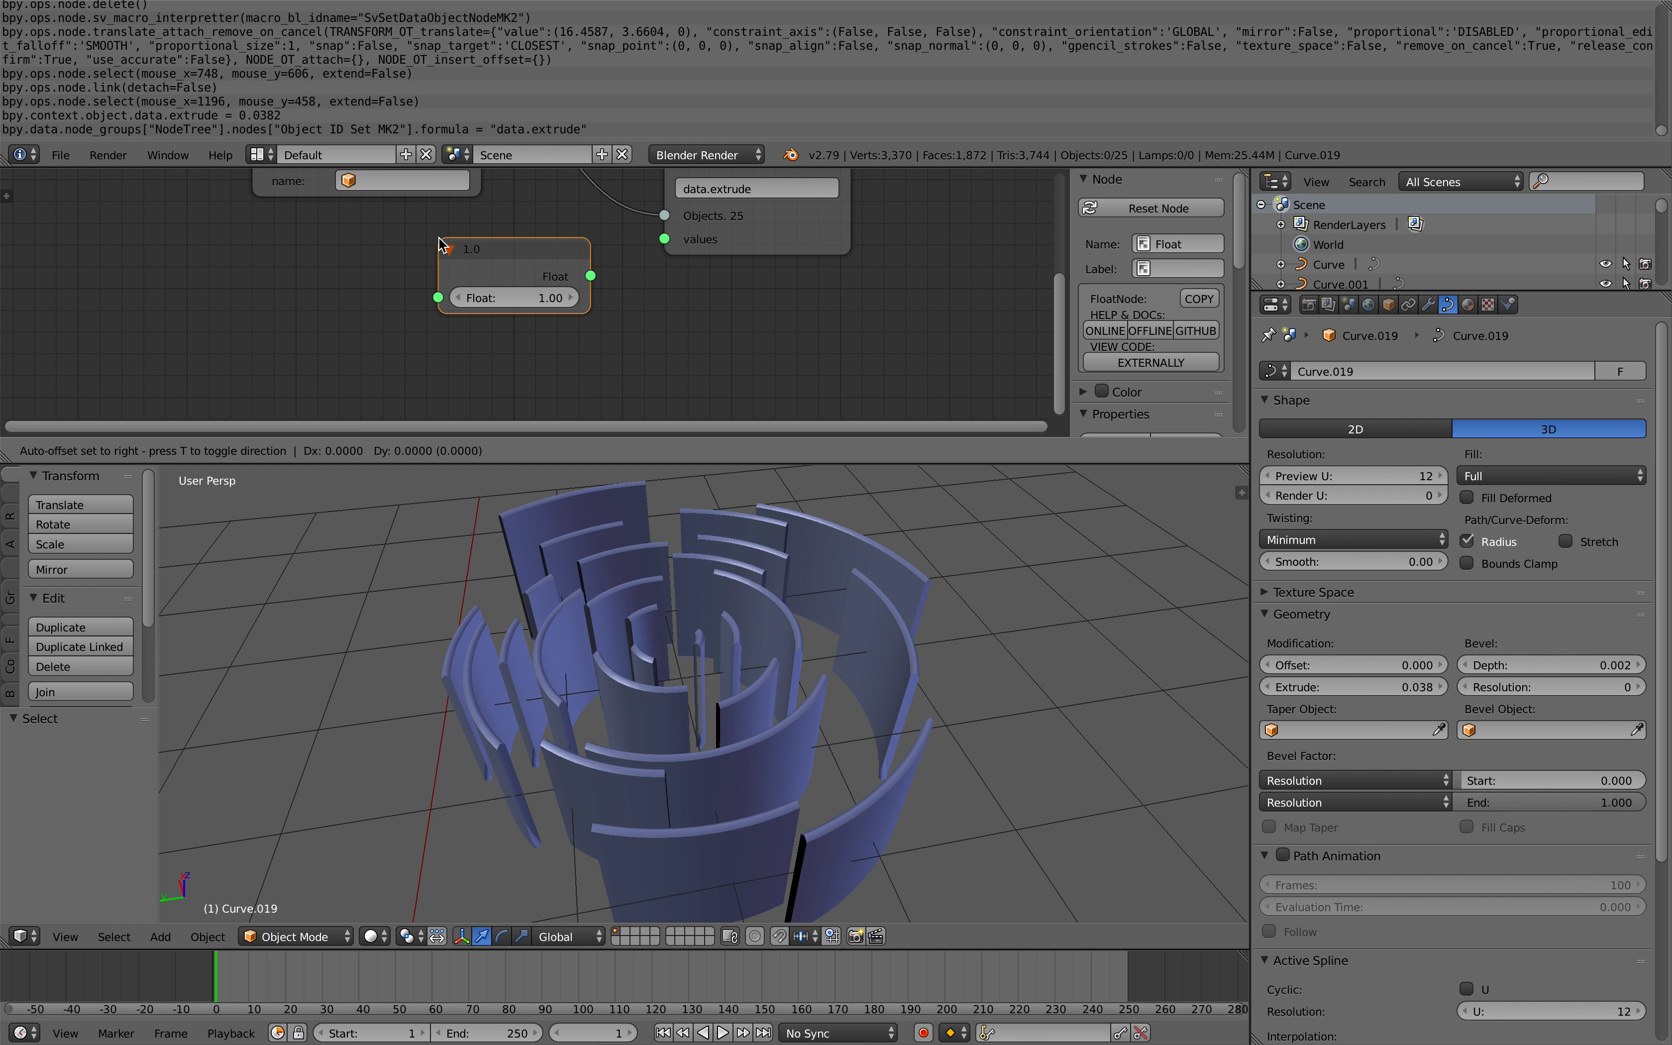
left_click(440, 246)
left_click_drag(591, 276, 664, 239)
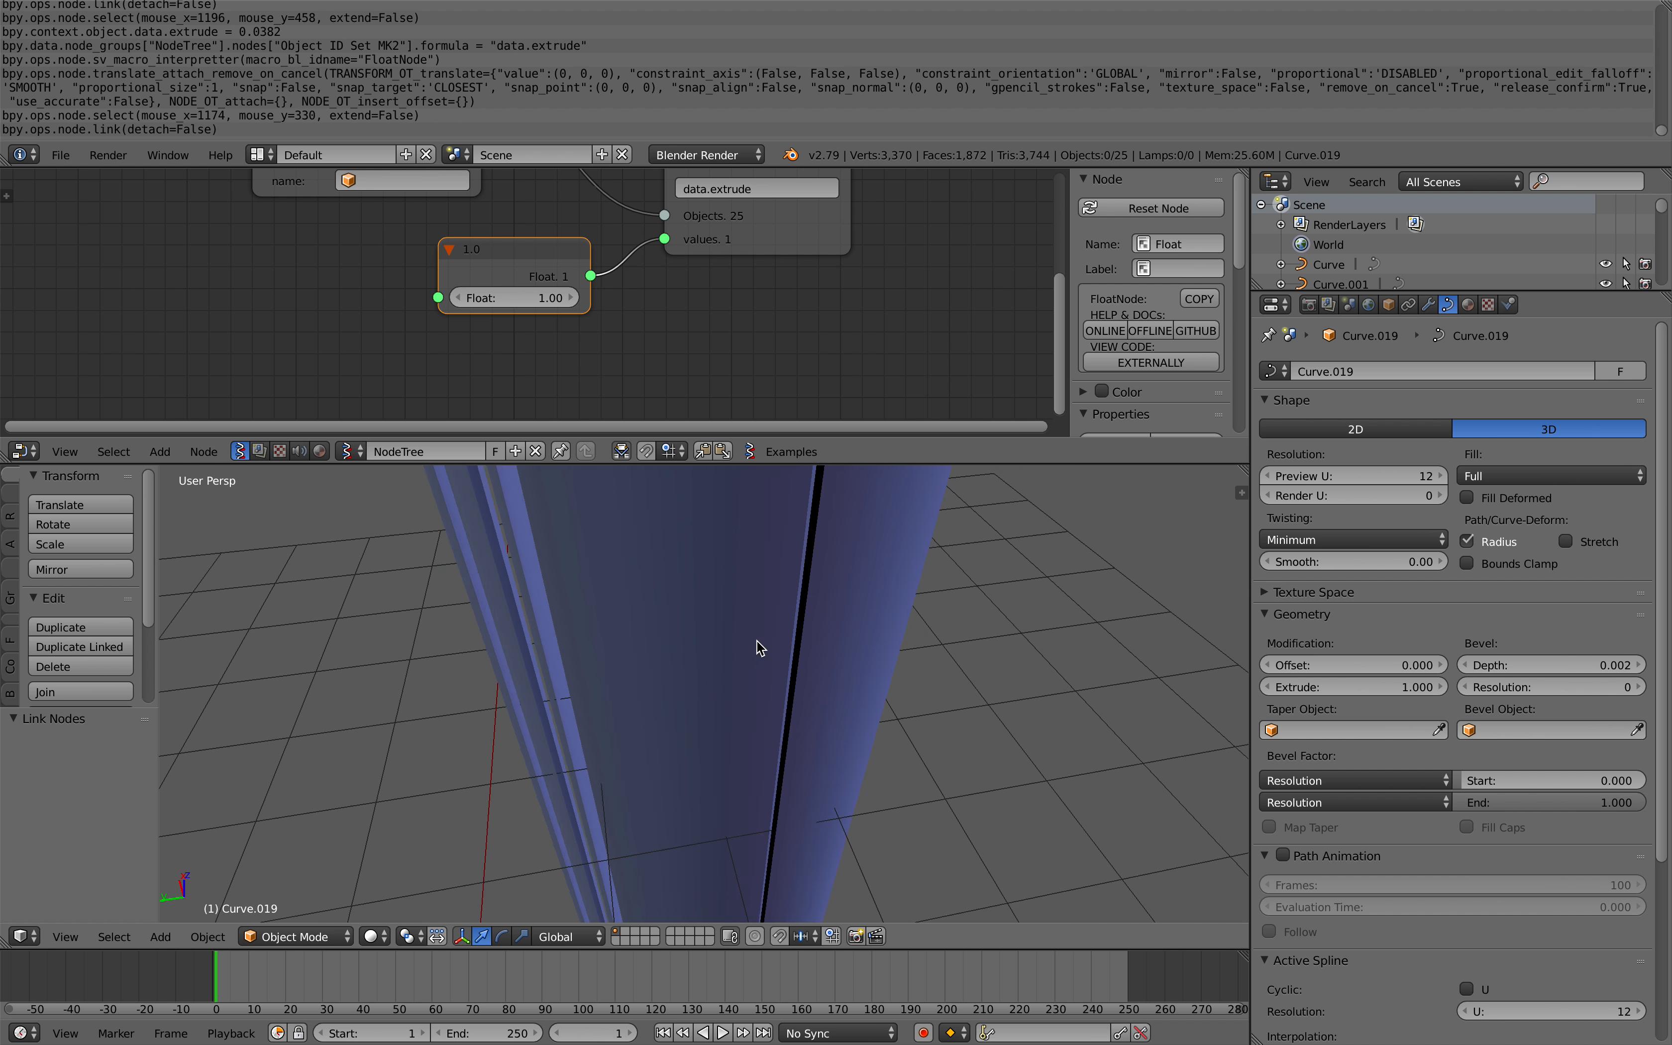
Lower the Float node's value to 0.016 and collapse the Info log again.
left_click_drag(515, 298, 283, 298, "shift")
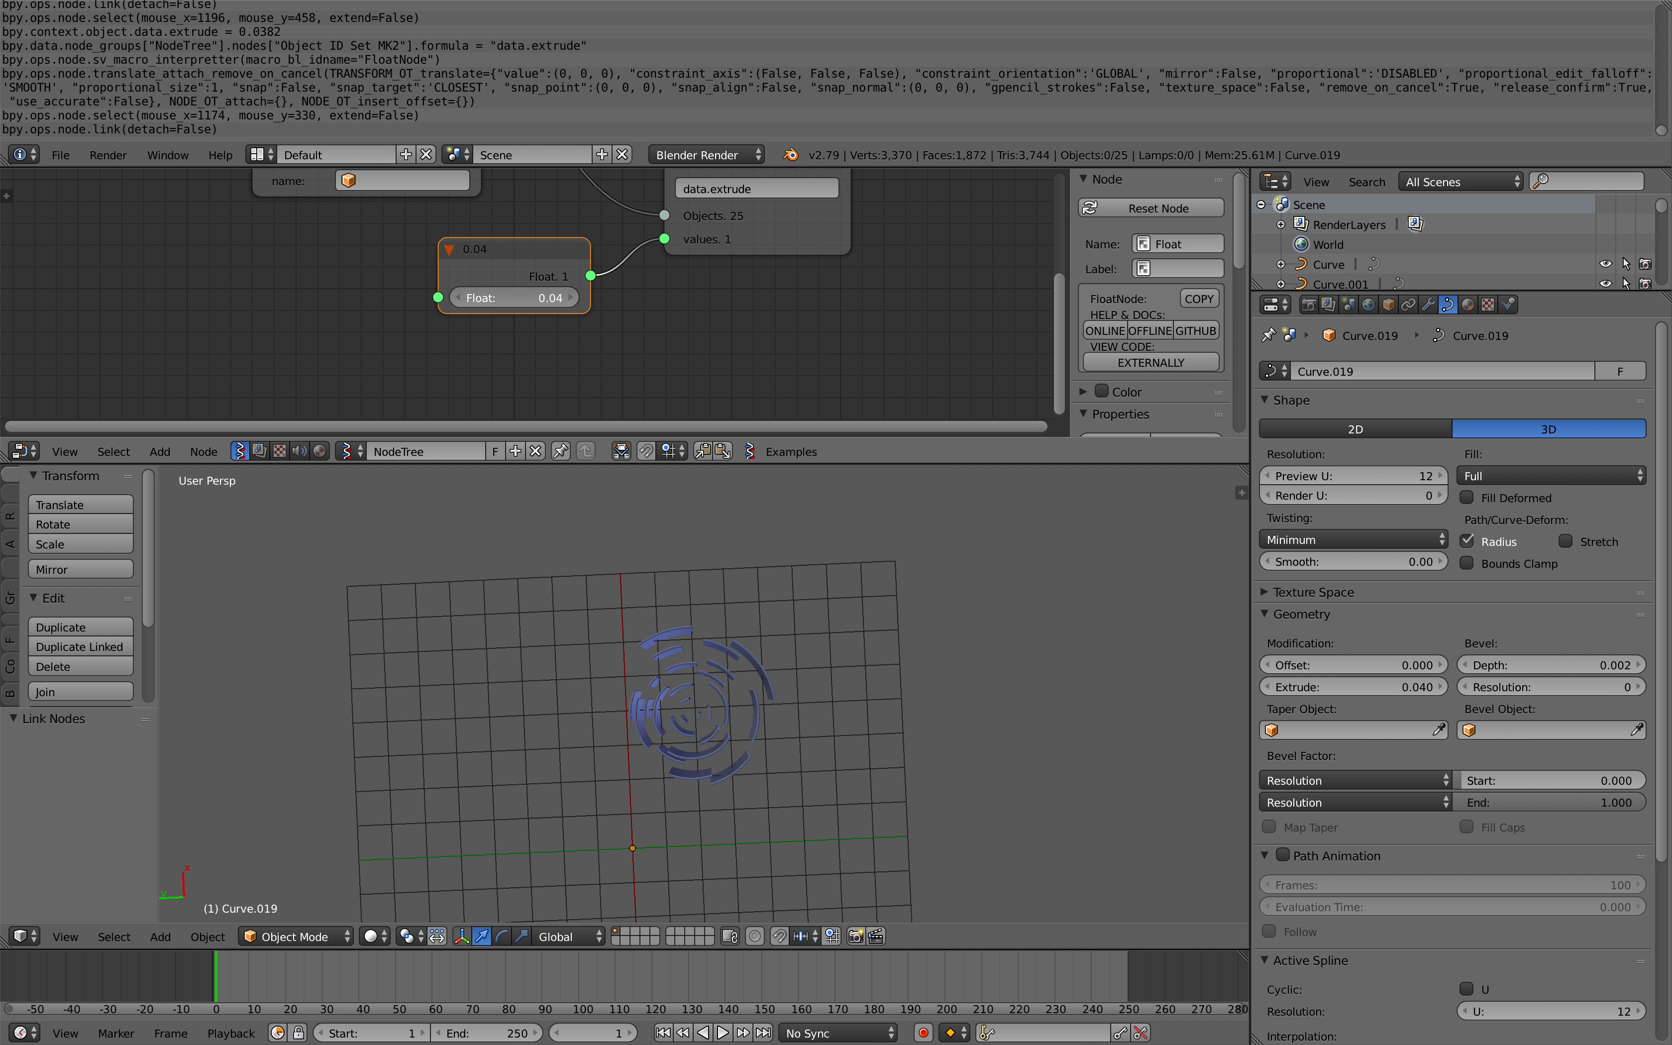
scroll(505, 302, "up", 2)
left_click_drag(542, 259, 488, 267)
middle_click_drag(668, 690, 744, 628)
scroll(744, 629, "up", 3)
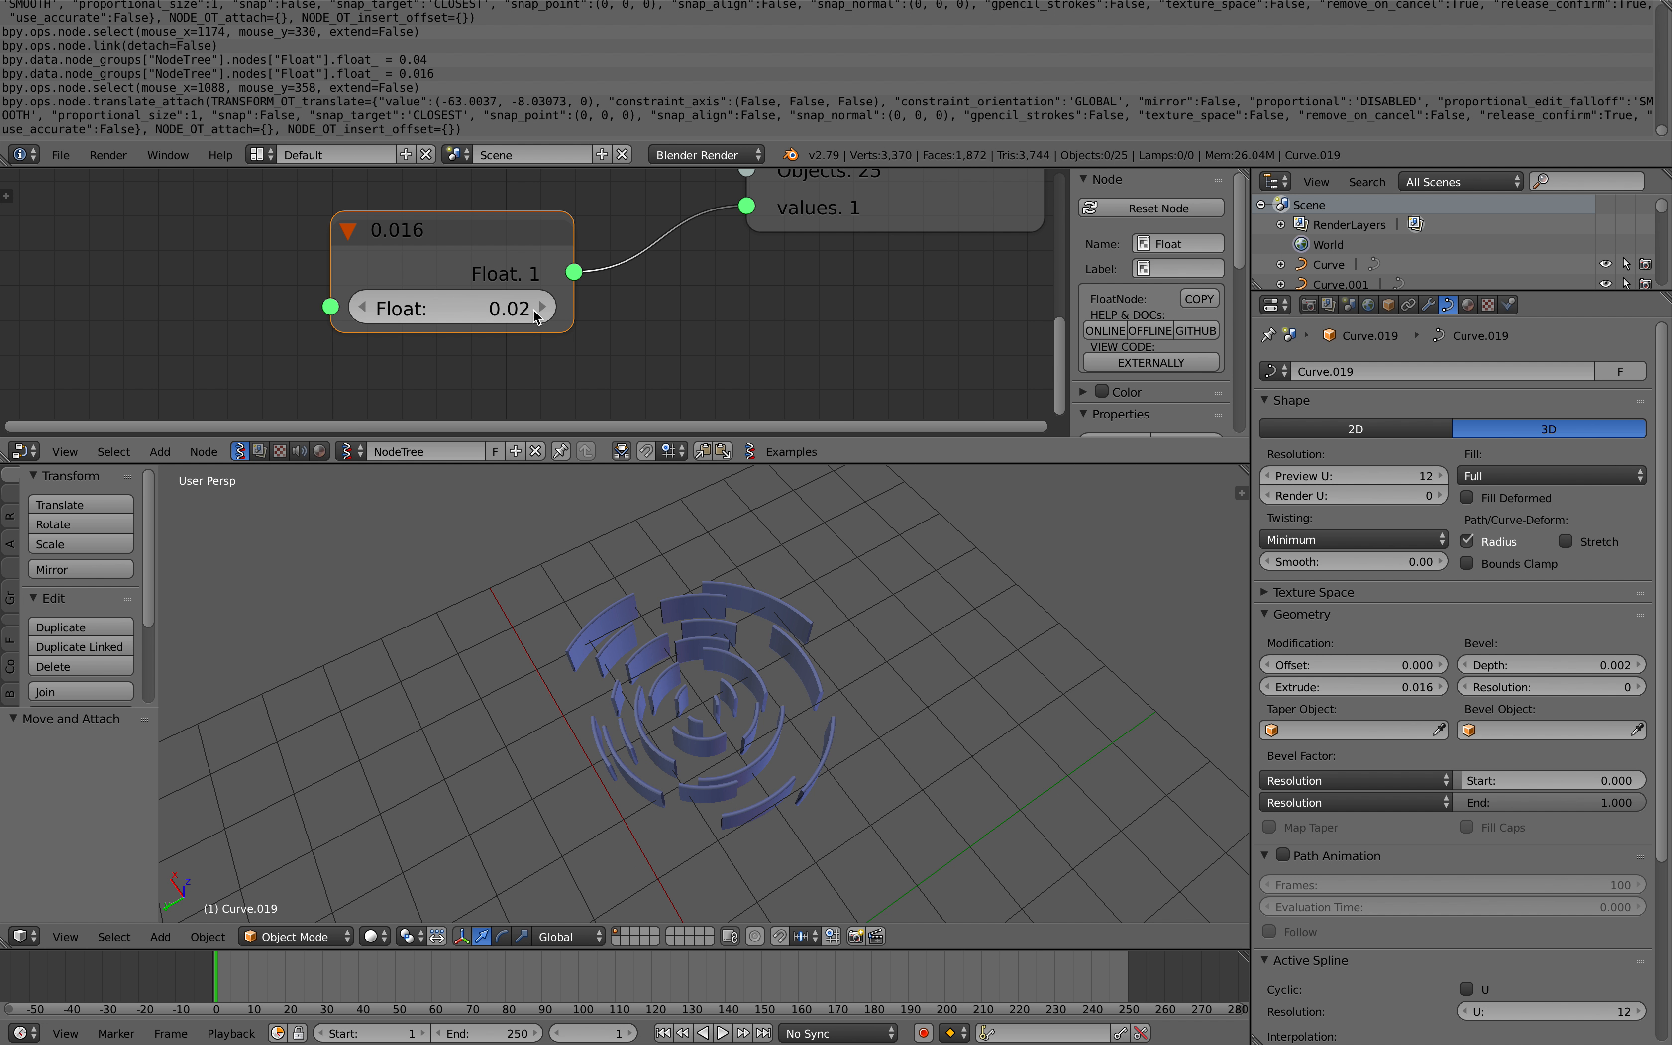
left_click_drag(498, 261, 427, 252)
scroll(609, 384, "down", 1)
left_click_drag(724, 166, 724, 27)
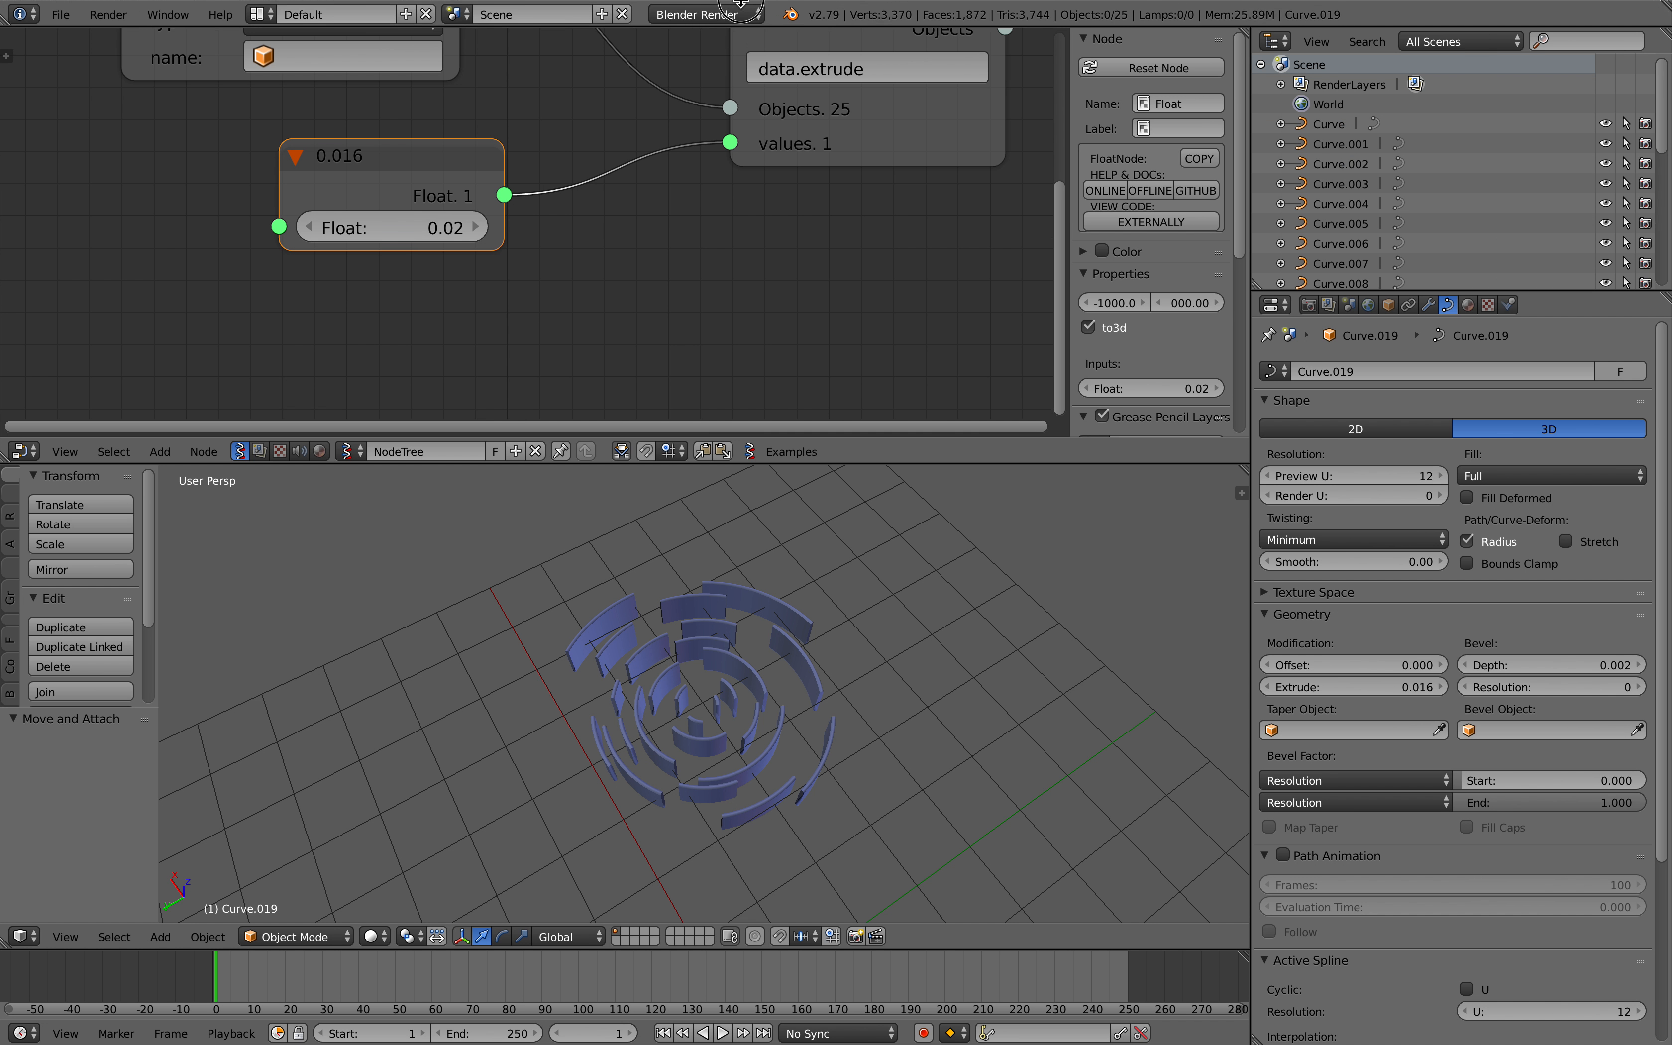
Enlarge the node editor, shift the Float node aside and add a Random Num Gen node beside it.
left_click_drag(777, 464, 767, 570)
scroll(456, 224, "down", 1)
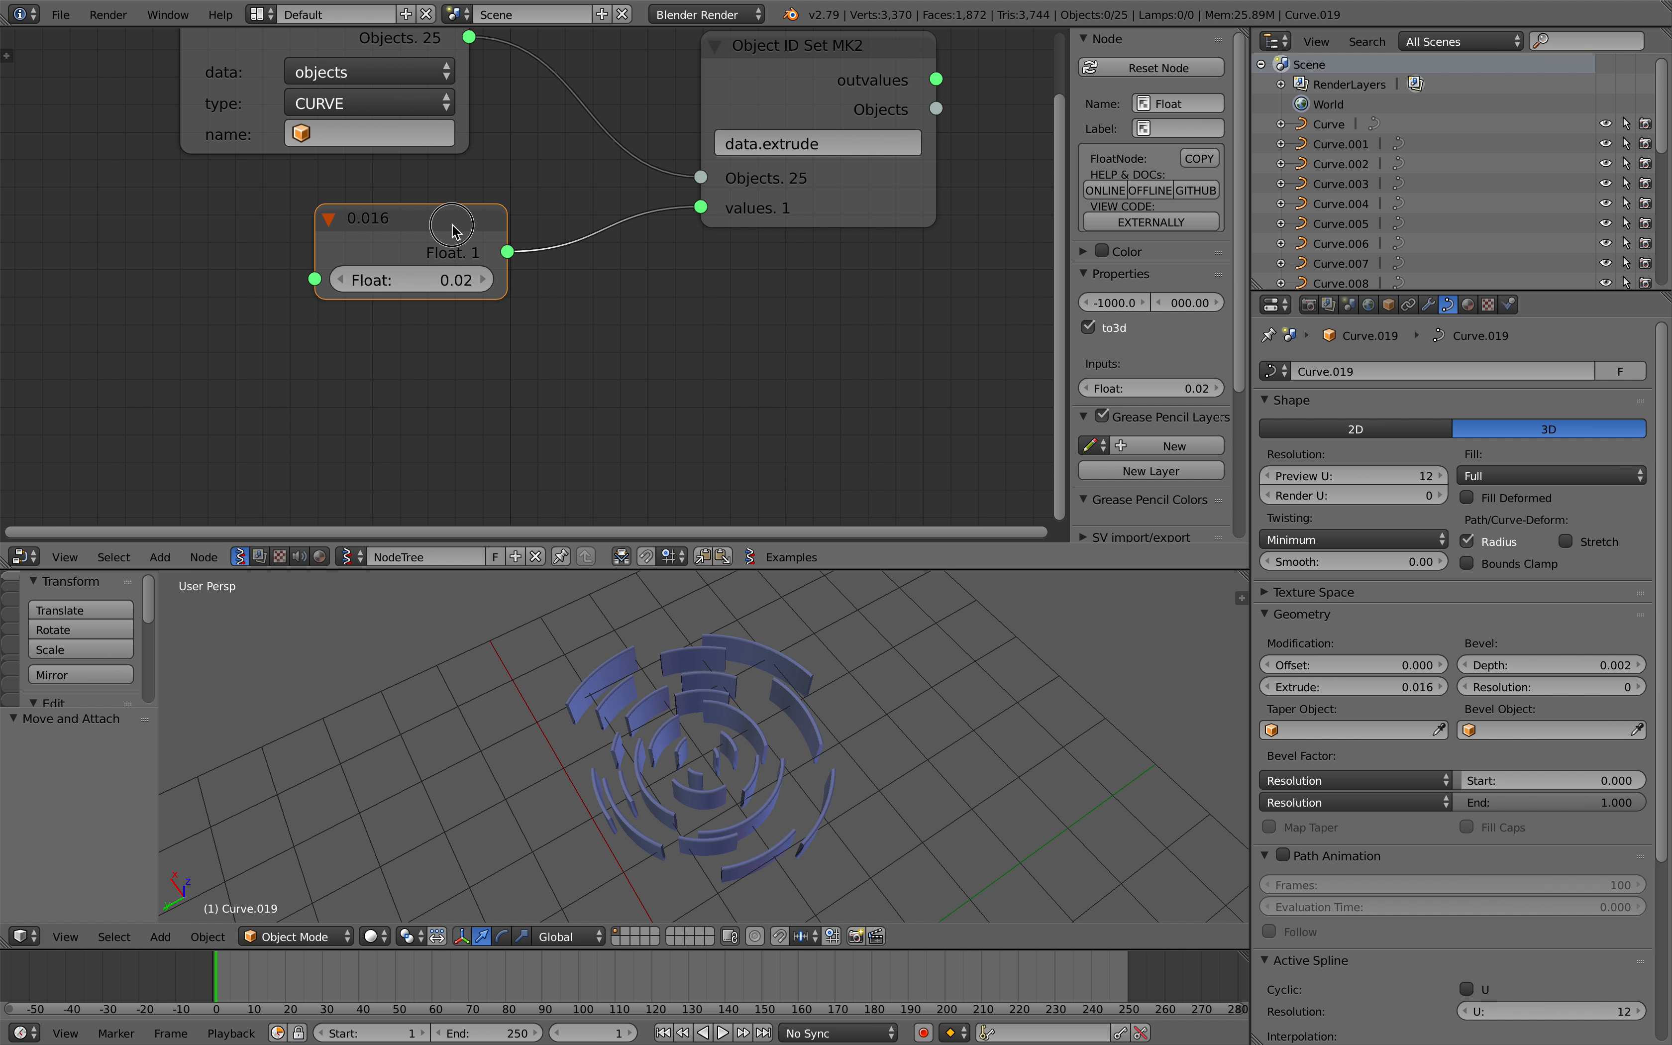
left_click_drag(456, 224, 401, 226)
key("alt+space")
type("random")
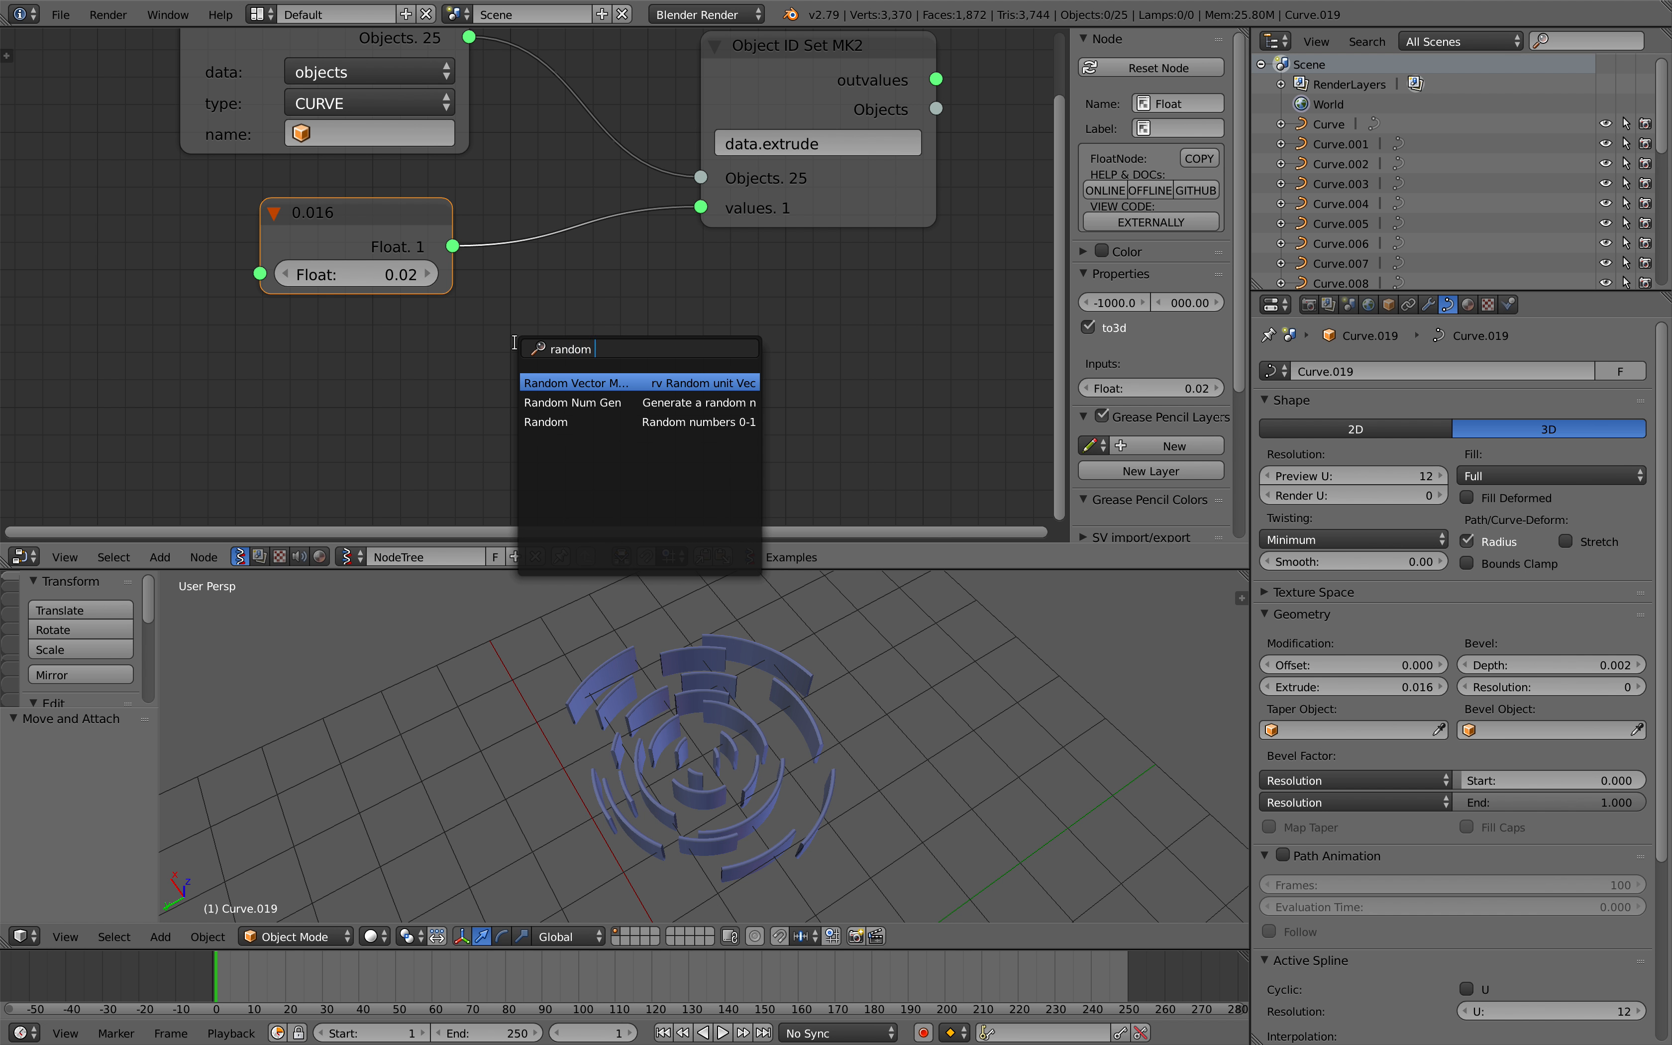
key("Return")
left_click(470, 329)
middle_click_drag(477, 319, 475, 248)
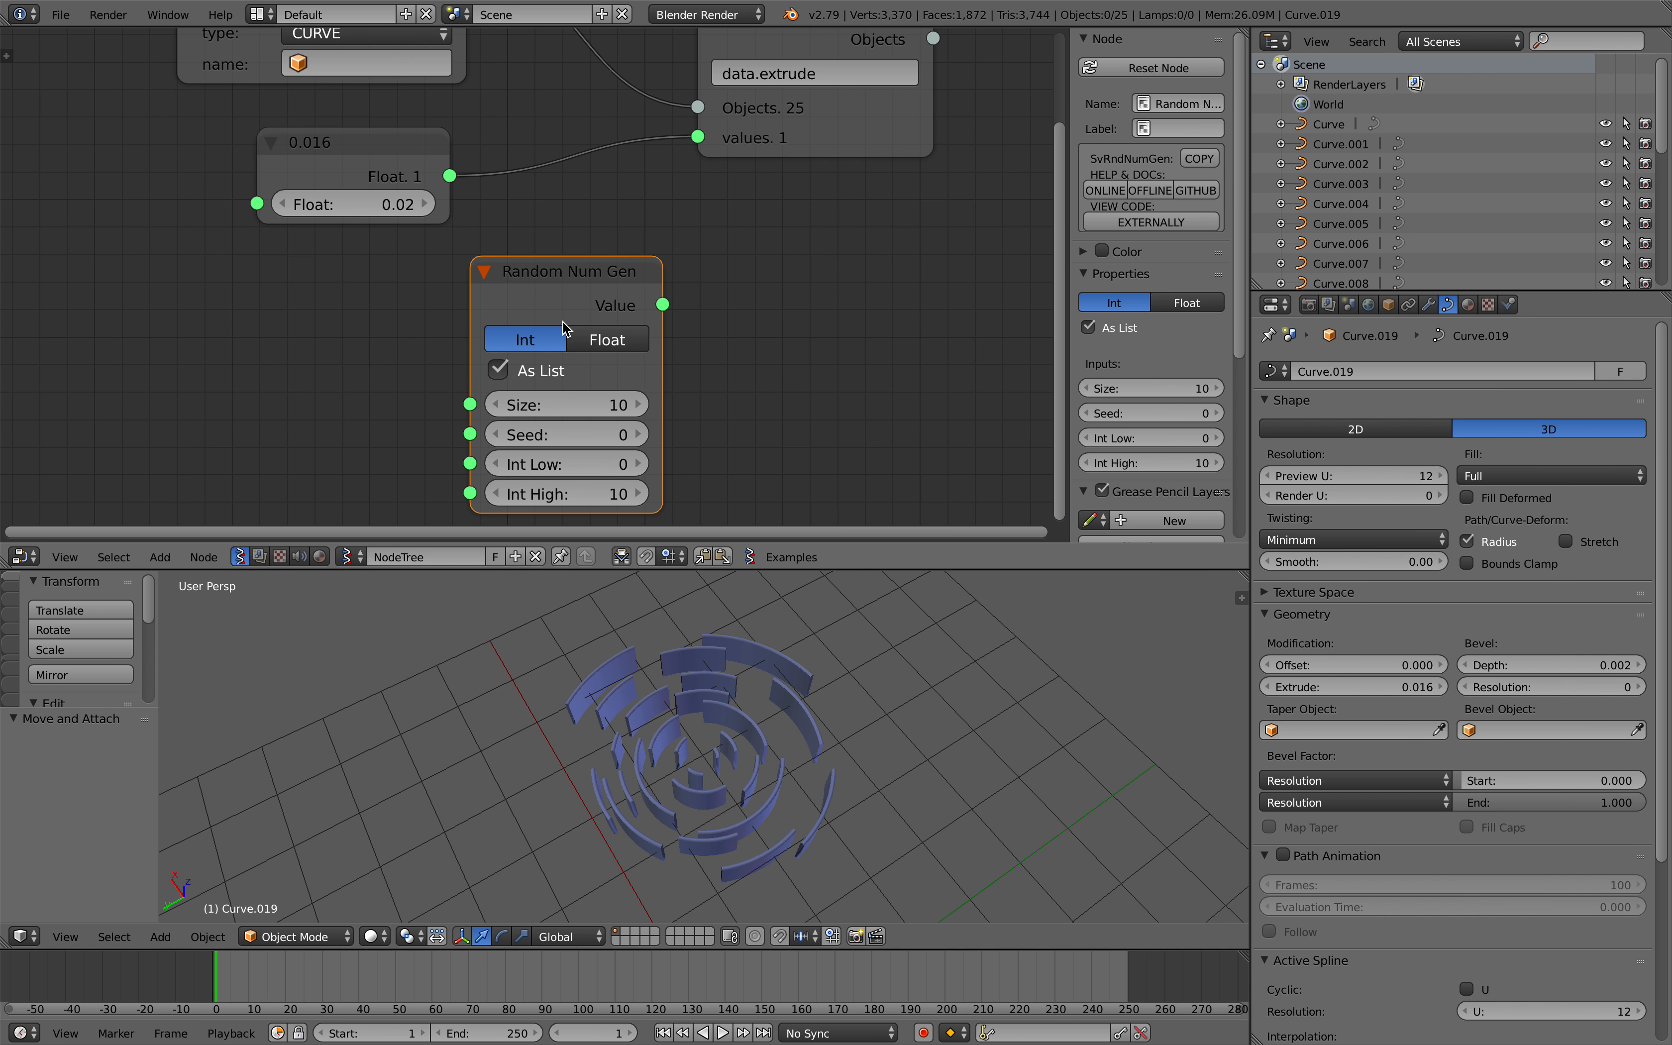
Switch the Random Num Gen node to Float and feed its Float Low input from the Float node set to 0.011.
left_click(583, 343)
left_click_drag(358, 173, 459, 454)
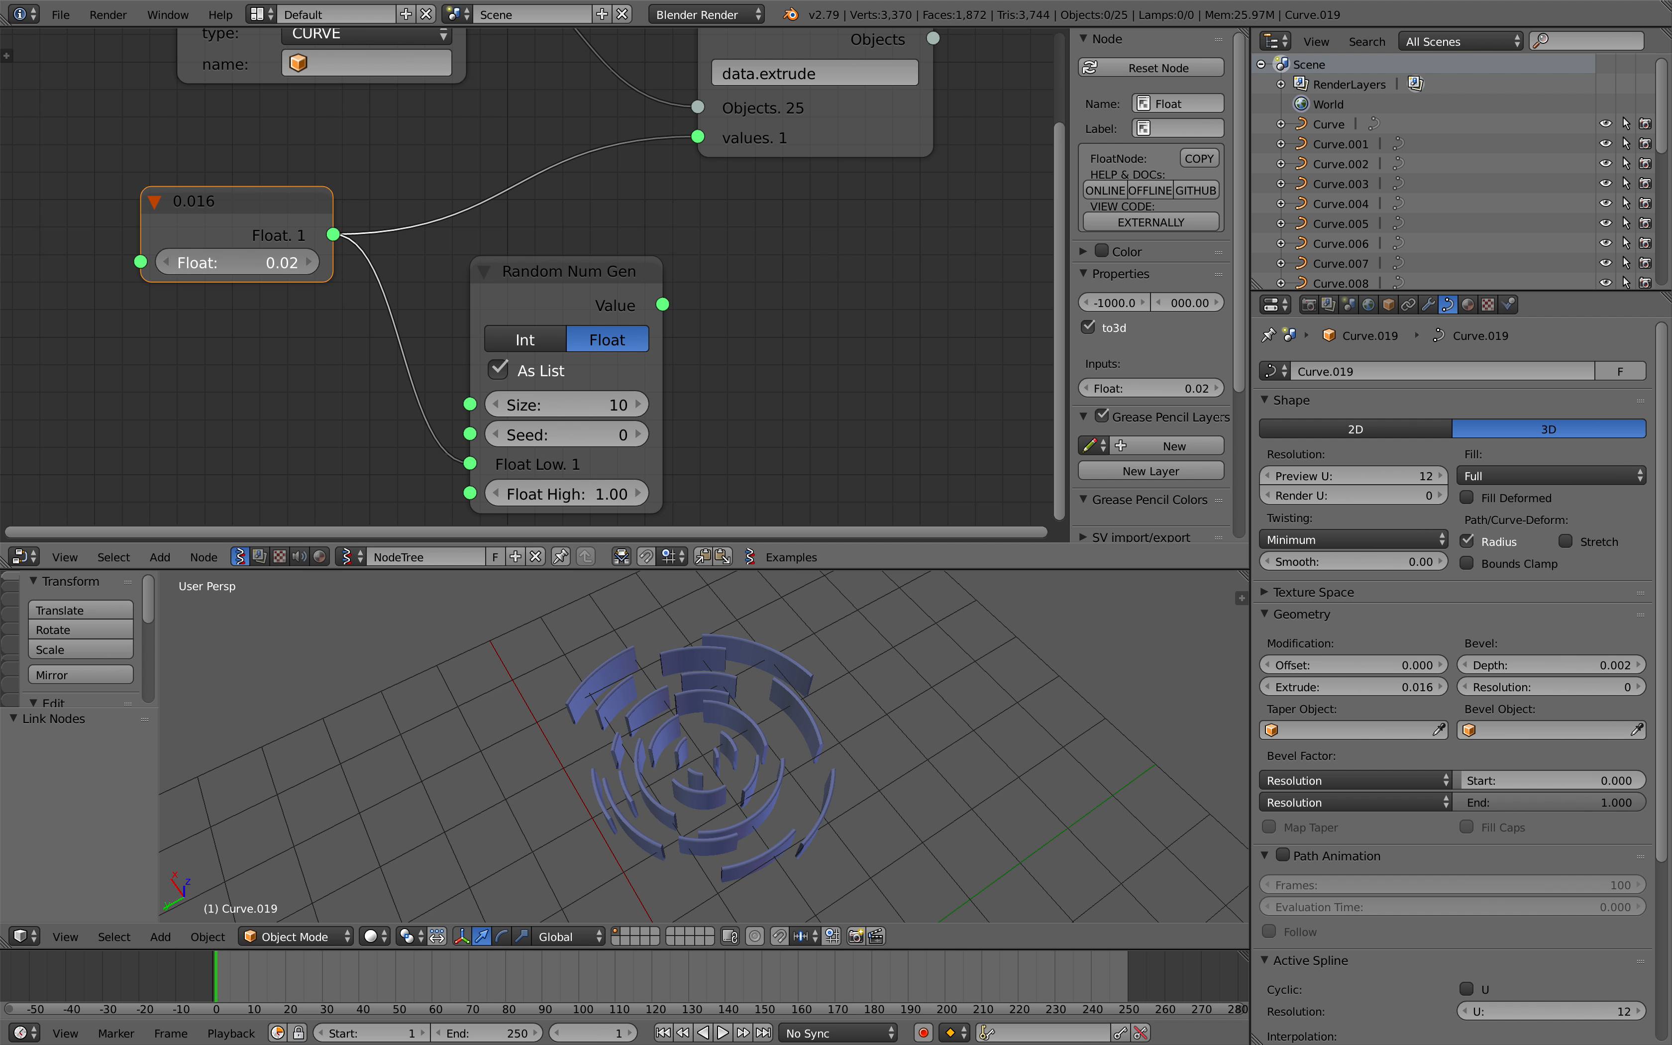
key("Return")
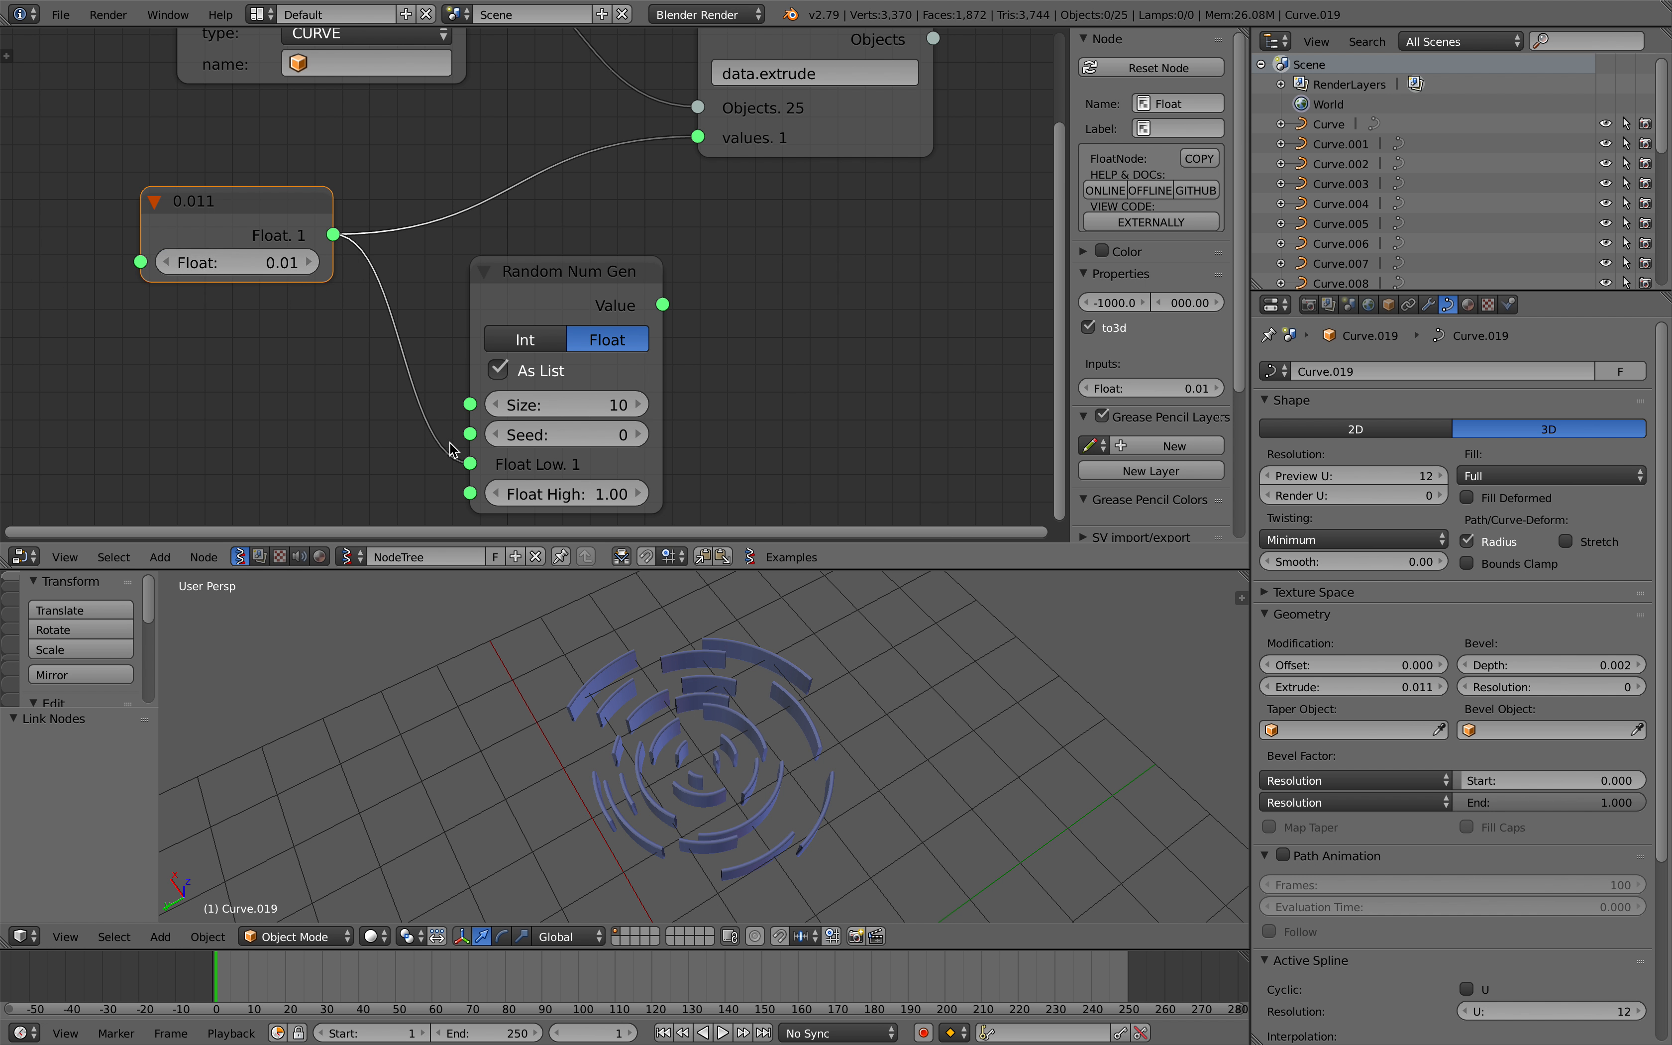
Connect Random Num Gen's Value to the Object ID Set MK2 values input, with Seed 114 and Float High 0.06.
left_click_drag(615, 285, 698, 137)
left_click_drag(571, 251, 552, 222)
left_click_drag(496, 382, 575, 385)
left_click_drag(494, 441, 454, 441)
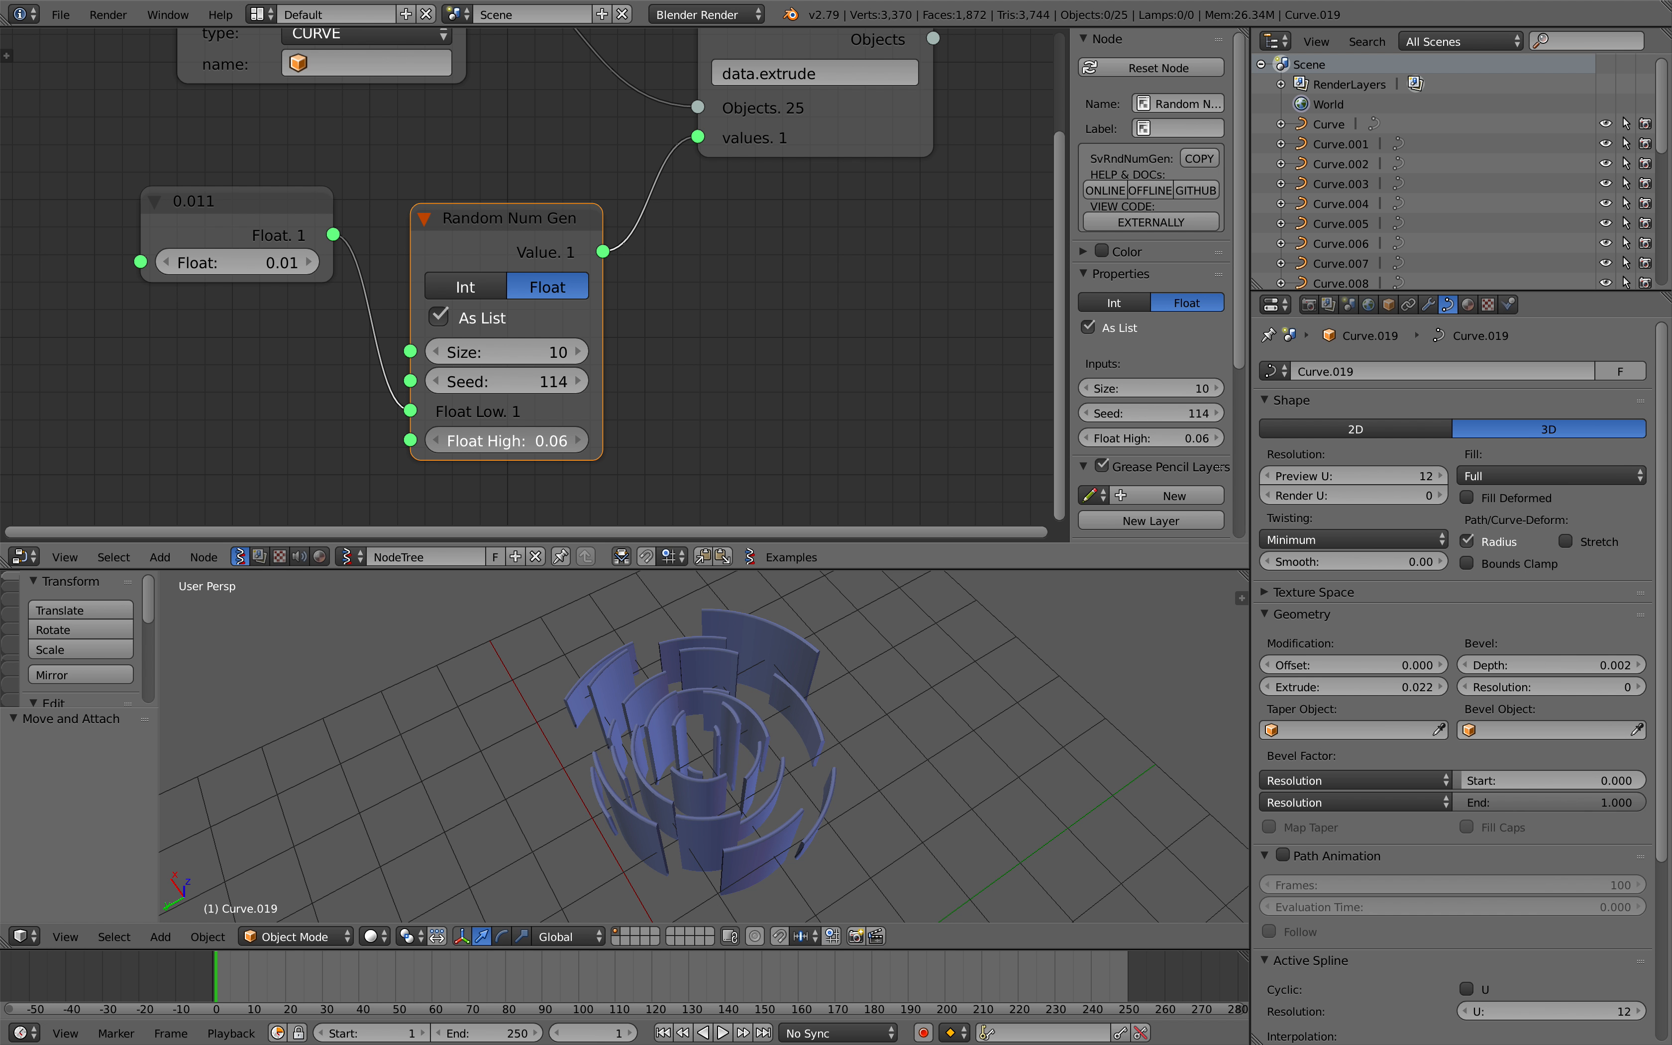
Set the Random Num Gen node's Seed to 238 and Size to 1, and save over the file.
left_click_drag(517, 382, 544, 382)
middle_click_drag(839, 679, 852, 700)
key("ctrl+s")
left_click(851, 702)
left_click_drag(518, 381, 469, 352)
left_click_drag(578, 351, 609, 355)
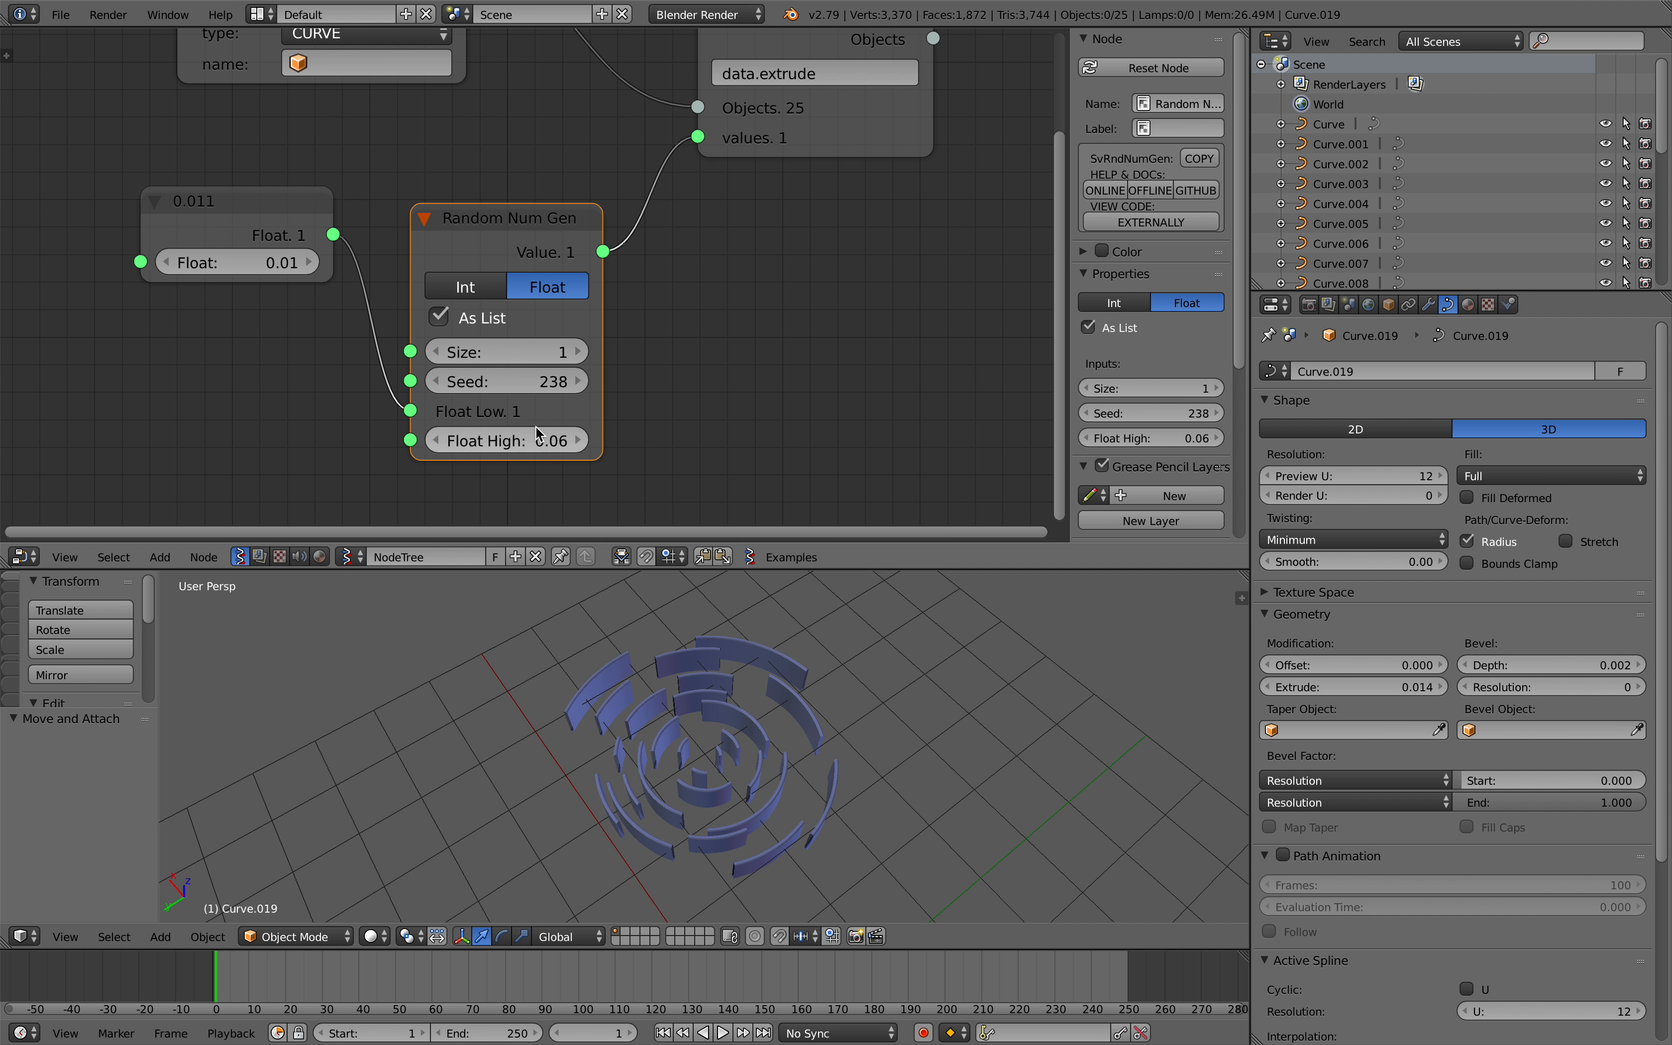
Disconnect the Float node from Random Num Gen and set Float Low to 0.02 and Float High to 0.34.
left_click_drag(411, 410, 362, 418)
left_click(482, 413)
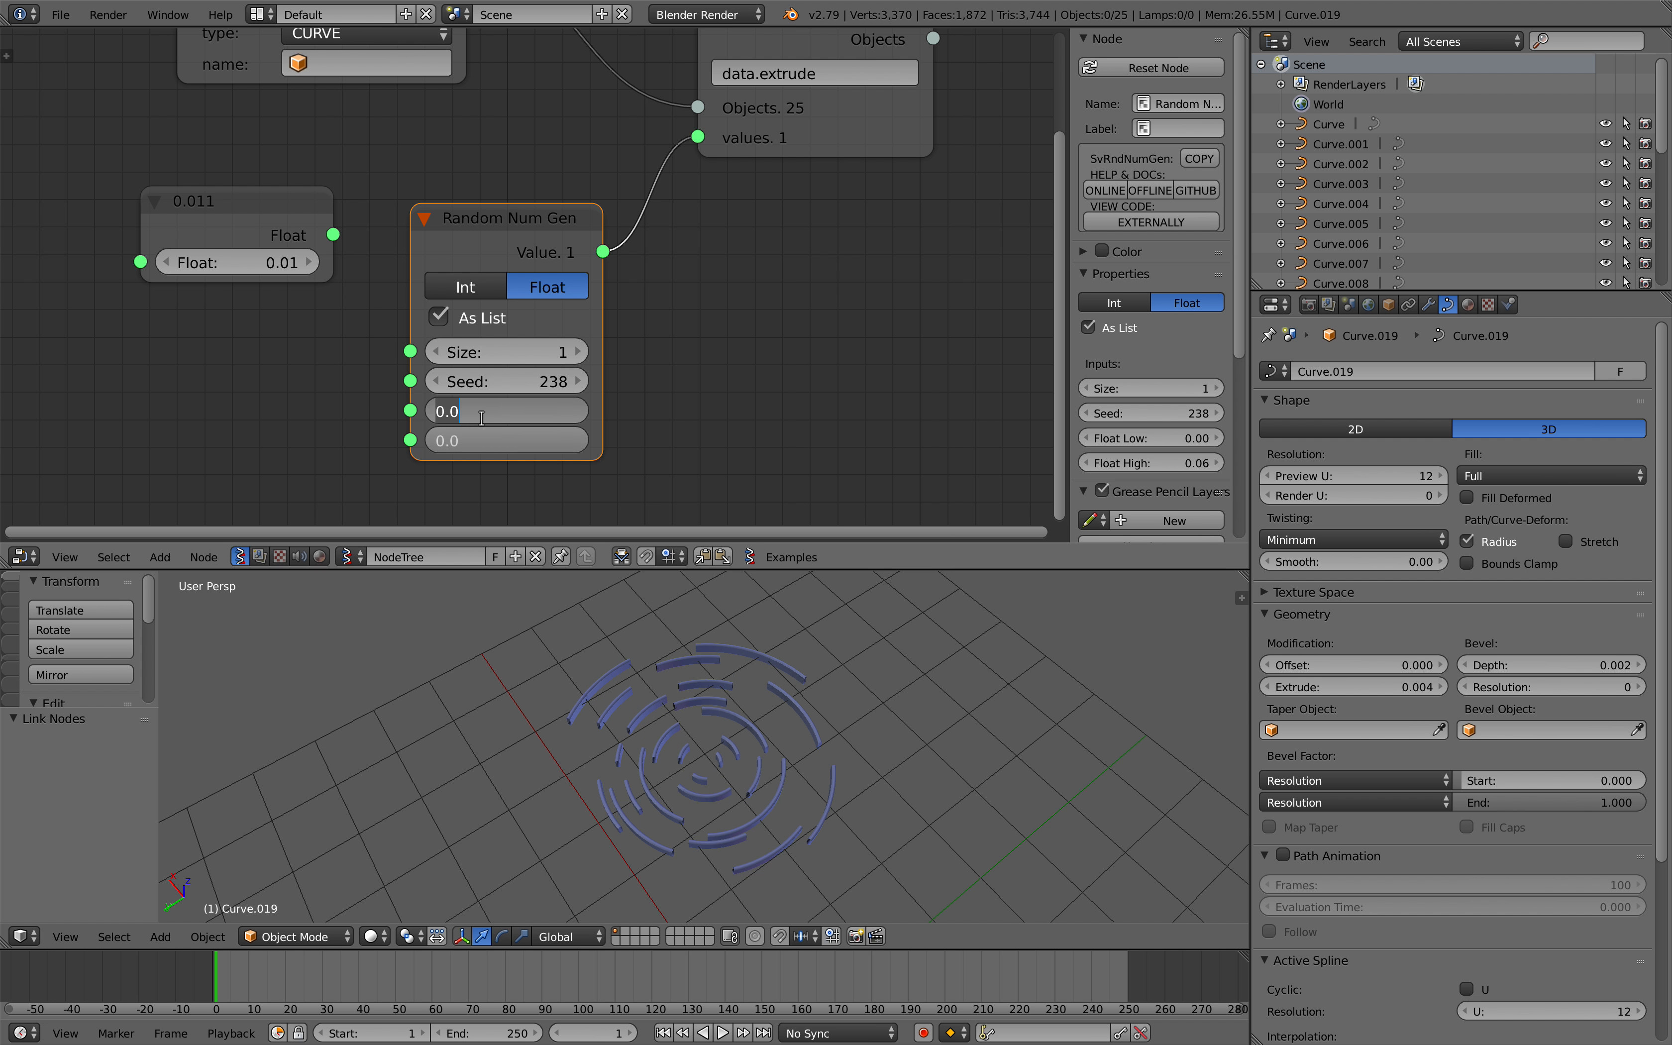
key("Return")
mouse_move(496, 445)
left_mouse_down()
mouse_move(523, 444)
mouse_move(496, 417)
left_mouse_up()
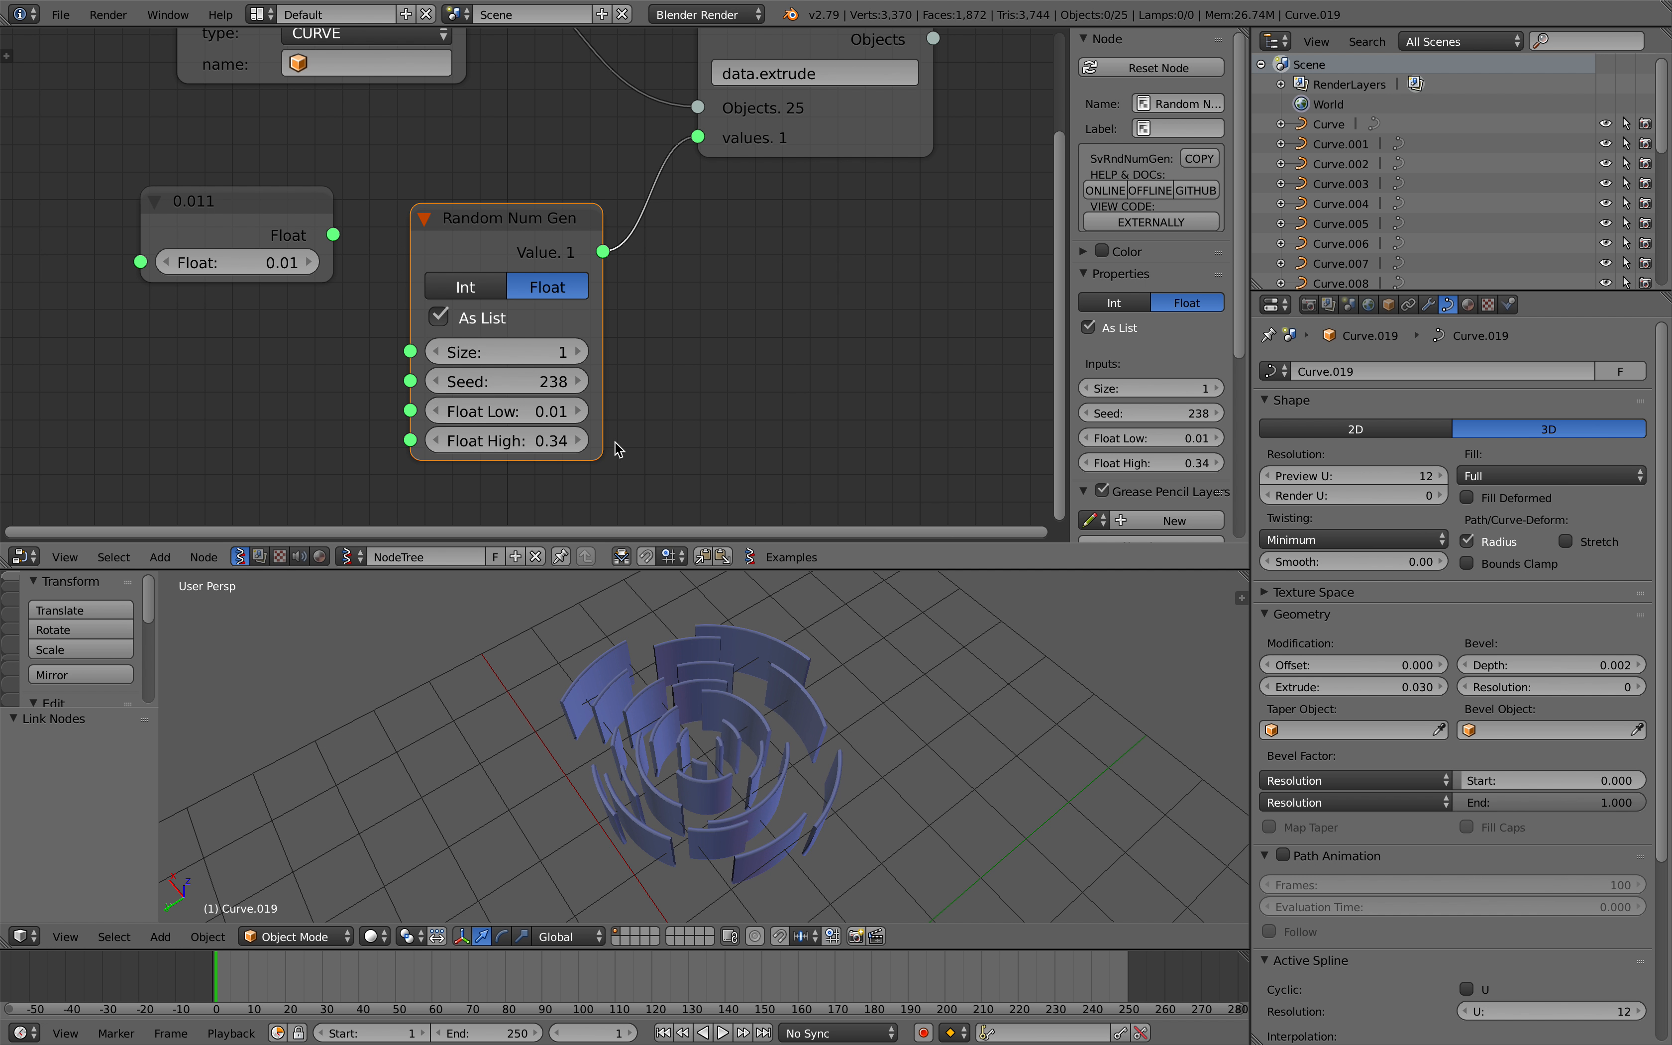
left_click_drag(515, 411, 532, 413)
mouse_move(600, 681)
middle_mouse_down()
mouse_move(596, 639)
mouse_move(592, 656)
middle_mouse_up()
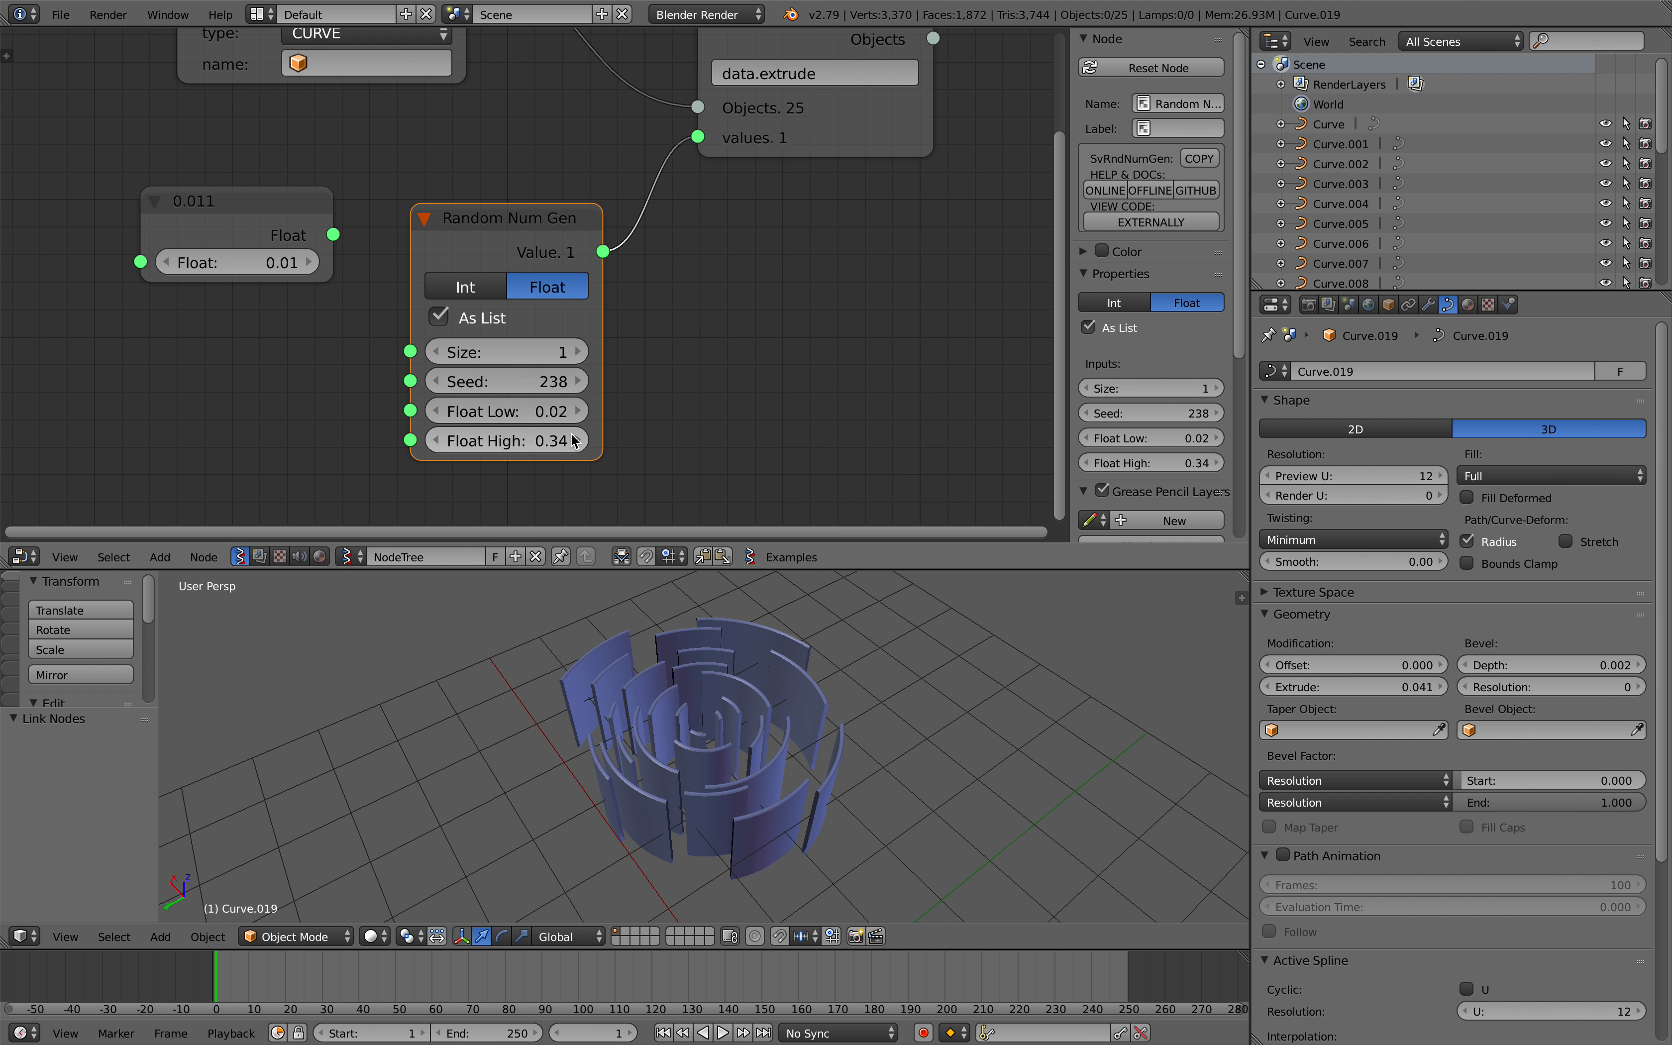
Move the unlinked Float node away, set the Random Num Gen Seed to 304 and save over the file.
left_click_drag(296, 235, 231, 249)
scroll(232, 266, "down", 1)
middle_click_drag(233, 274, 276, 222)
left_click_drag(584, 370, 615, 369)
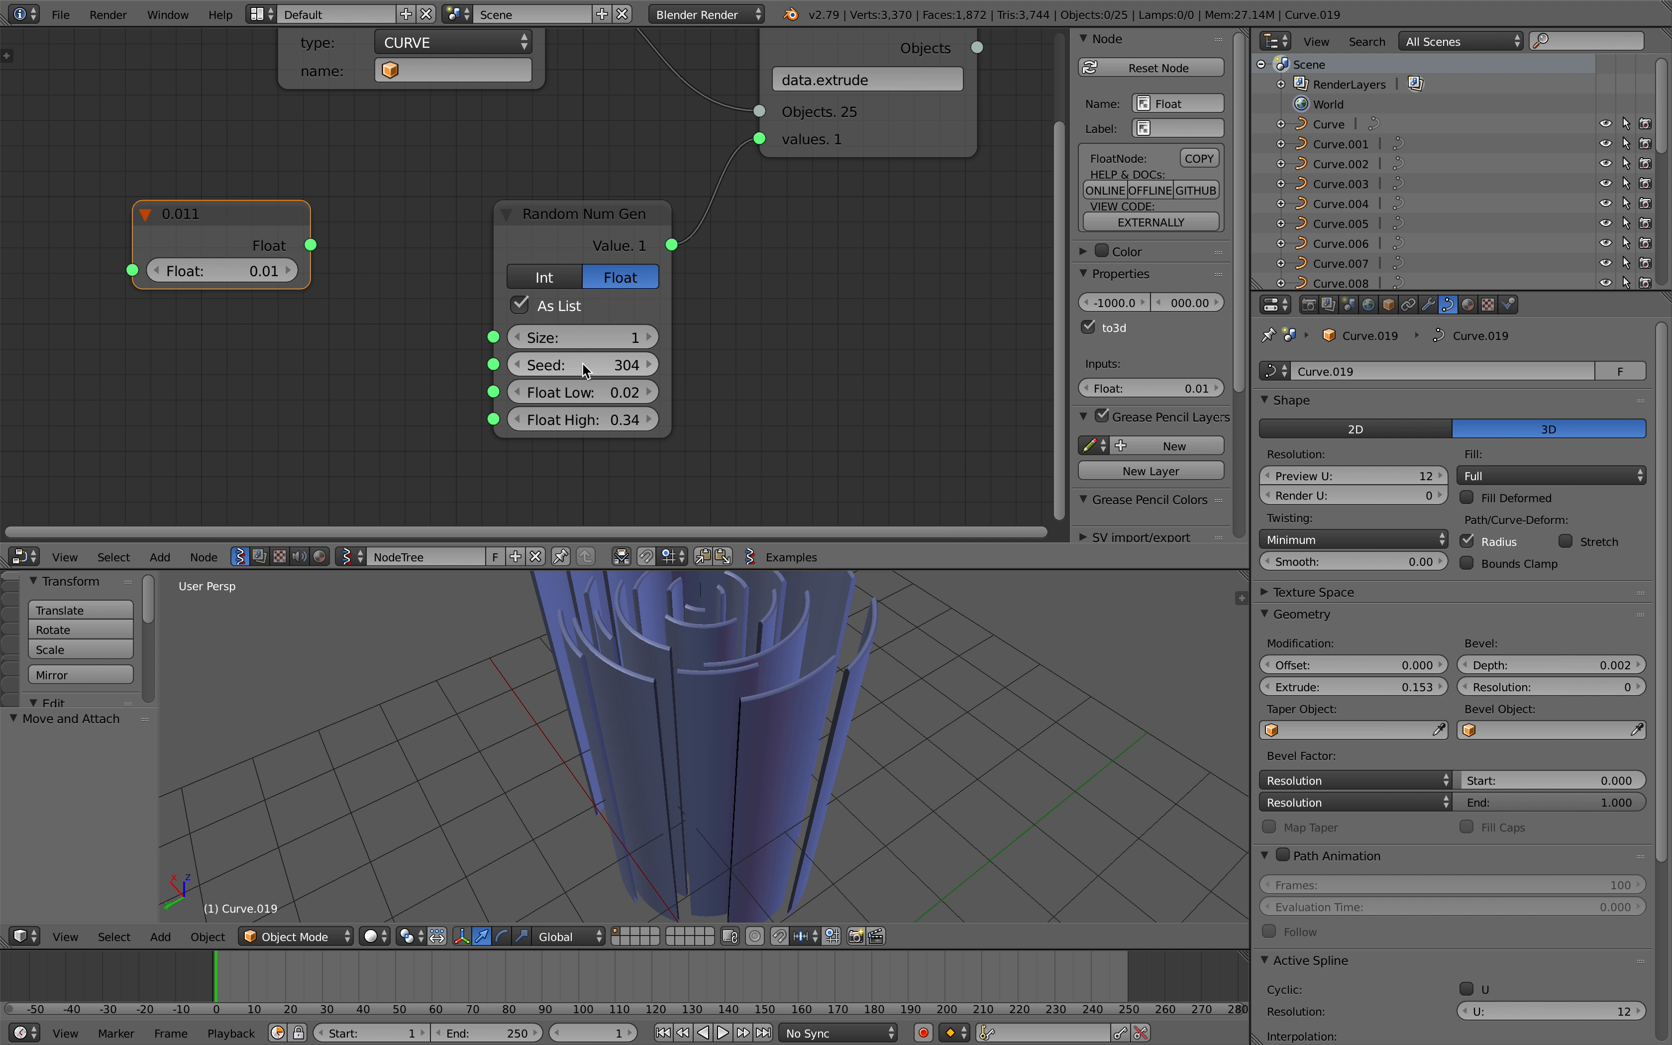
scroll(843, 694, "down", 5)
middle_click_drag(844, 693, 847, 700)
key("ctrl+s")
left_click(847, 700)
Set the Random Num Gen node's Size to 33 and Seed to 400, and save over the file.
mouse_move(619, 338)
left_mouse_down()
mouse_move(643, 338)
mouse_move(626, 364)
left_mouse_up()
middle_click_drag(765, 718, 785, 816)
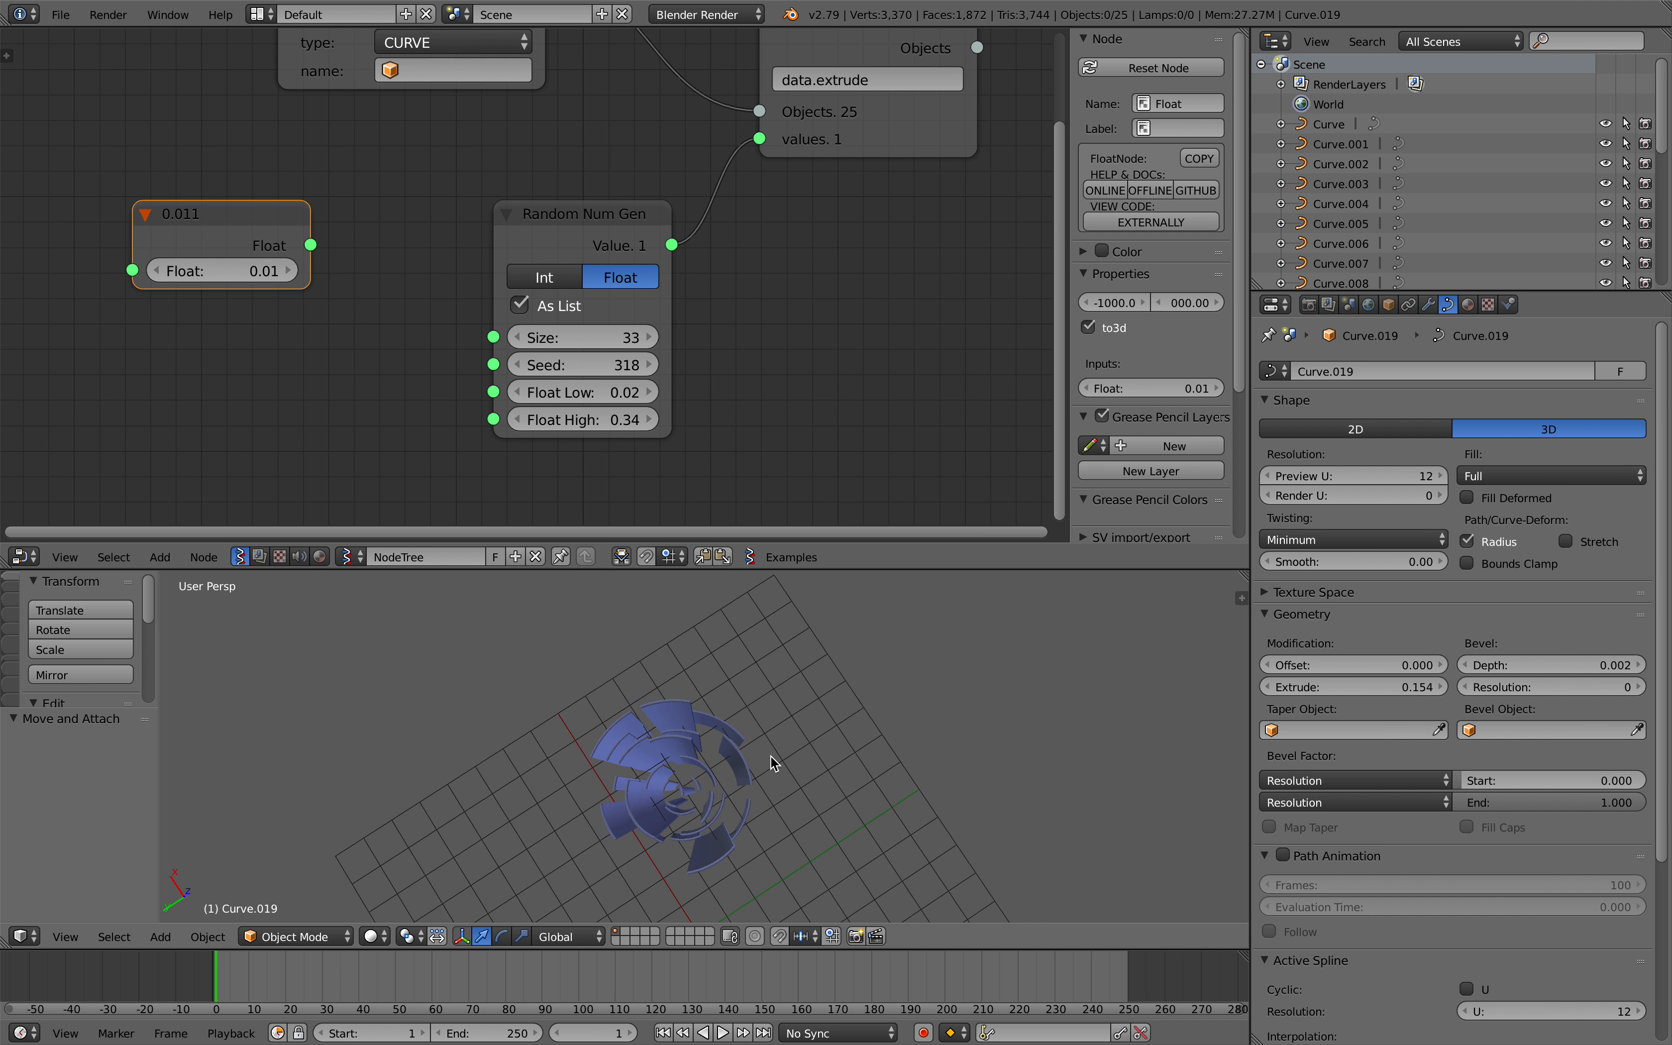
scroll(760, 739, "up", 7)
mouse_move(762, 735)
middle_mouse_down()
mouse_move(836, 688)
mouse_move(758, 758)
middle_mouse_up()
key("ctrl+s")
left_click(758, 757)
left_click_drag(591, 365, 647, 365)
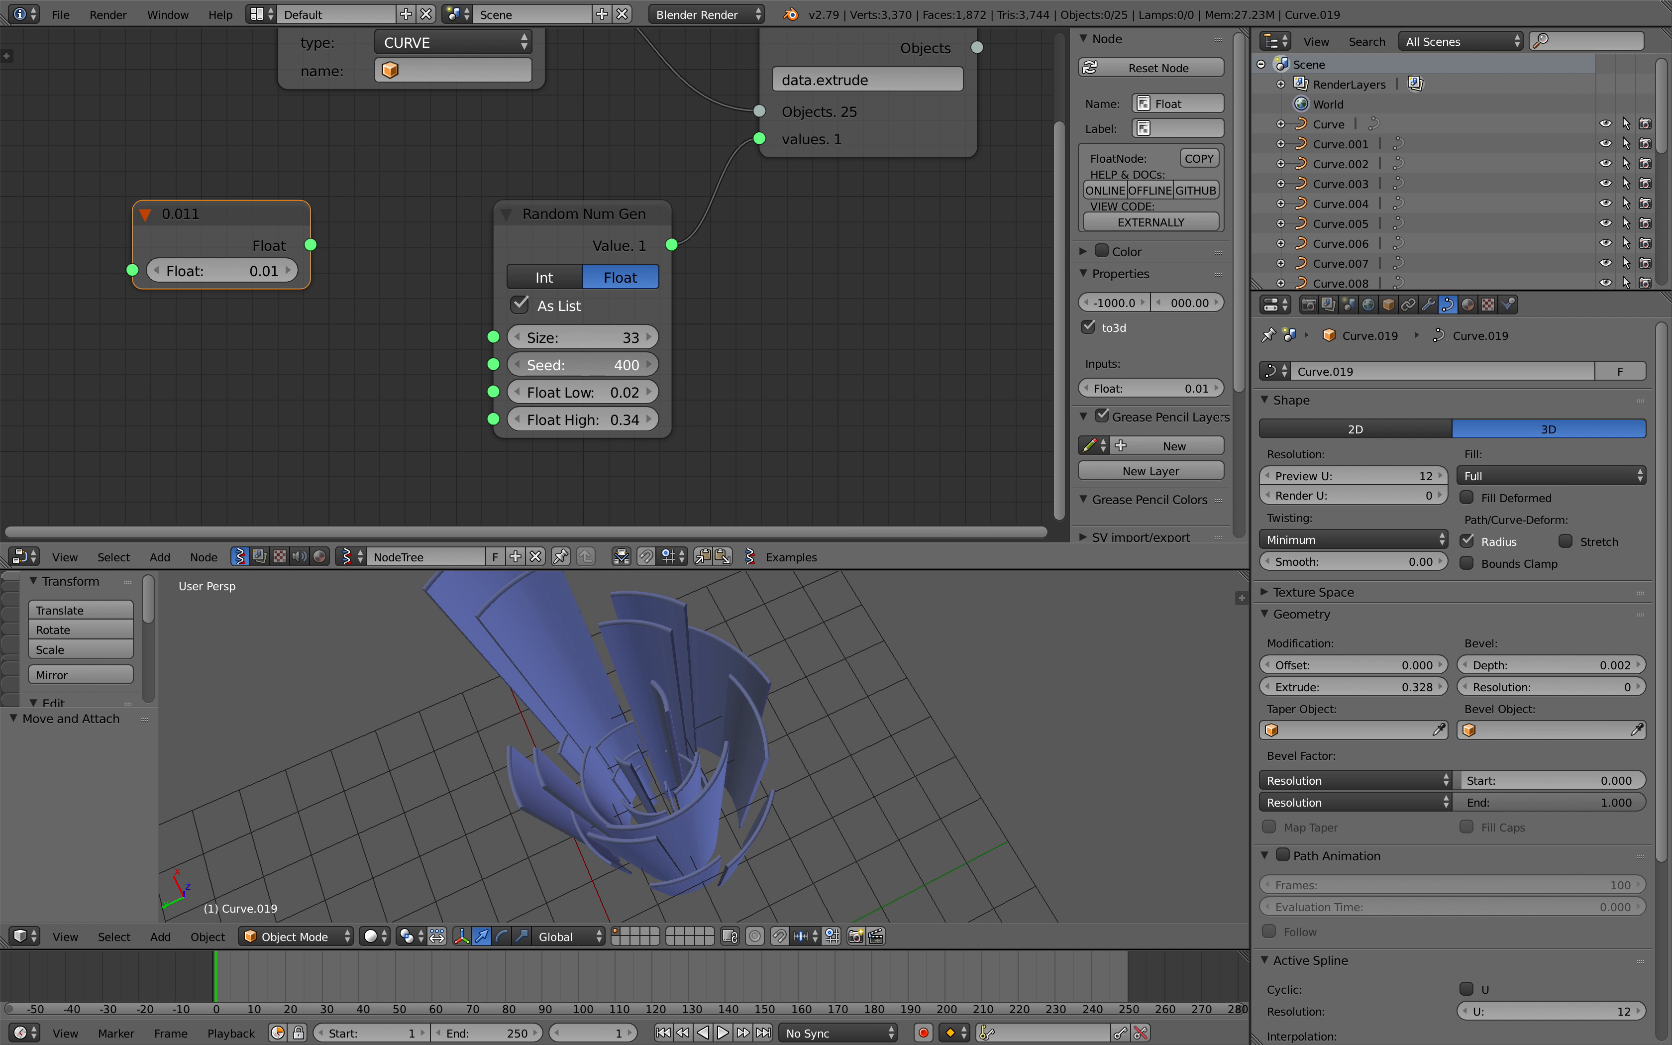
Move the Random Num Gen and Float nodes aside and add a Vector Noise MK2 node set to Scalar.
left_click_drag(575, 215, 166, 187)
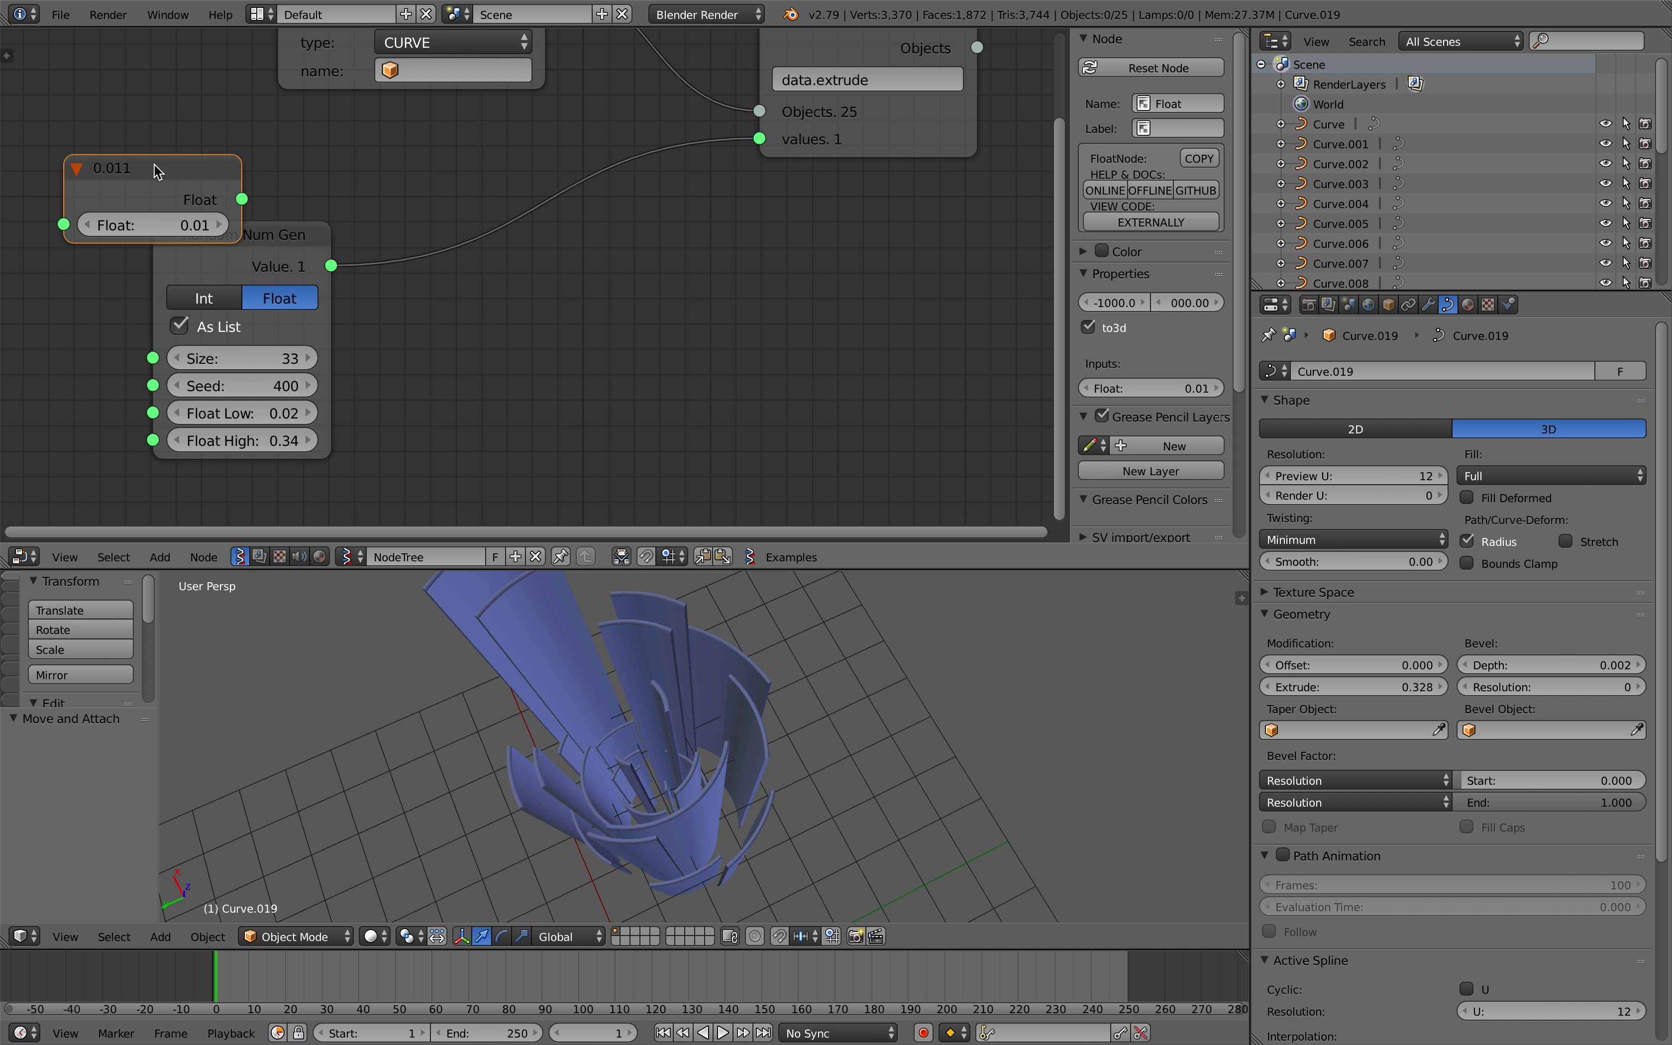
key("shift+a")
left_click(469, 270)
type("noise")
key("Return")
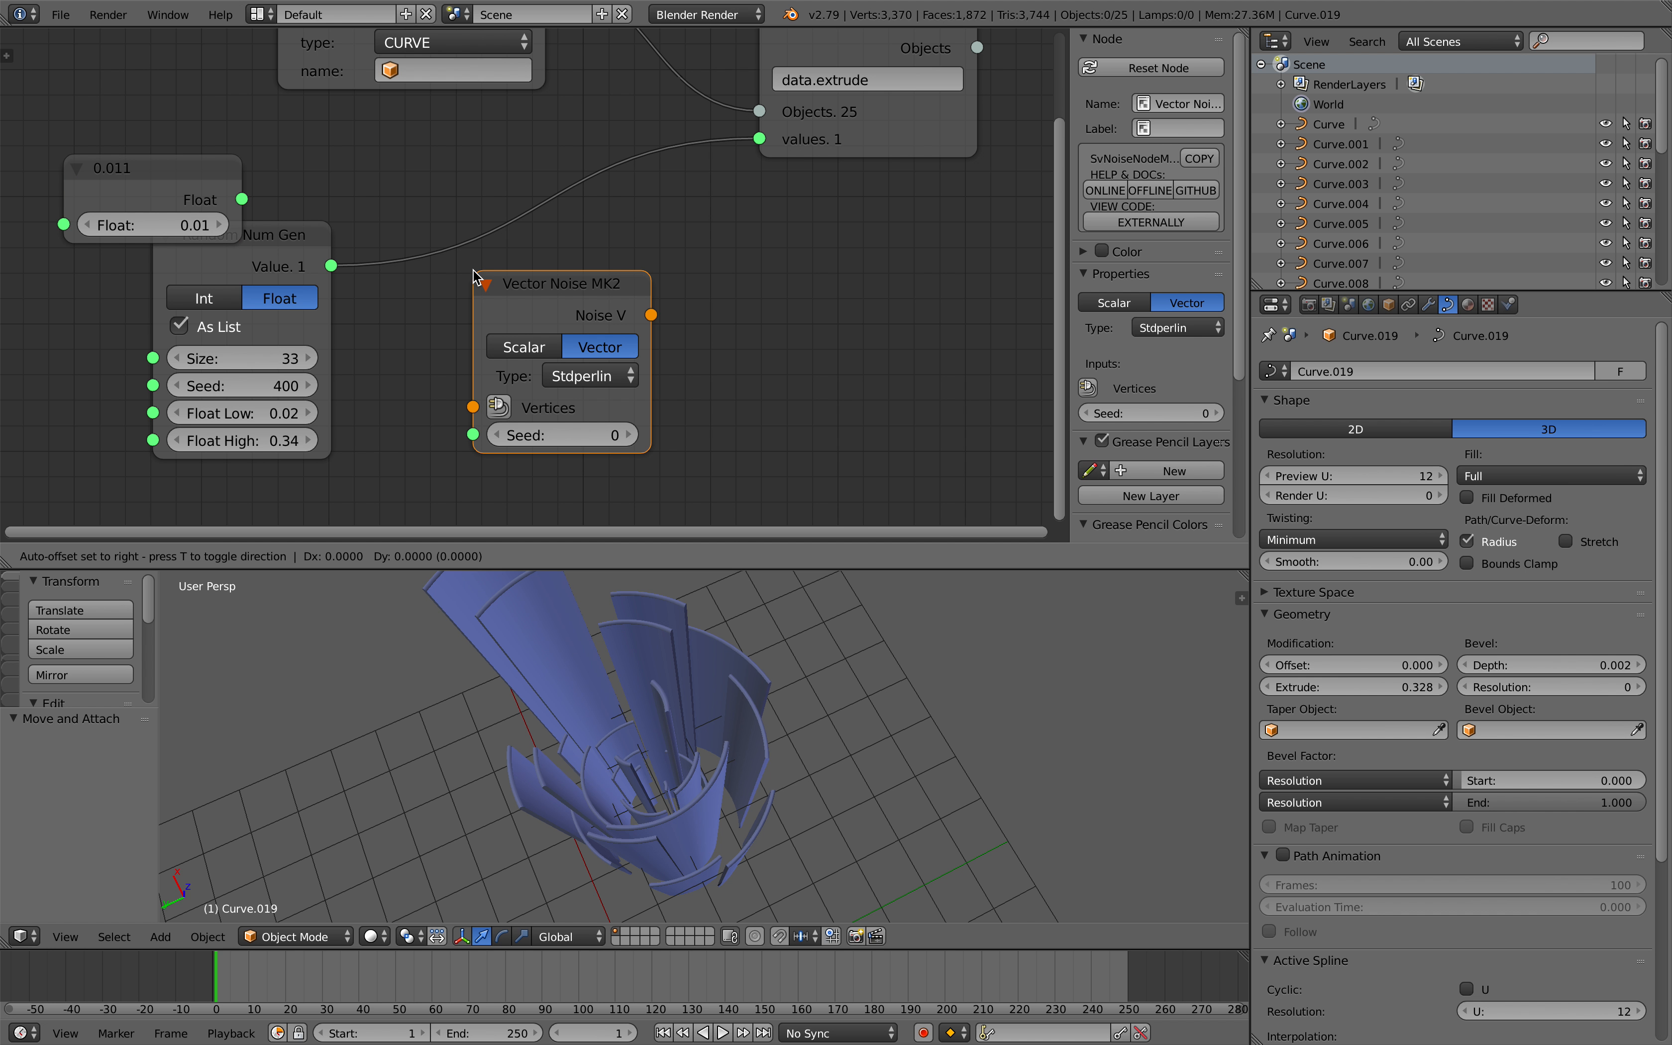
scroll(553, 336, "down", 1)
left_click(553, 337)
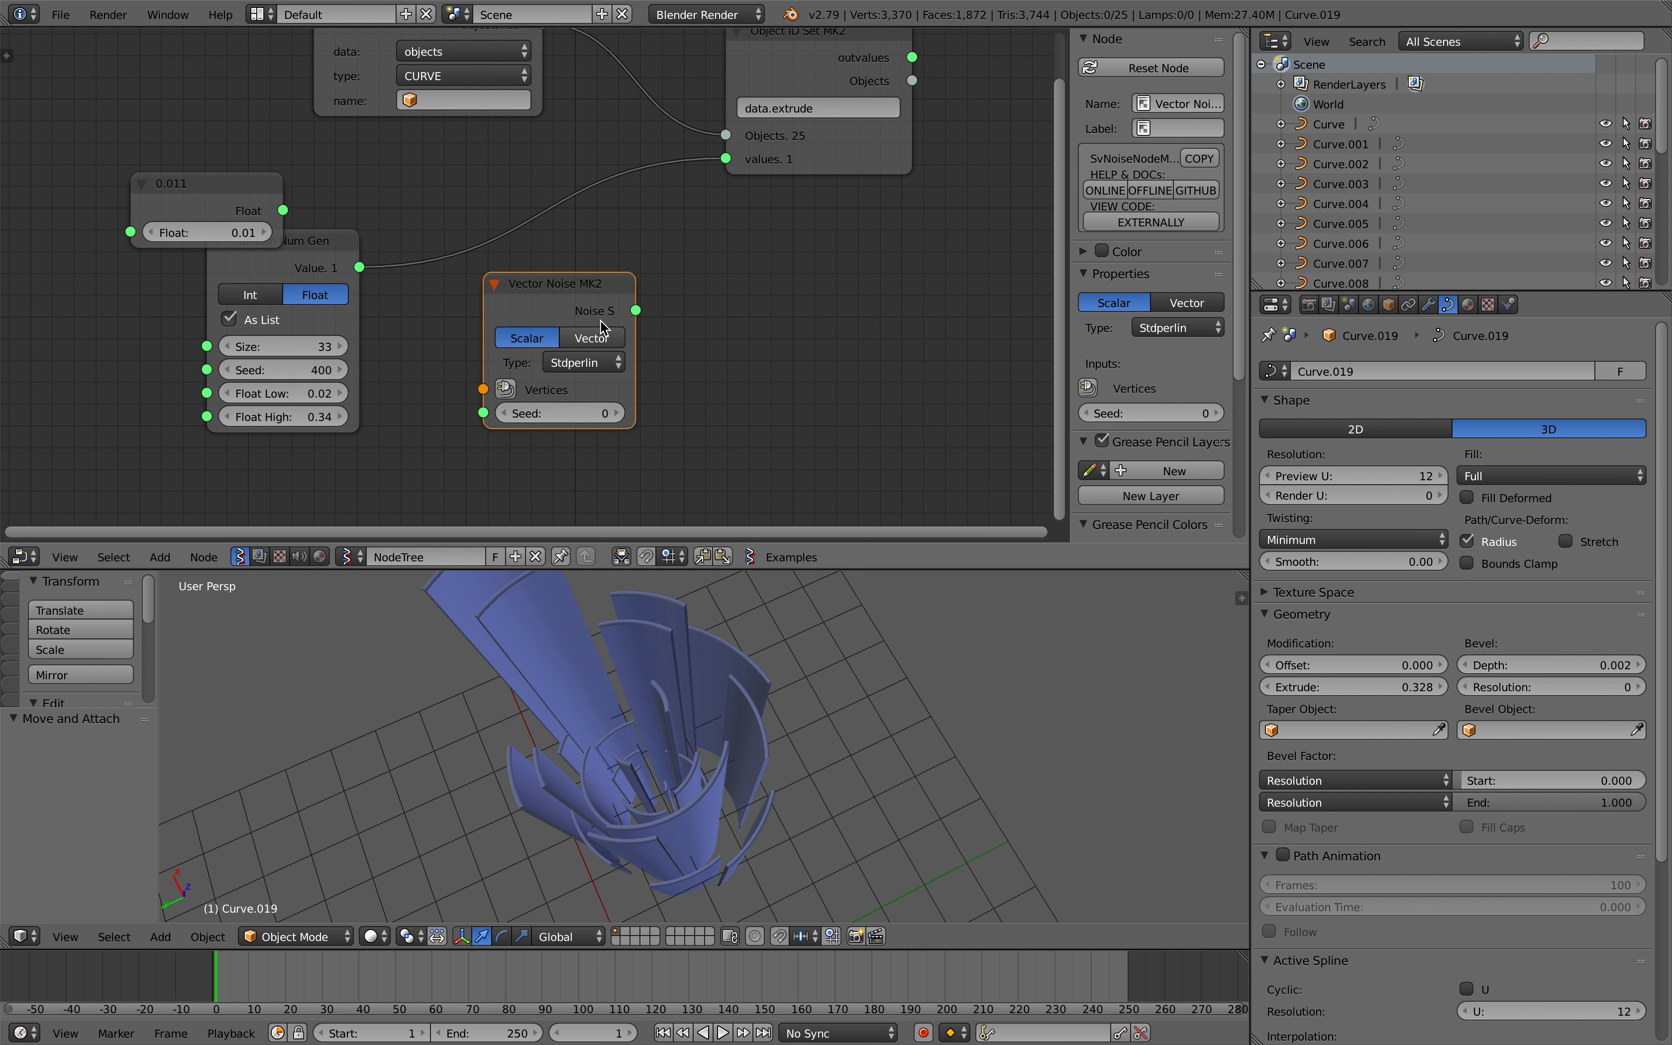
Connect the Vector Noise MK2 node's Noise S output to the Object ID Set MK2 values input.
left_click_drag(635, 311, 693, 257)
left_click_drag(733, 164, 726, 158)
left_click_drag(561, 347, 591, 306)
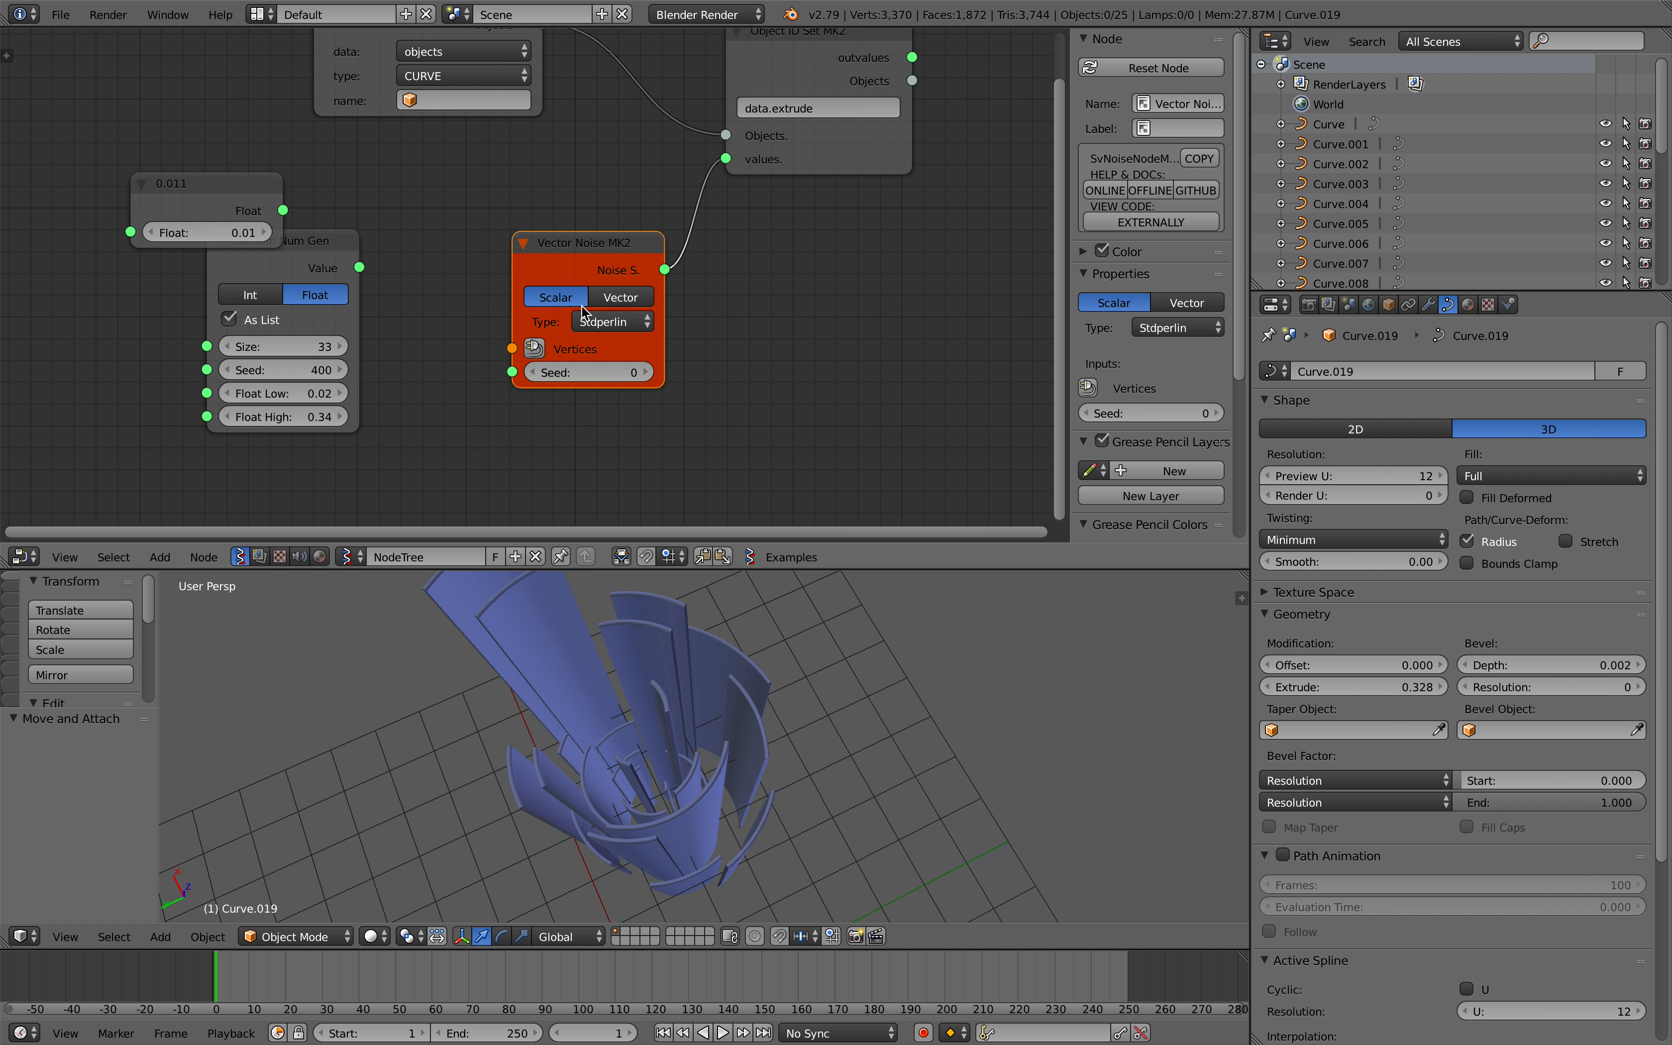
Try a Vector in node on the Vector Noise MK2 node's Vertices input and delete it.
left_click(537, 347)
left_click_drag(351, 240, 408, 209)
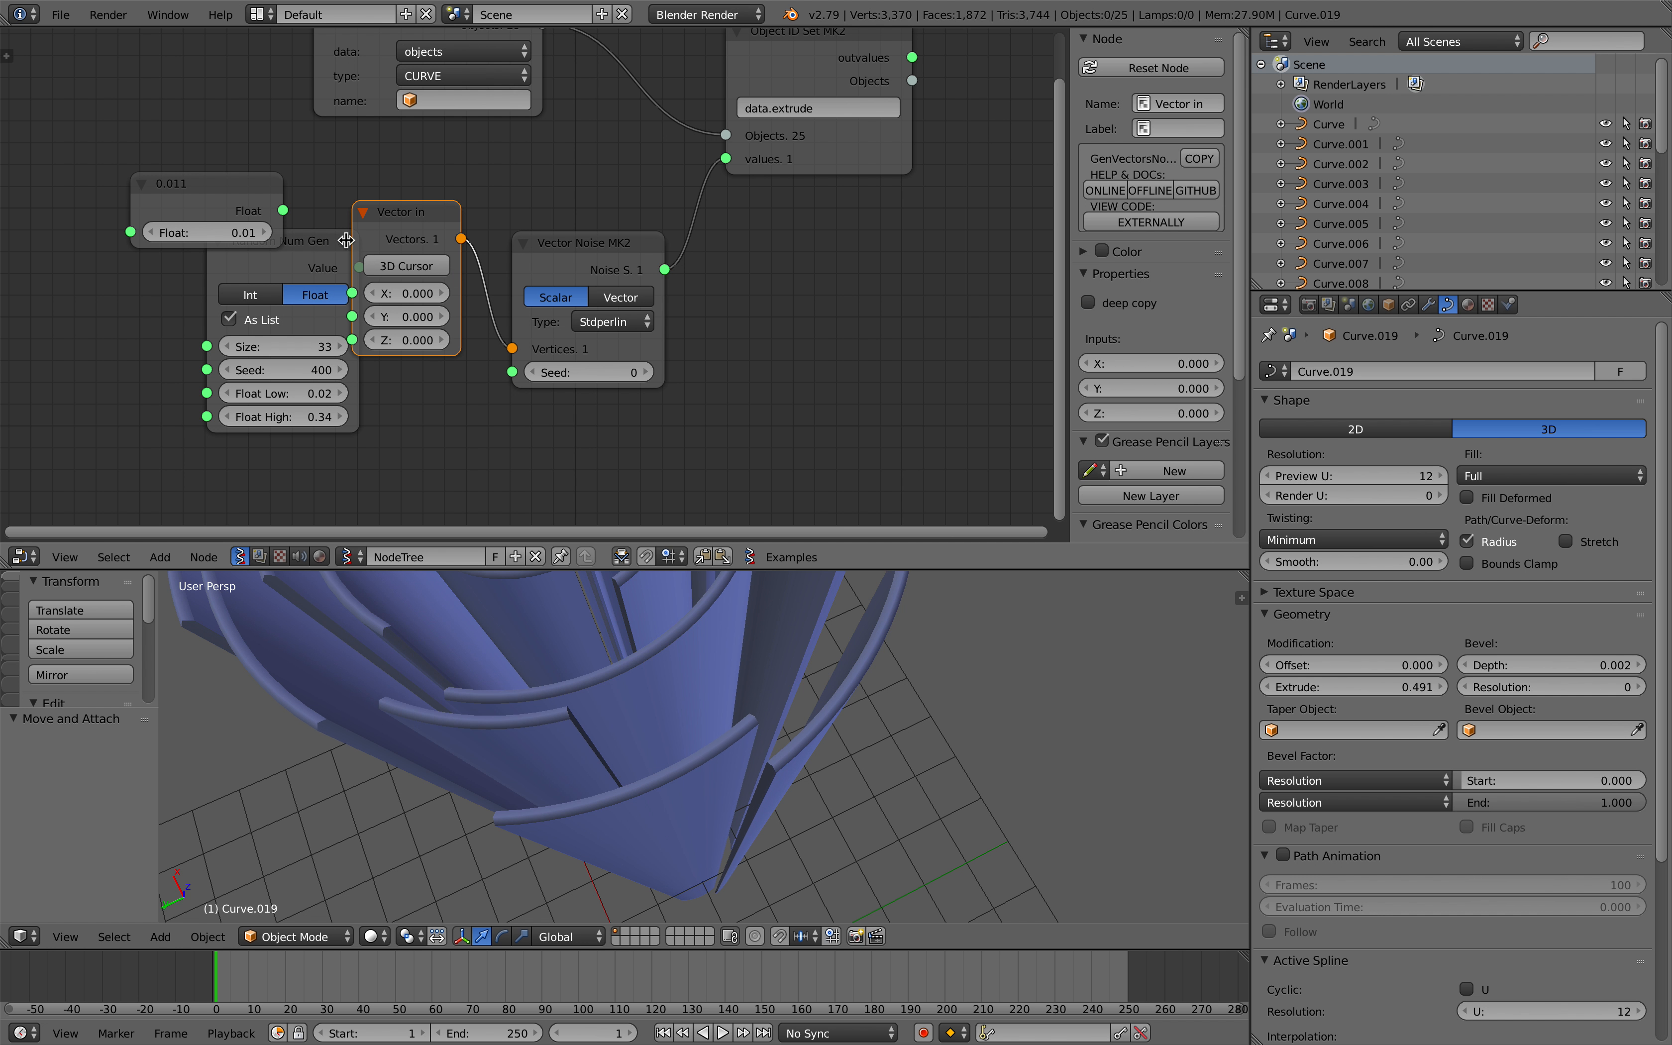
left_click_drag(309, 242, 205, 262)
left_click(388, 228)
key("x")
Add a Line MK2 node, connect its Vertices output to the Vector Noise MK2 node and save over the file.
key("shift+a")
left_click(345, 297)
type("line")
key("Return")
left_click(316, 290)
left_click_drag(513, 348, 404, 303)
key("ctrl+s")
left_click(403, 302)
left_click_drag(215, 270, 130, 241)
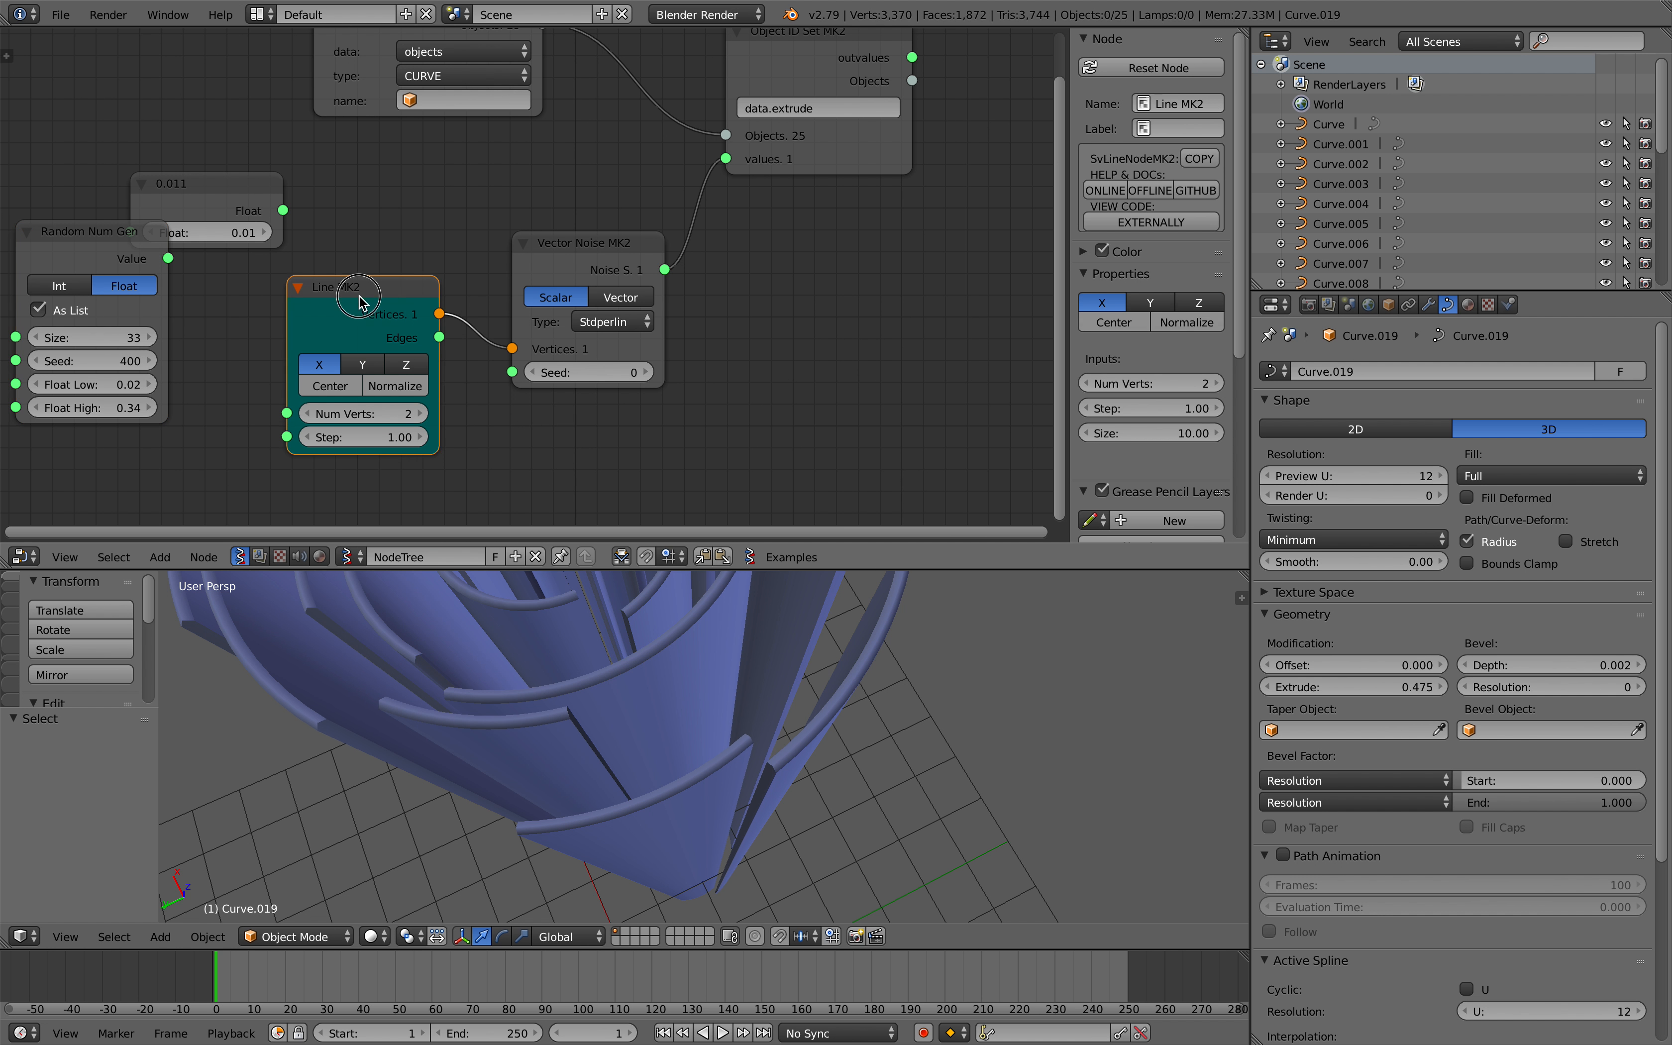
Insert a Move node between the Line MK2 and Vector Noise MK2 nodes.
left_click_drag(361, 298, 286, 305)
key("alt+space")
type("move")
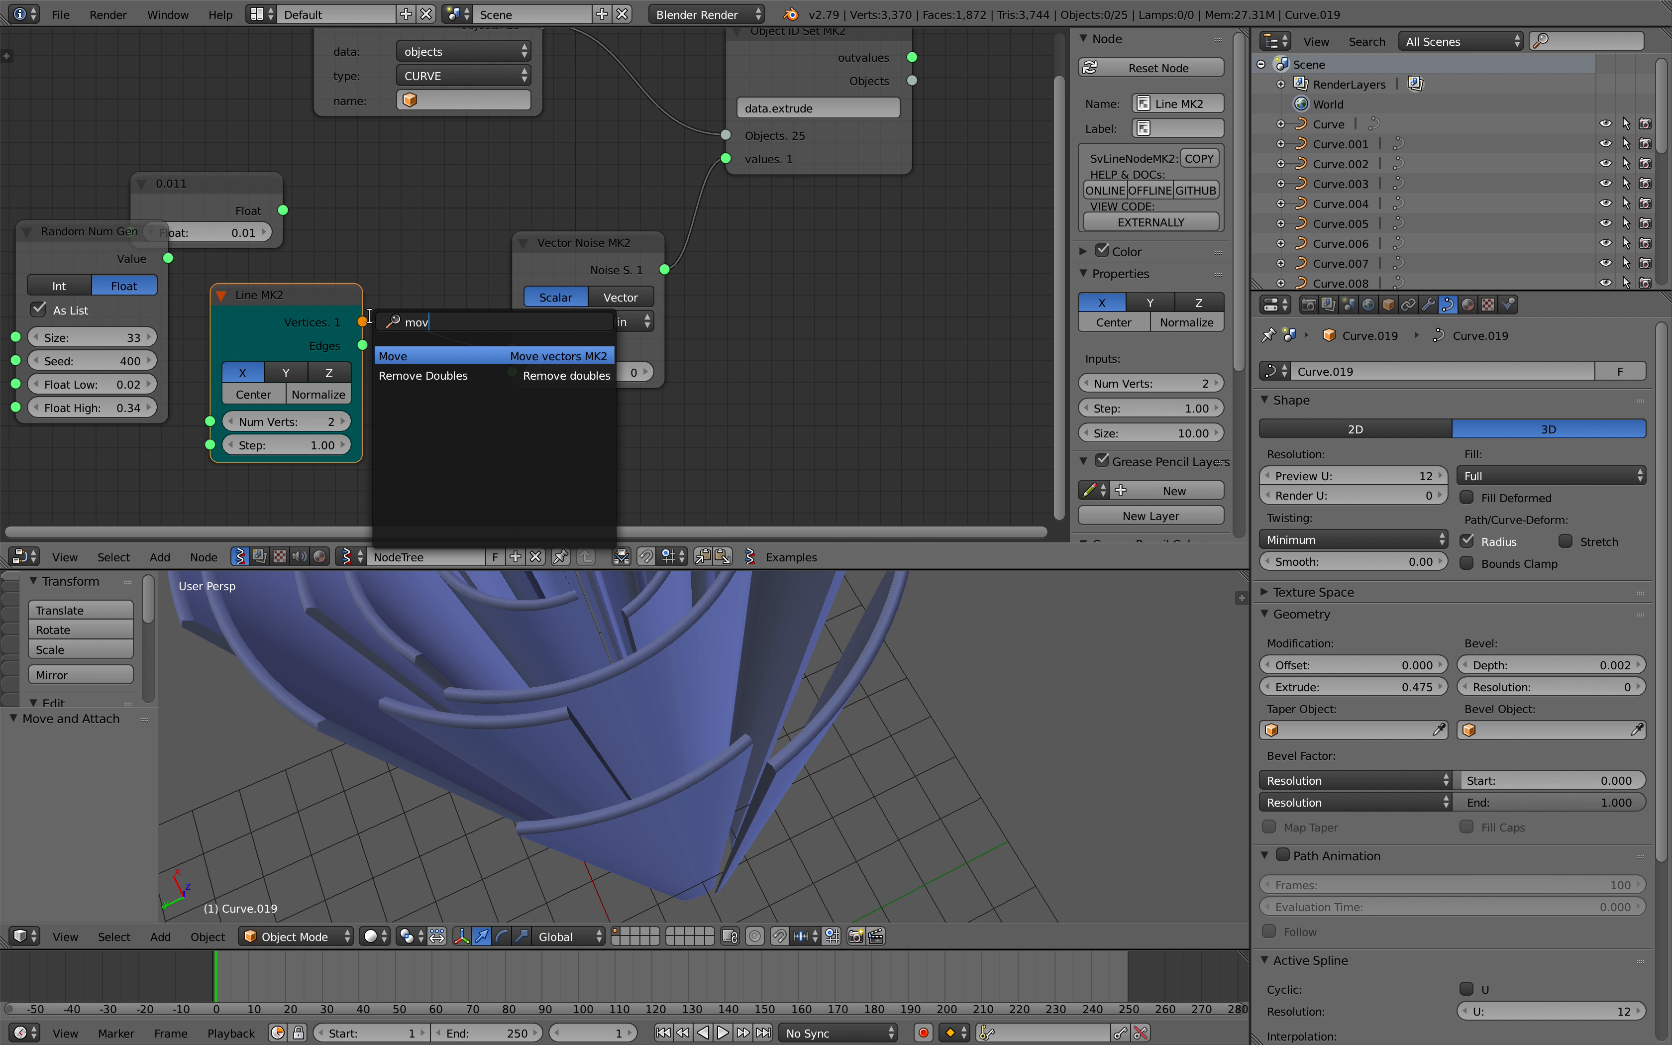
key("Return")
left_click(451, 317)
Feed the Move node's vectors input from a Vector in node with X 2.346 and Y 2.652, and save the file.
left_click(471, 432)
middle_click_drag(471, 414, 474, 241)
left_click_drag(265, 205, 518, 413)
scroll(414, 664, "down", 5)
left_click_drag(328, 437, 511, 437)
scroll(551, 763, "down", 3)
middle_click_drag(363, 266, 376, 308)
middle_click_drag(935, 668, 881, 653)
scroll(861, 221, "down", 3)
middle_click_drag(860, 221, 673, 375)
key("ctrl+s")
left_click(701, 386)
Set the Line MK2 node's Num Verts to 25 and the Vector in node's X to 4.074, saving over the file.
middle_click_drag(502, 346, 642, 239)
key("ctrl+s")
left_click(644, 239)
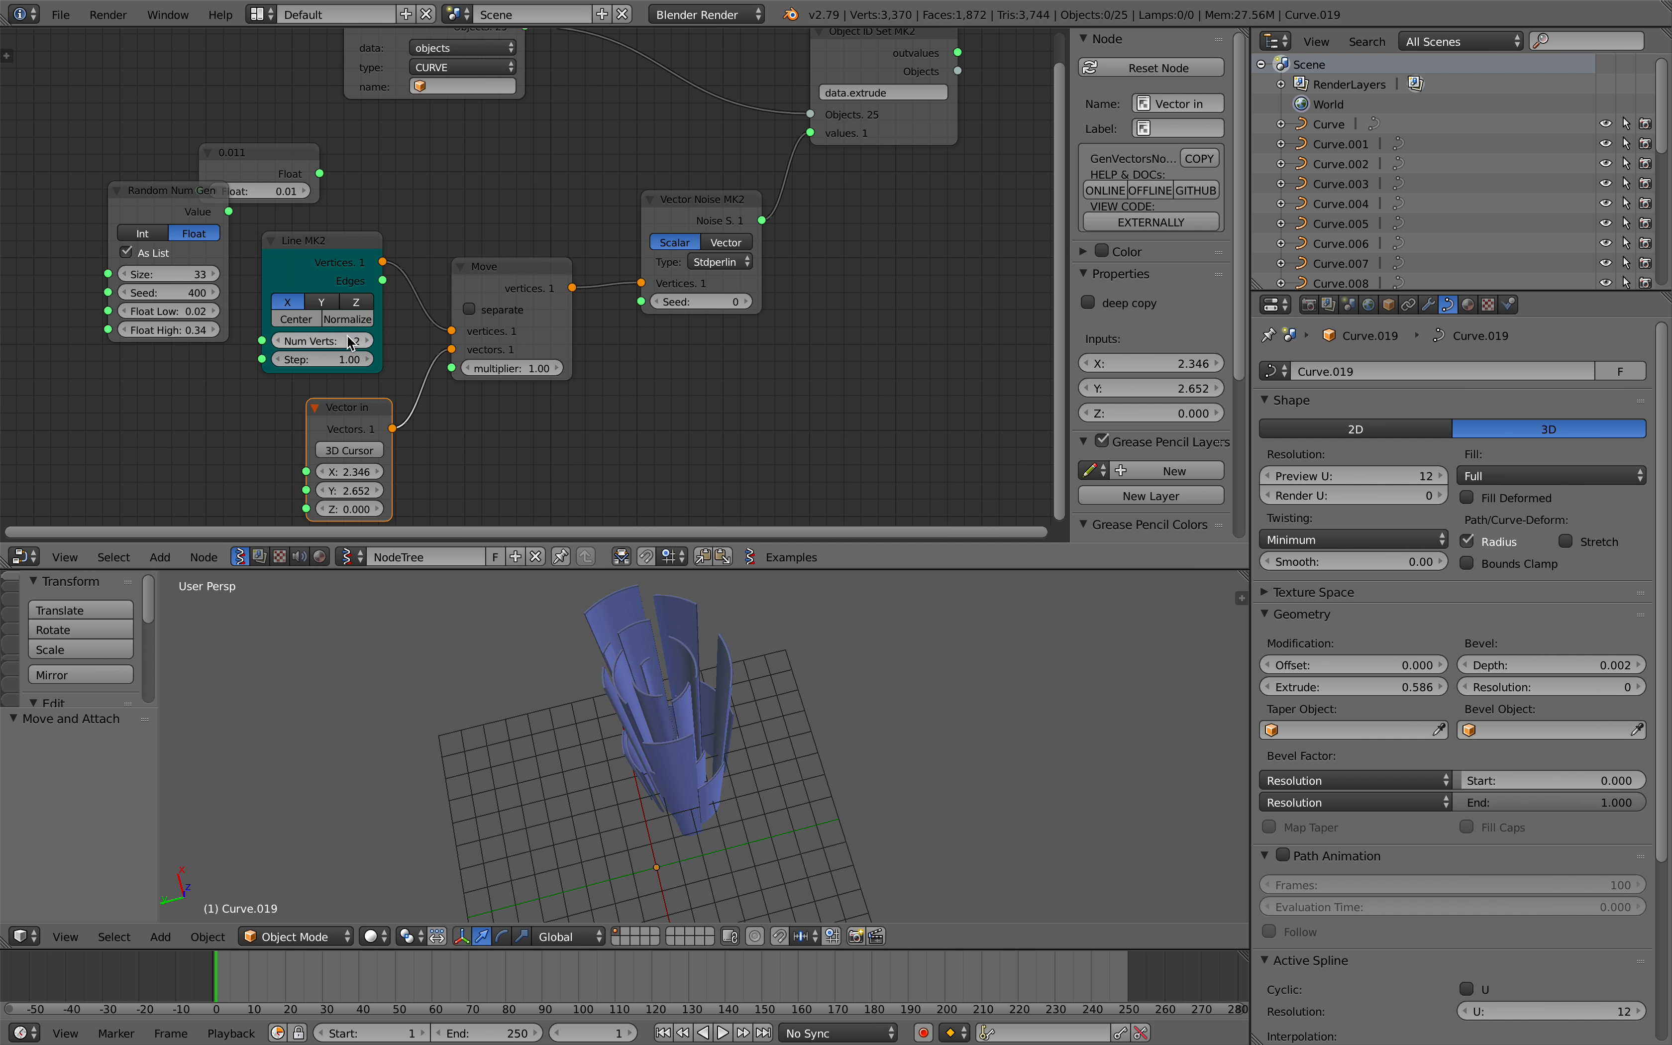
key("Return")
left_click_drag(349, 471, 422, 471)
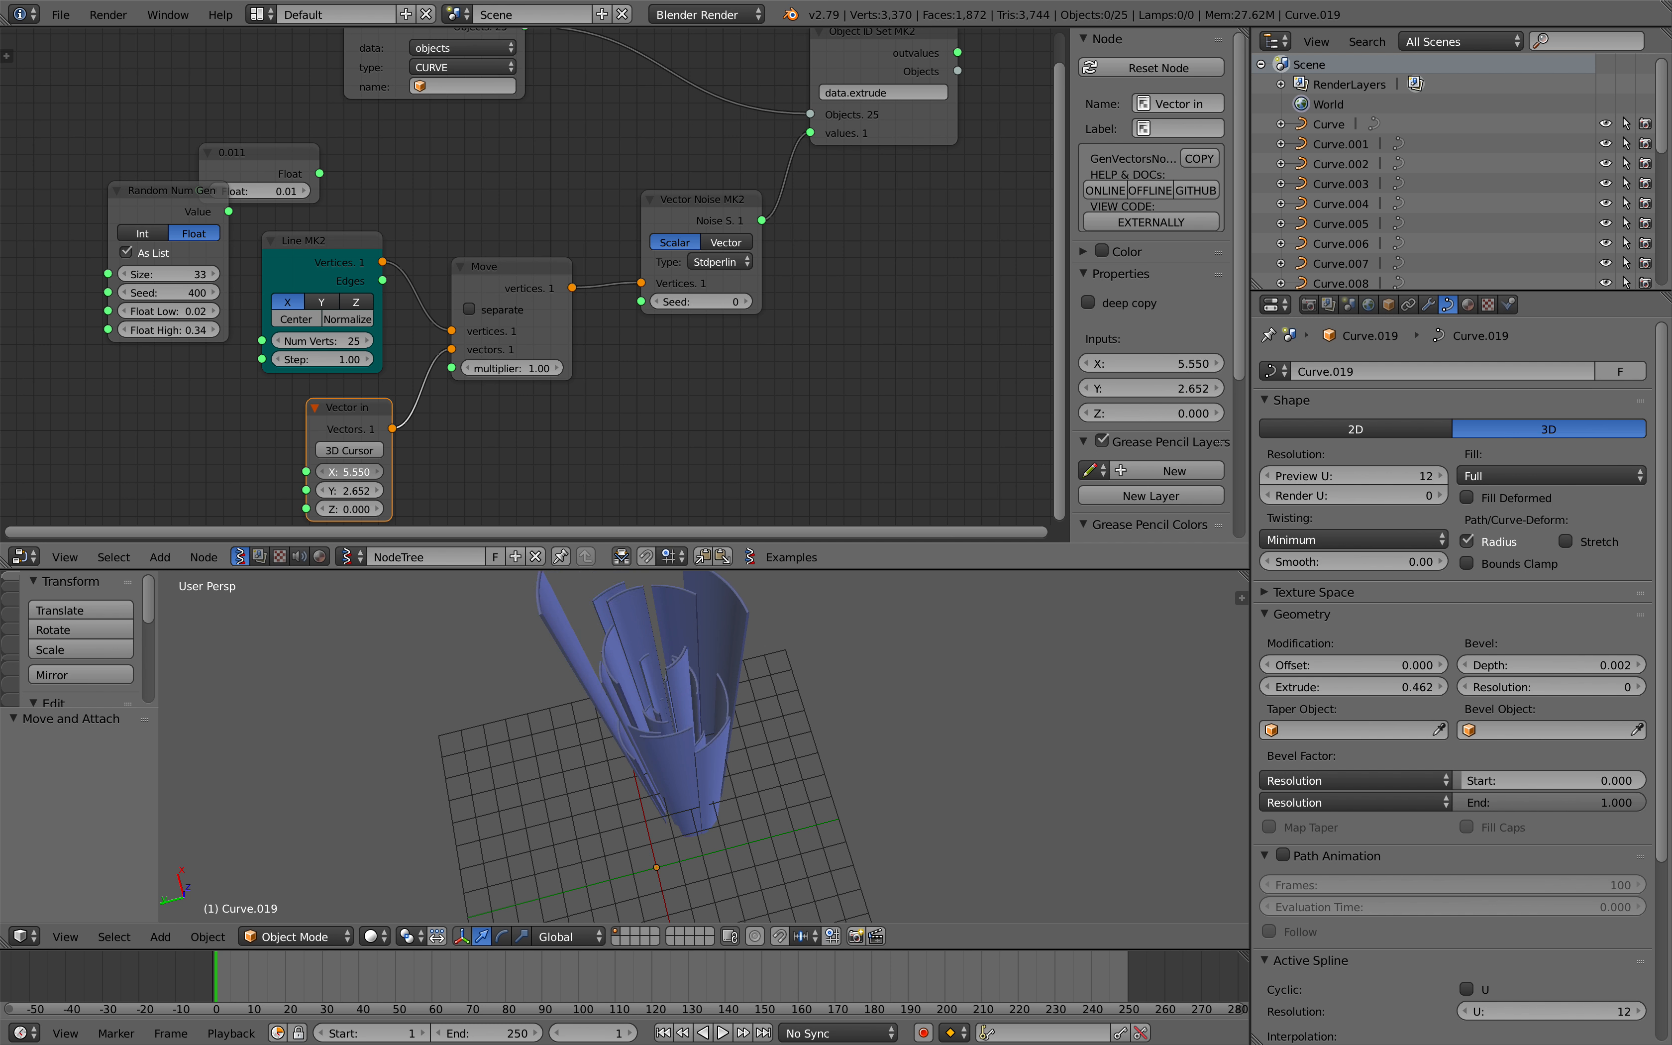
middle_click_drag(614, 369, 563, 373)
key("ctrl+s")
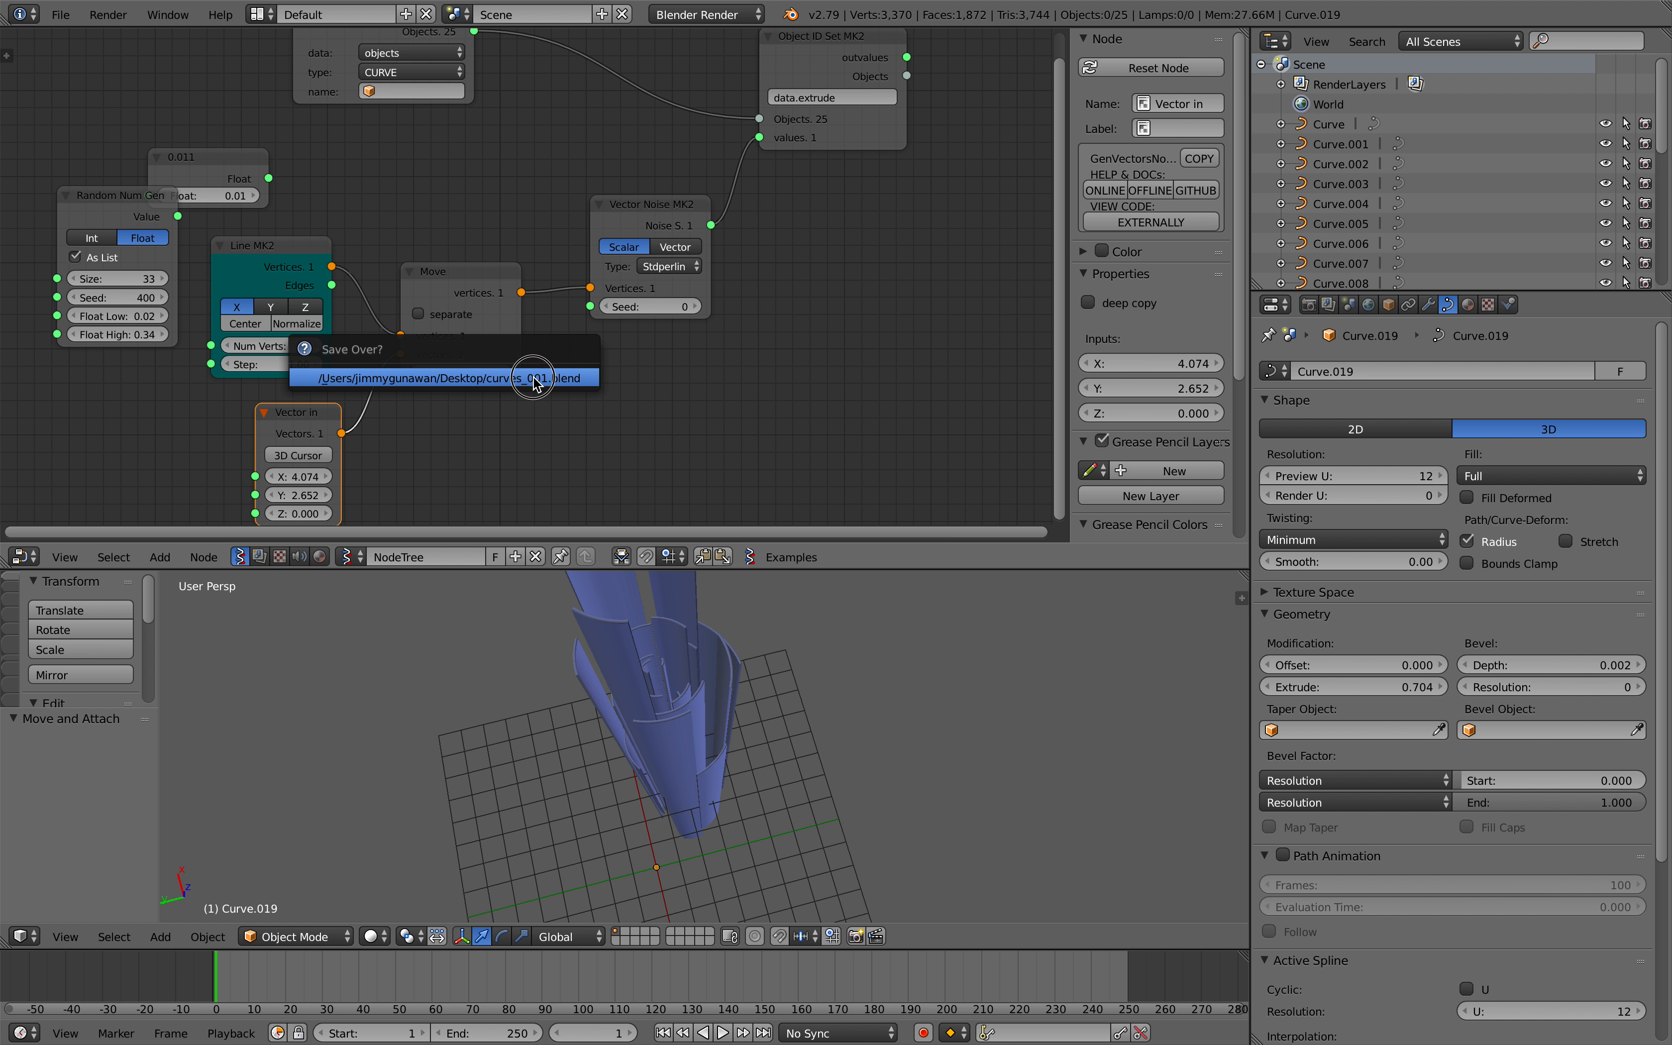
left_click(534, 377)
Add a Frame info node and connect its Current Frame output to the Vector in node's X input.
left_click_drag(473, 274, 450, 271)
key("shift+a")
left_click(174, 450)
type("fra")
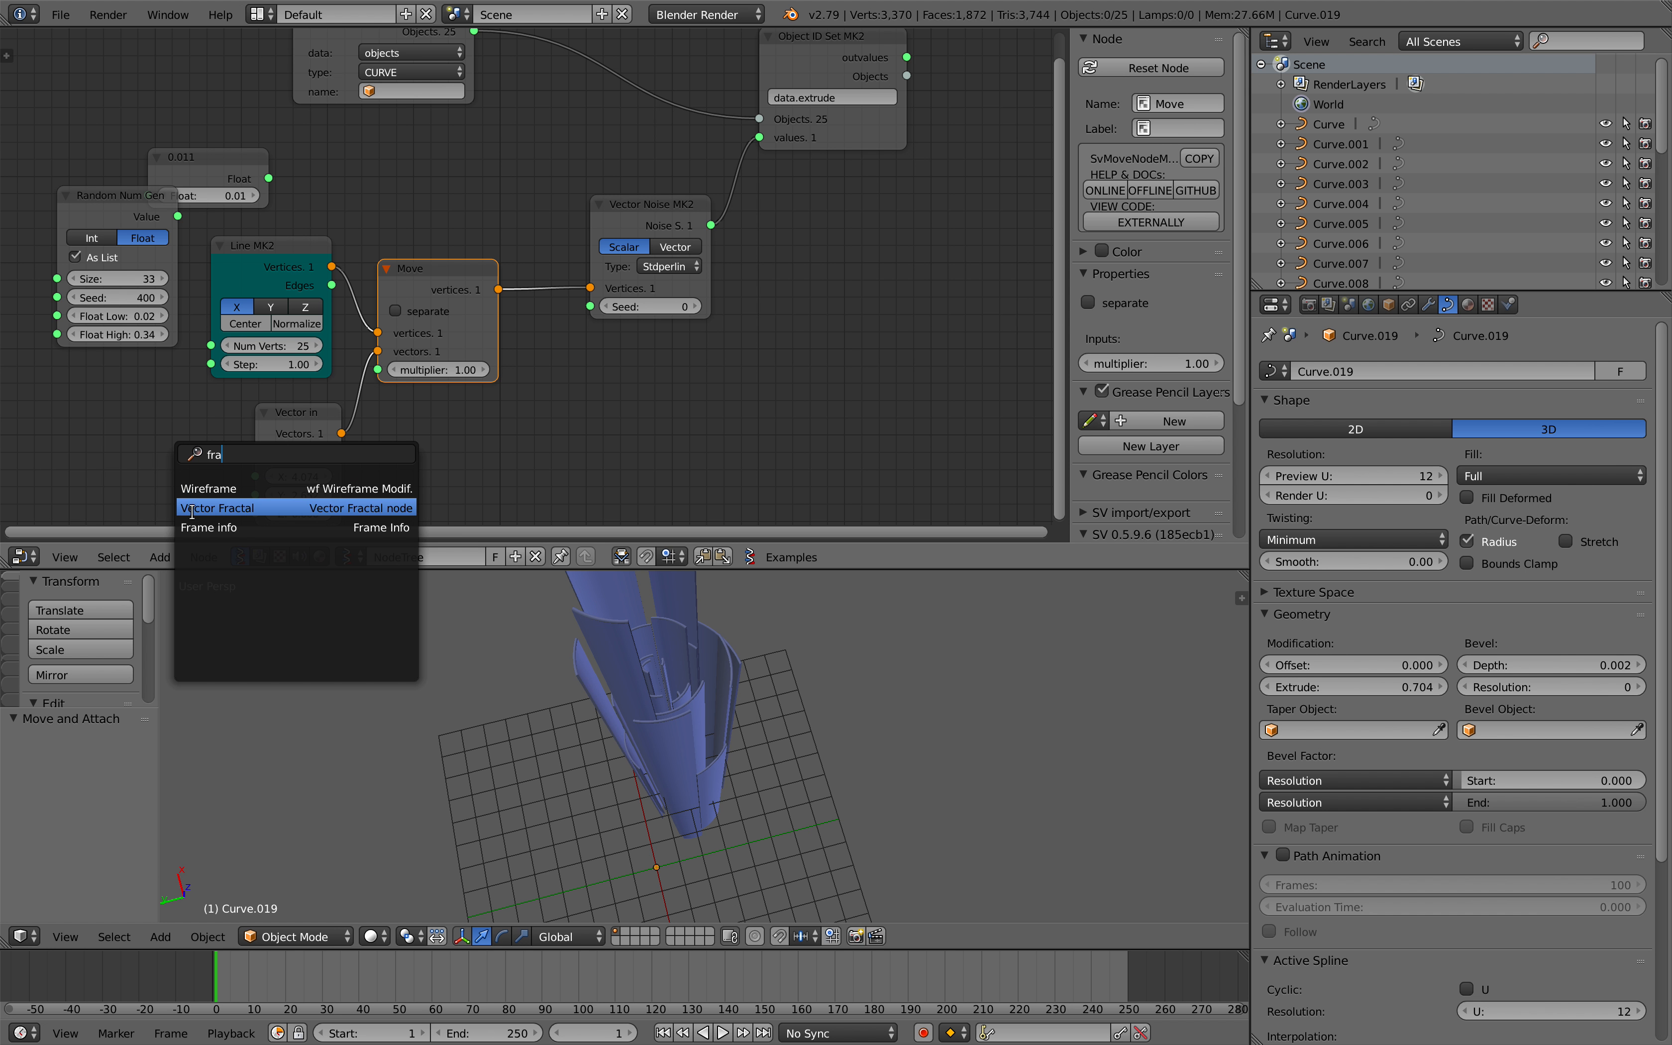
left_click(198, 526)
left_click(71, 441)
left_click_drag(189, 466, 254, 477)
Start animation playback and set the Move node's multiplier to 0.02.
key("alt+a")
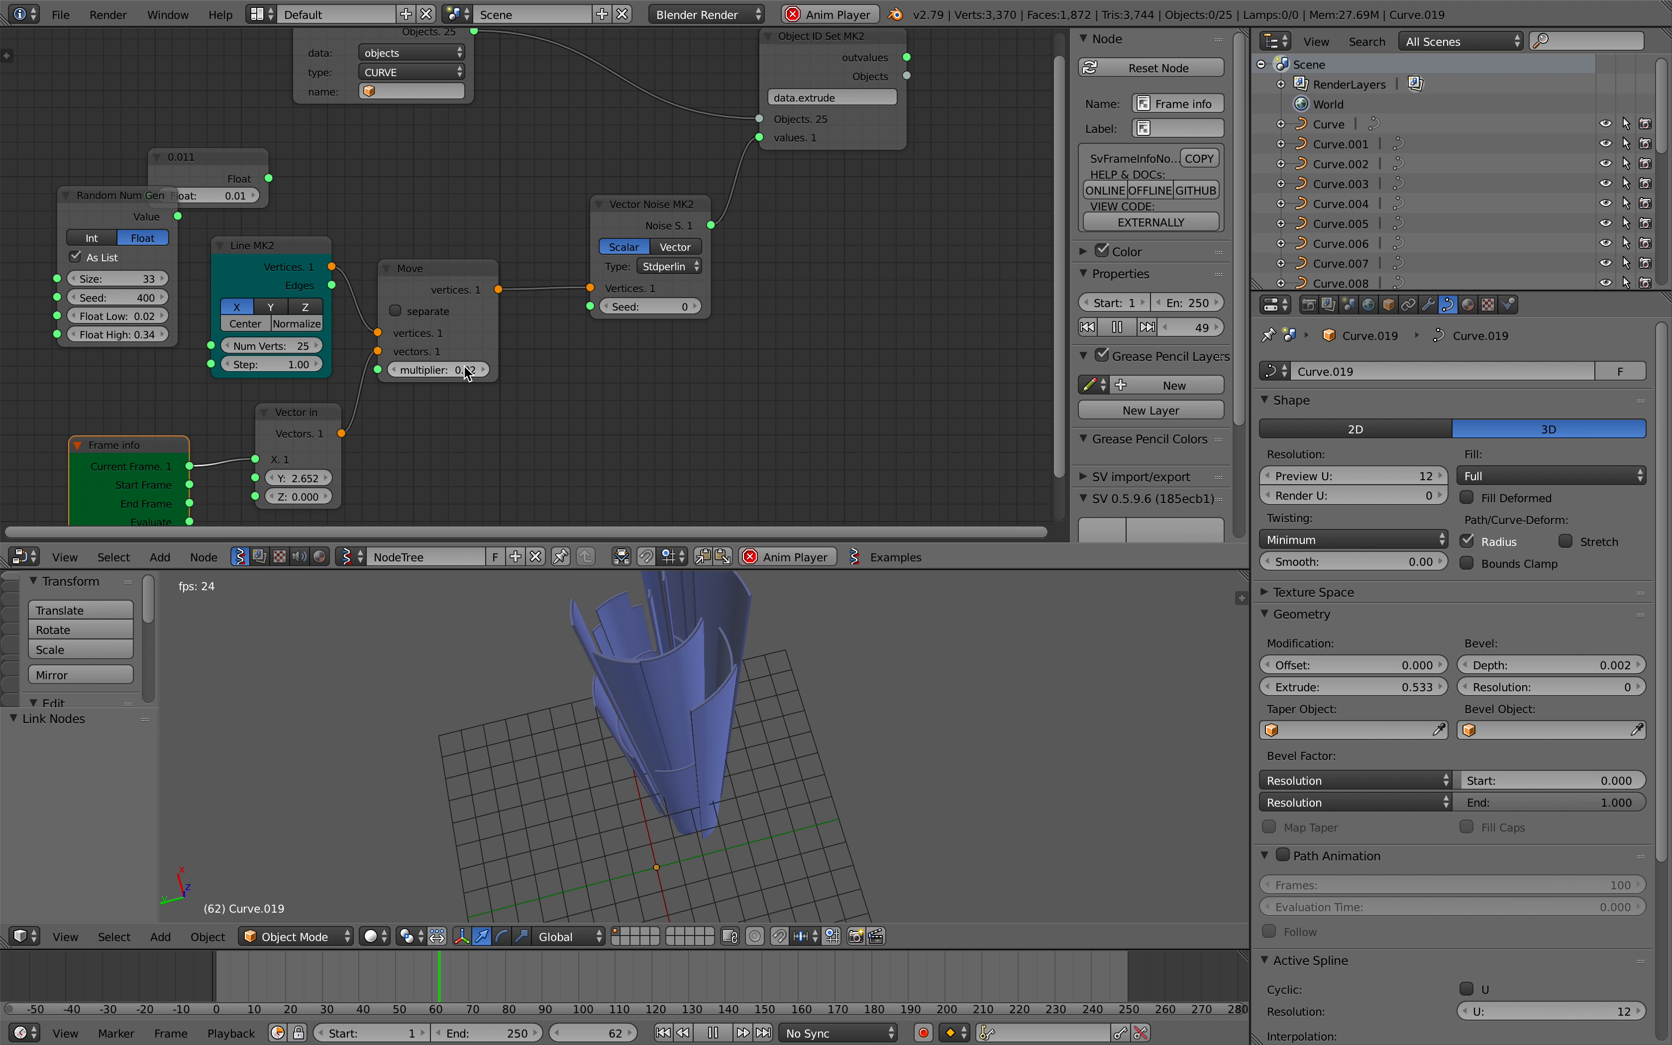
middle_click_drag(597, 358, 554, 395)
left_click_drag(599, 333, 631, 332)
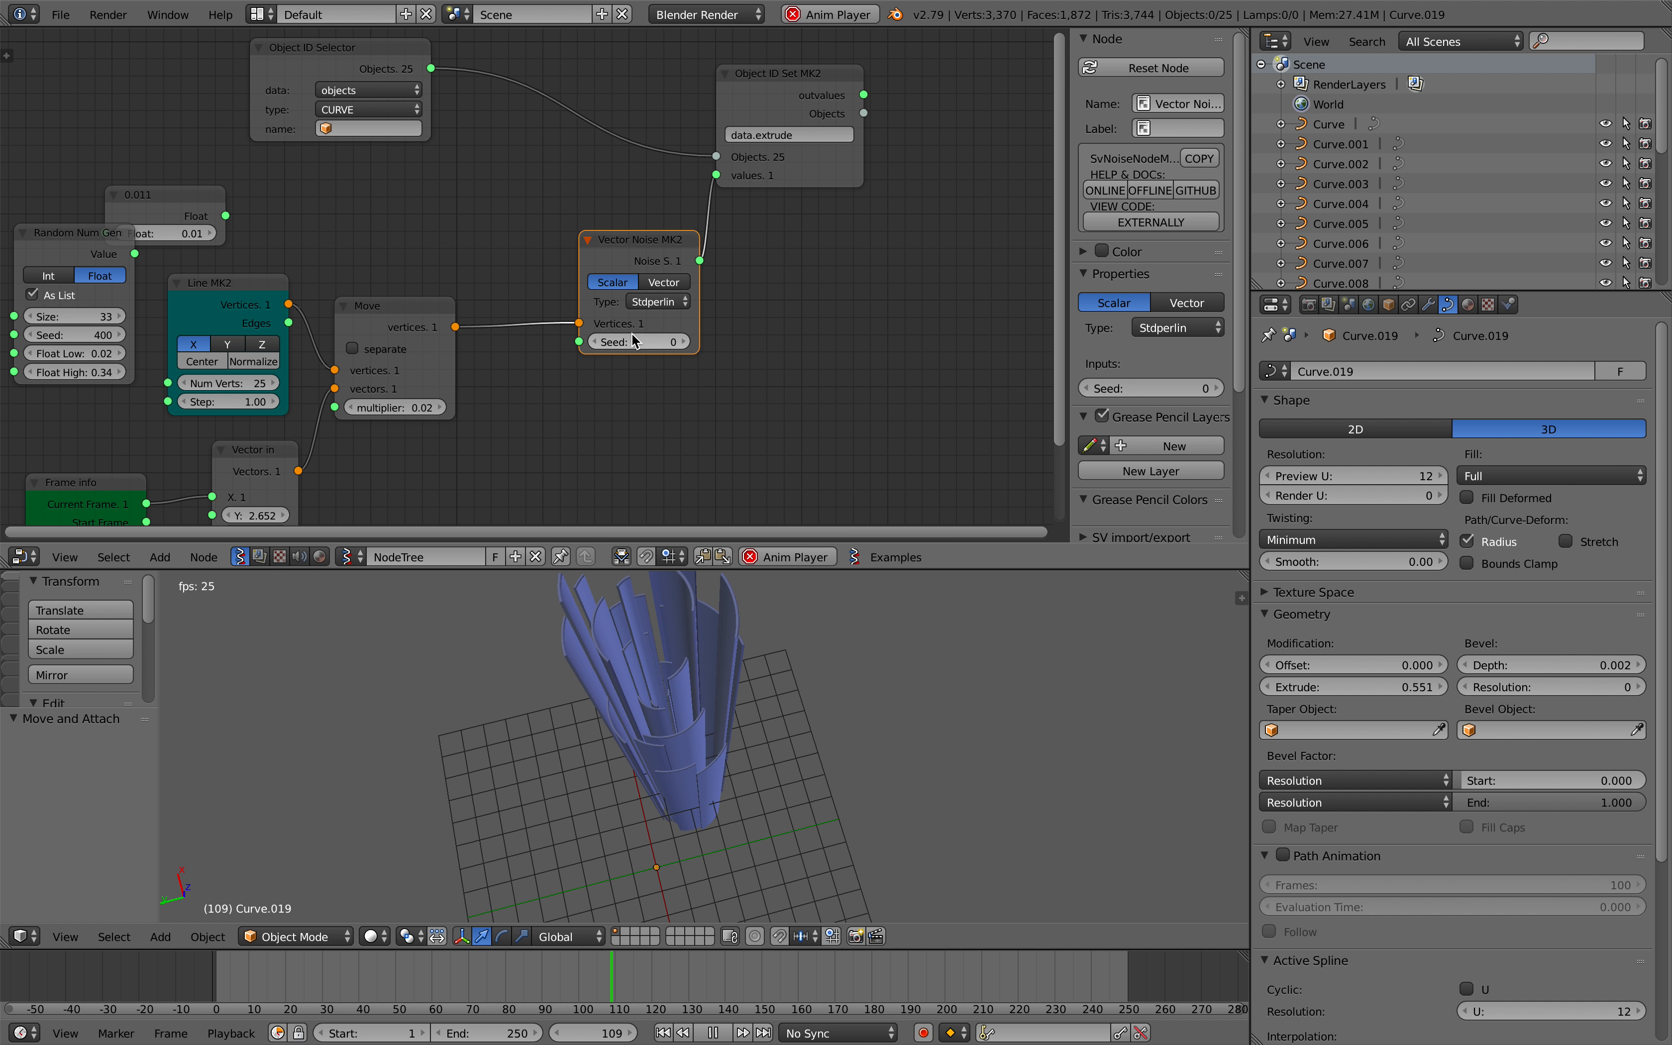
Insert a Math MK2 Multiply node with y 0.02 between the Vector Noise MK2 and Object ID Set MK2 nodes.
left_click_drag(647, 255, 599, 252)
left_click(639, 224, "shift")
key("alt+space")
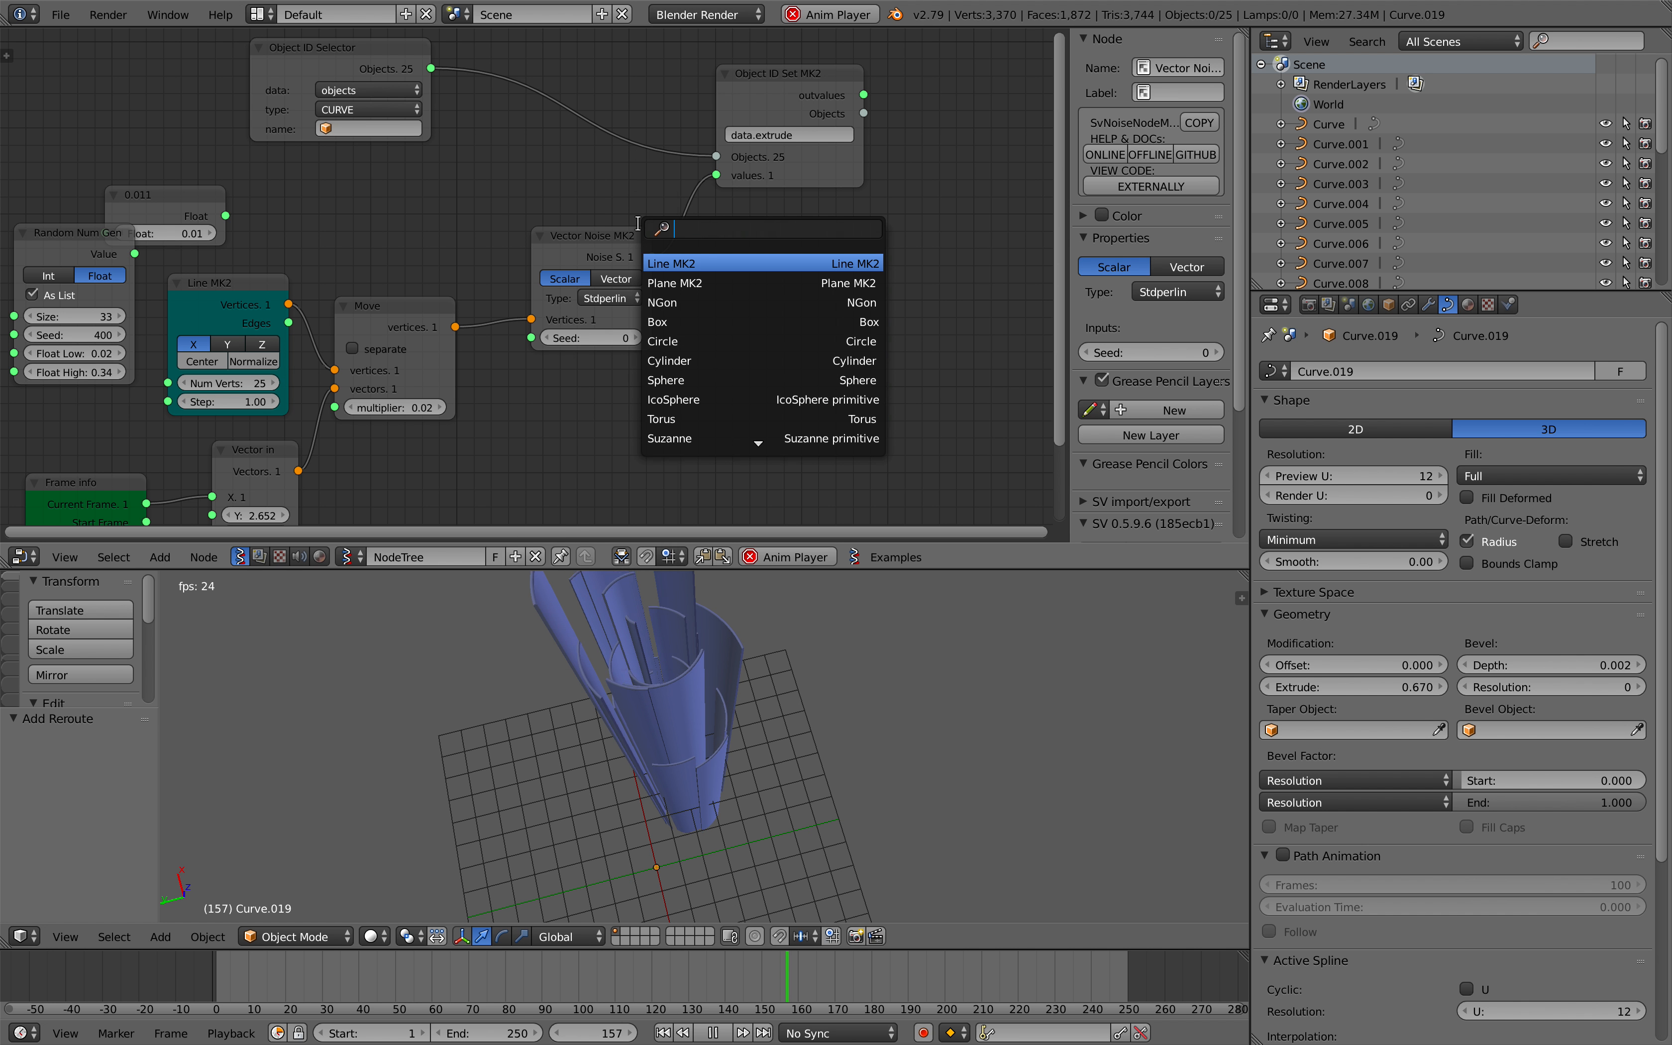
type("mat")
key("Down")
key("Down")
key("Down")
key("Down")
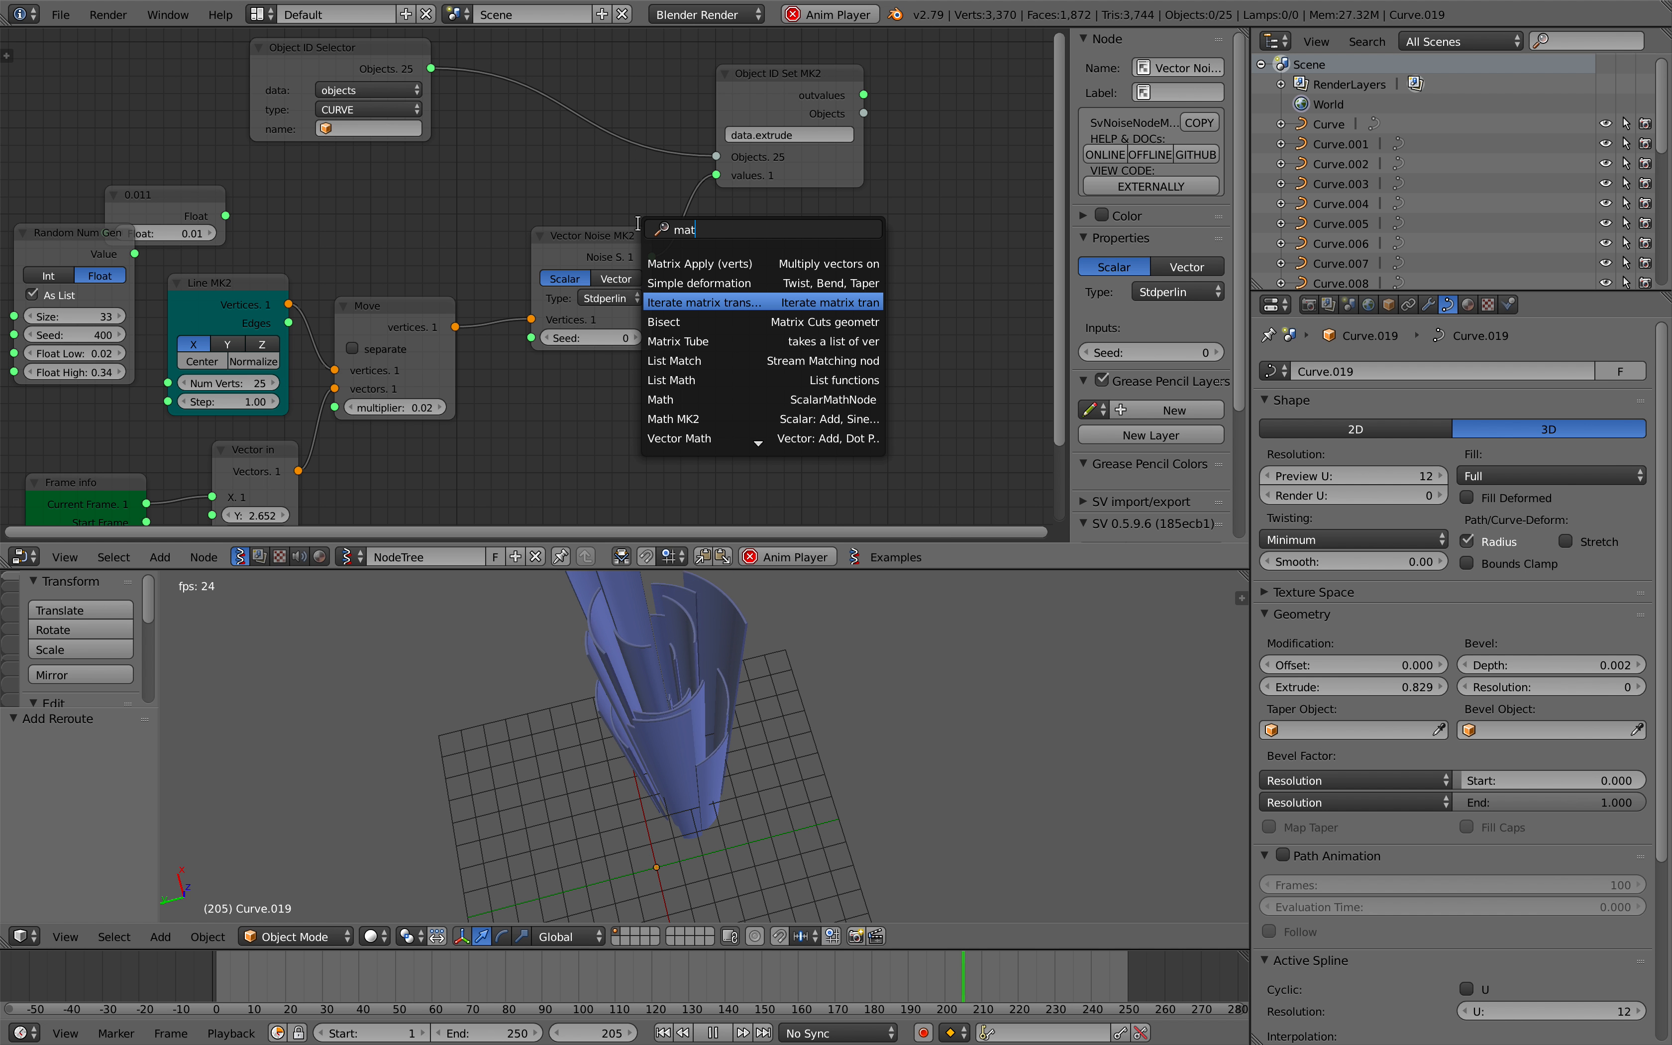
key("Down")
key("Down")
key("Down")
key("Down")
key("Return")
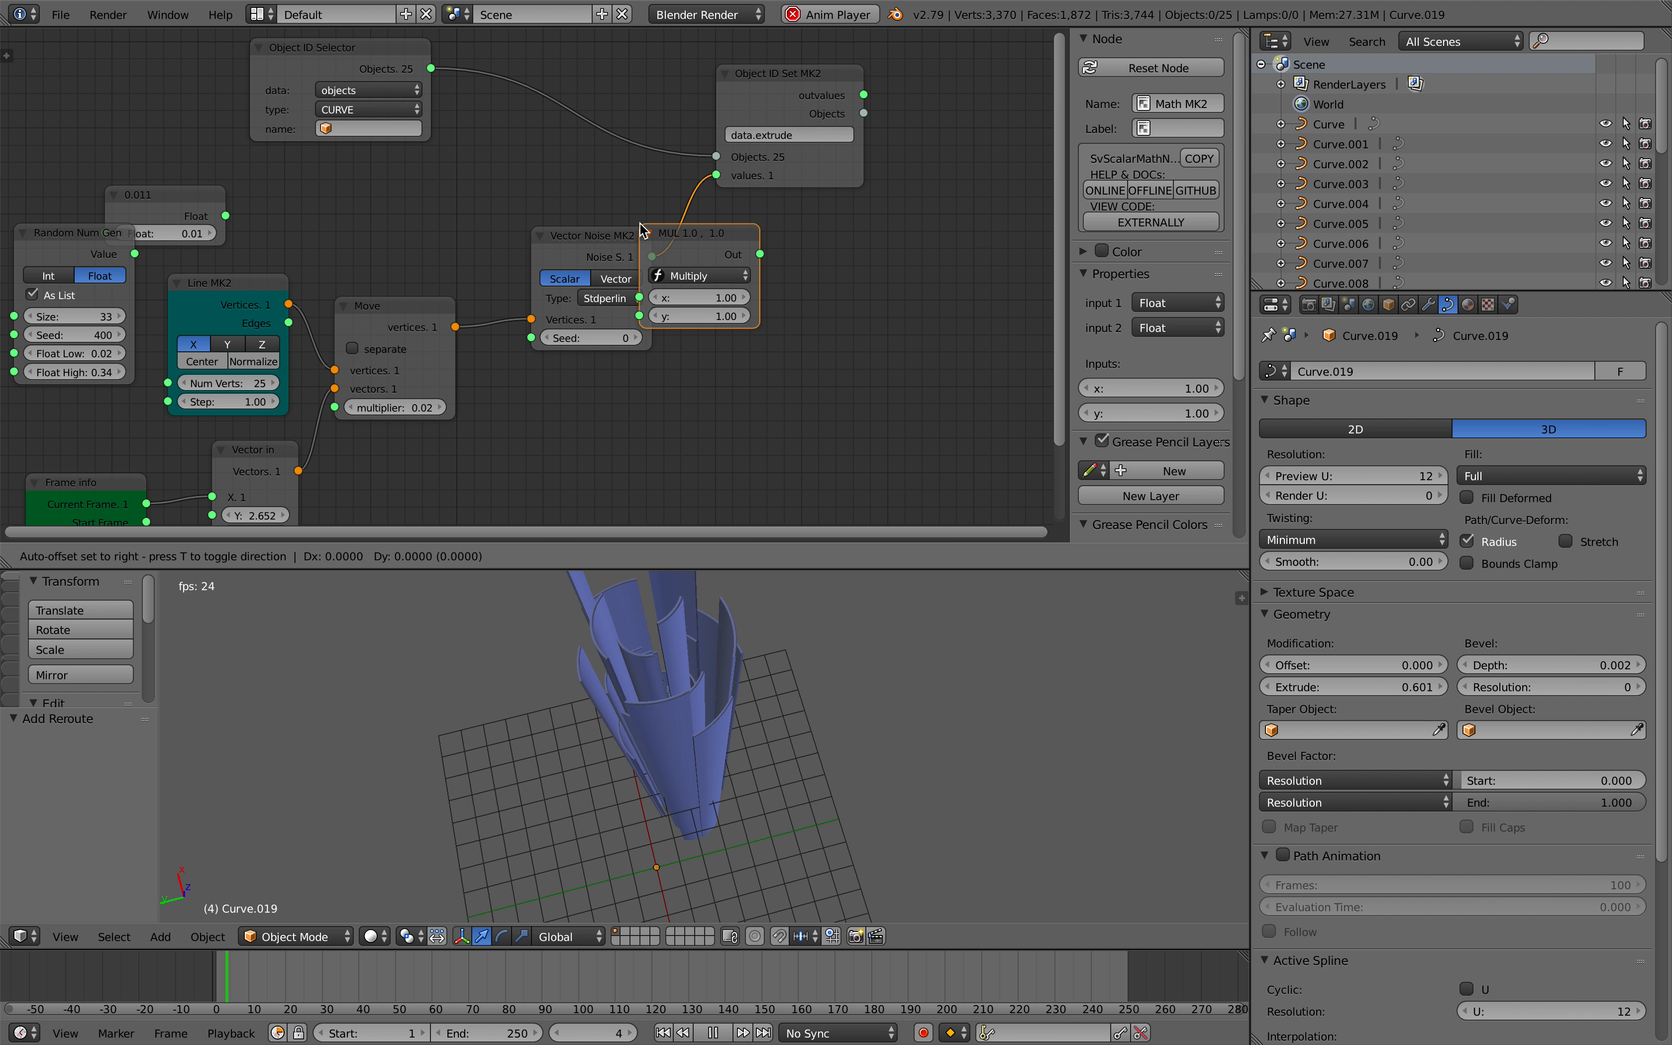
left_click(767, 299)
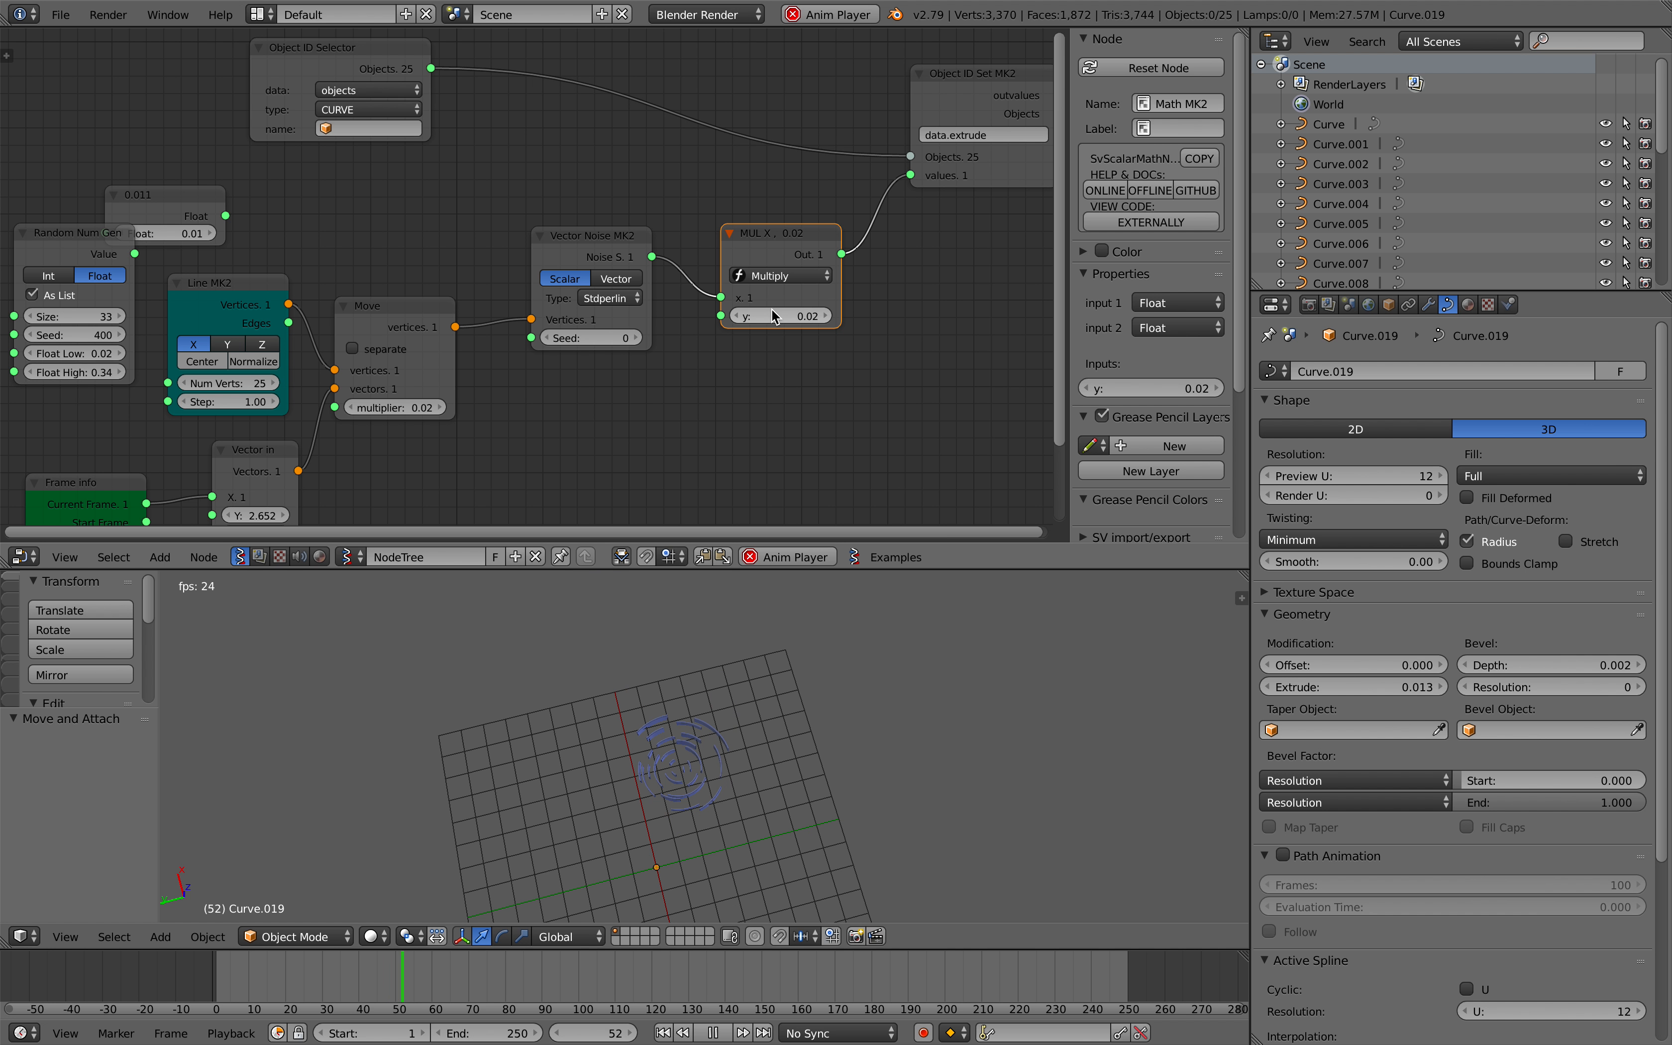
Save over the file and set the Multiply node's y value to 0.212.
key("ctrl+s")
left_click(772, 310)
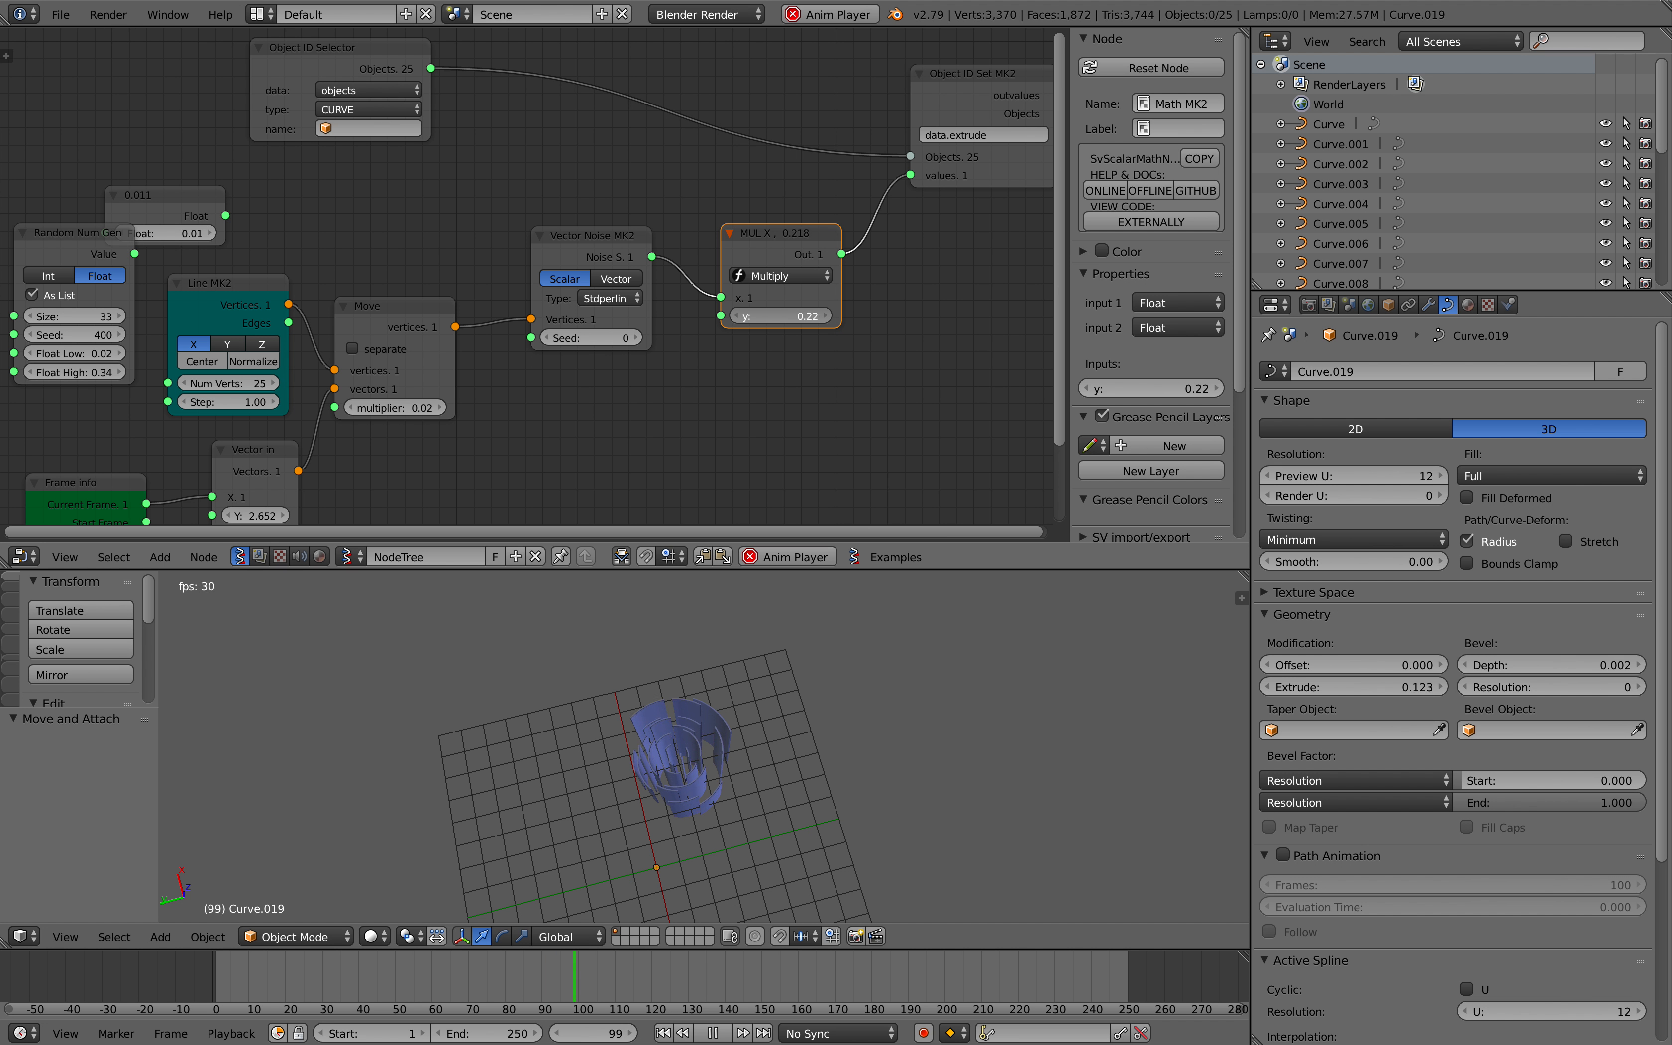
scroll(765, 709, "up", 3)
middle_click_drag(765, 709, 770, 685, "shift")
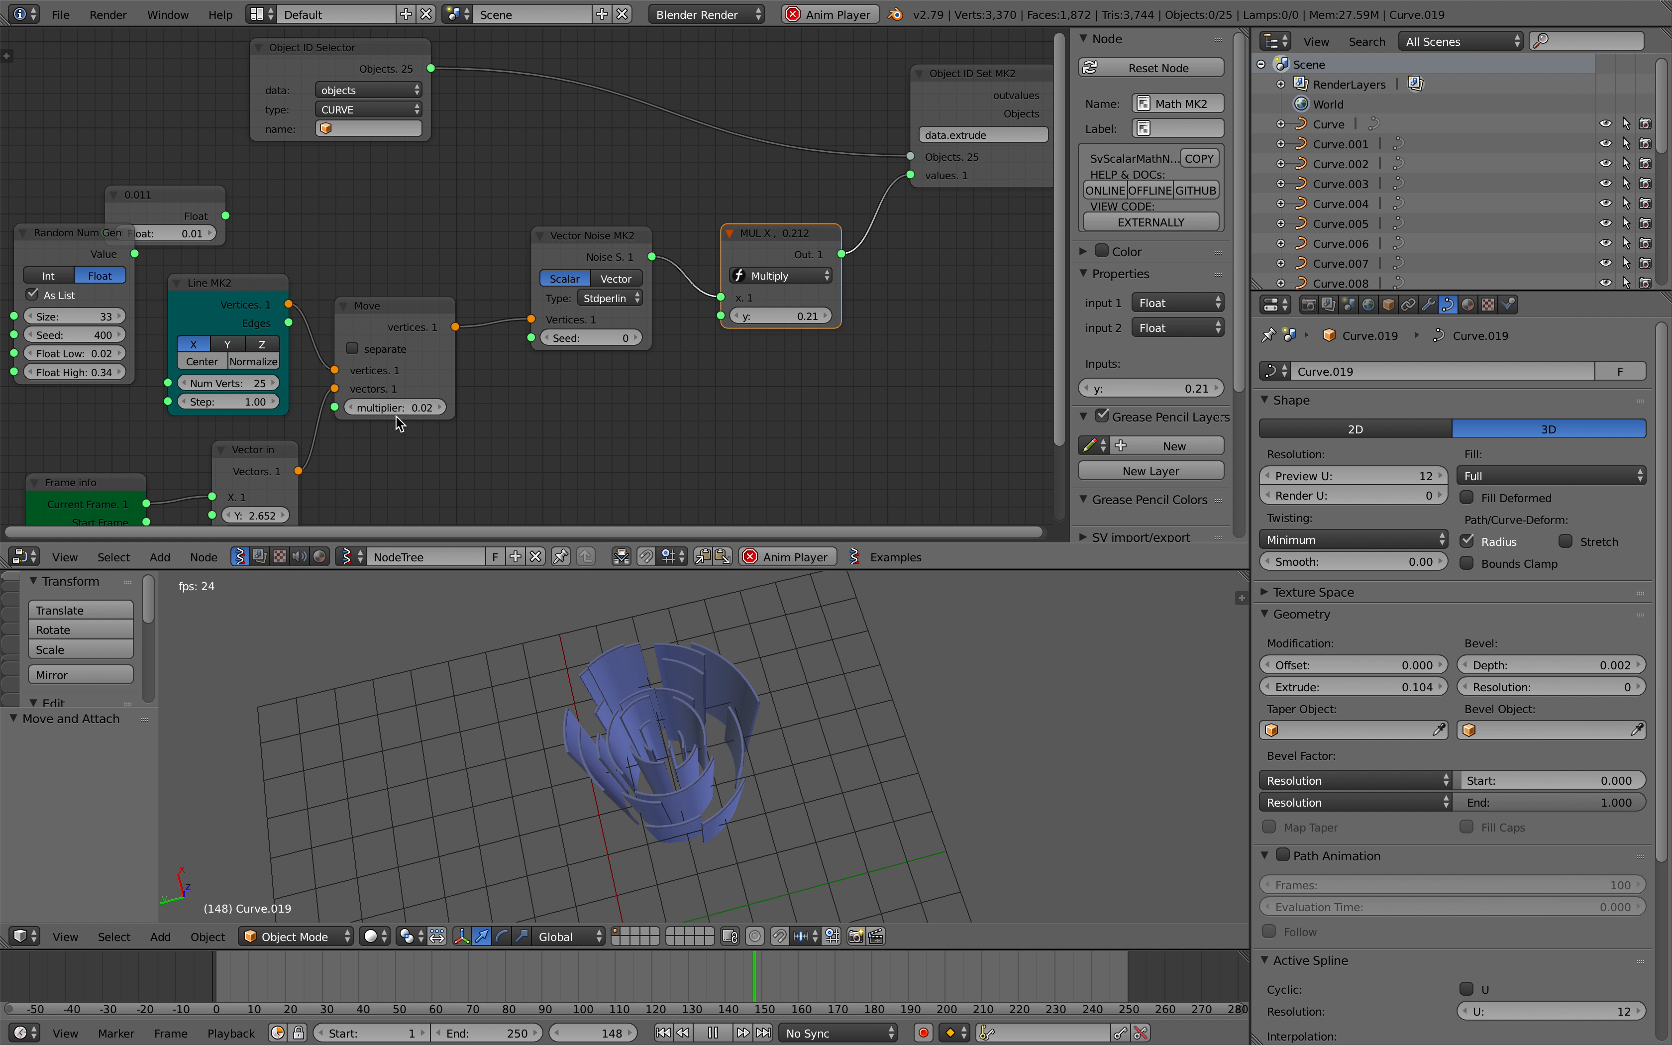
Set the Move node's multiplier to 0.06 and save over the file.
middle_click_drag(743, 740, 776, 723)
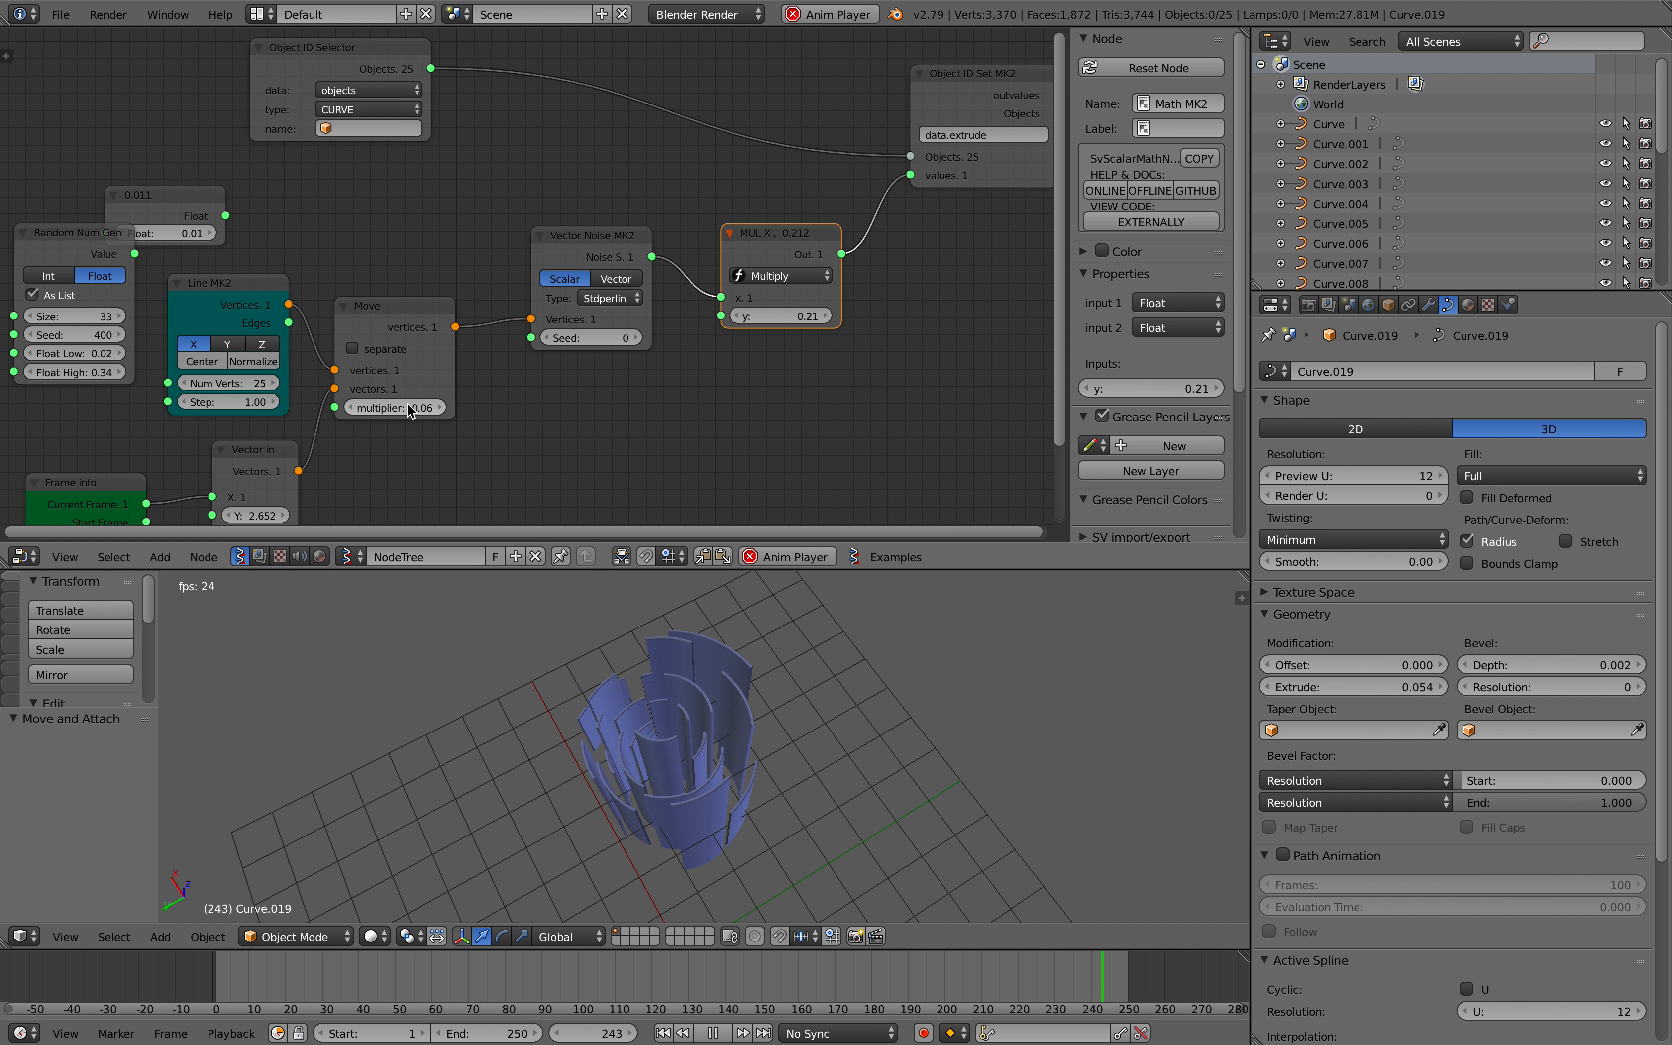
key("ctrl+s")
middle_click_drag(665, 741, 612, 715)
left_click(610, 724)
Set the animation's end frame to 2000.
scroll(616, 722, "up", 3)
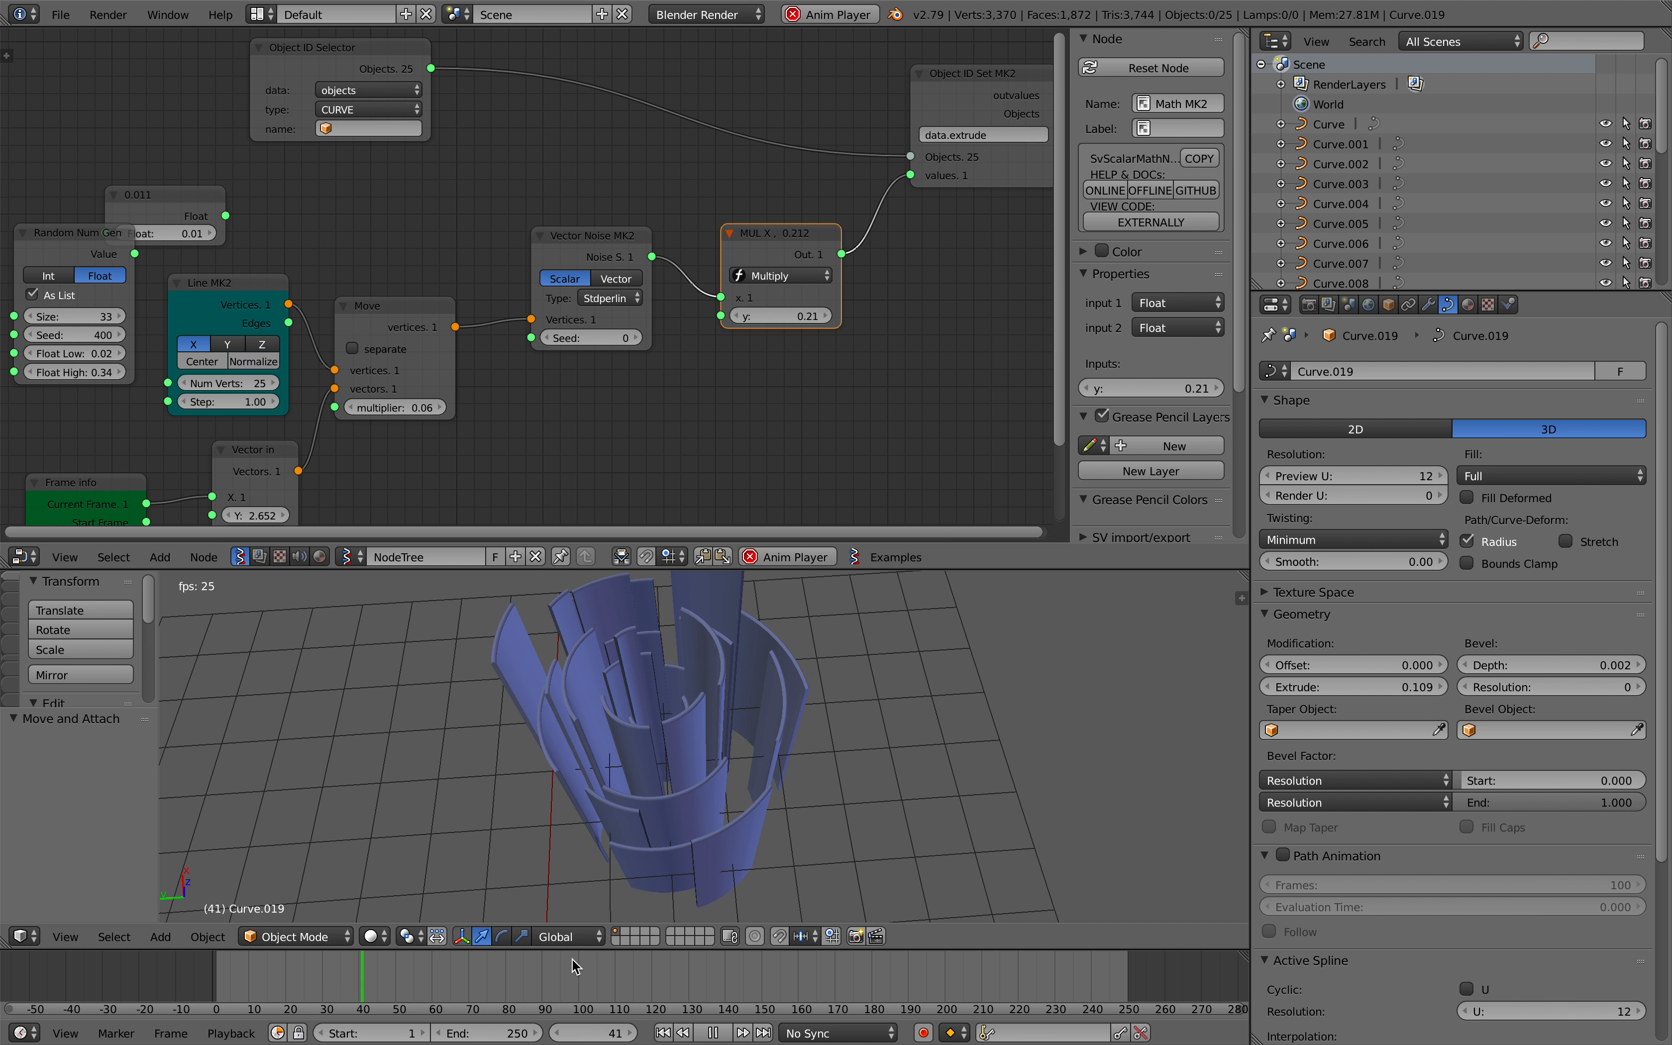
key("Return")
middle_click_drag(601, 725, 719, 705)
scroll(718, 768, "up", 1)
Select individual extruded arcs in the 3D view, finishing with Curve.004 among the inner arcs.
right_click(716, 764)
right_click(744, 681)
right_click(650, 698)
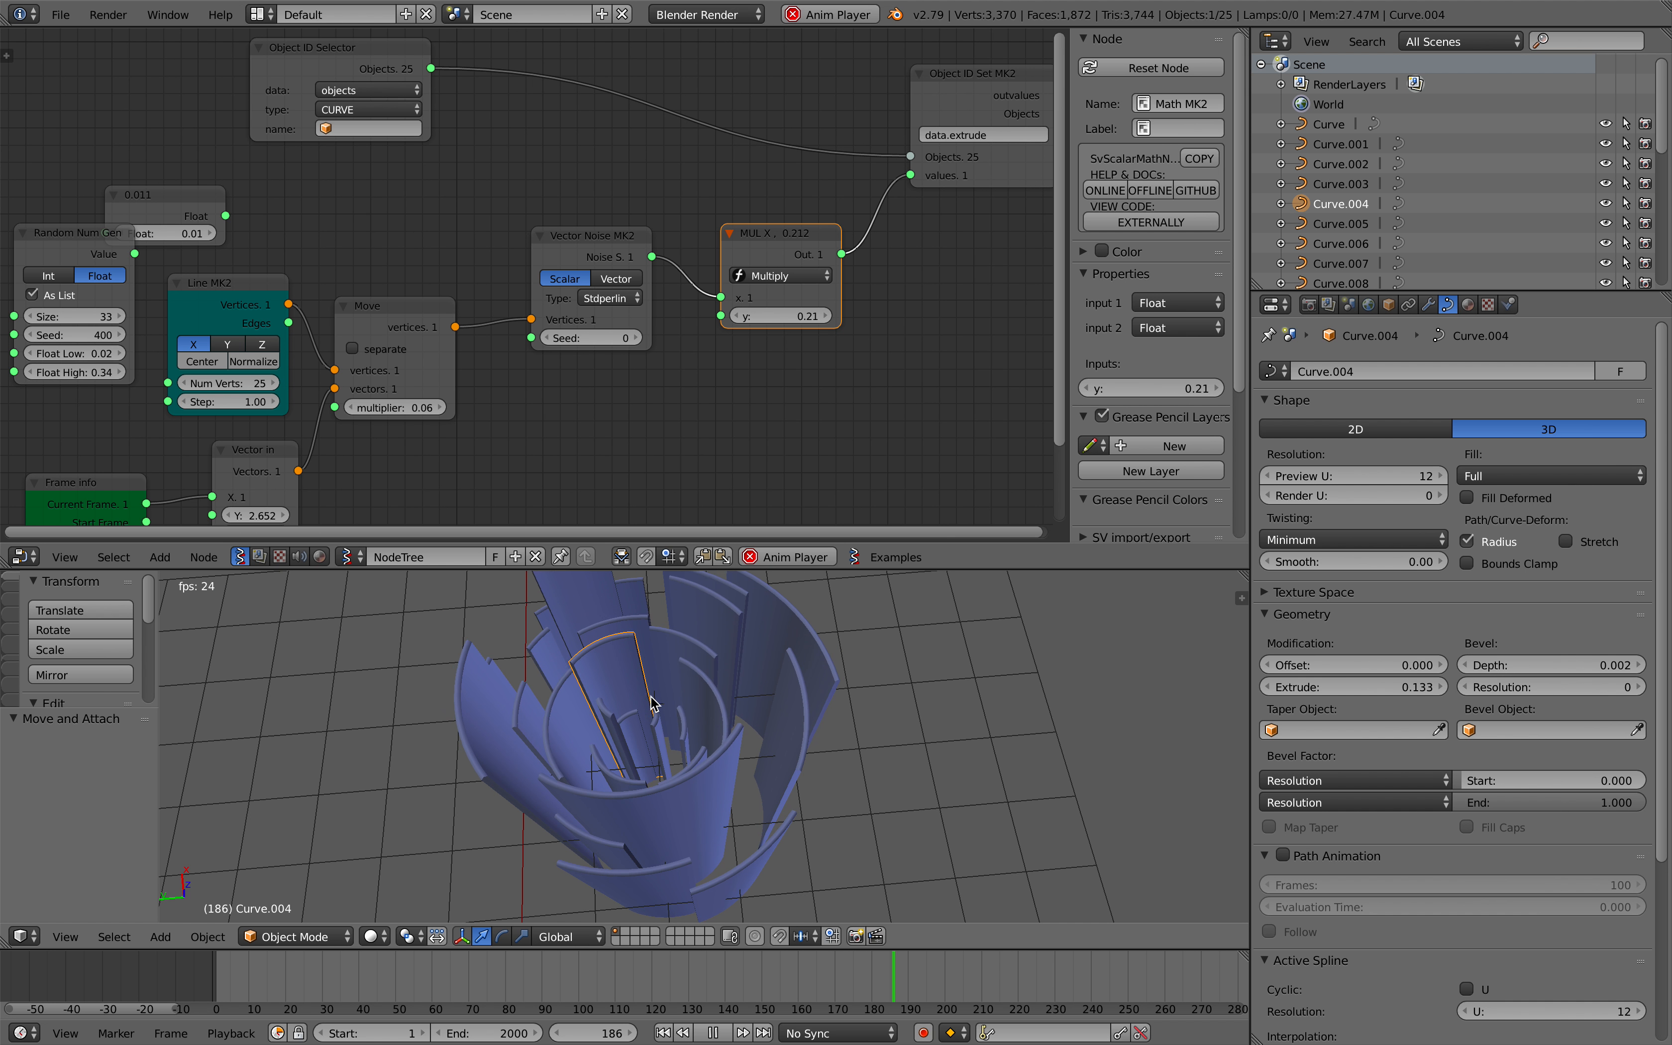
With the 3D view enlarged over the node editor, save over the file and rename the node tree CurveController.
scroll(656, 694, "down", 1)
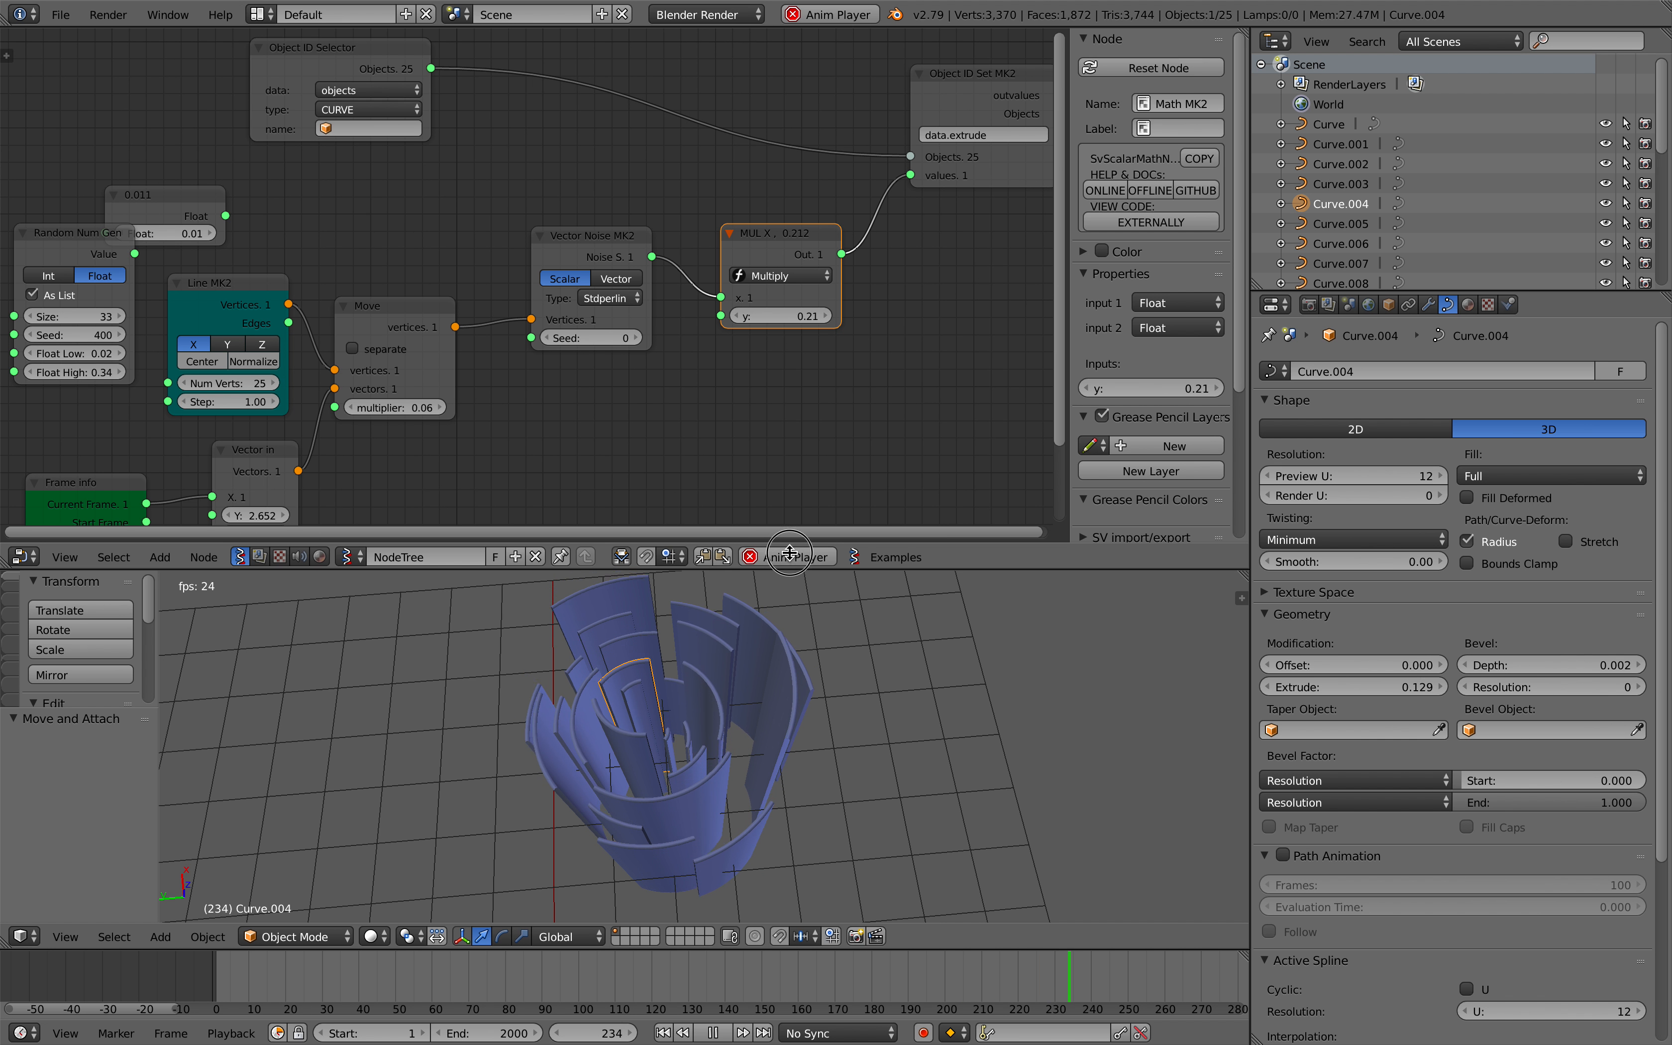
left_click_drag(792, 570, 525, 339)
key("ctrl+s")
left_click(522, 300)
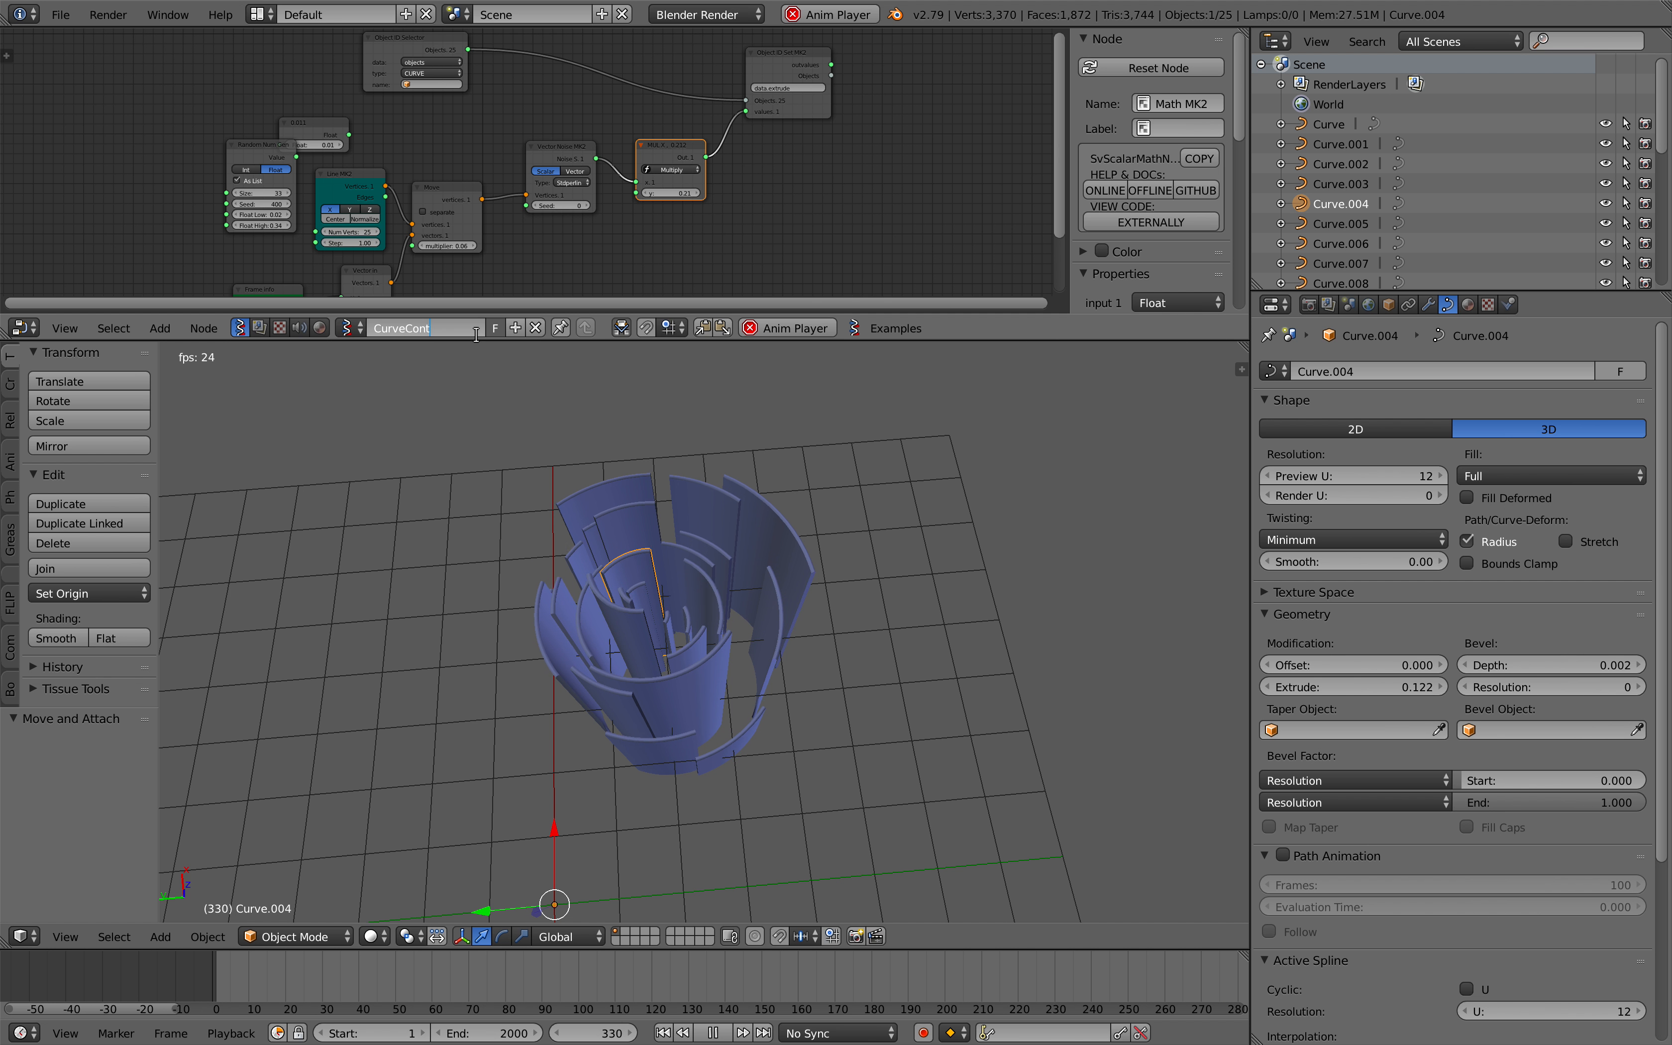
Select several arcs in the 3D view, finishing with the large outer arc Curve.018, and set its bevel depth to 0.009.
scroll(772, 597, "up", 2)
middle_click_drag(772, 597, 754, 598)
right_click(743, 597)
right_click(728, 596)
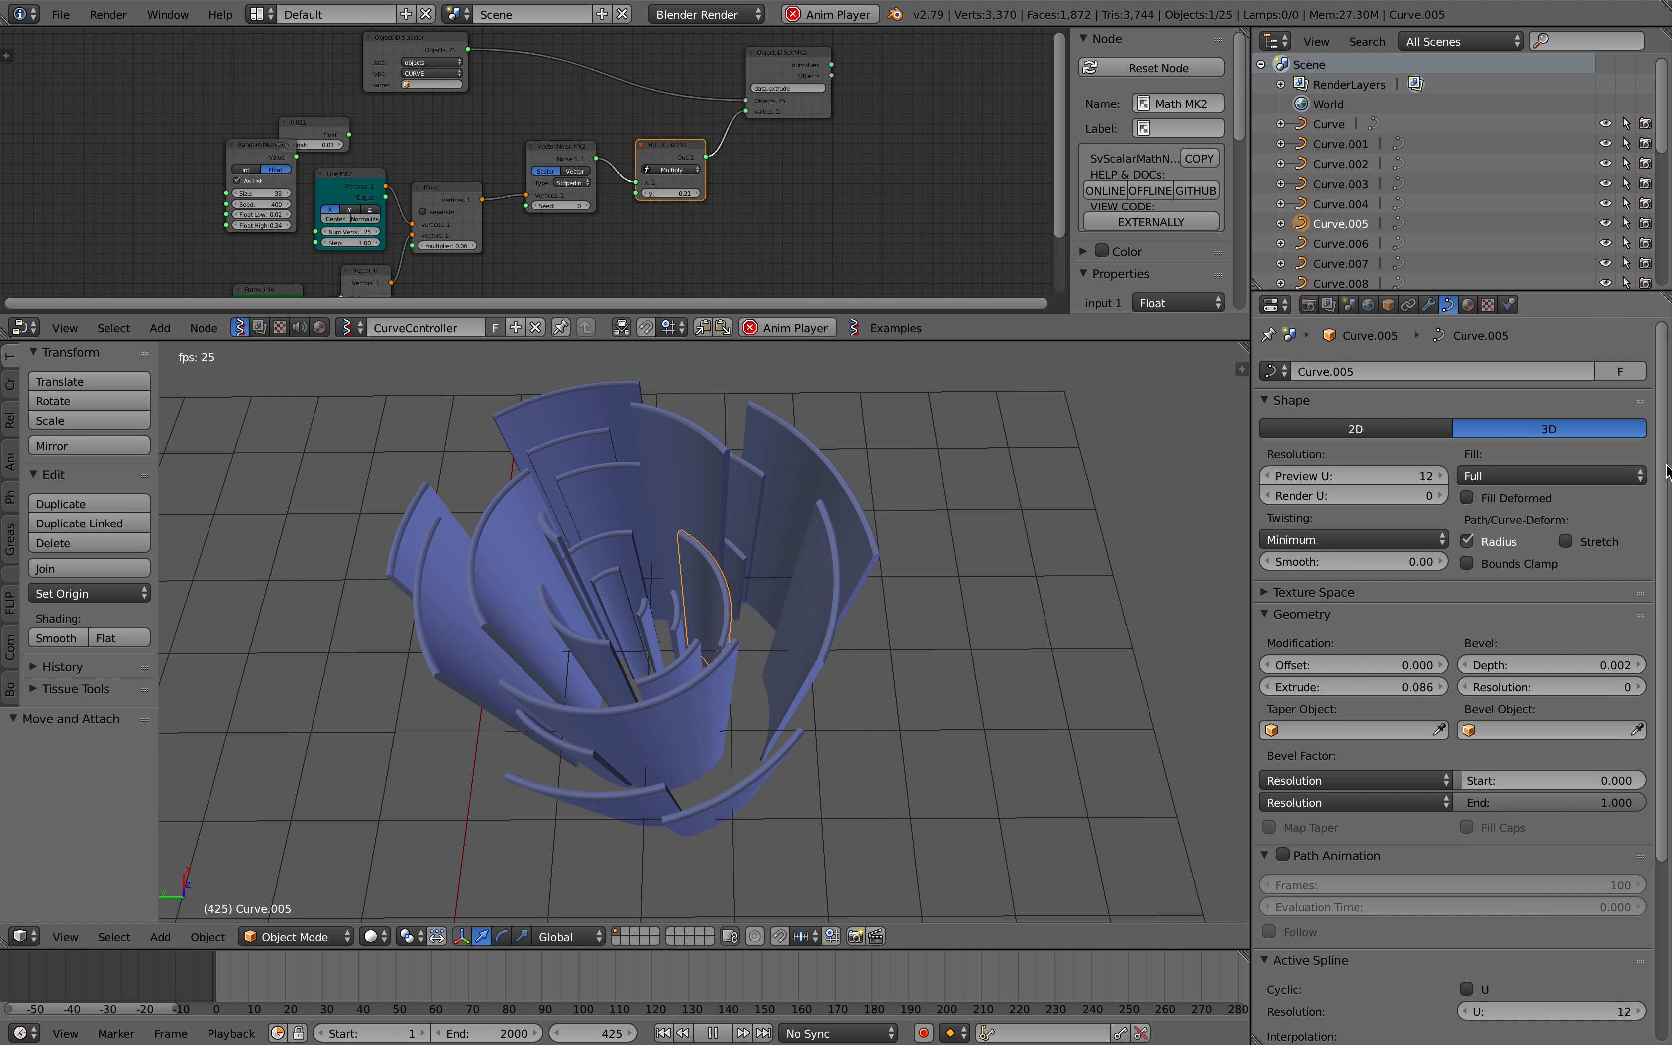
scroll(1666, 472, "down", 3)
right_click(801, 528)
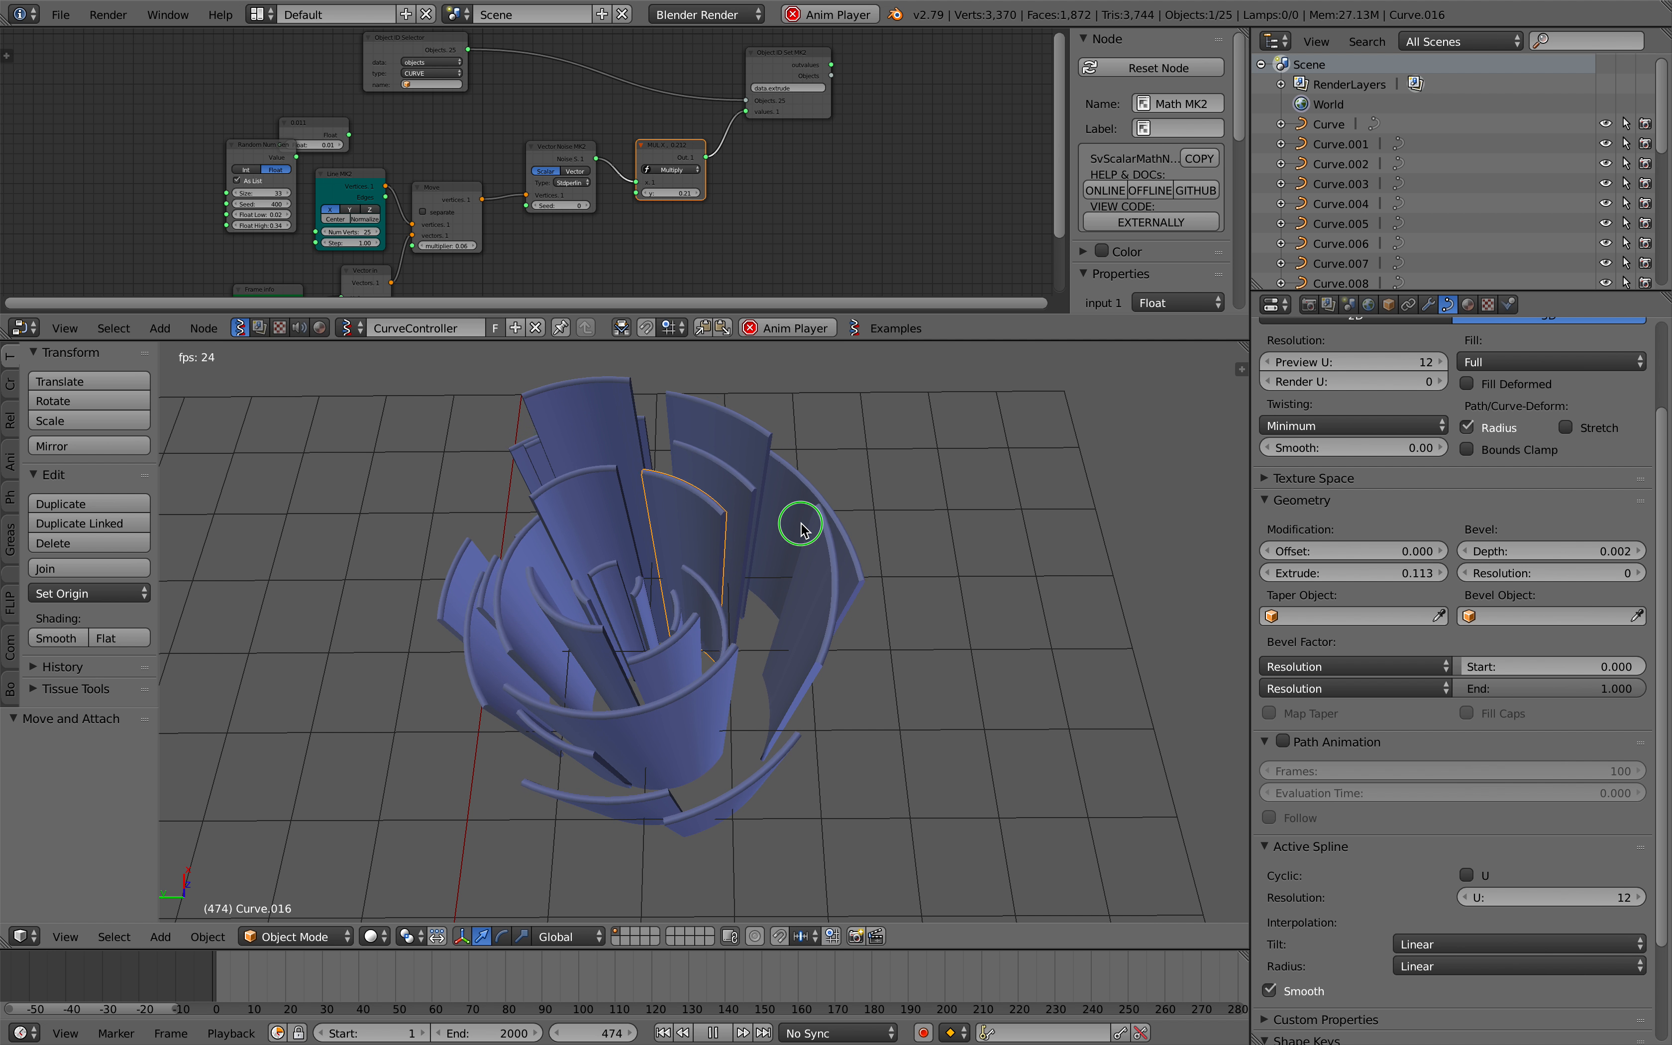
middle_click_drag(740, 590, 721, 586)
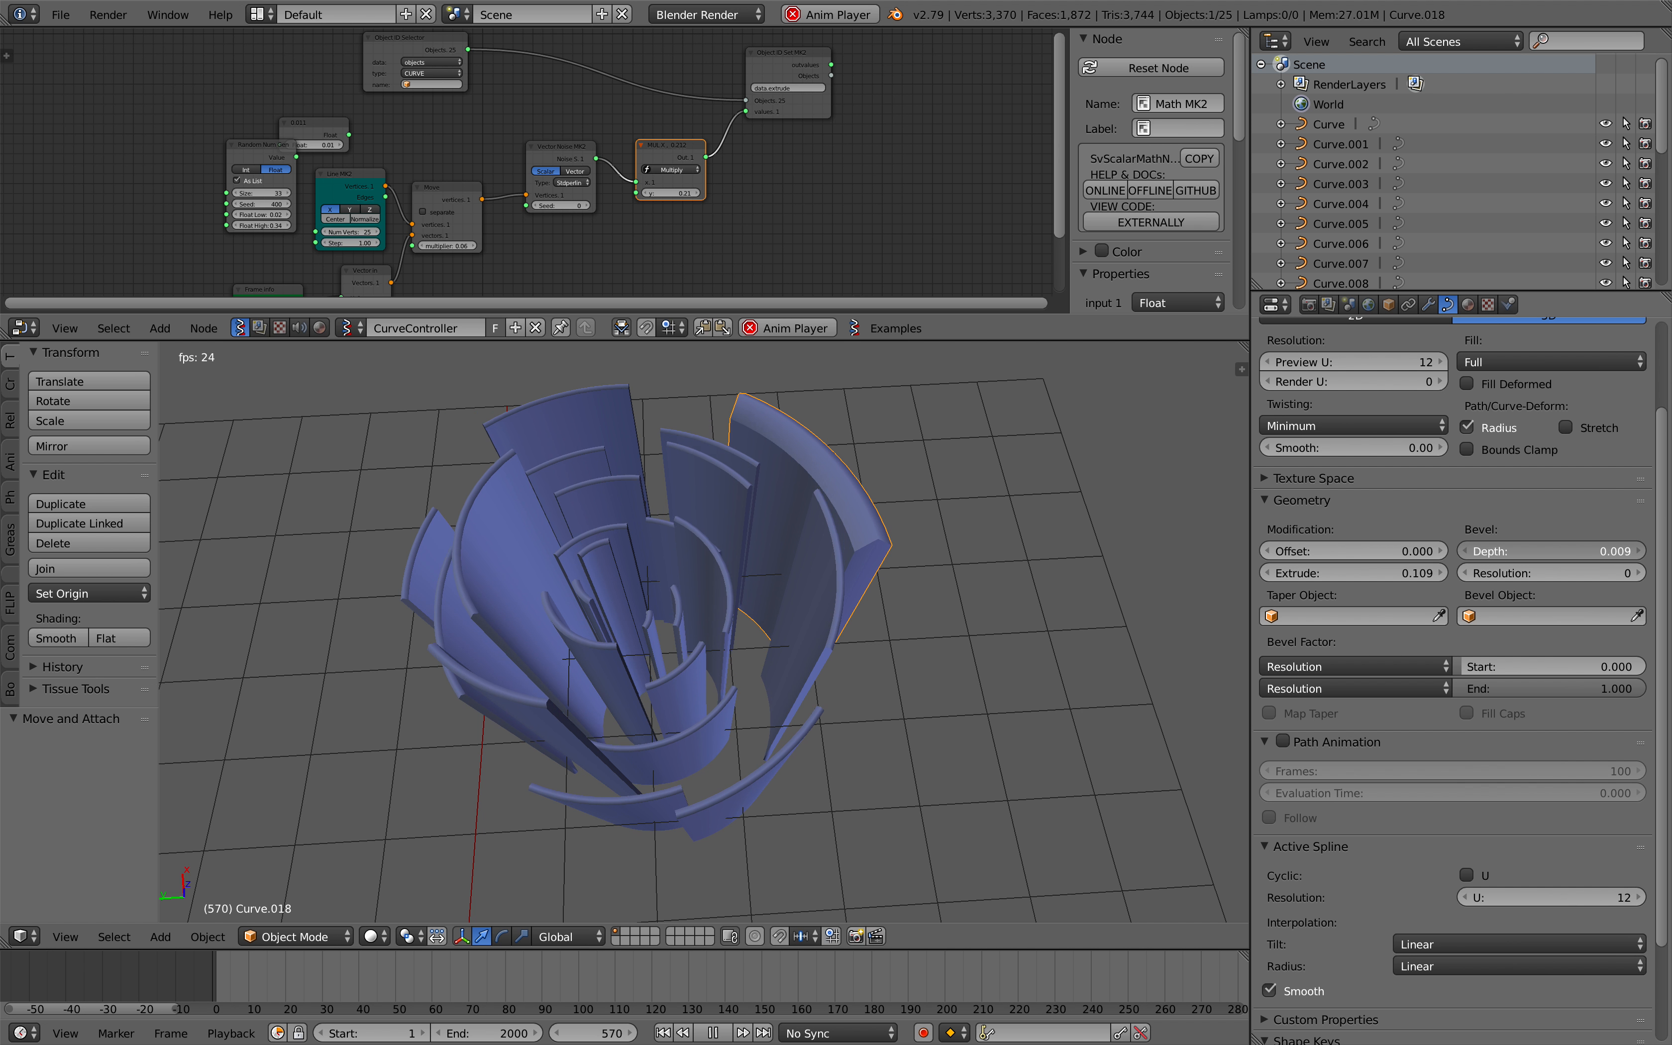
left_click_drag(1548, 551, 1561, 552)
Toggle the selection of all arcs and apply a bevel depth of 0.009 to every curve.
middle_click_drag(1012, 539, 1009, 578)
key("a")
key("a")
mouse_move(1543, 551)
left_mouse_down()
mouse_move(1606, 551)
mouse_move(1549, 551)
left_mouse_up()
middle_click_drag(845, 601, 896, 549)
Switch to the browser and find the recent animation videos on the open Twitter profile.
key("ctrl+Left")
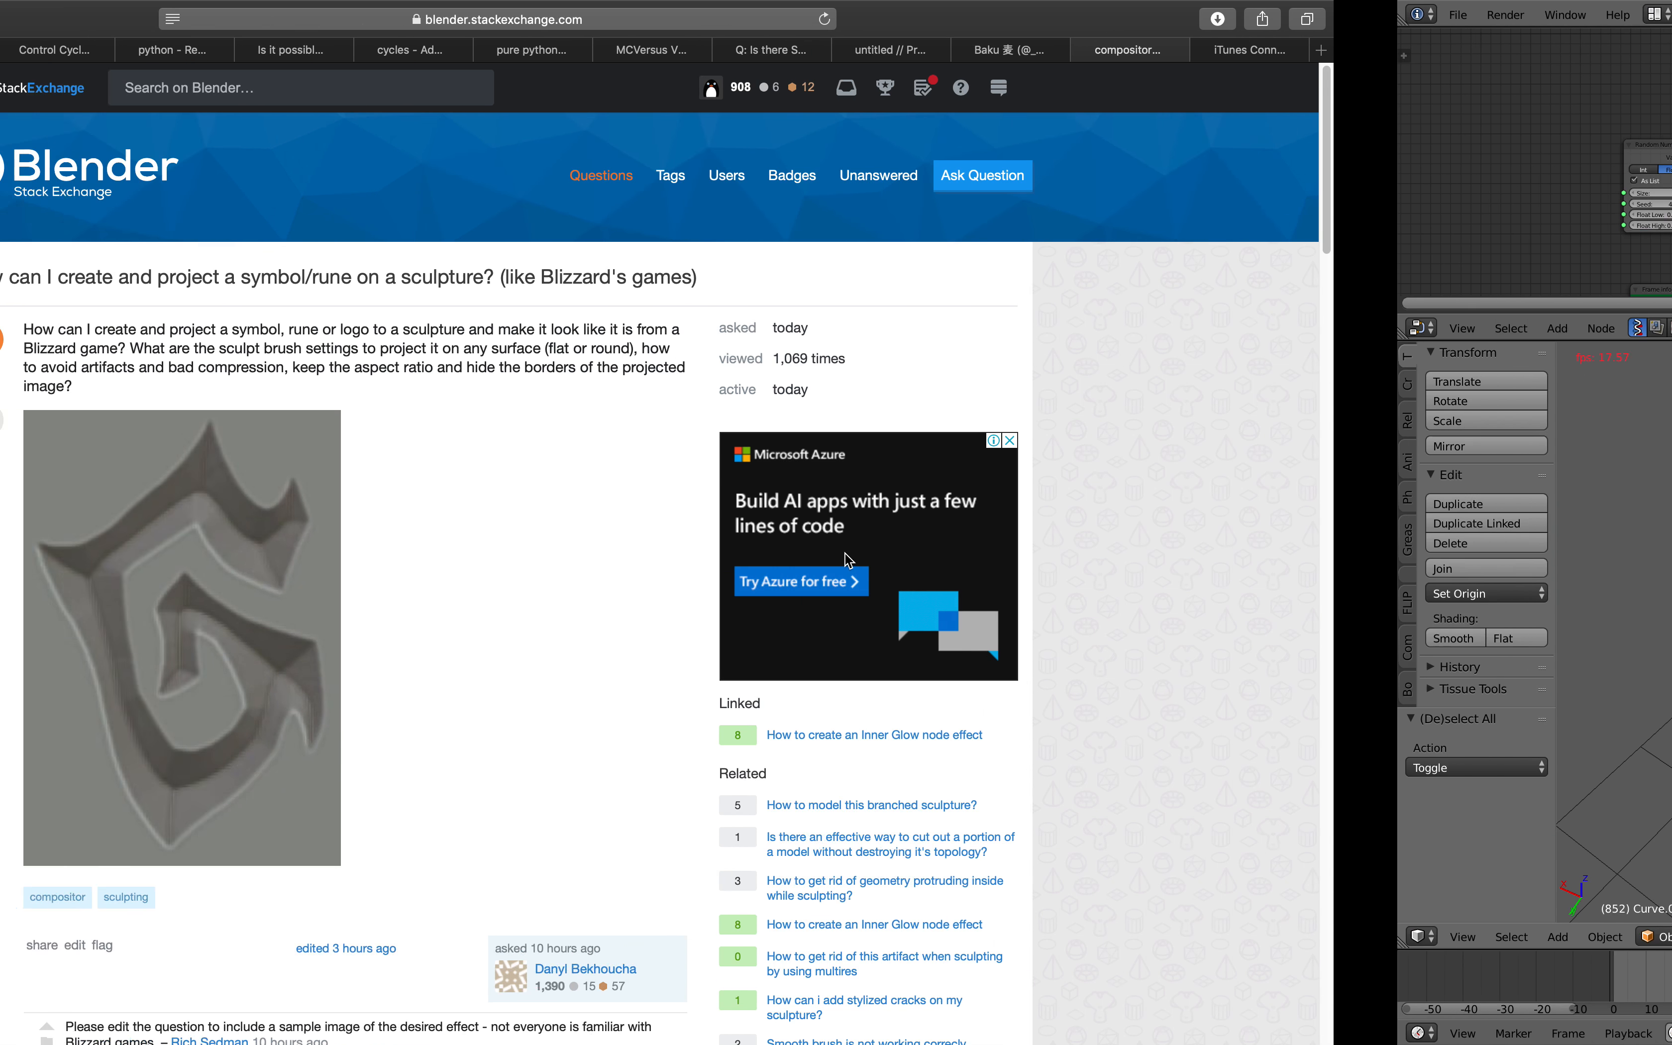
left_click(1351, 51)
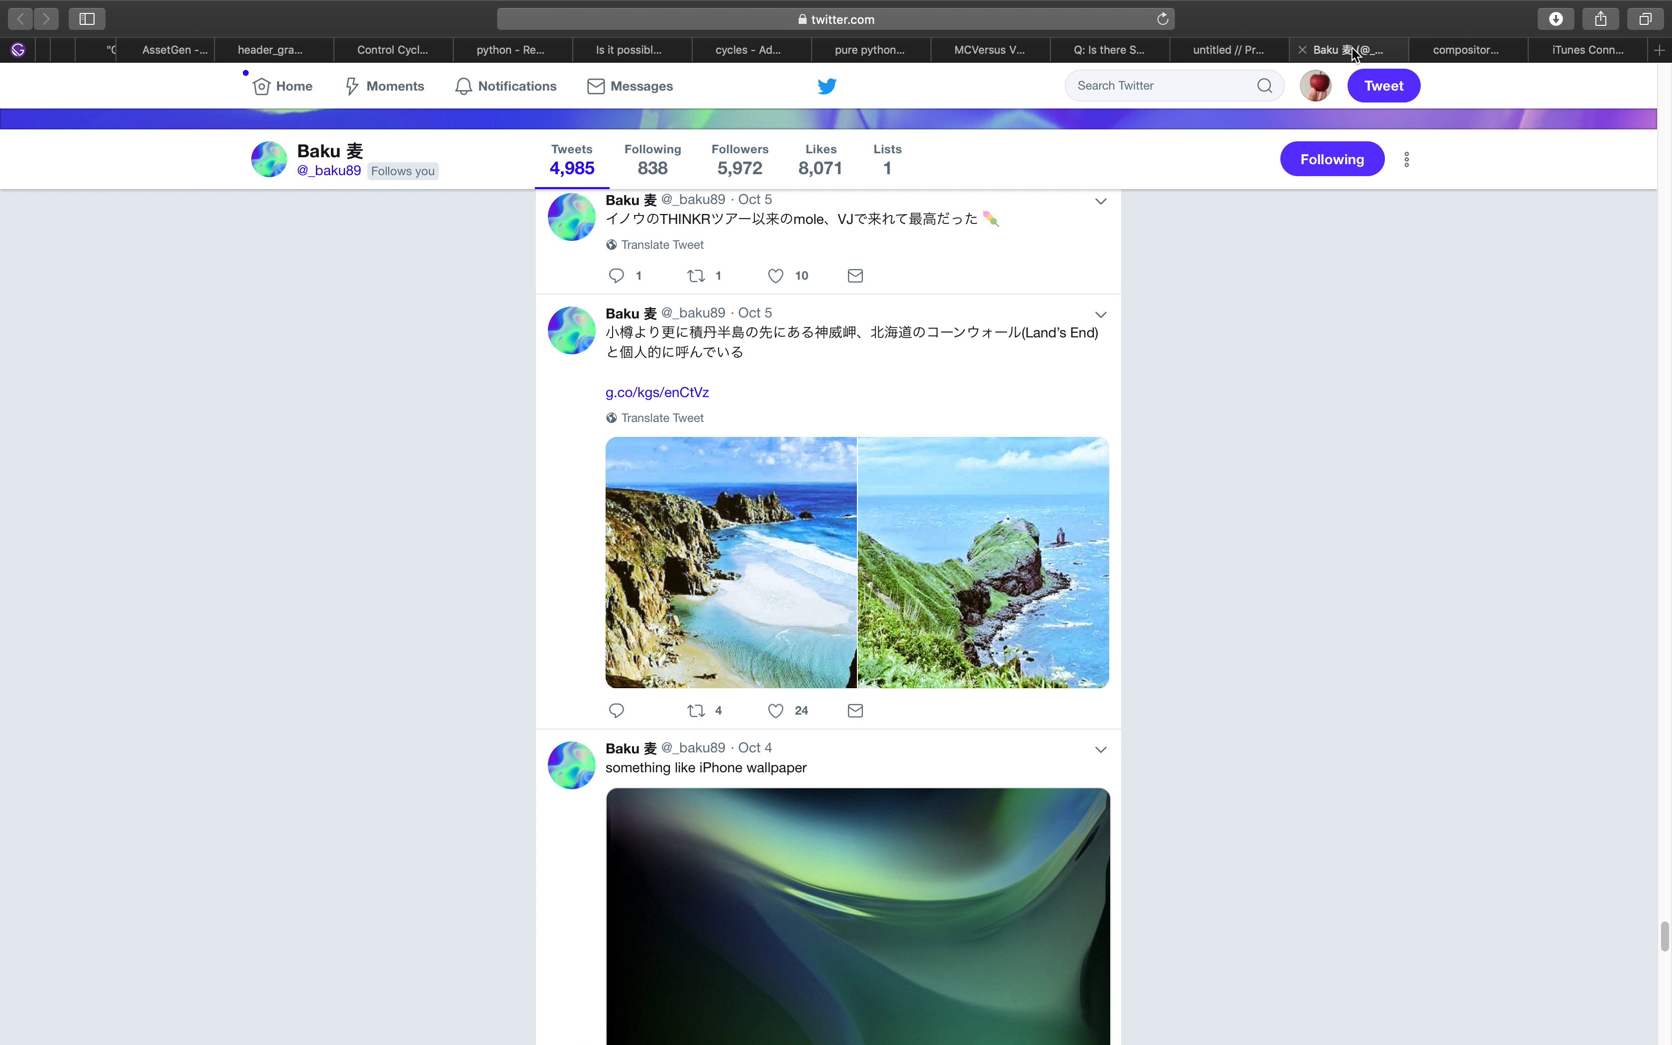
scroll(1280, 441, "up", 15)
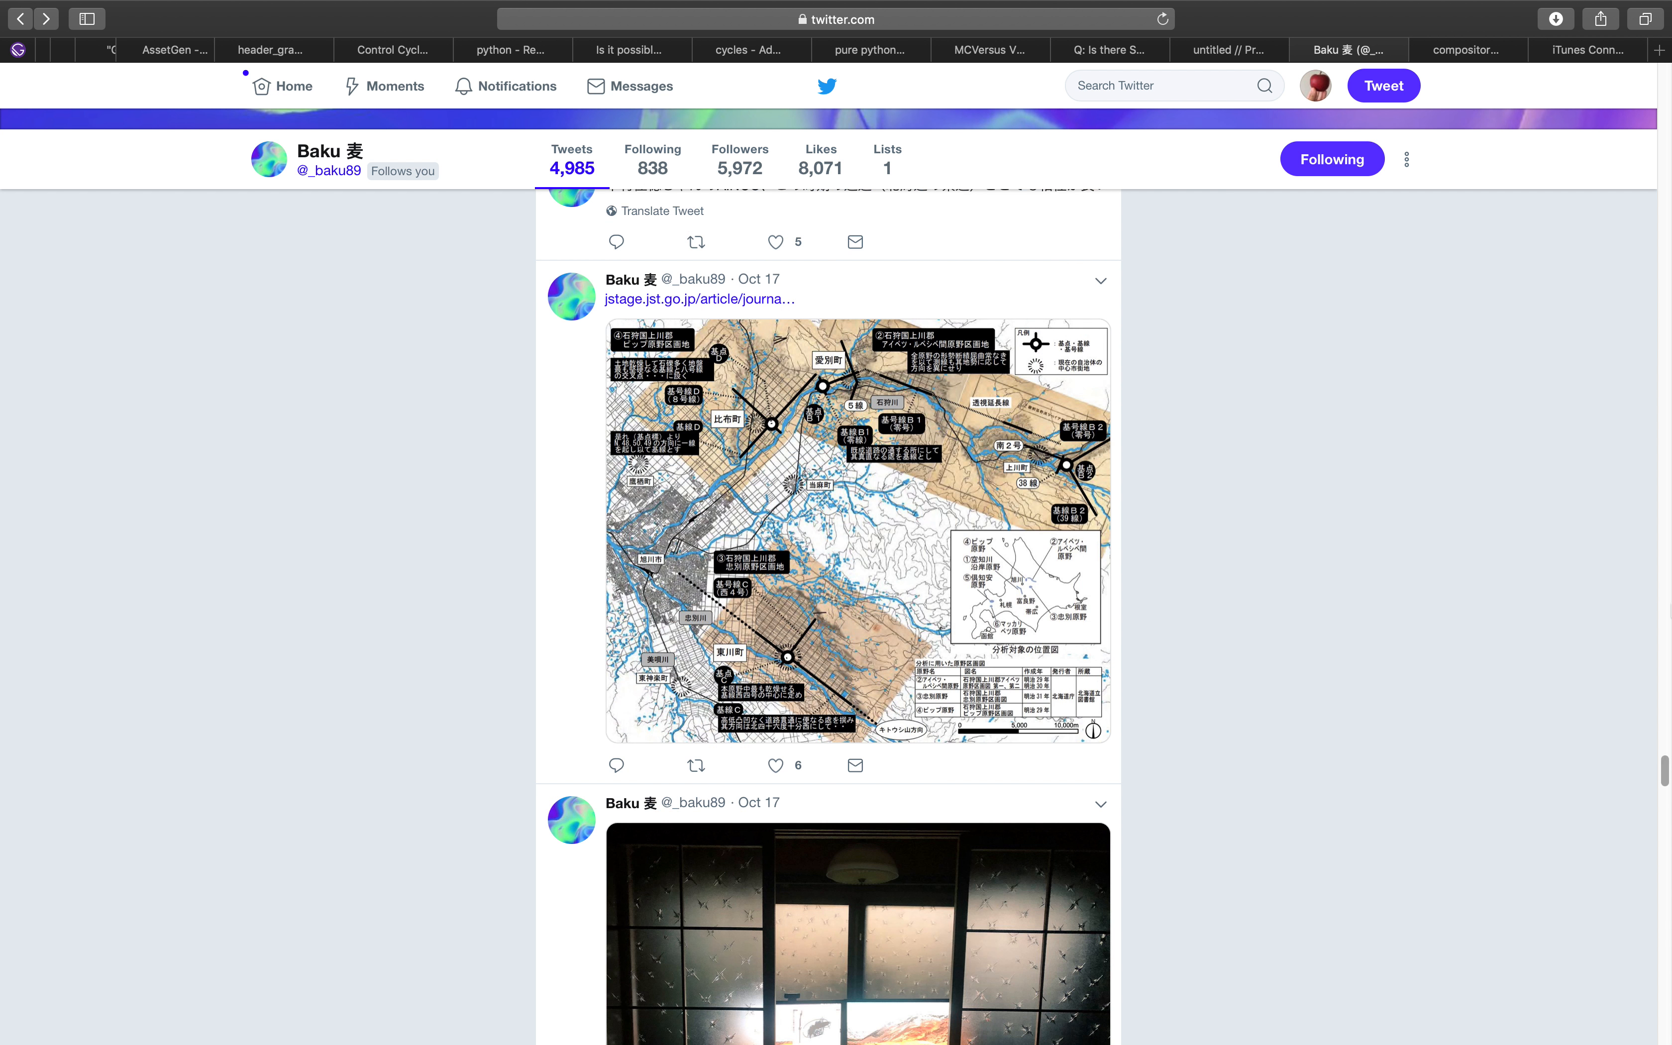
left_click_drag(1665, 713, 1666, 135)
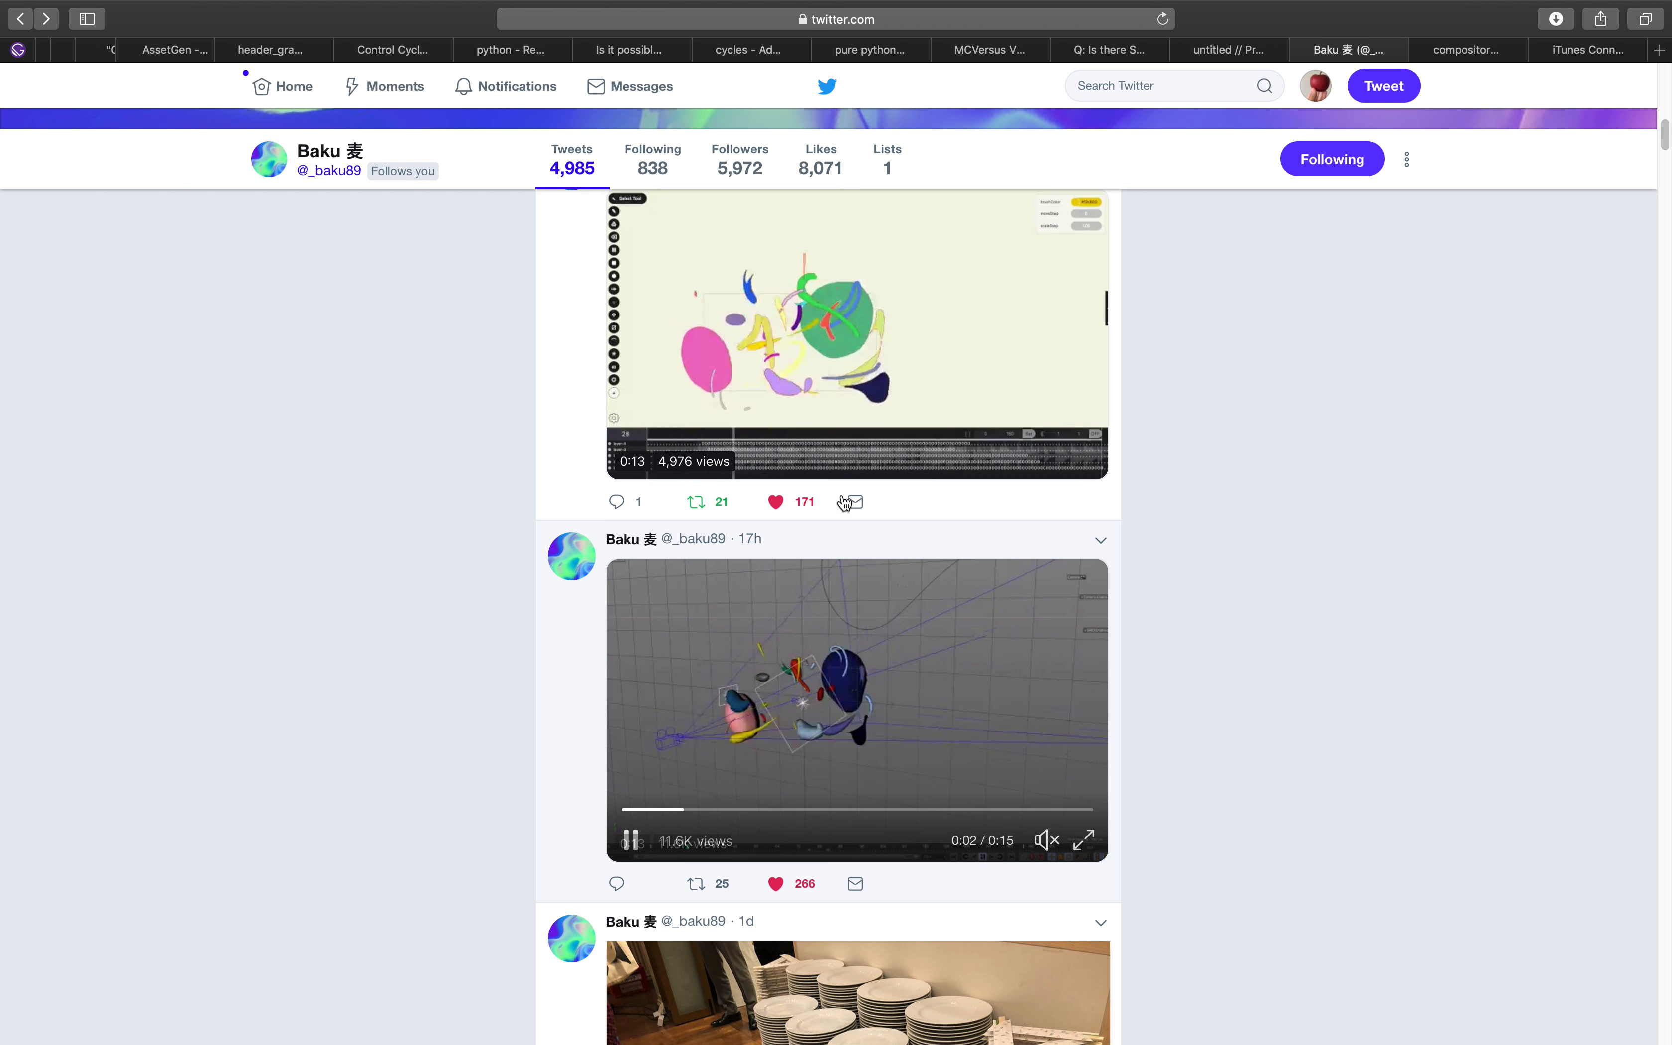
scroll(737, 297, "up", 1)
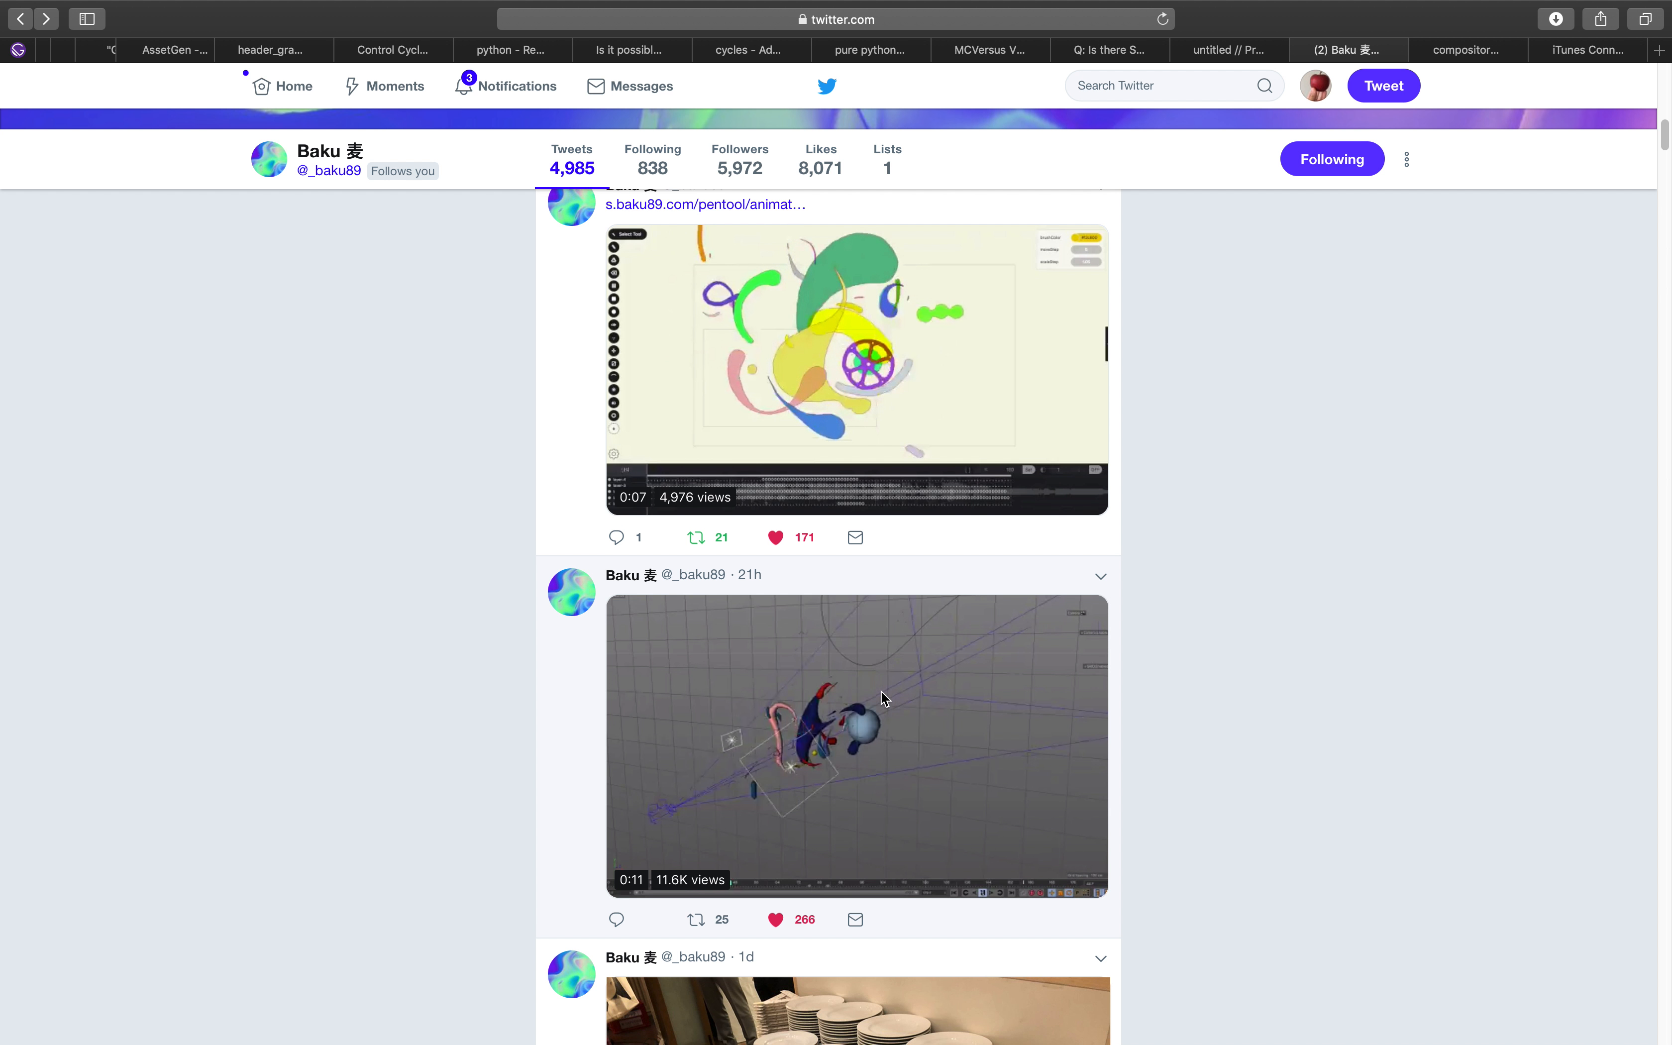
Examine the profile's newest tweets about the custom drawing app and the Sverchok extrusion, and return to Blender.
scroll(864, 632, "up", 10)
scroll(864, 633, "up", 4)
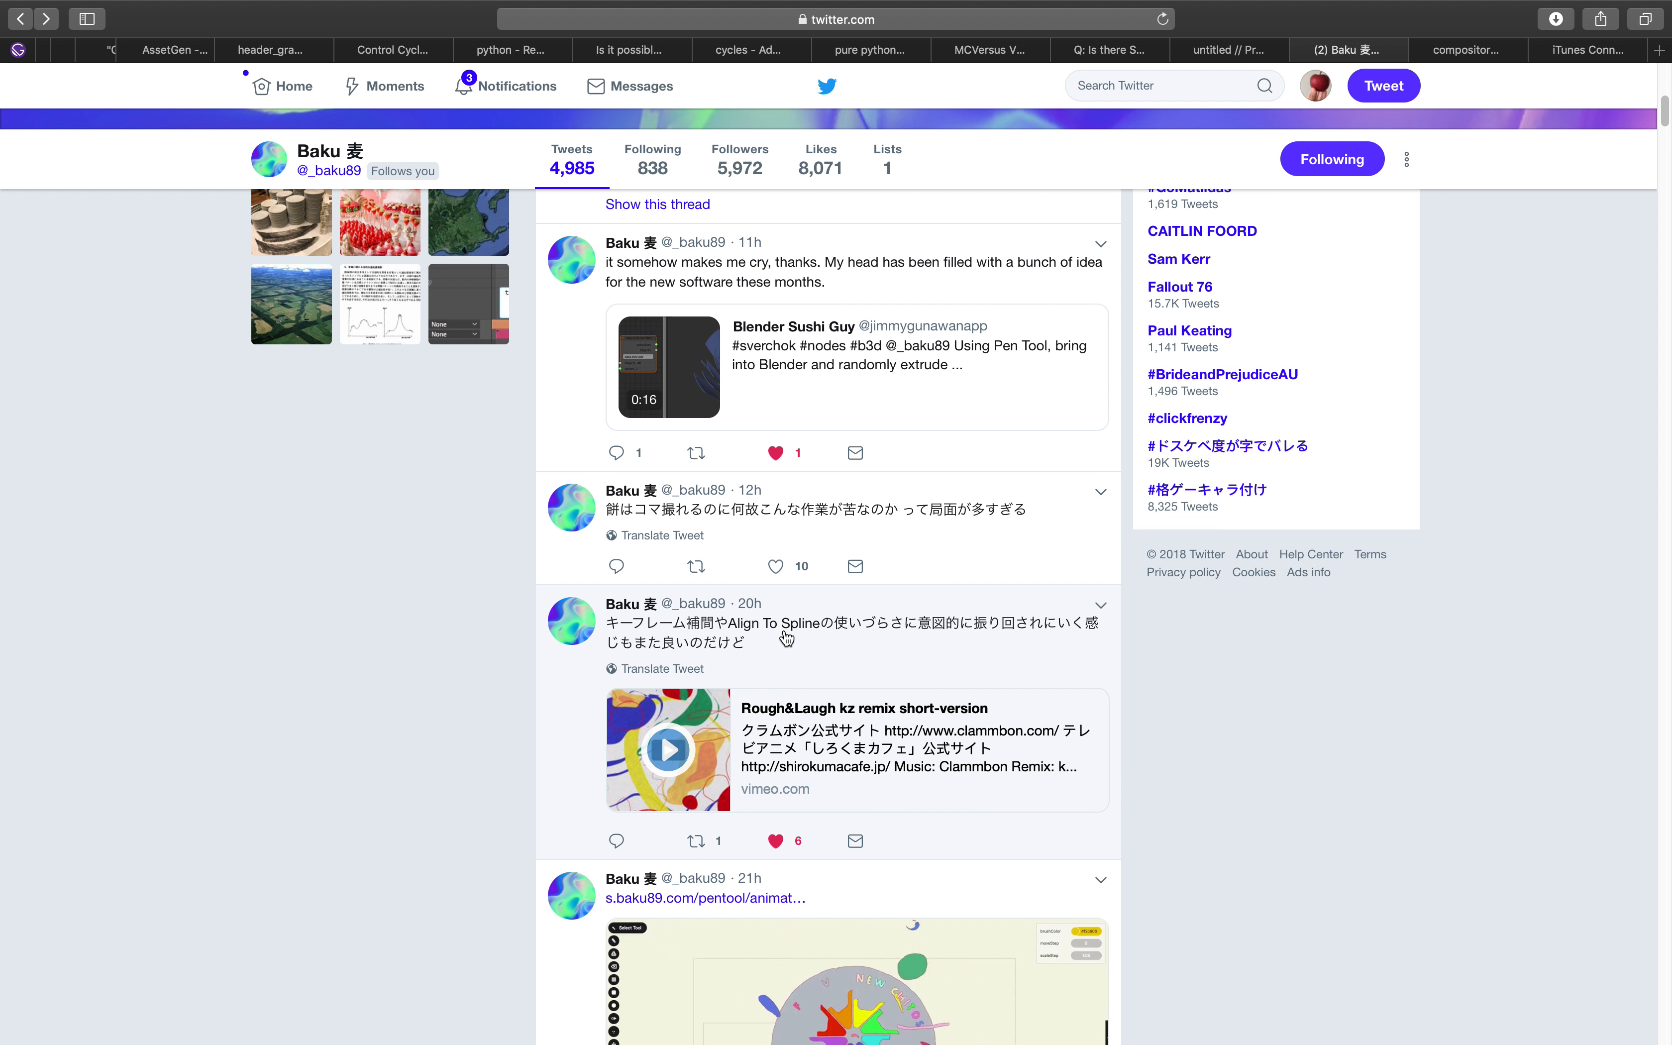
scroll(829, 688, "down", 1)
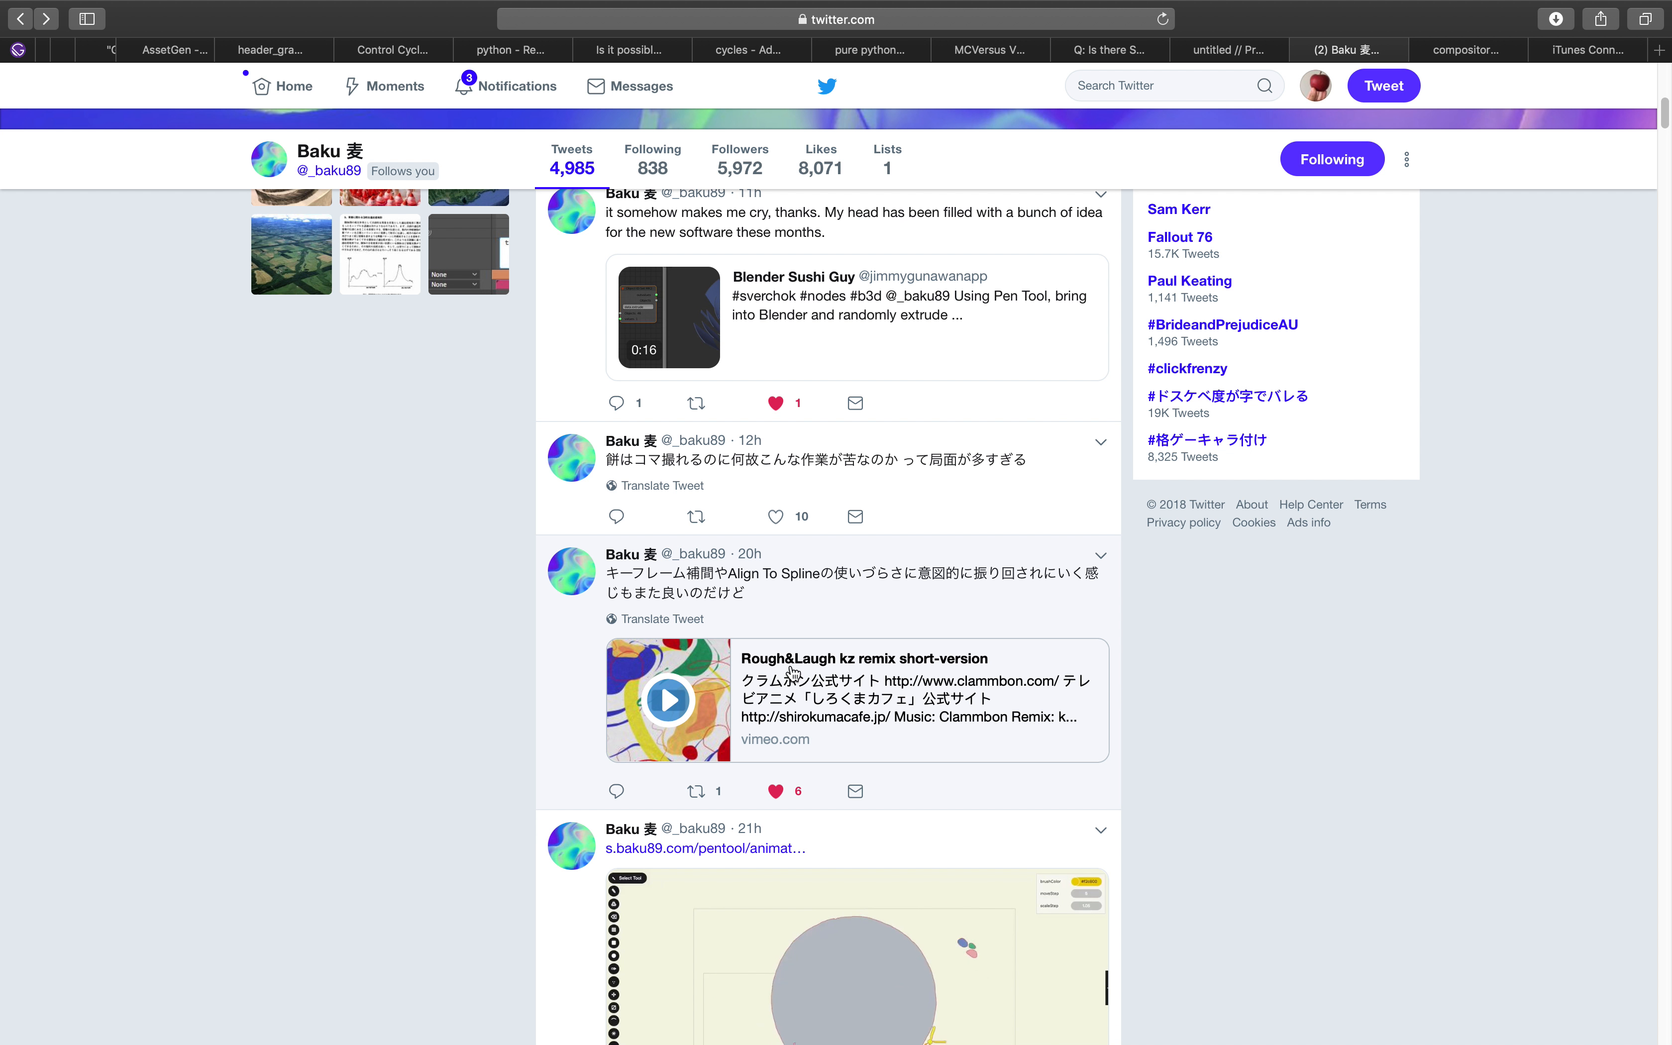
scroll(793, 674, "up", 15)
scroll(783, 634, "down", 12)
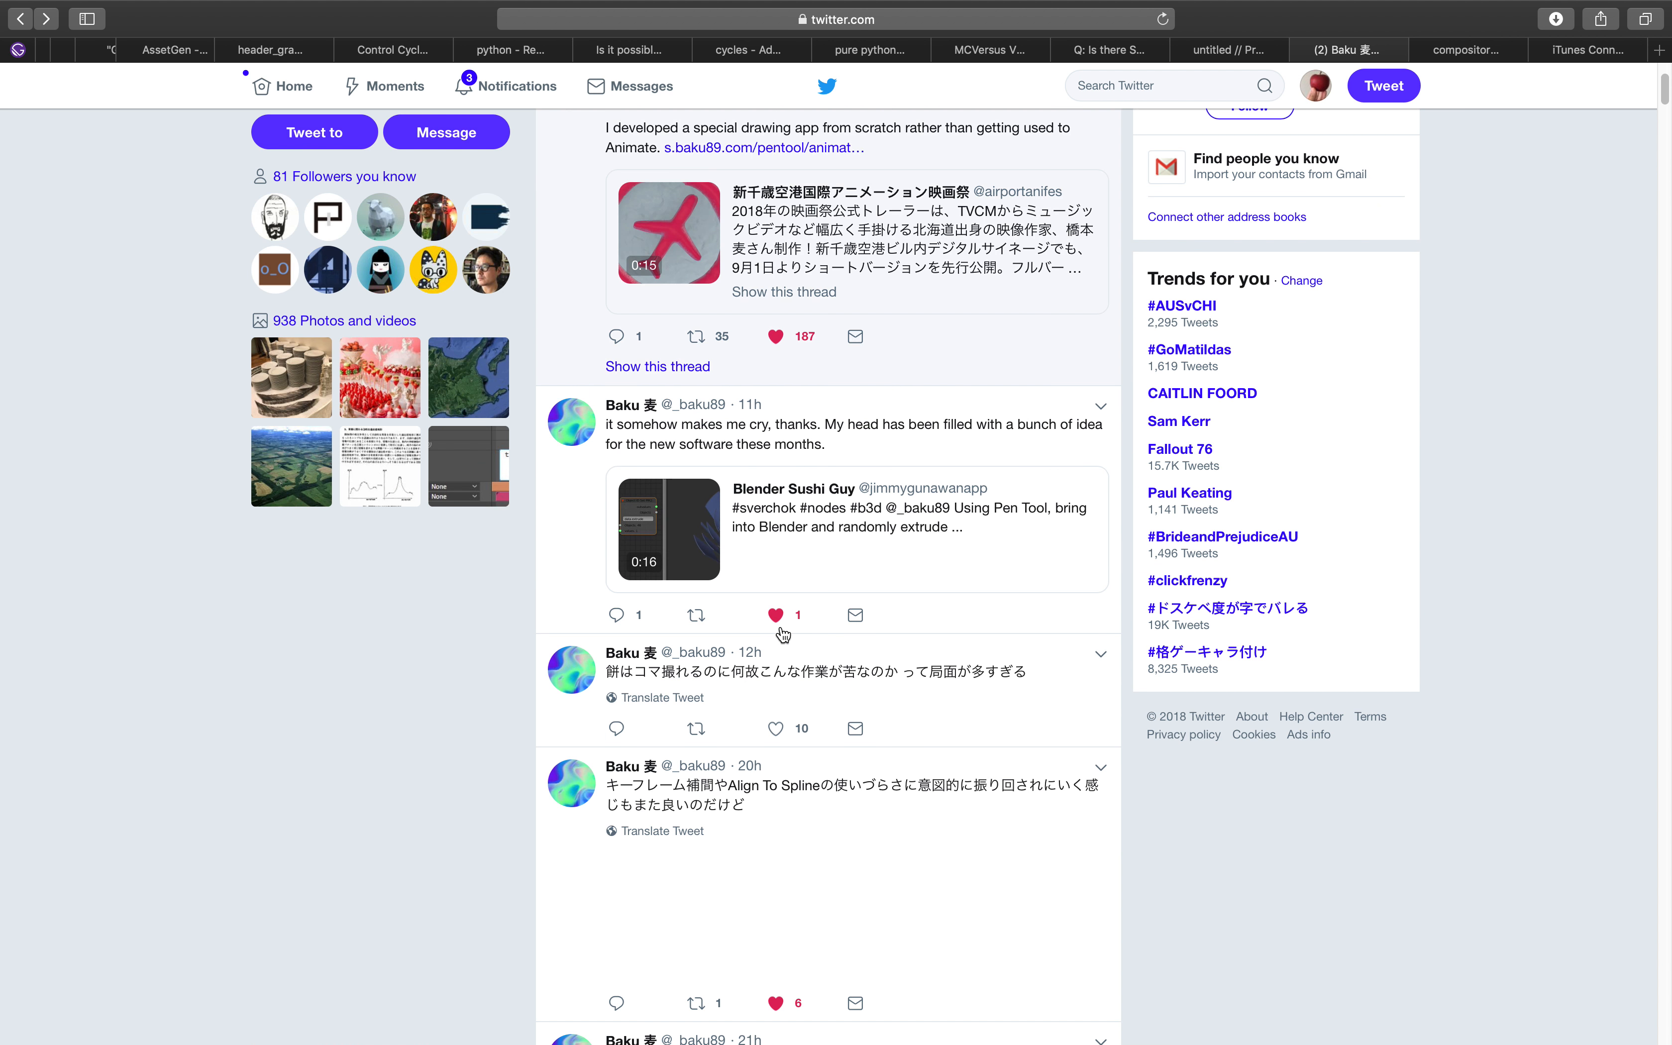
key("ctrl+Right")
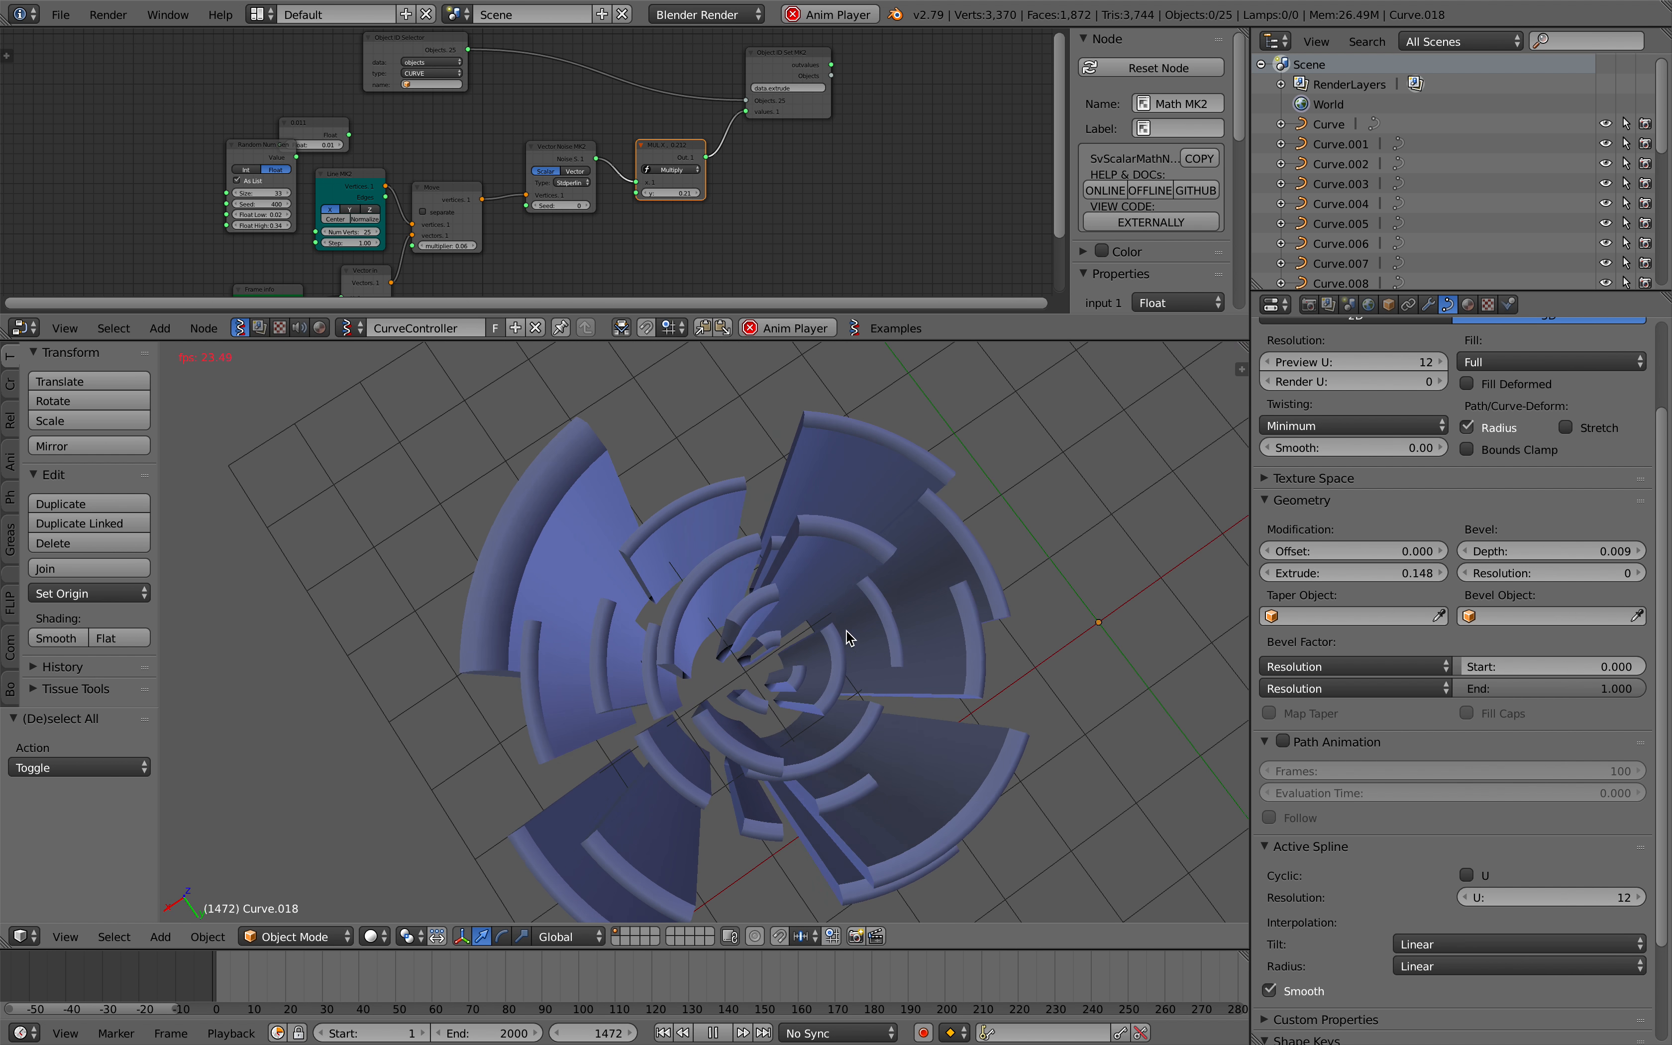
Enlarge the node editor and examine the whole CurveController node tree alongside the animated arcs seen from the side.
scroll(847, 634, "right", 5)
scroll(608, 275, "up", 1)
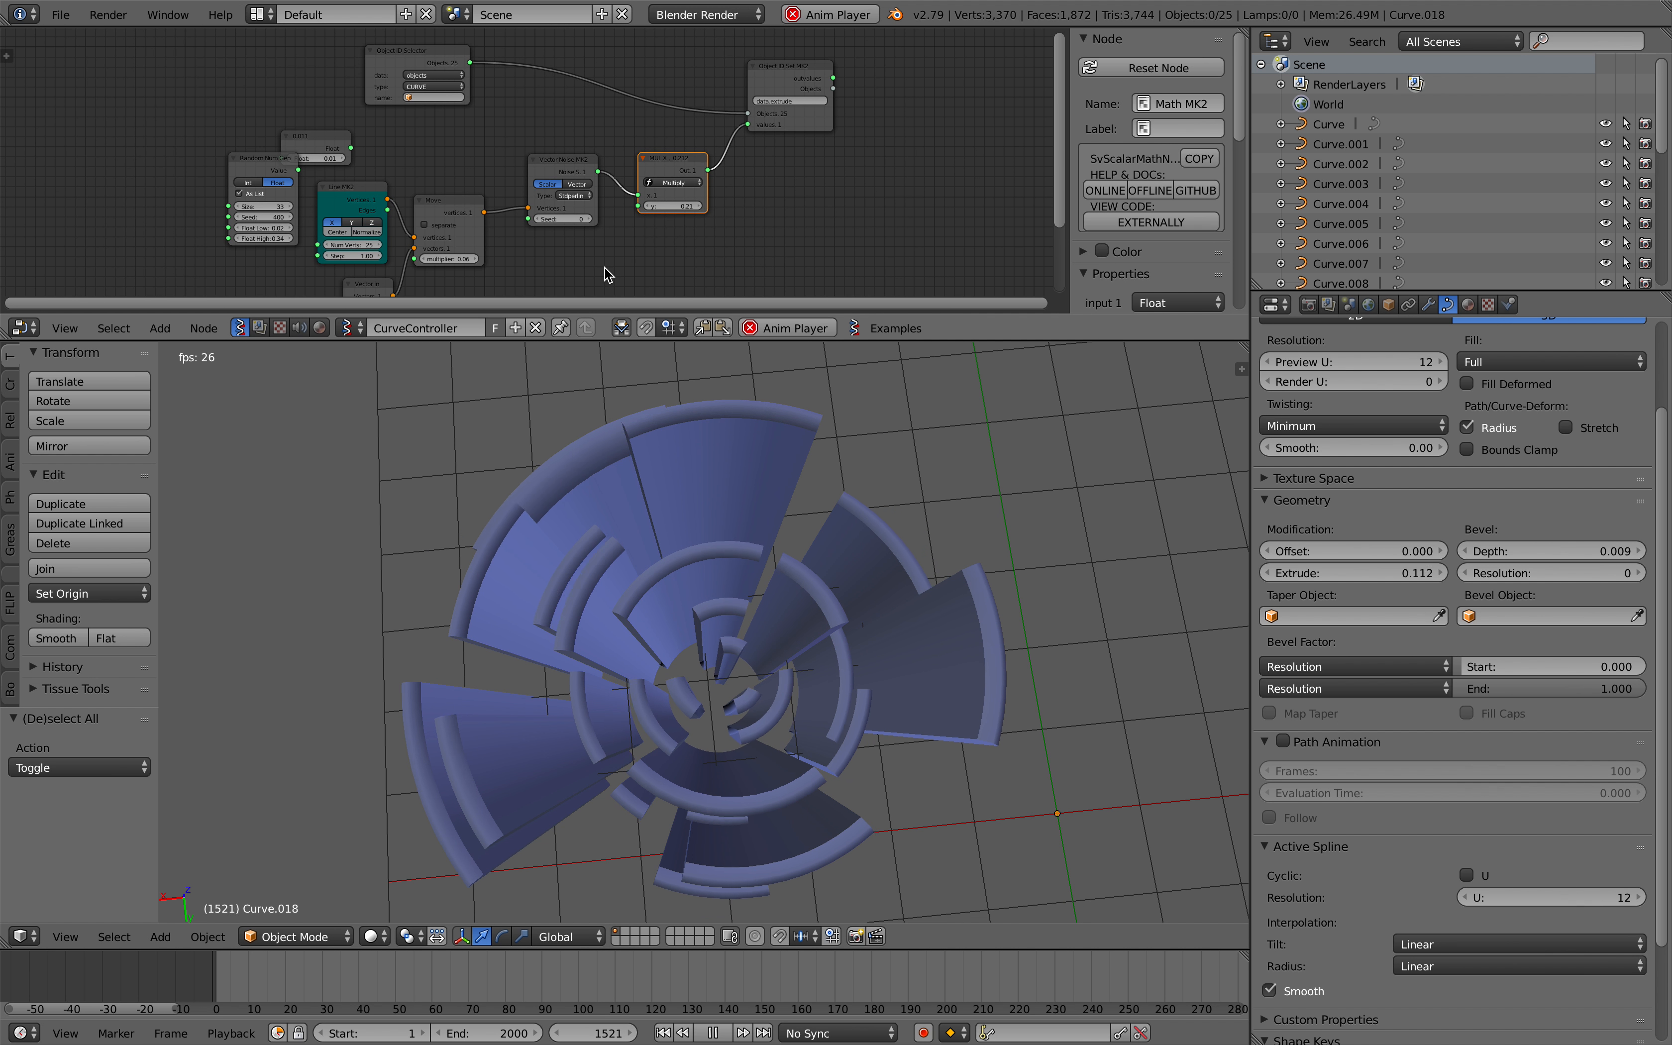
scroll(608, 275, "up", 2)
left_click_drag(668, 340, 667, 527)
scroll(664, 354, "up", 3)
scroll(626, 294, "down", 1)
middle_click_drag(585, 230, 598, 159)
middle_click_drag(528, 252, 539, 258)
middle_click_drag(910, 802, 900, 745)
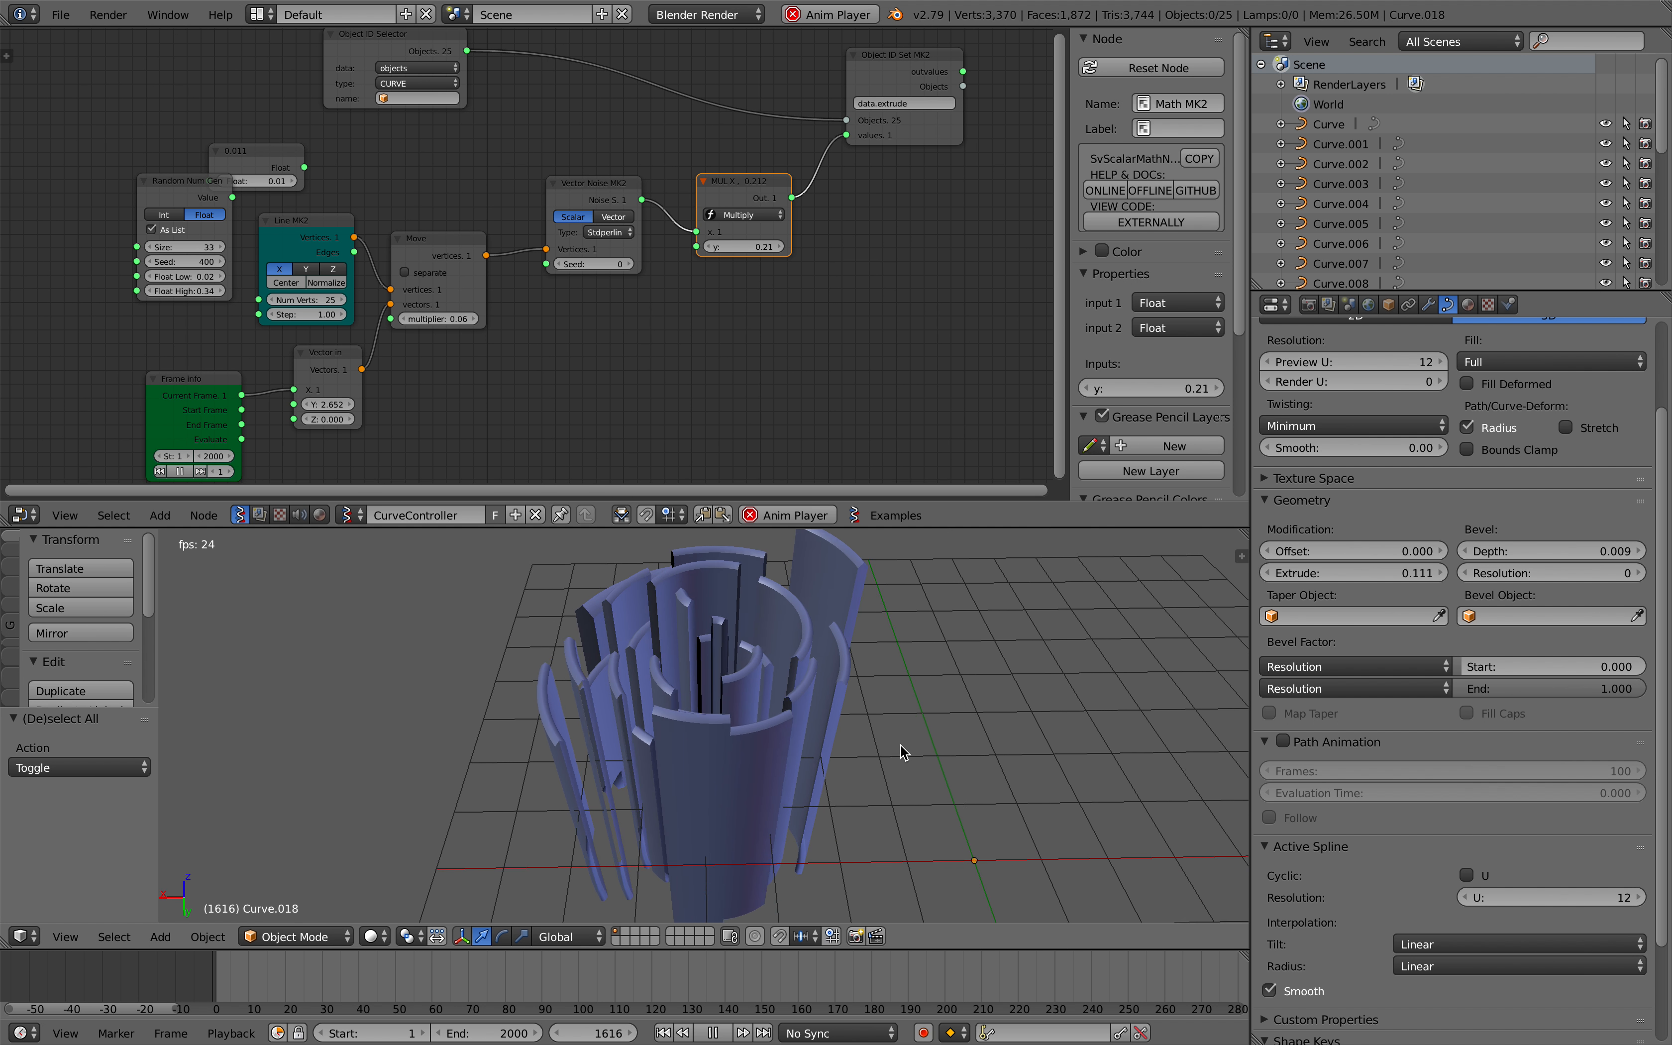